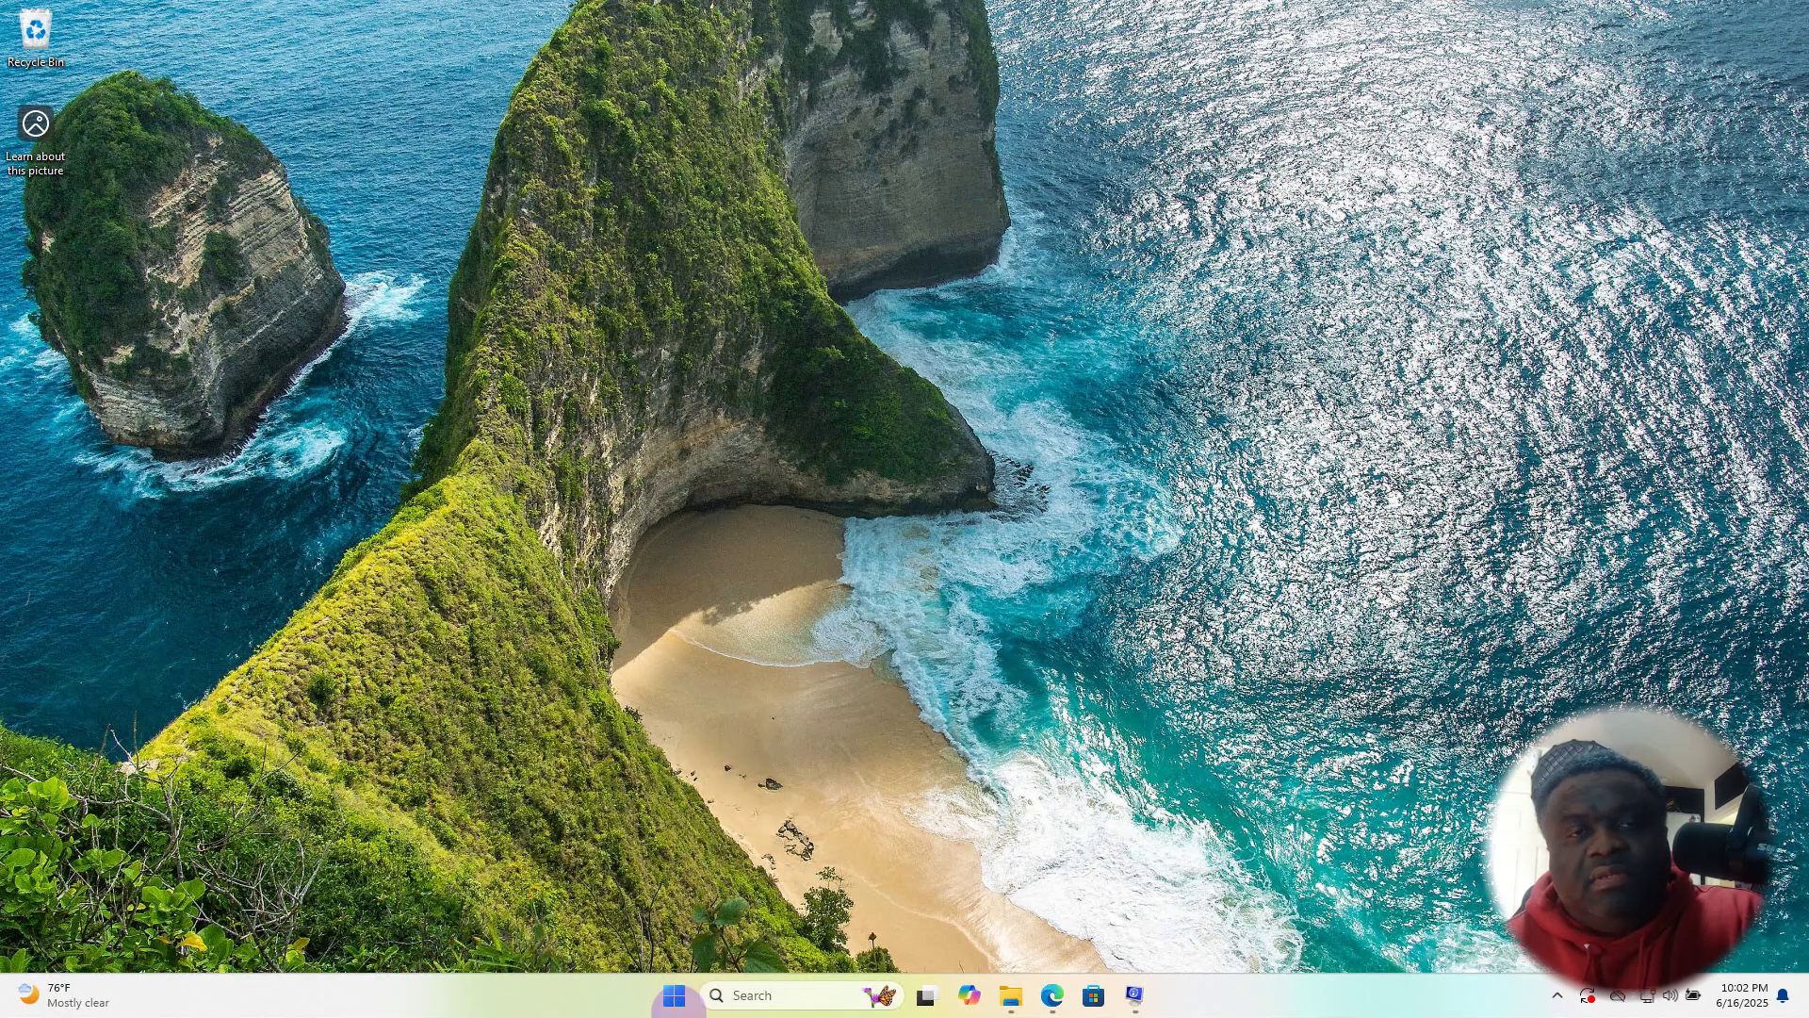
Open Control Panel, show its items as large icons, and enlarge the window to fit them all.
{"action": "left_click", "coordinate": [674, 995]}
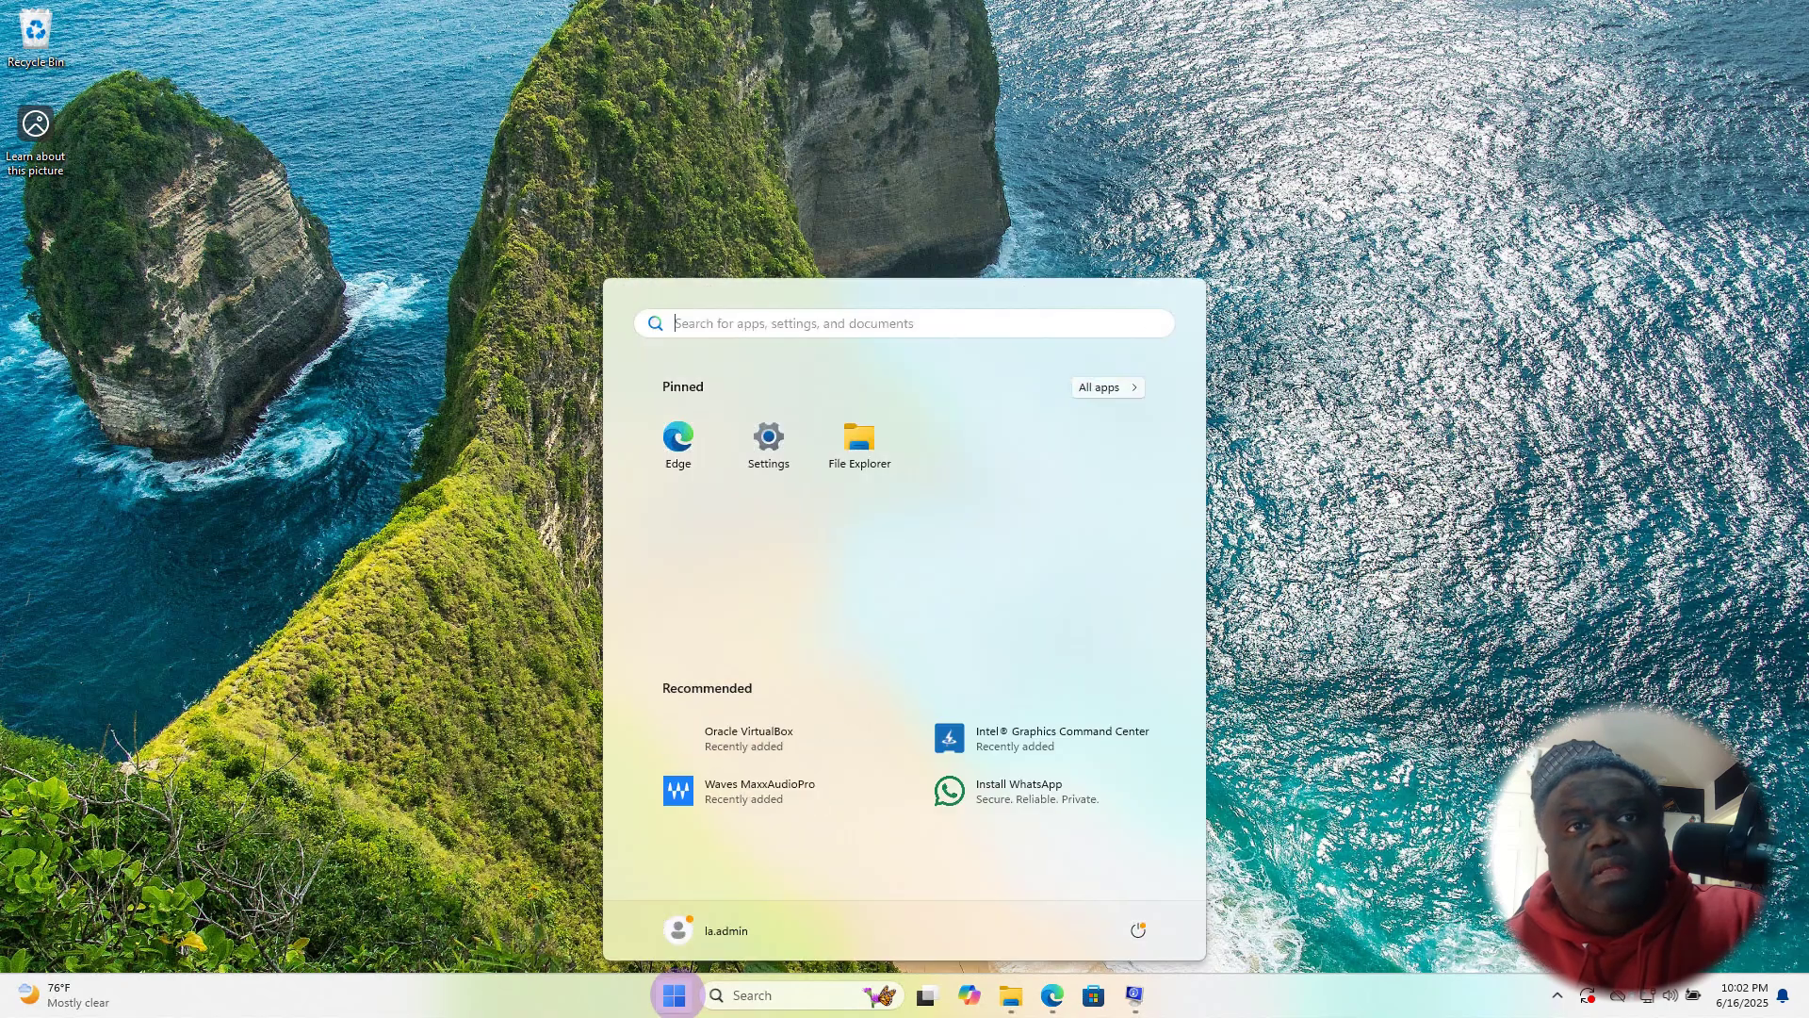
{"action": "key", "text": "Escape"}
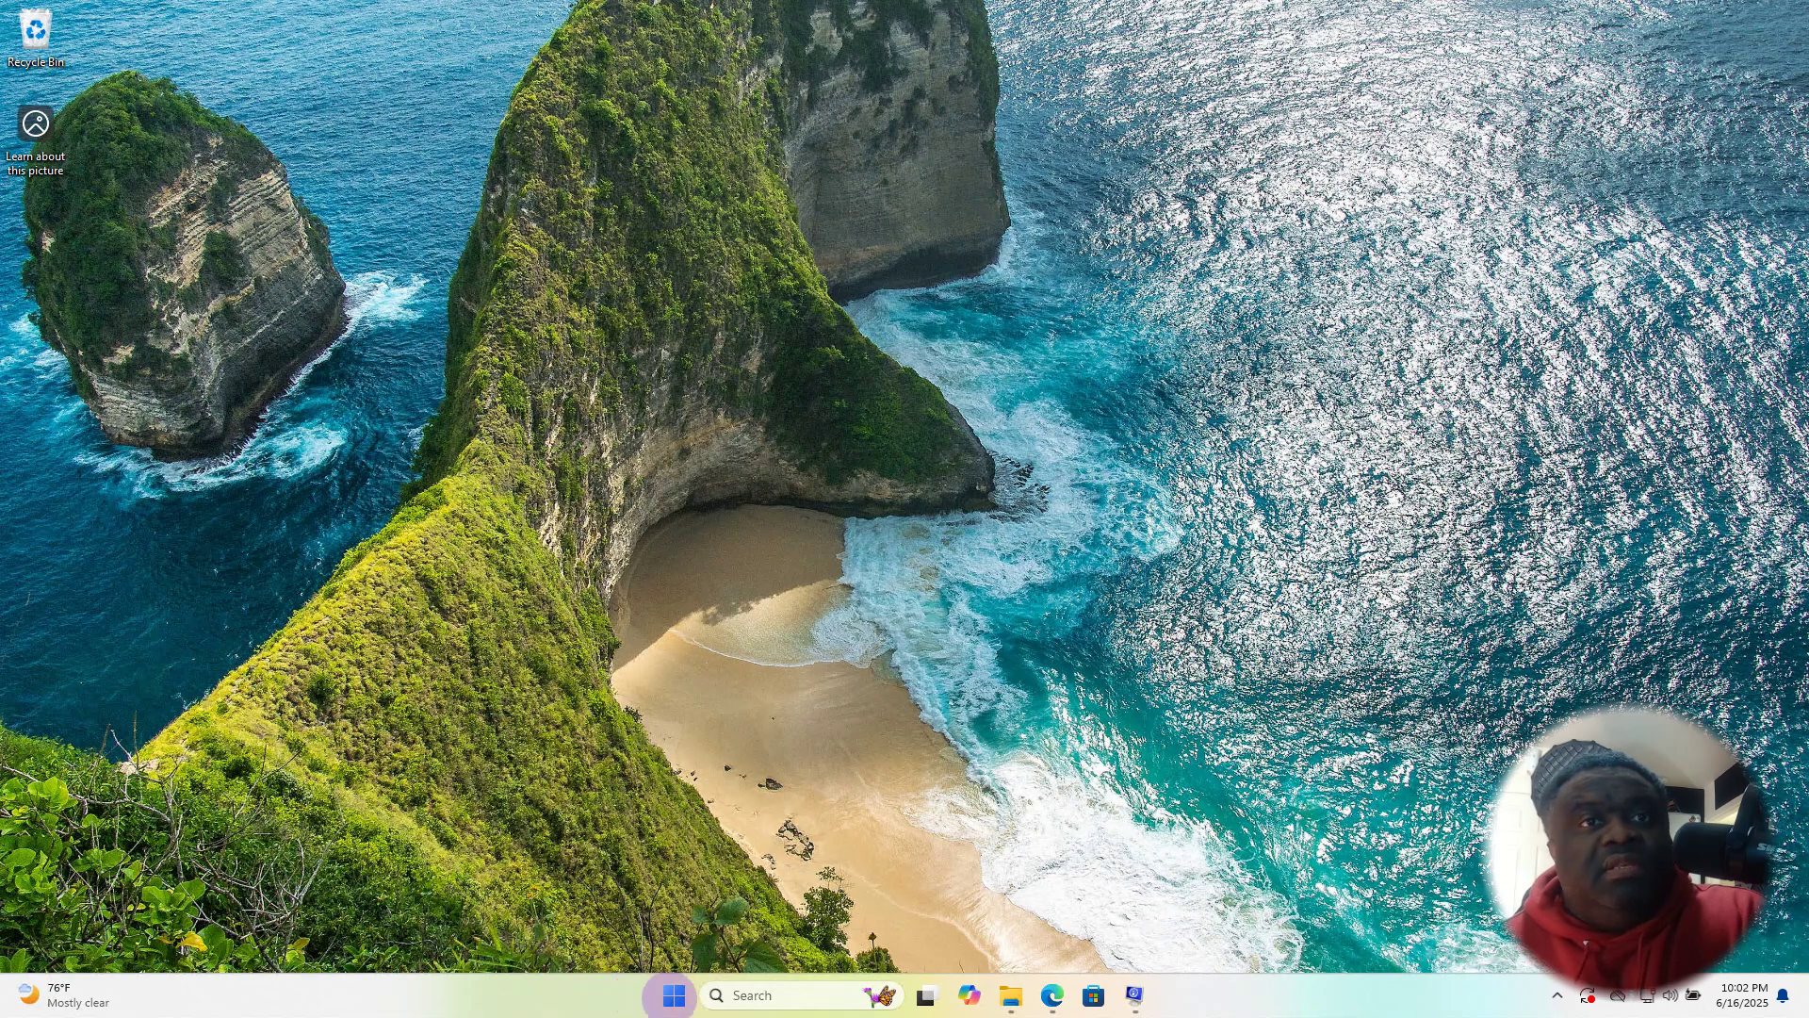
{"action": "left_click", "coordinate": [674, 995]}
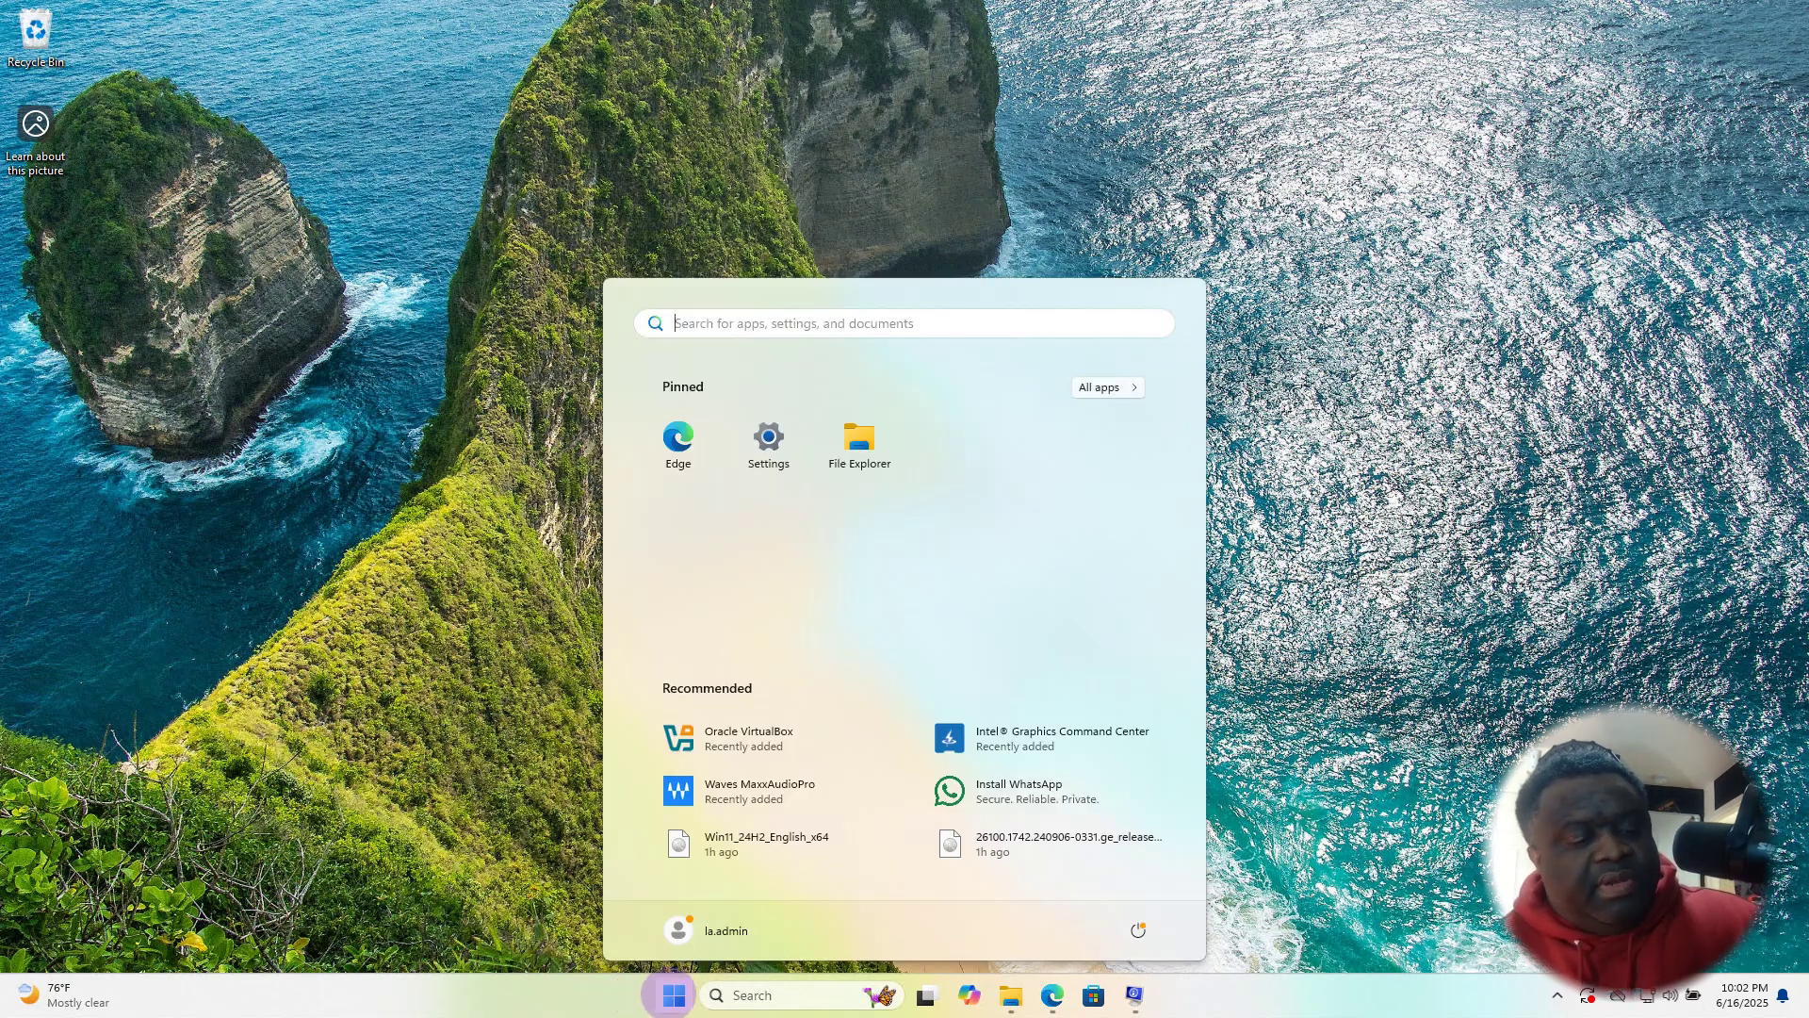
{"action": "type", "text": "contr"}
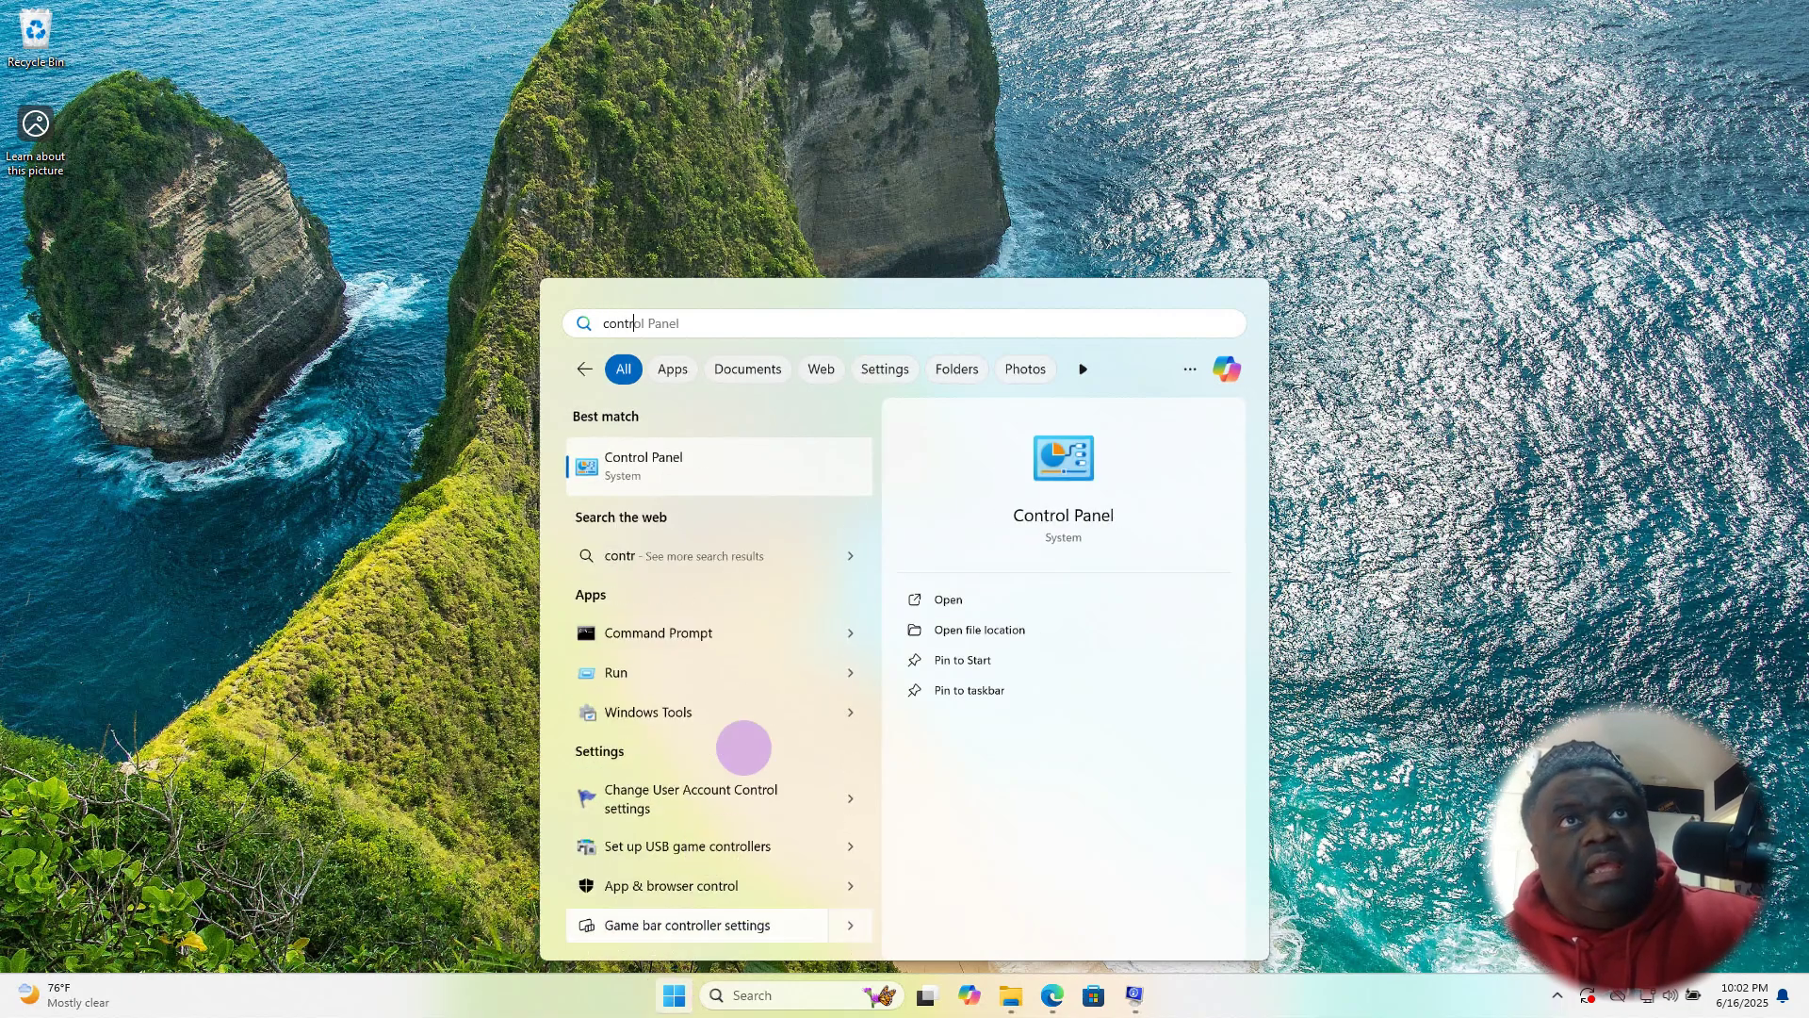
{"action": "left_click", "coordinate": [721, 481]}
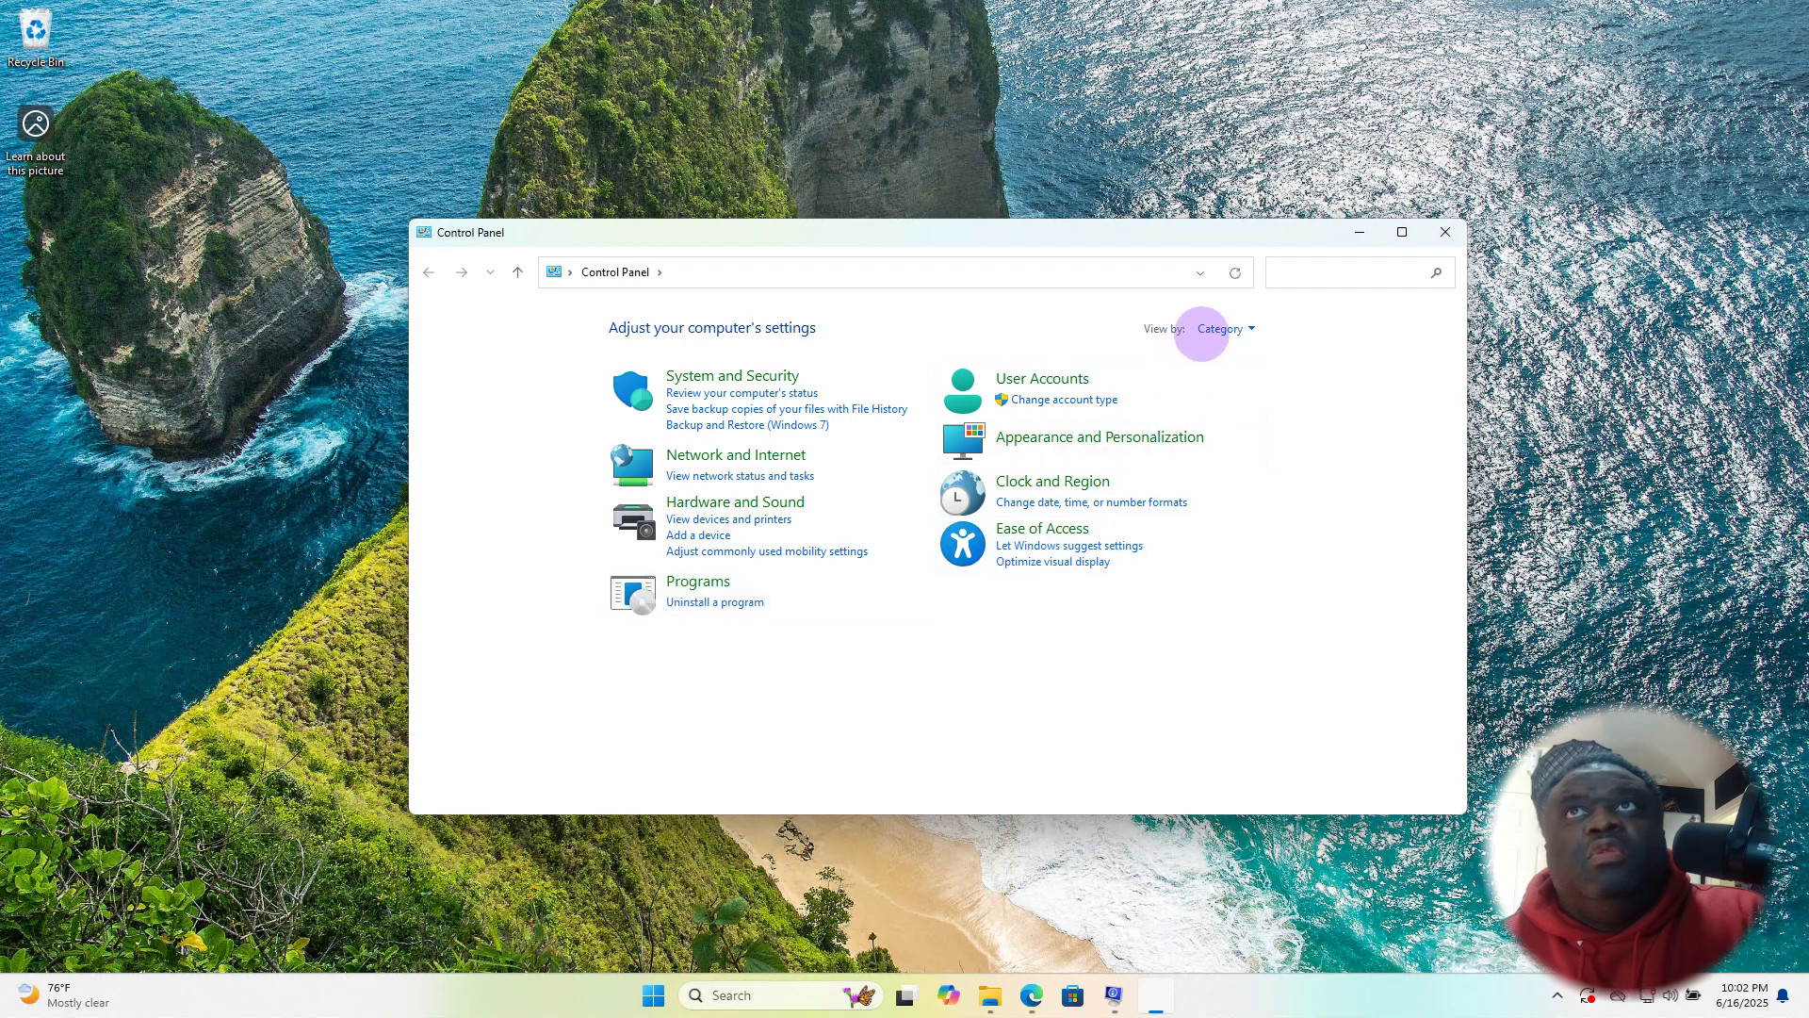
{"action": "left_click", "coordinate": [1216, 329]}
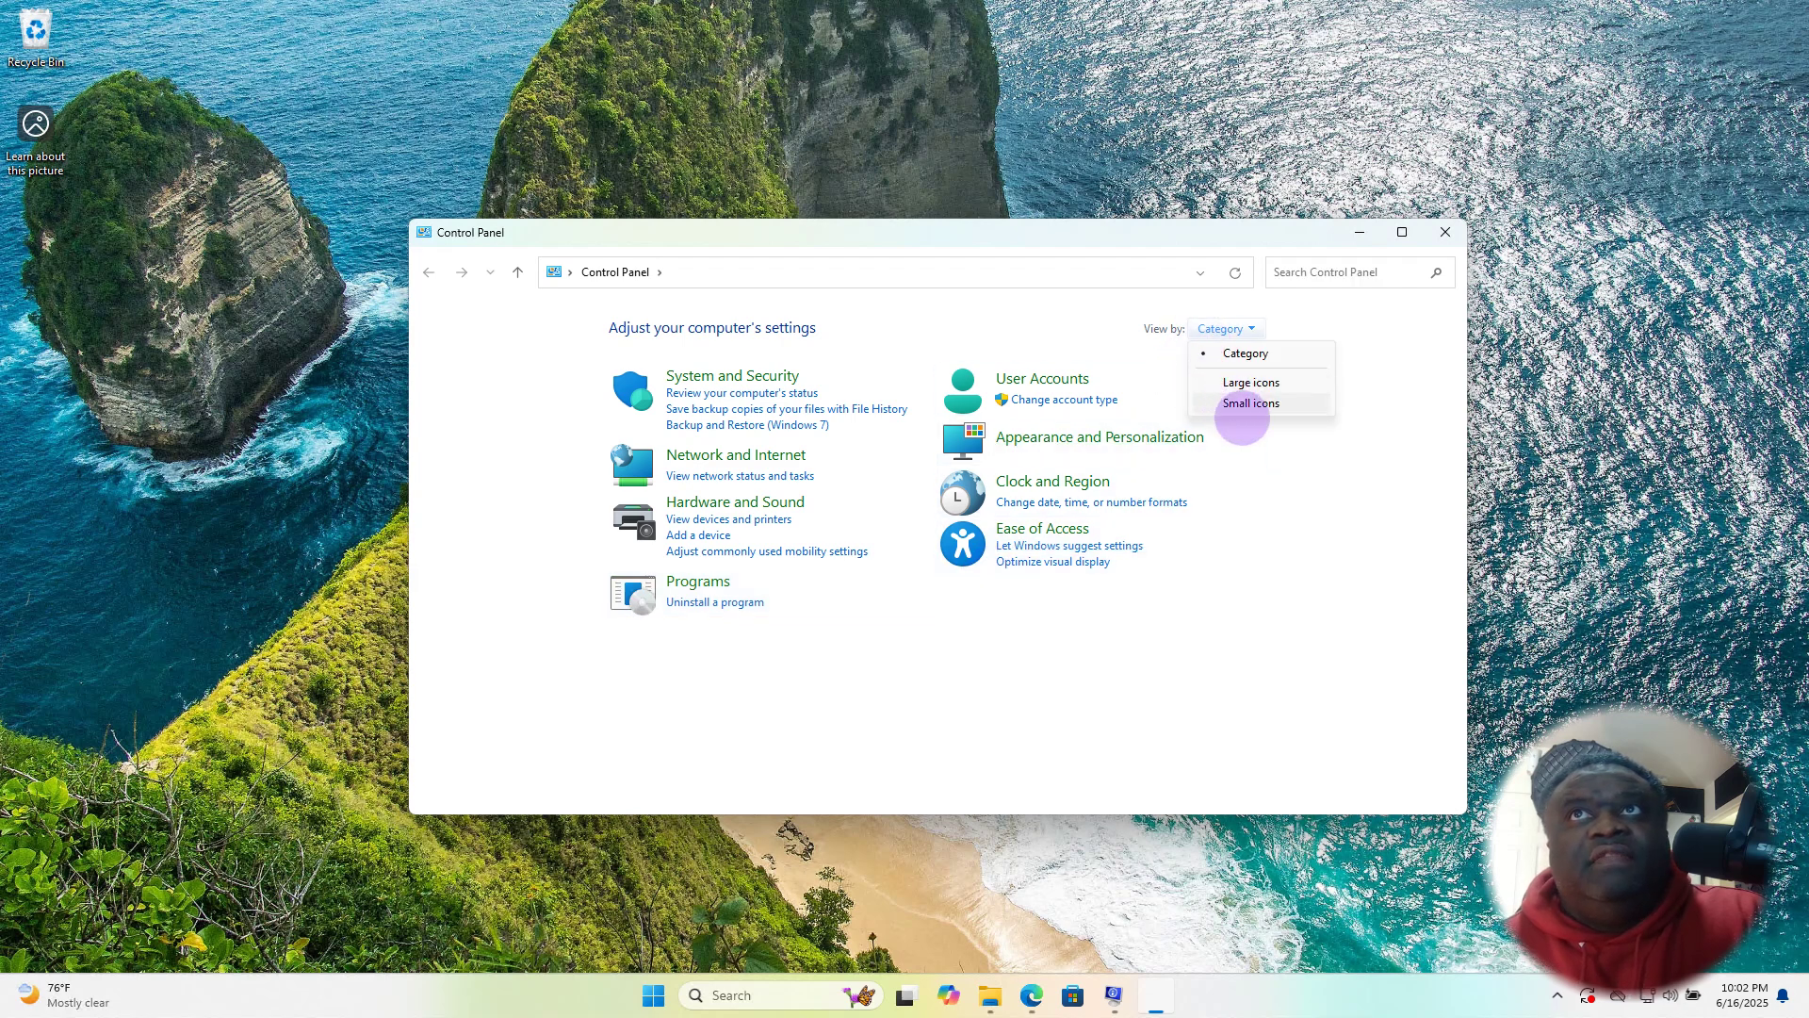
{"action": "left_click", "coordinate": [1252, 382]}
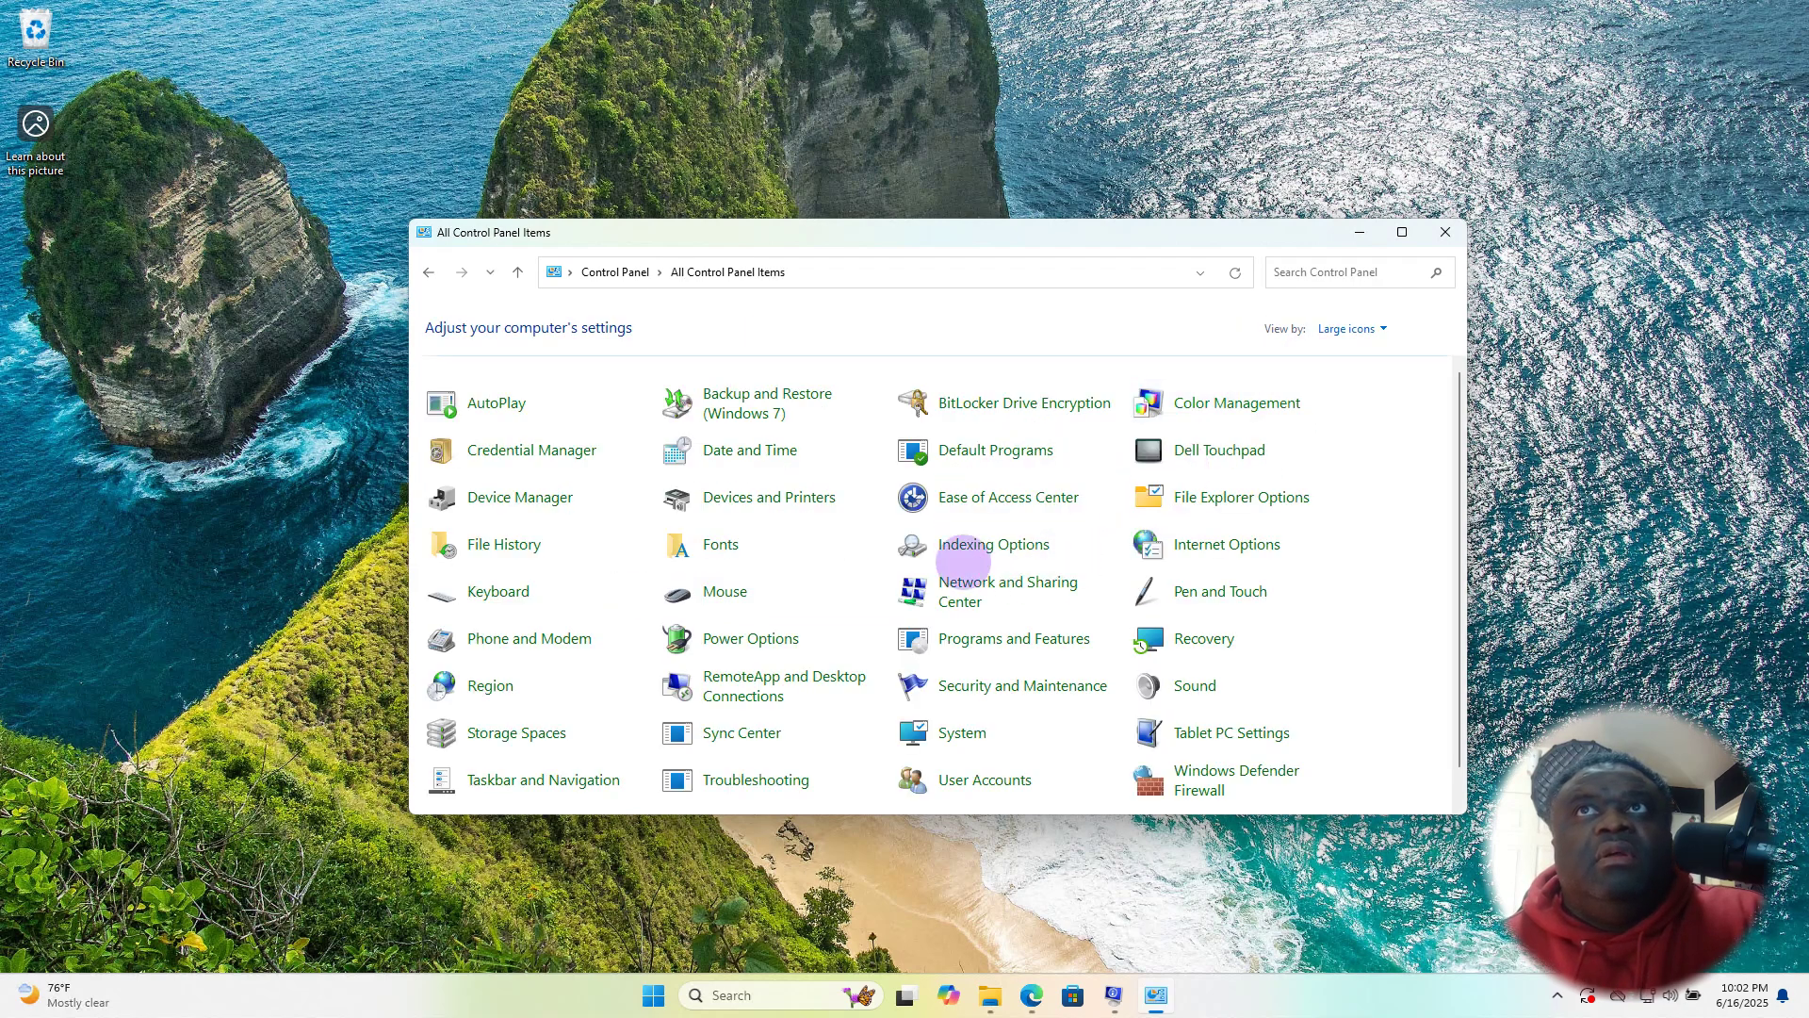
{"action": "left_click_drag", "start_coordinate": [898, 219], "coordinate": [905, 54]}
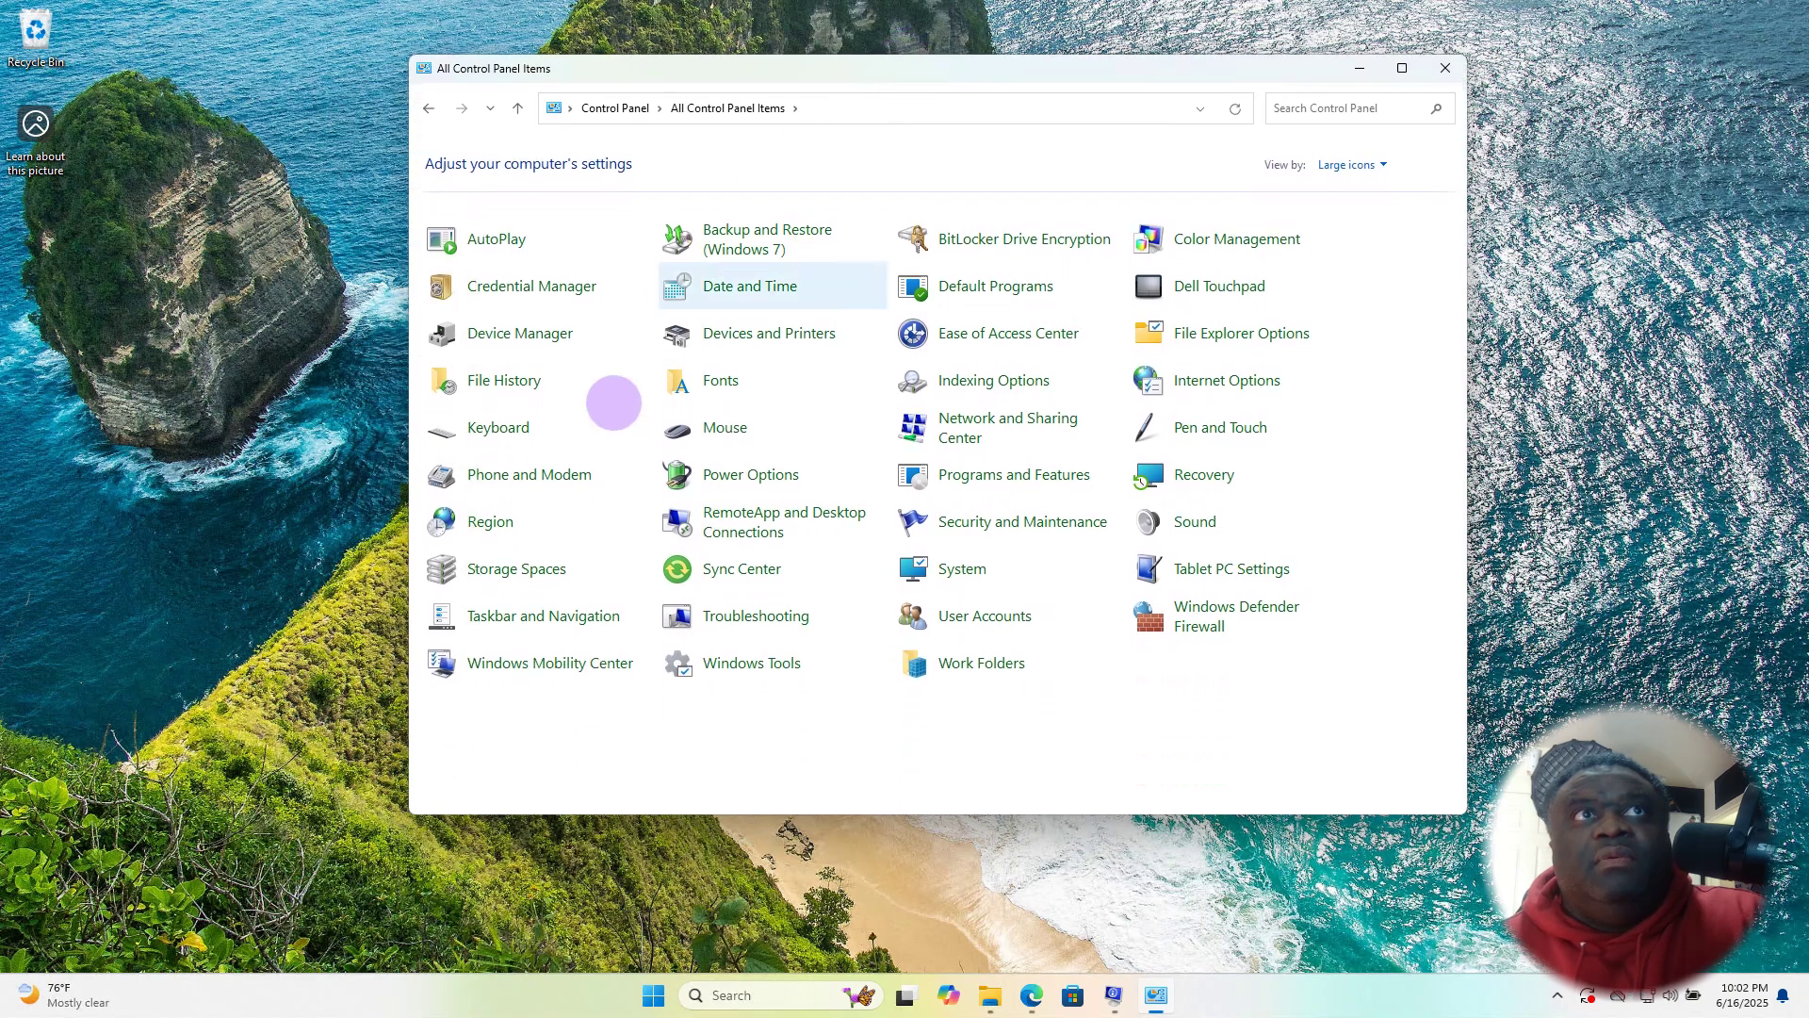
{"action": "left_click_drag", "start_coordinate": [689, 817], "coordinate": [687, 888]}
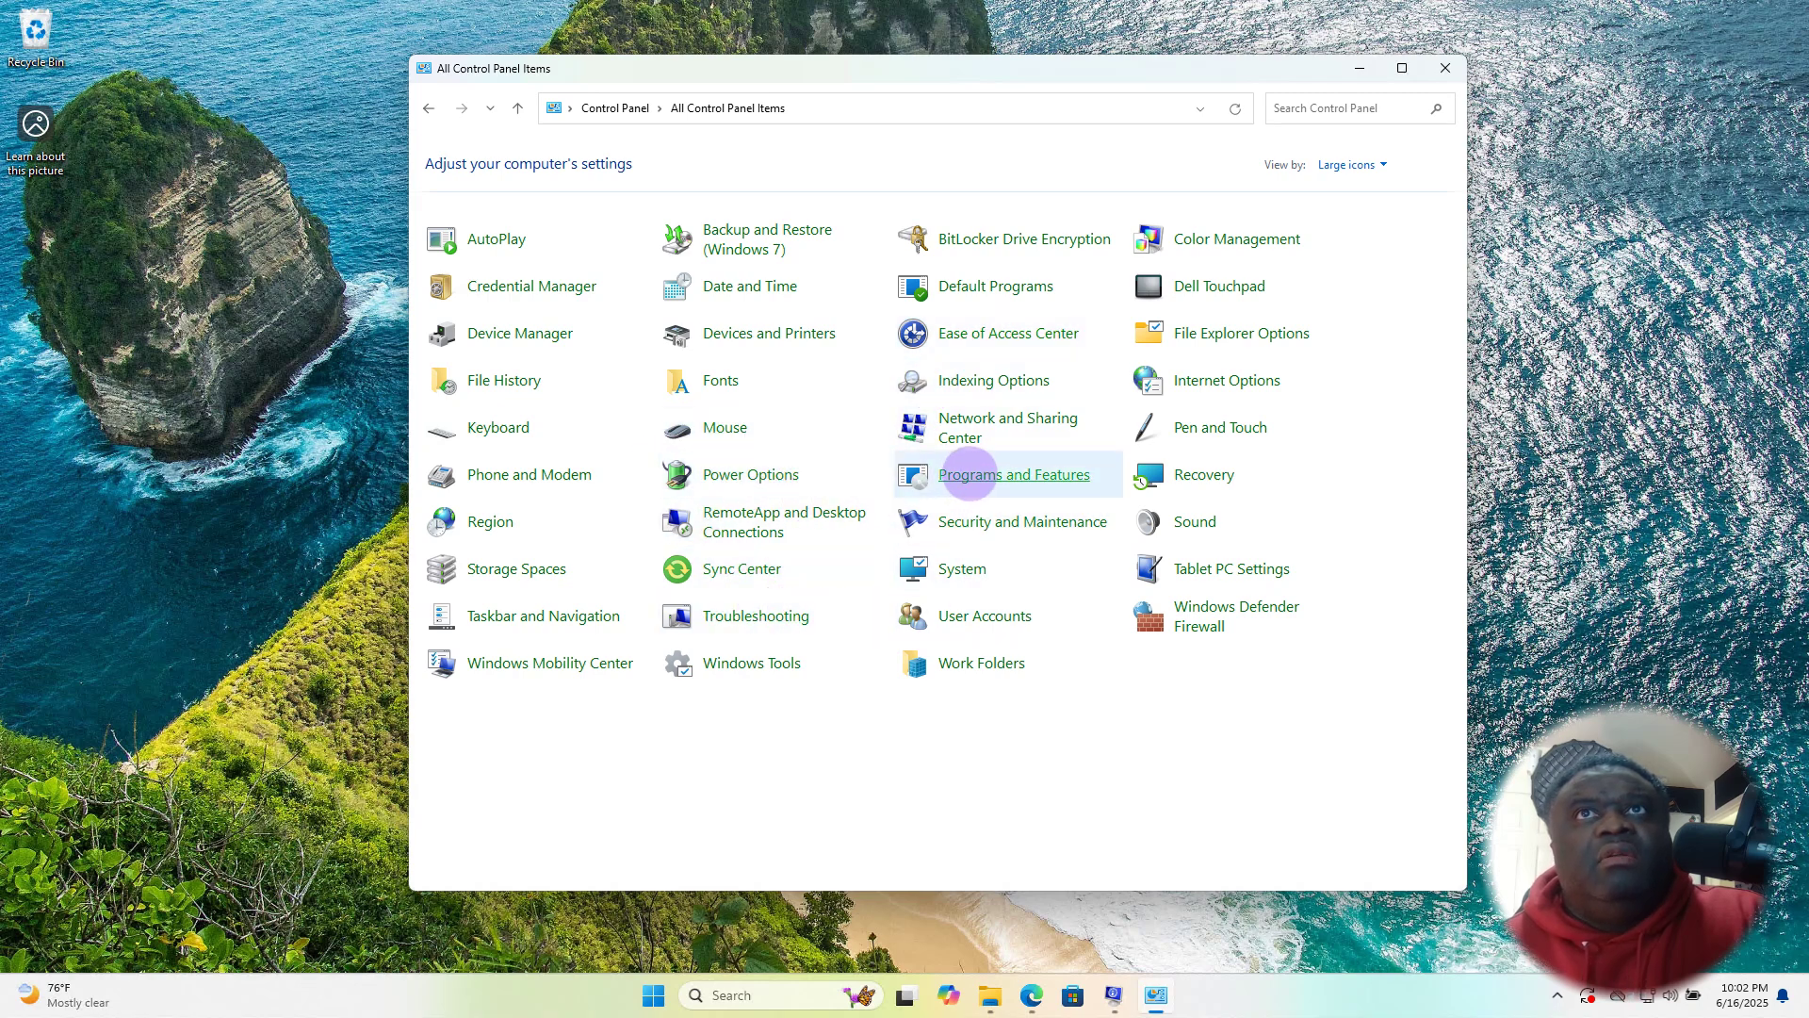
Open the Windows Features dialog from Programs and Features and enlarge it to show more of the list.
{"action": "left_click", "coordinate": [971, 475]}
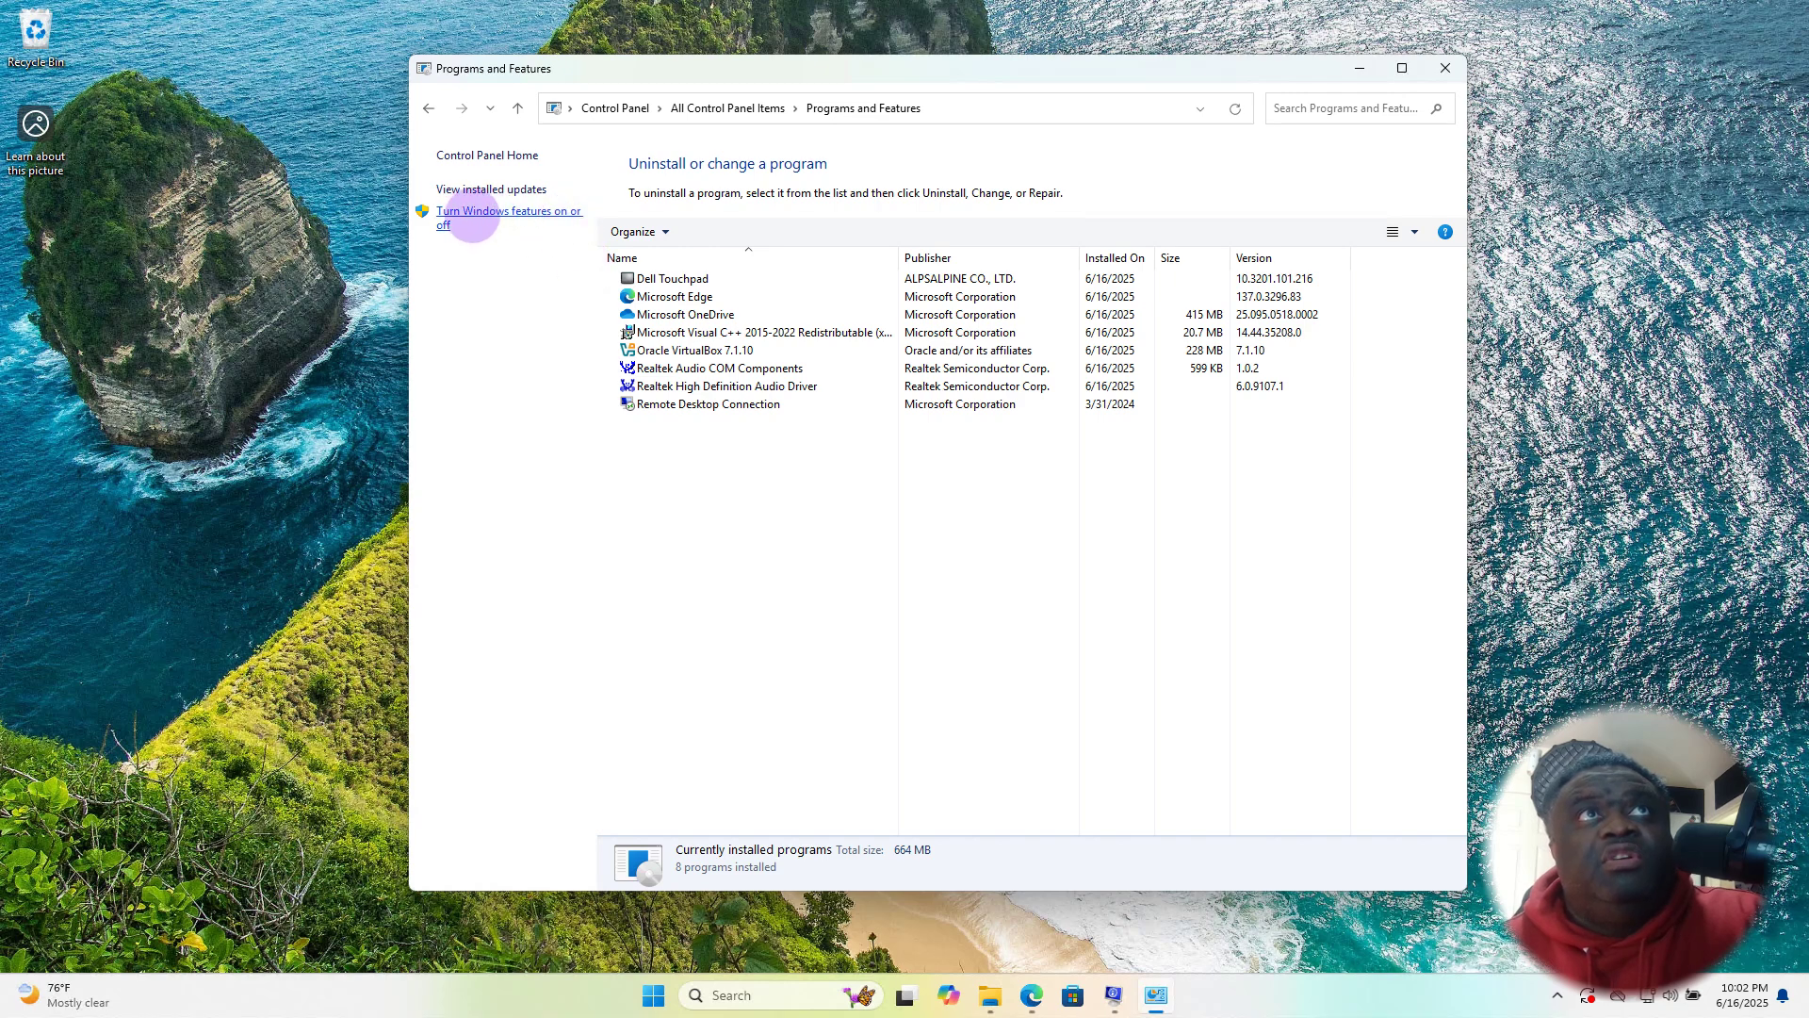
{"action": "left_click", "coordinate": [527, 213]}
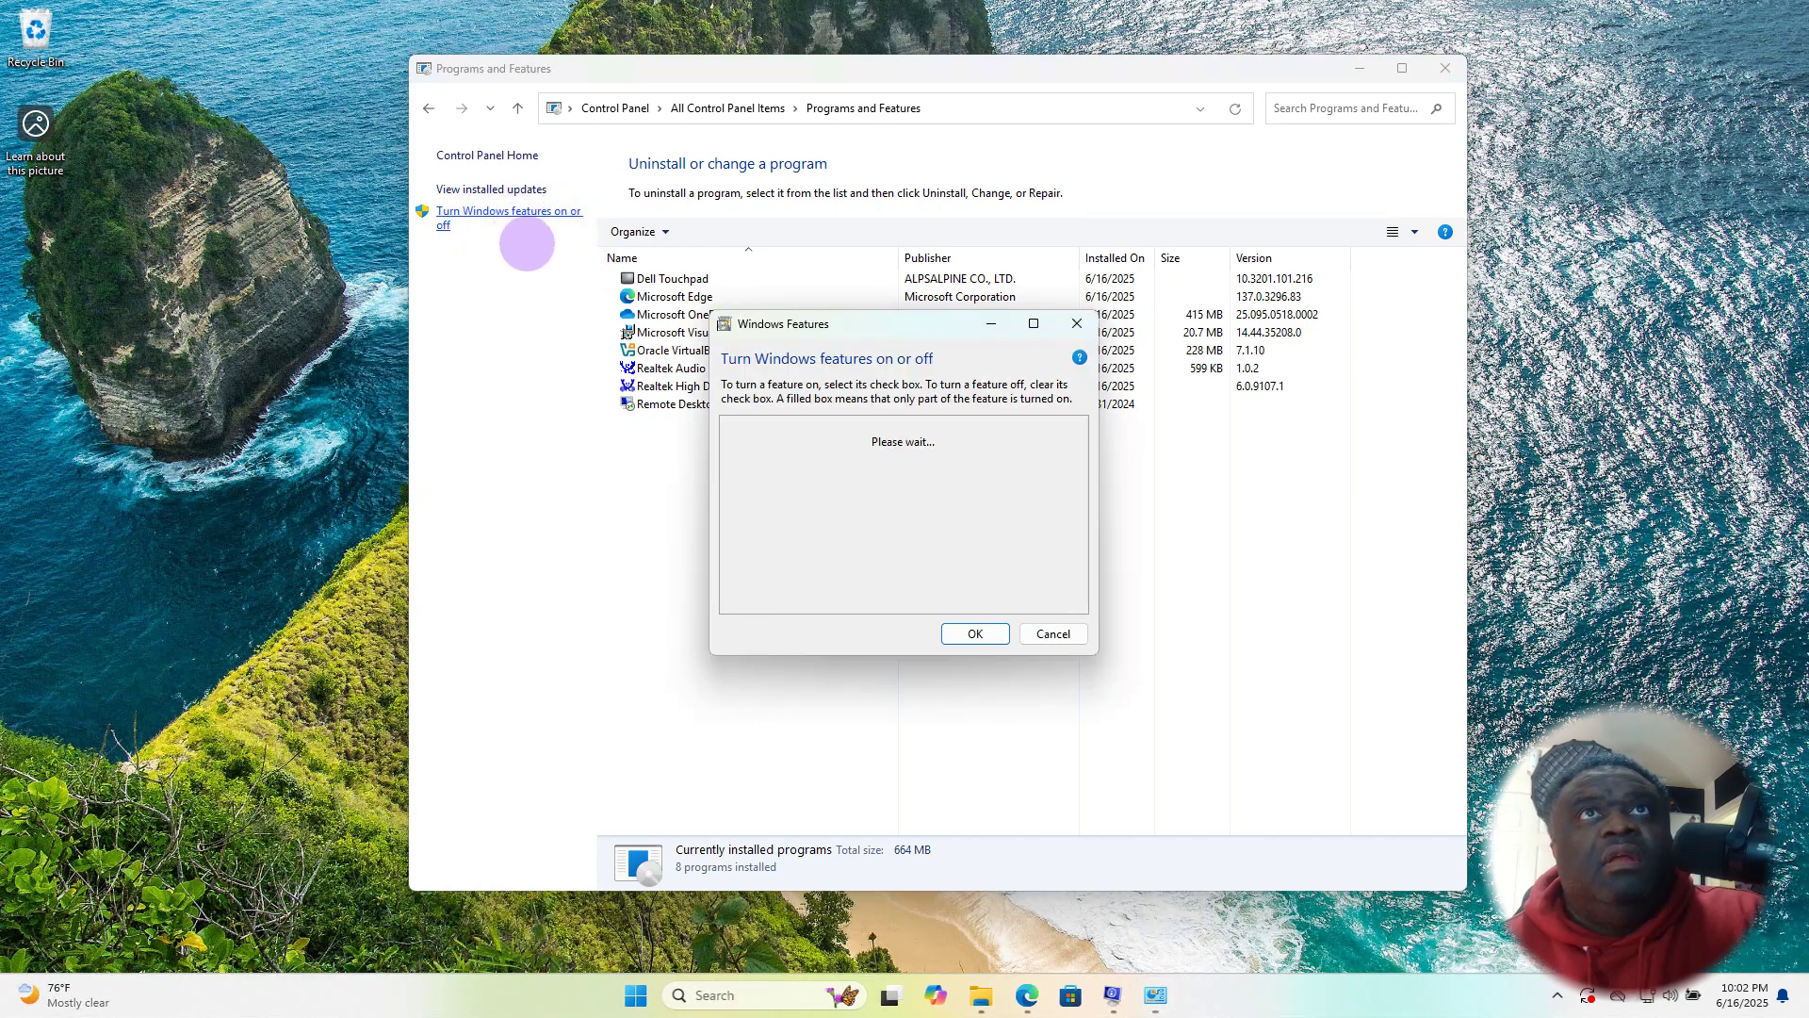
{"action": "left_click_drag", "start_coordinate": [807, 201], "coordinate": [594, 165]}
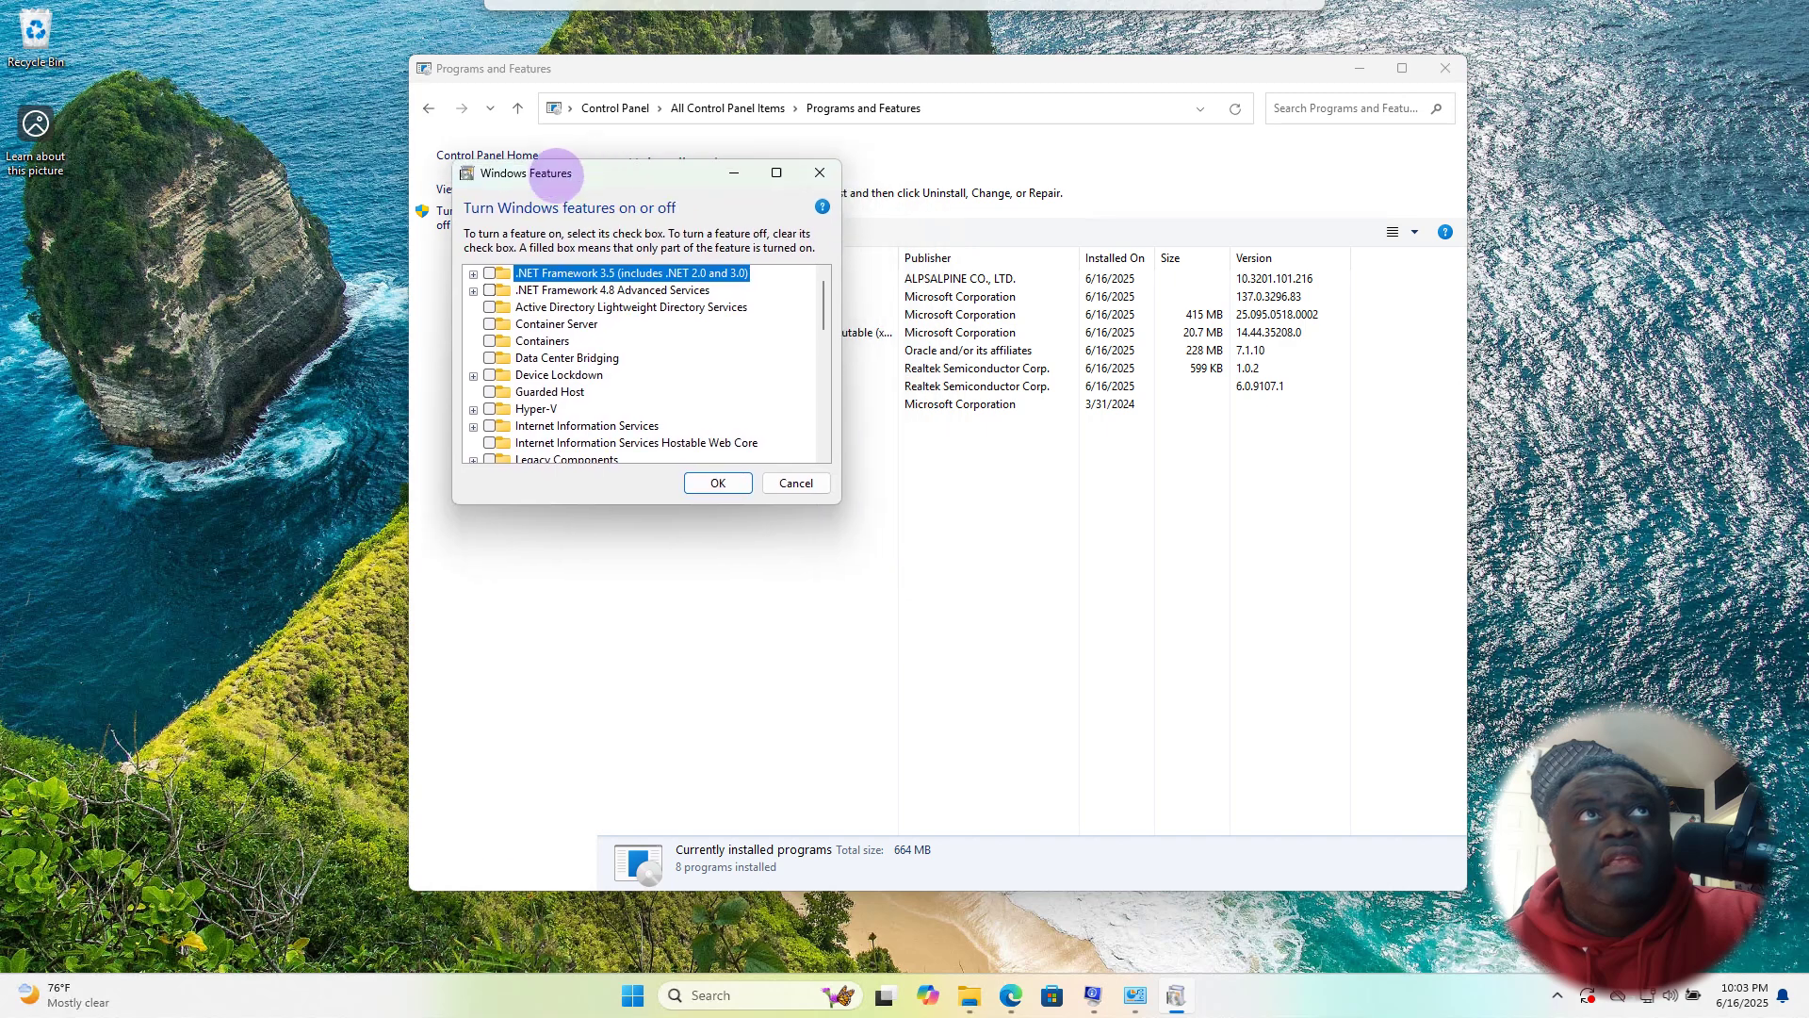
{"action": "left_click_drag", "start_coordinate": [835, 509], "coordinate": [1107, 850]}
{"action": "scroll", "coordinate": [606, 691], "scroll_direction": "down", "scroll_amount": 1}
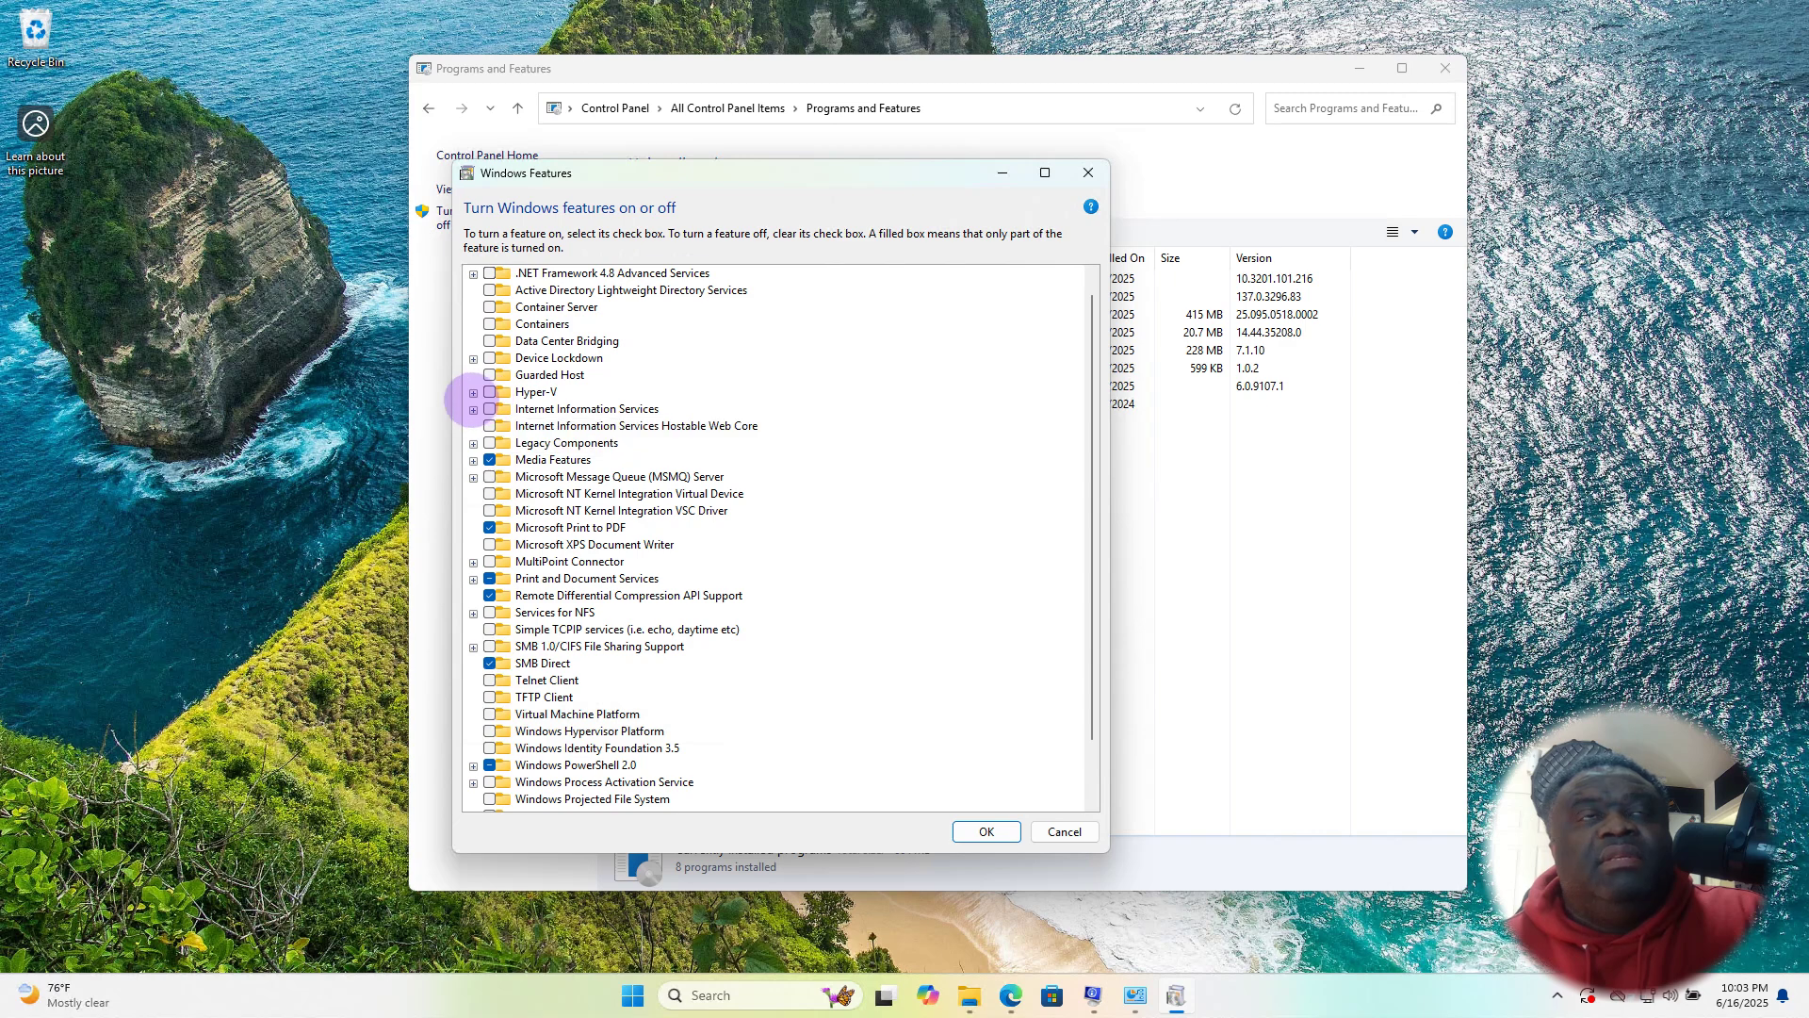
Expand Hyper-V with its Management Tools and Platform groups and examine which components are enabled.
{"action": "left_click", "coordinate": [473, 392]}
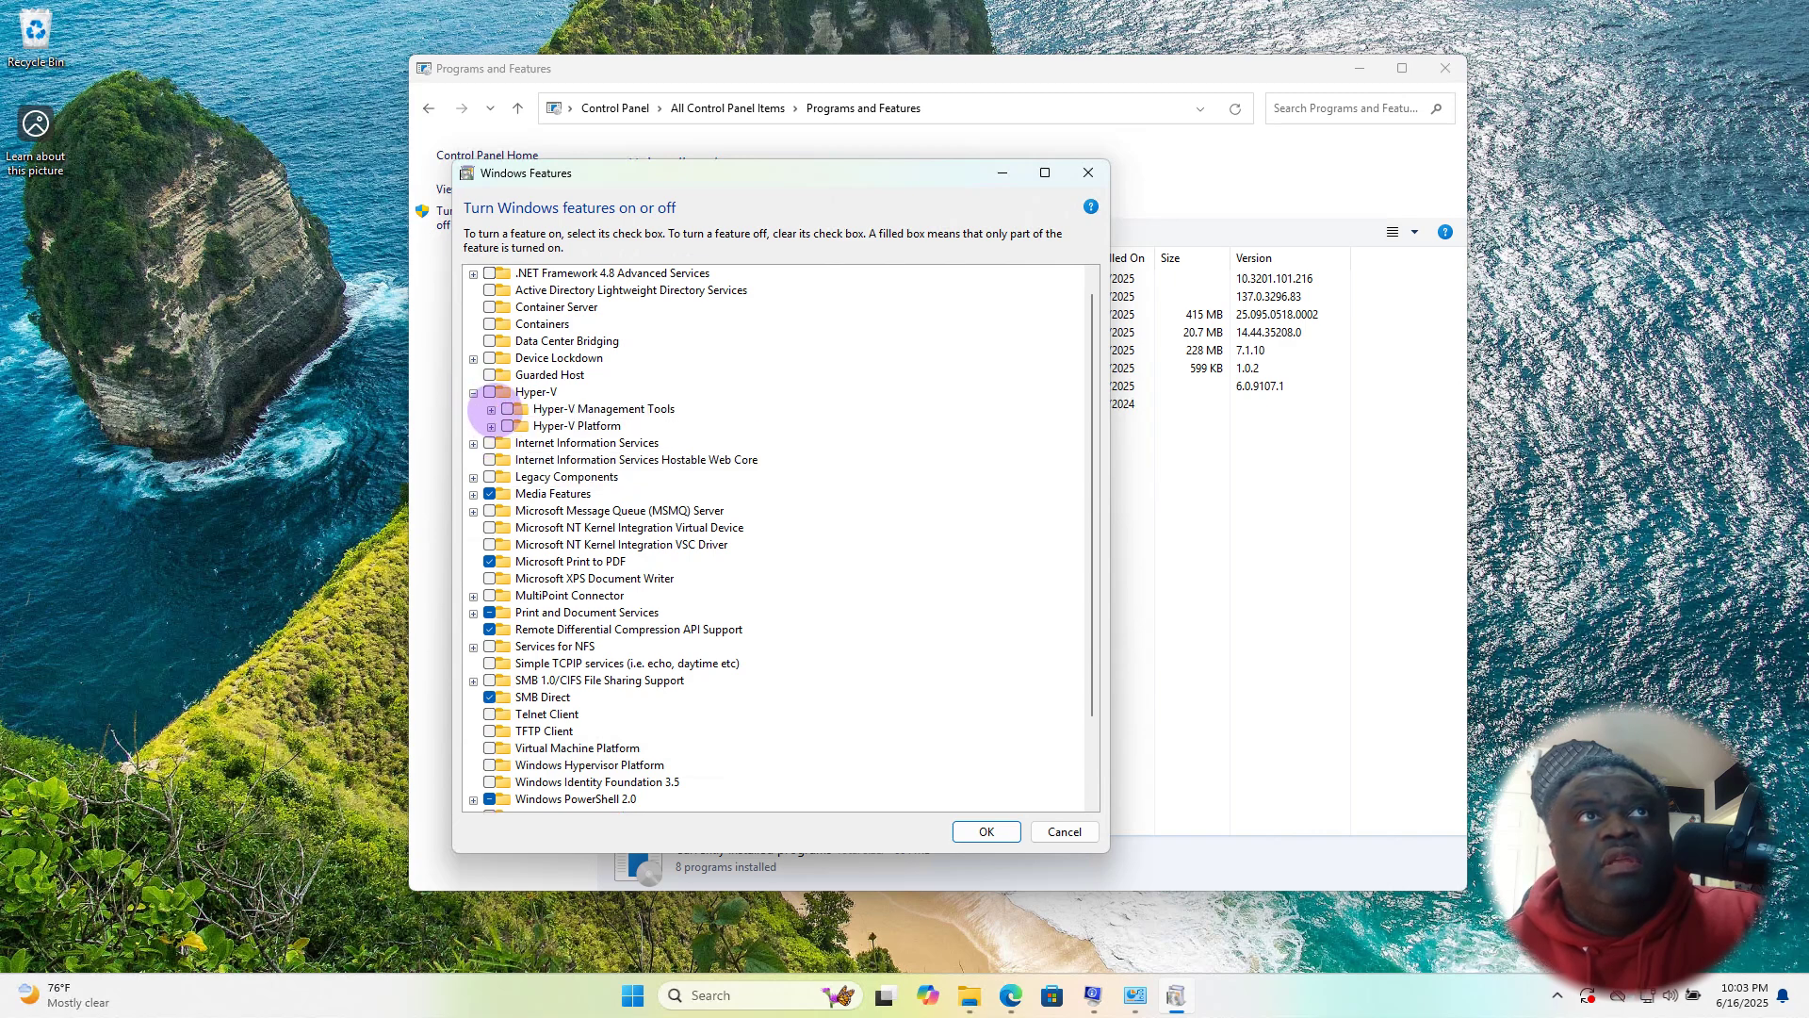
{"action": "left_click", "coordinate": [491, 410]}
{"action": "left_click", "coordinate": [491, 460]}
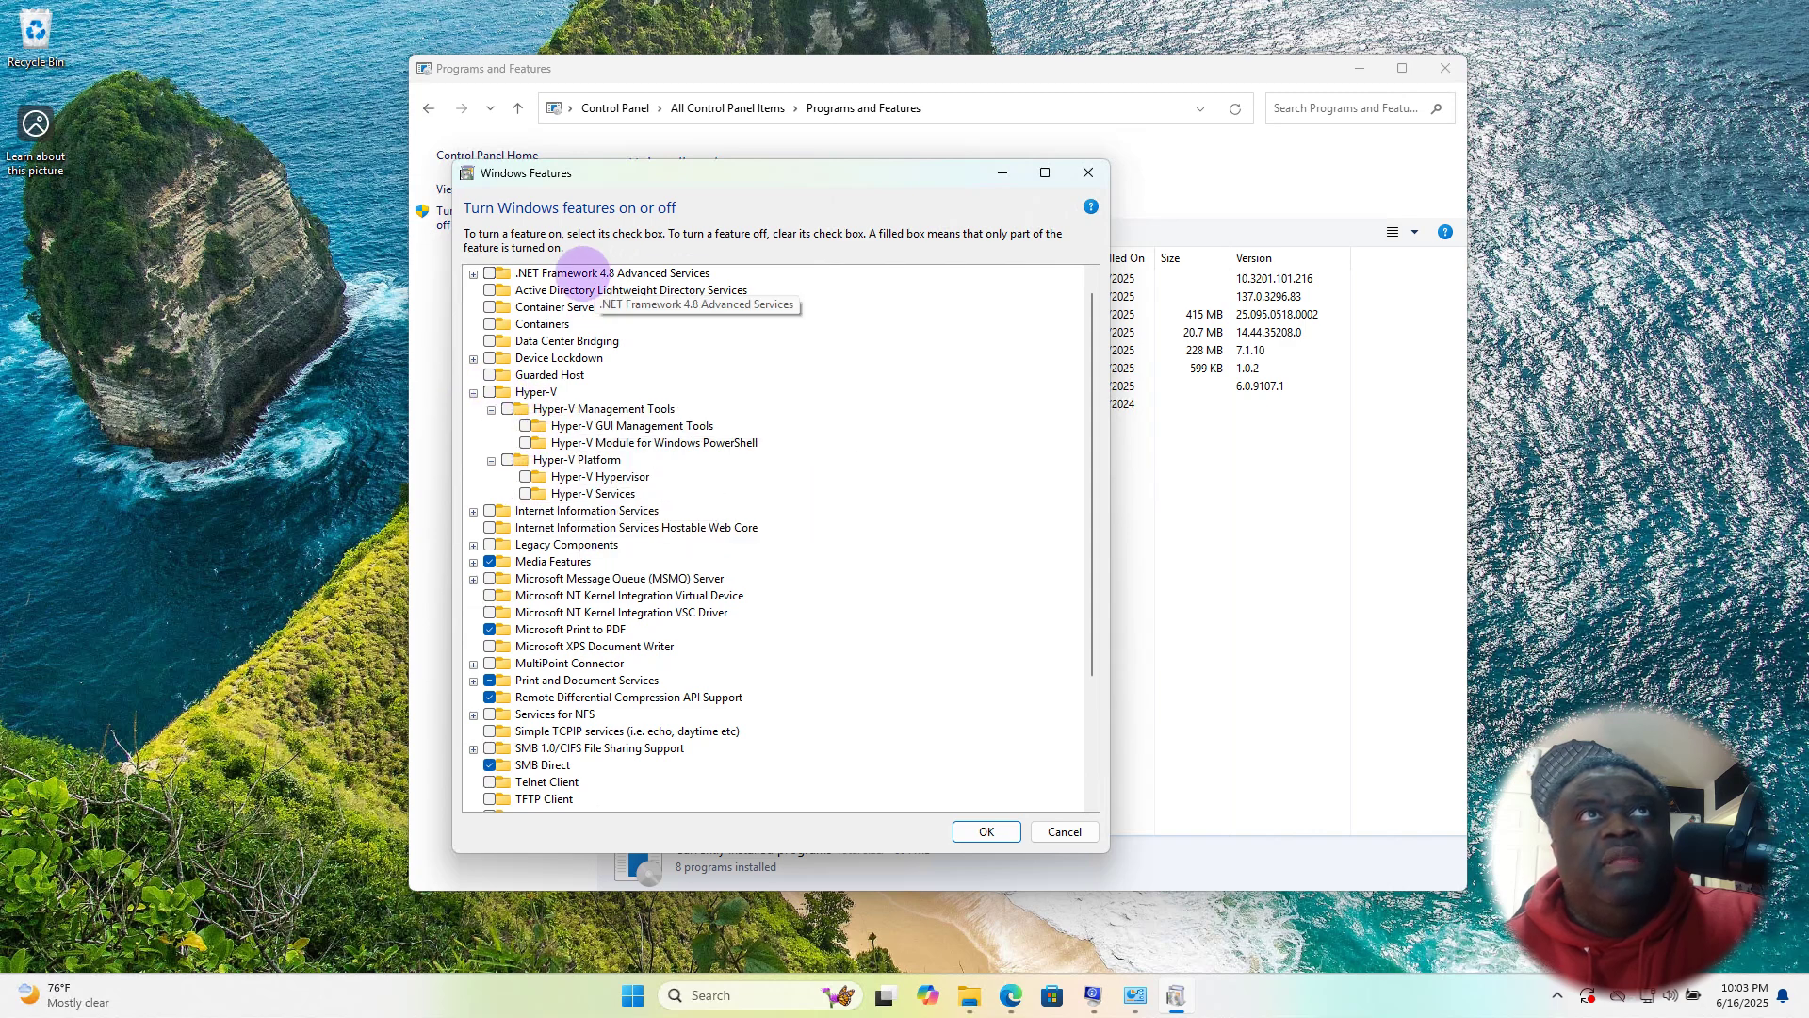
{"action": "scroll", "coordinate": [566, 311], "scroll_direction": "up", "scroll_amount": 1}
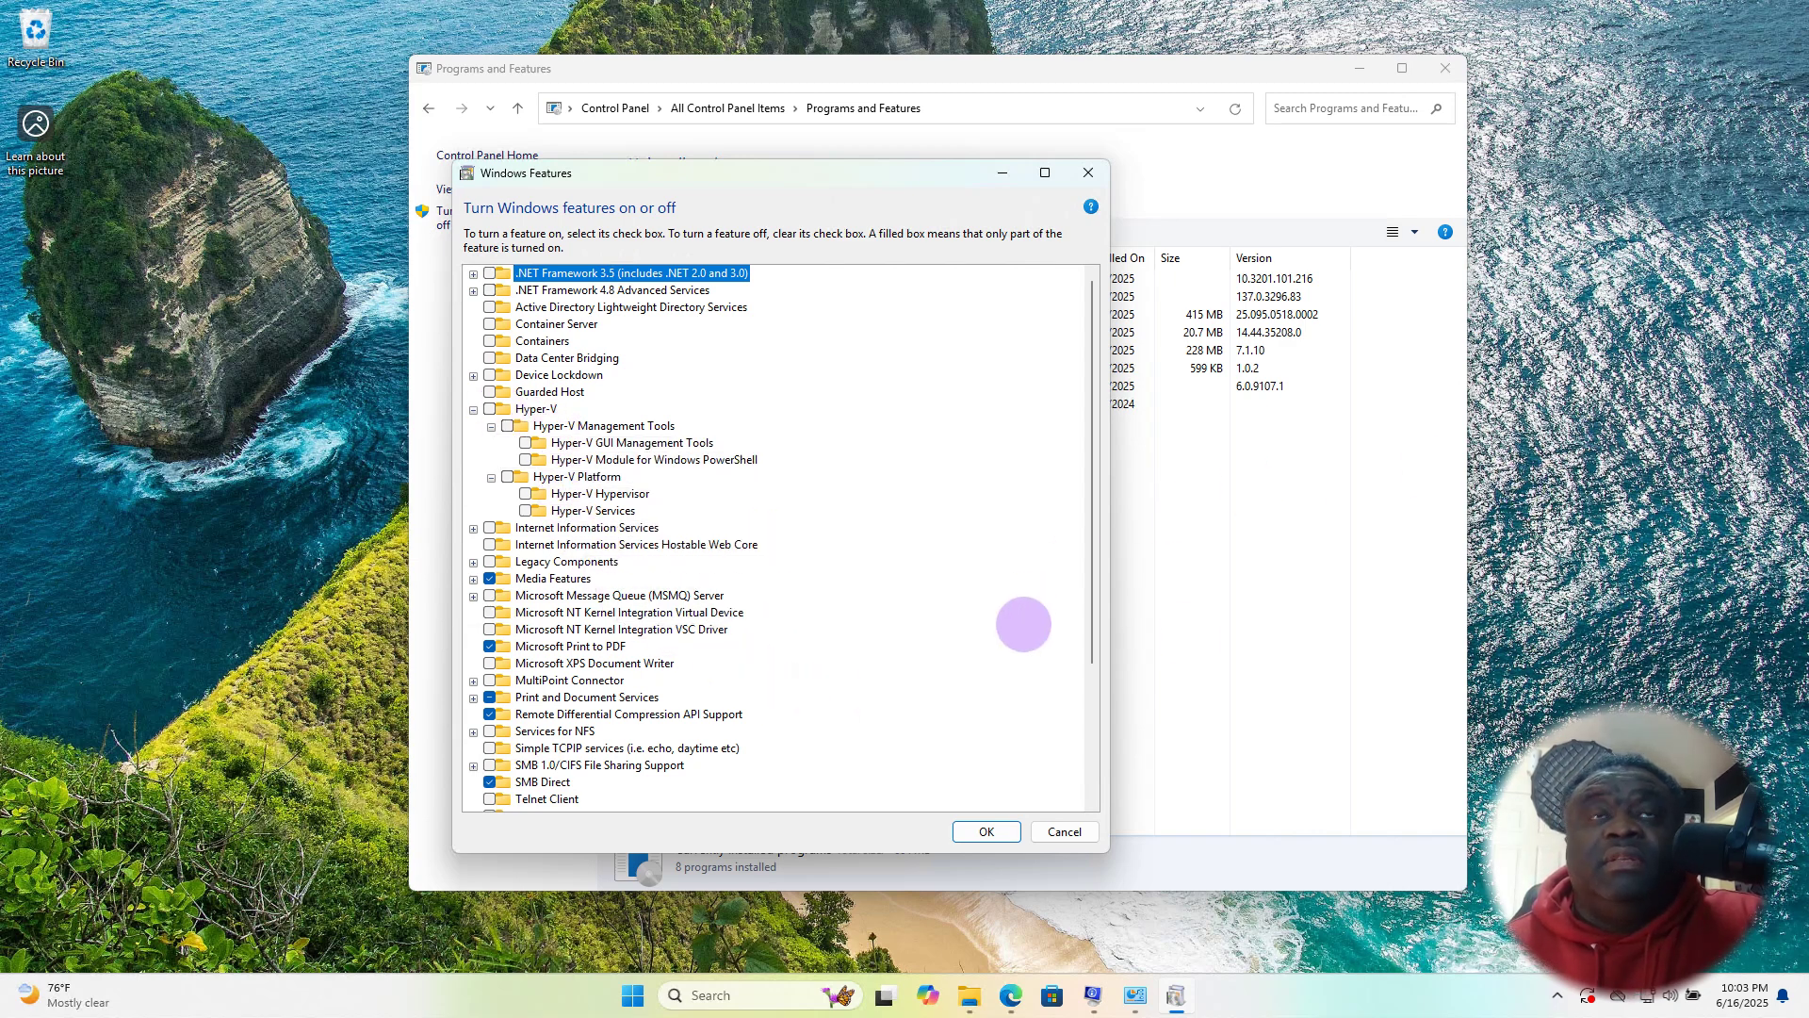
{"action": "scroll", "coordinate": [809, 825], "scroll_direction": "down", "scroll_amount": 1}
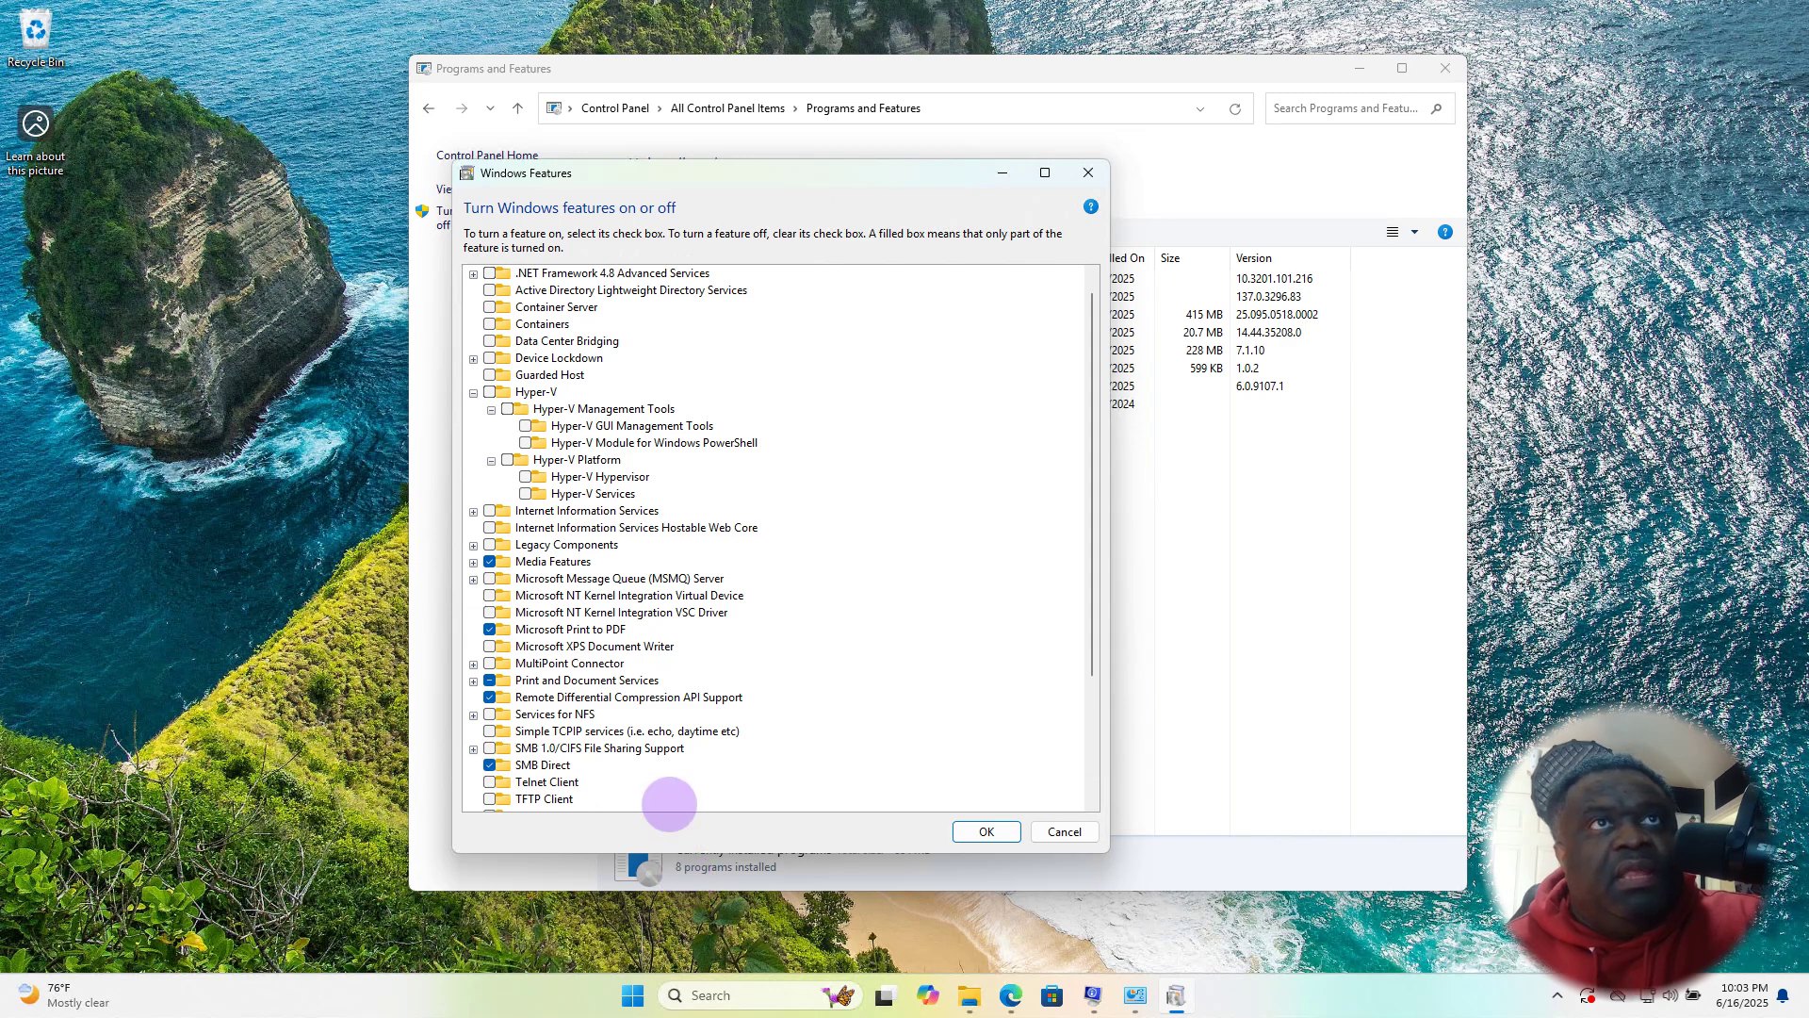
{"action": "scroll", "coordinate": [625, 616], "scroll_direction": "down", "scroll_amount": 2}
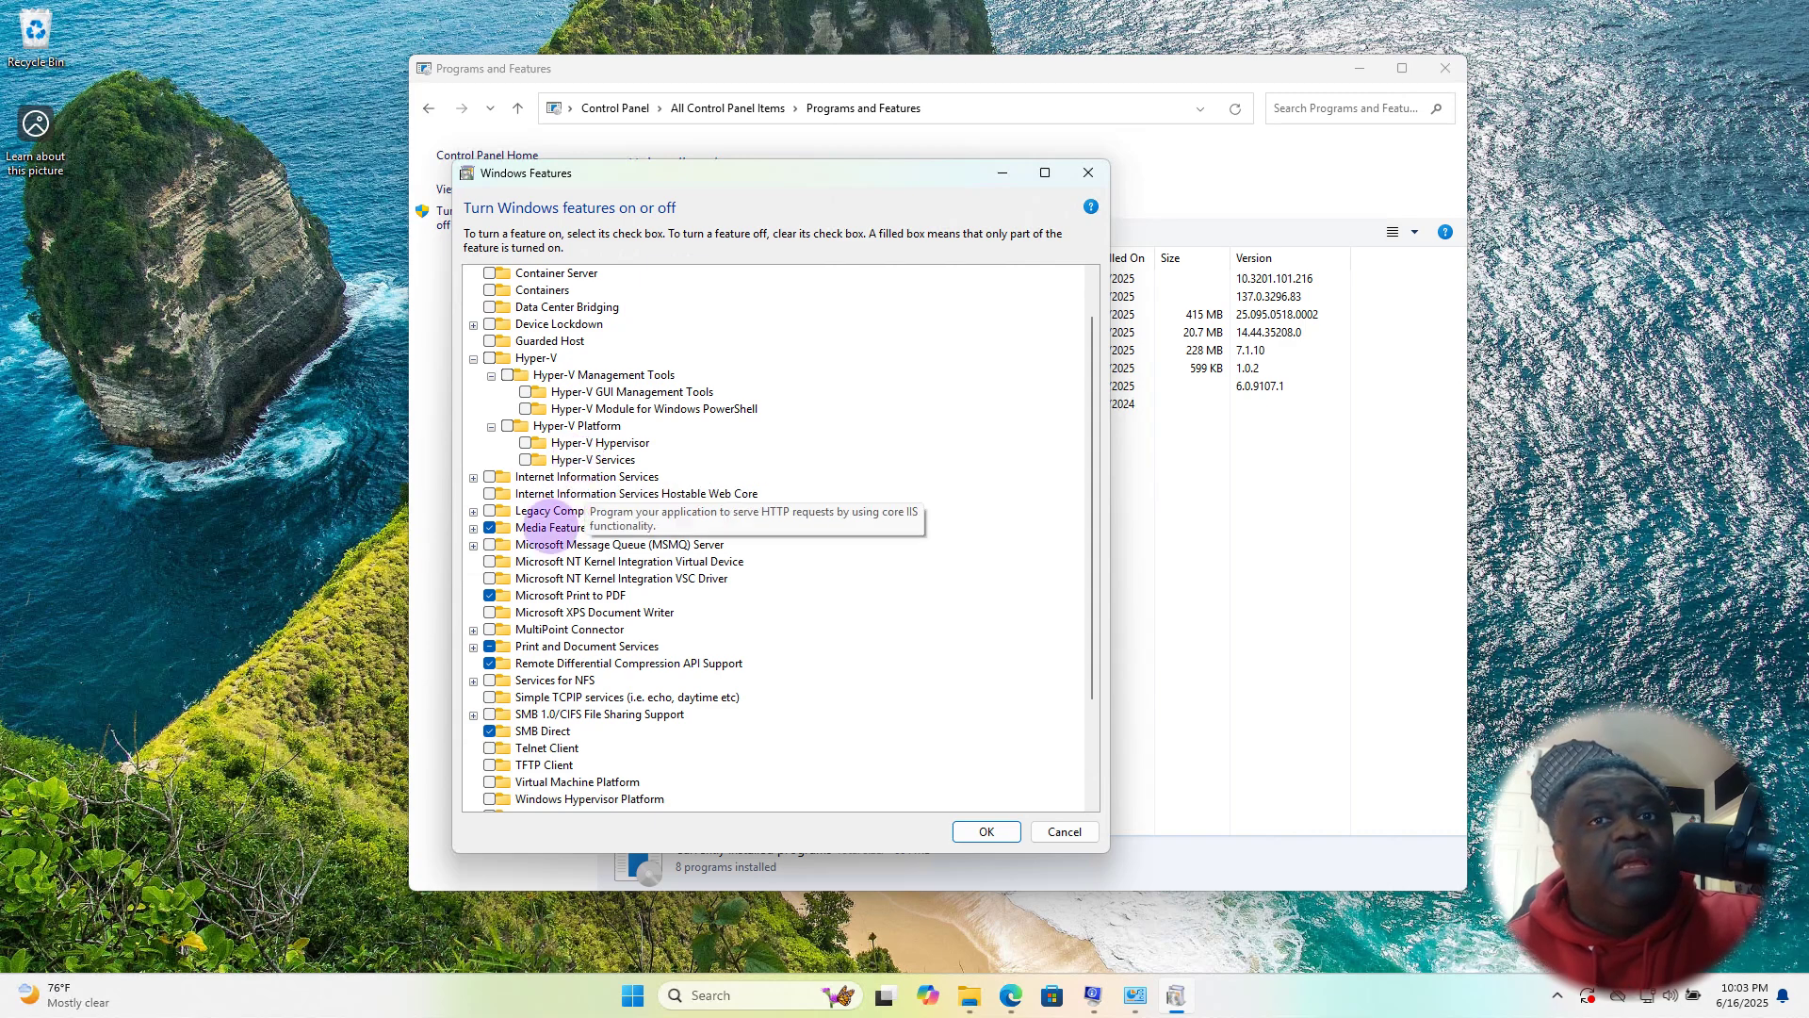
{"action": "scroll", "coordinate": [903, 570], "scroll_direction": "up", "scroll_amount": 1}
{"action": "scroll", "coordinate": [904, 569], "scroll_direction": "down", "scroll_amount": 1}
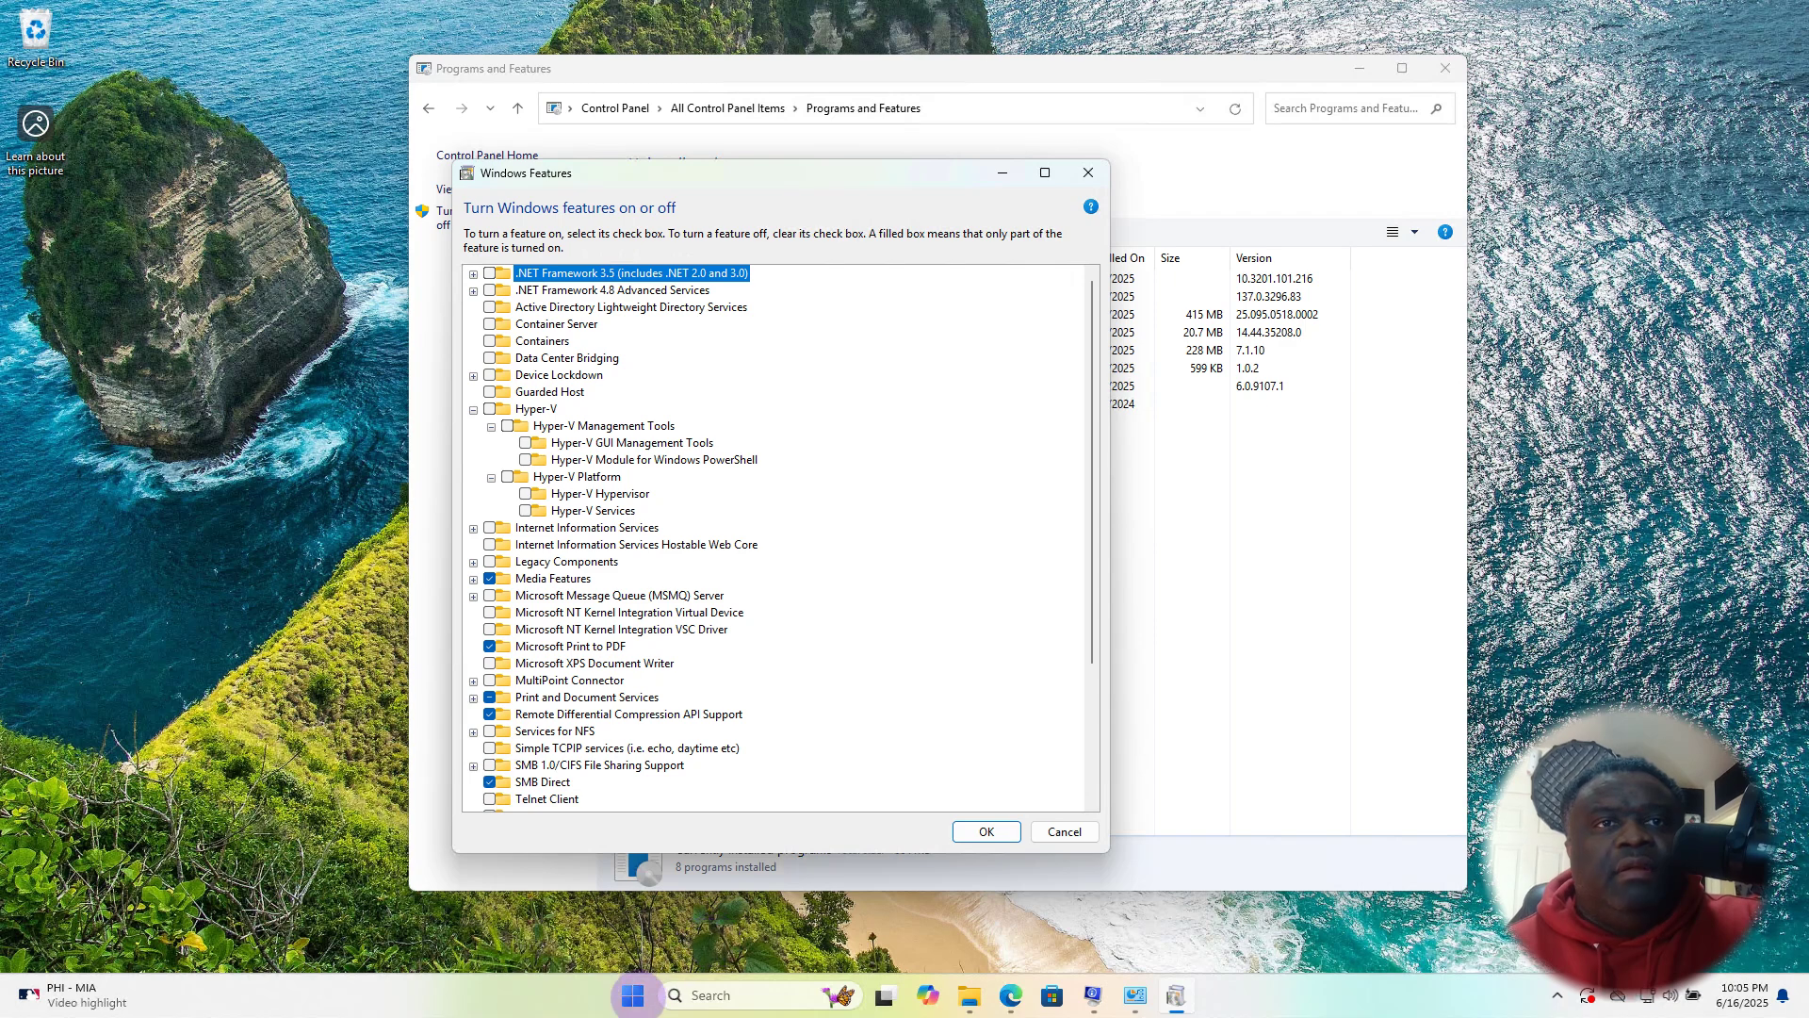
Open Windows PowerShell as administrator and allow it to make changes to the device.
{"action": "left_click", "coordinate": [632, 995]}
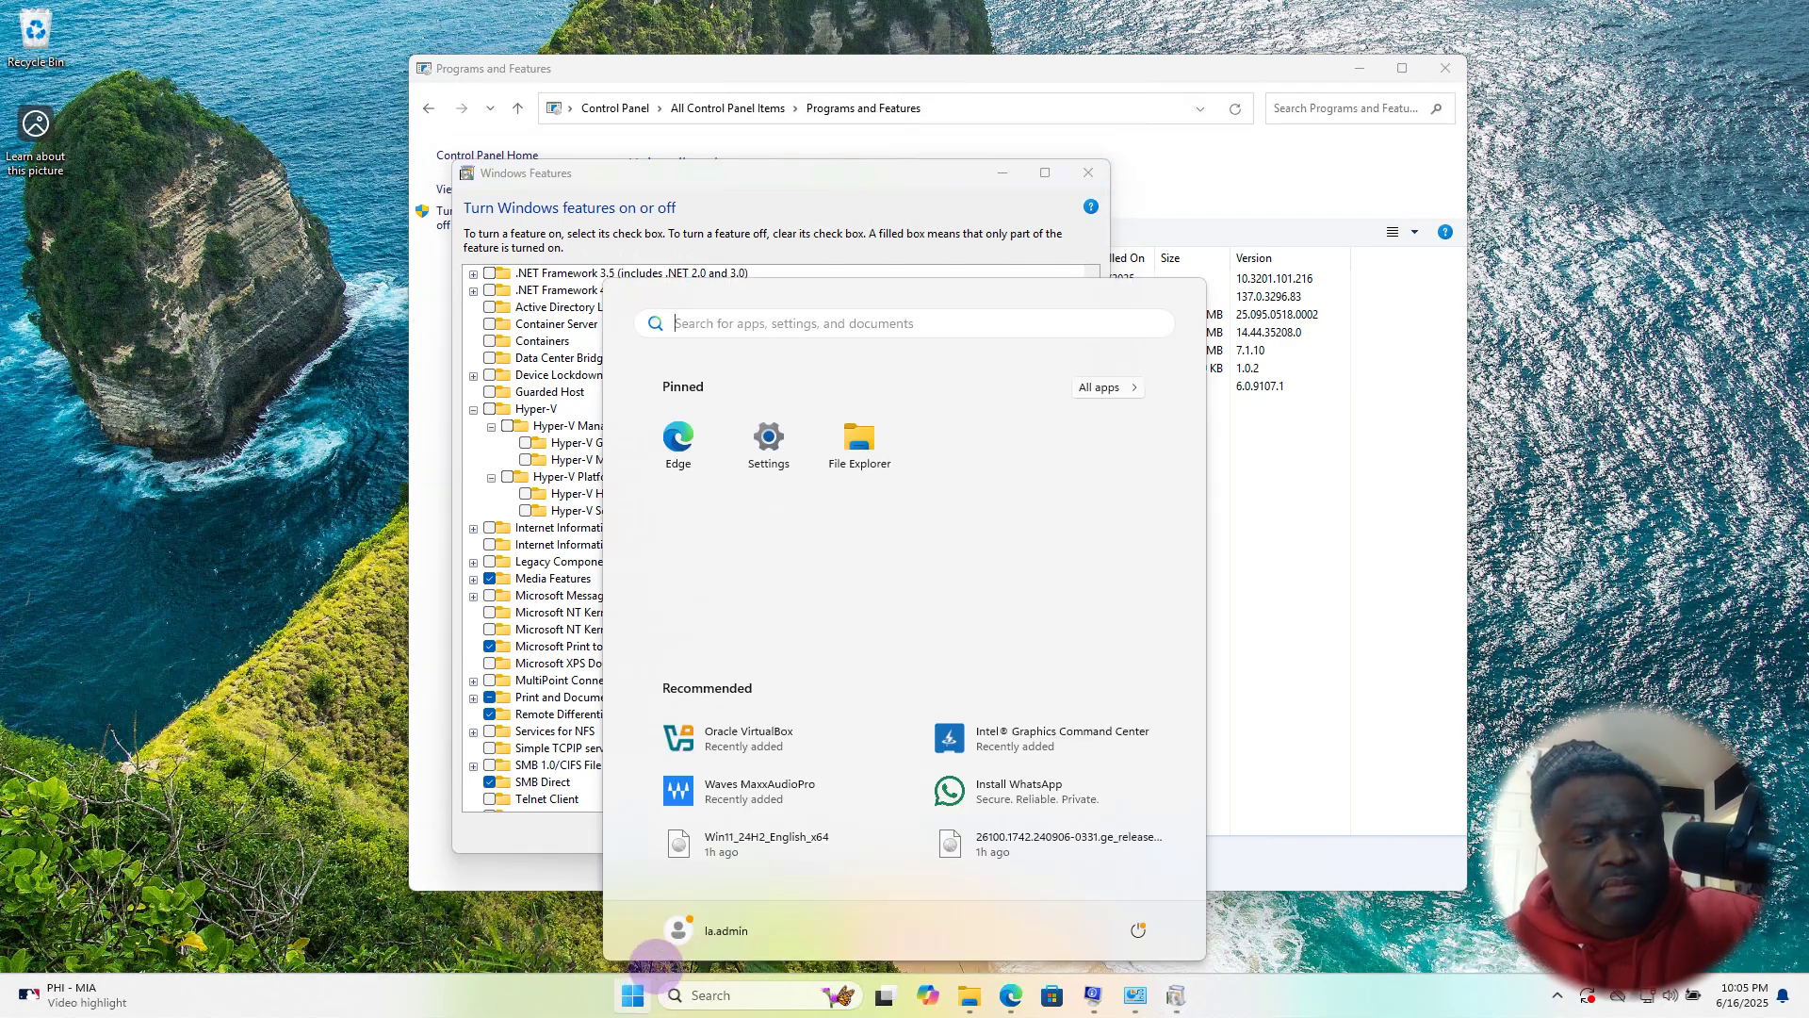
{"action": "type", "text": "po"}
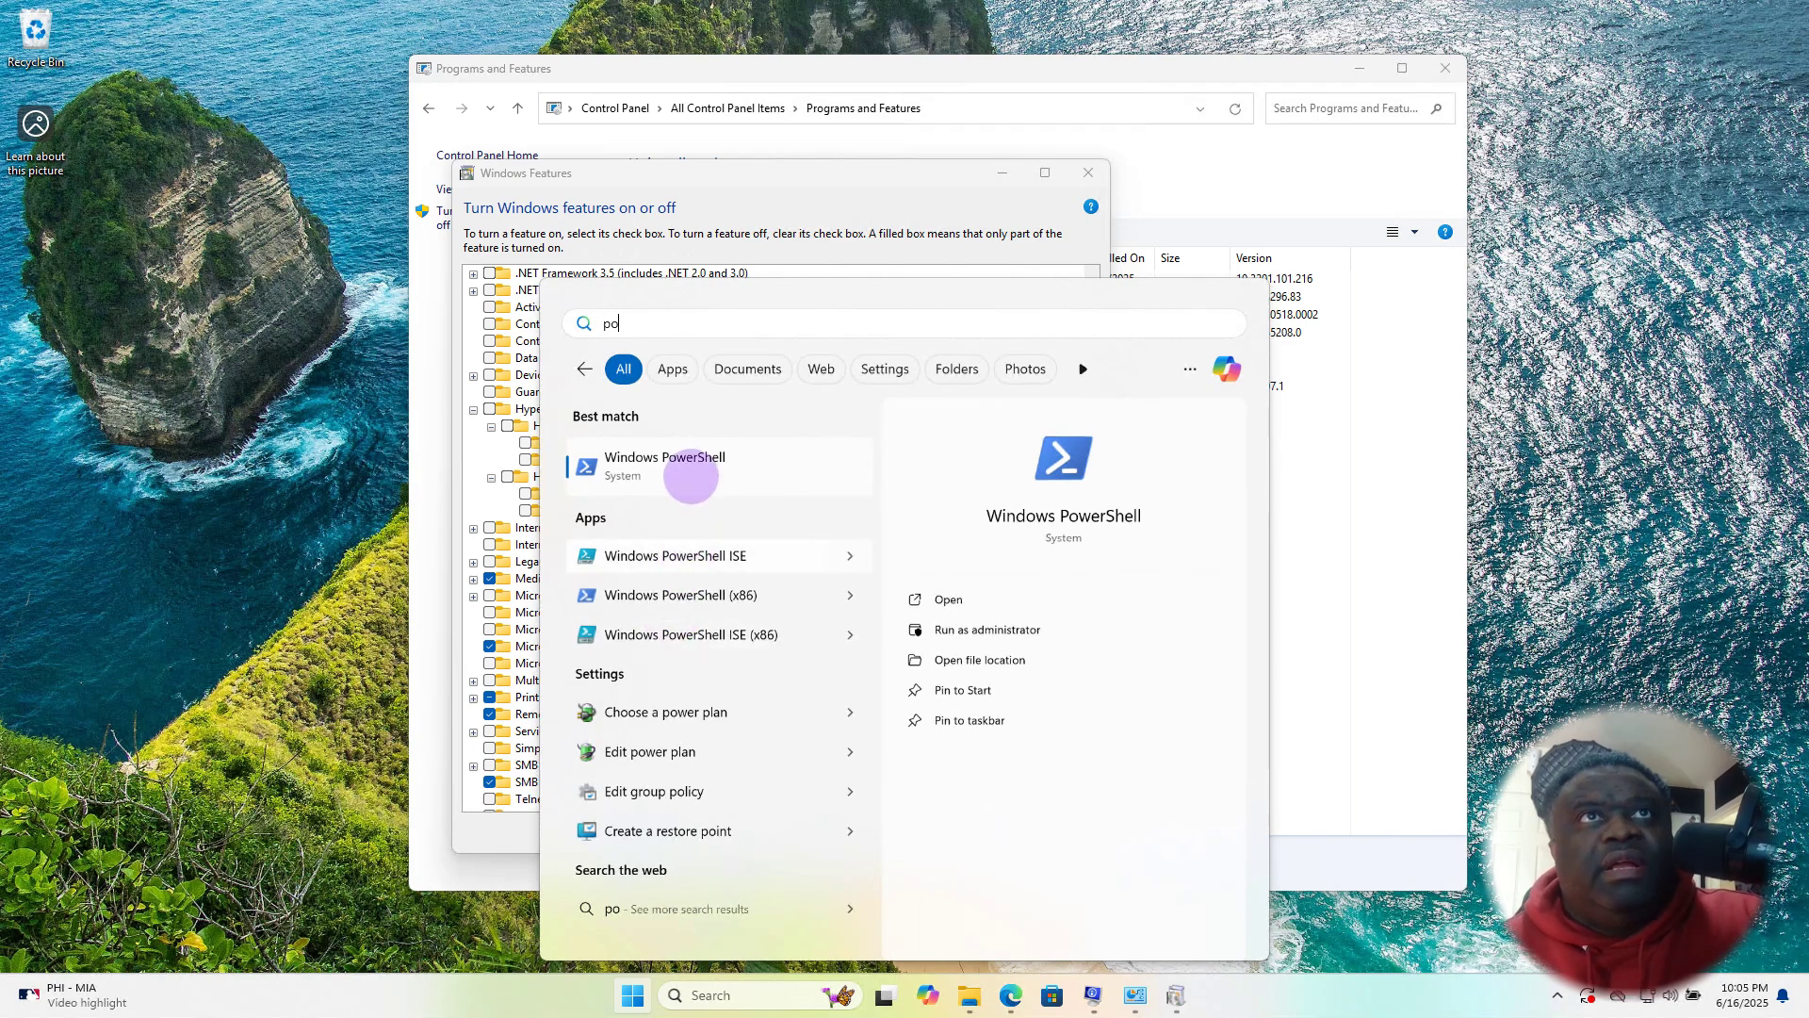
{"action": "right_click", "coordinate": [692, 467]}
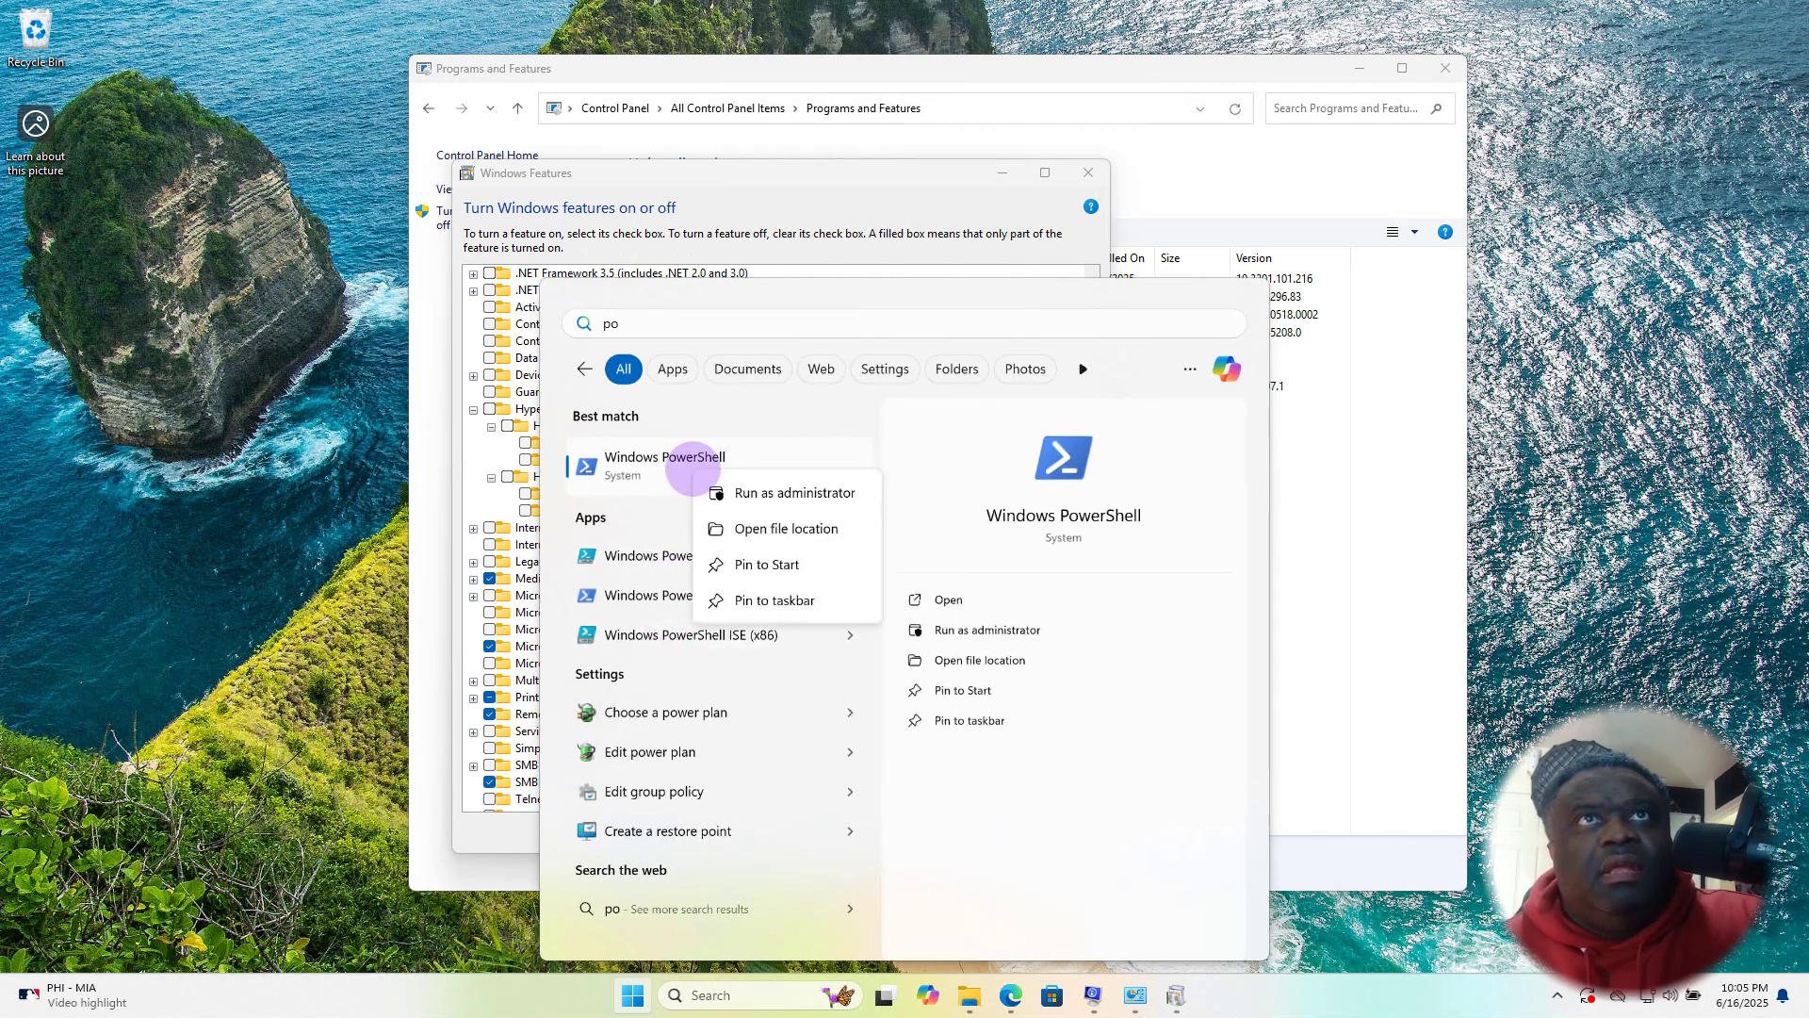
{"action": "left_click", "coordinate": [752, 493]}
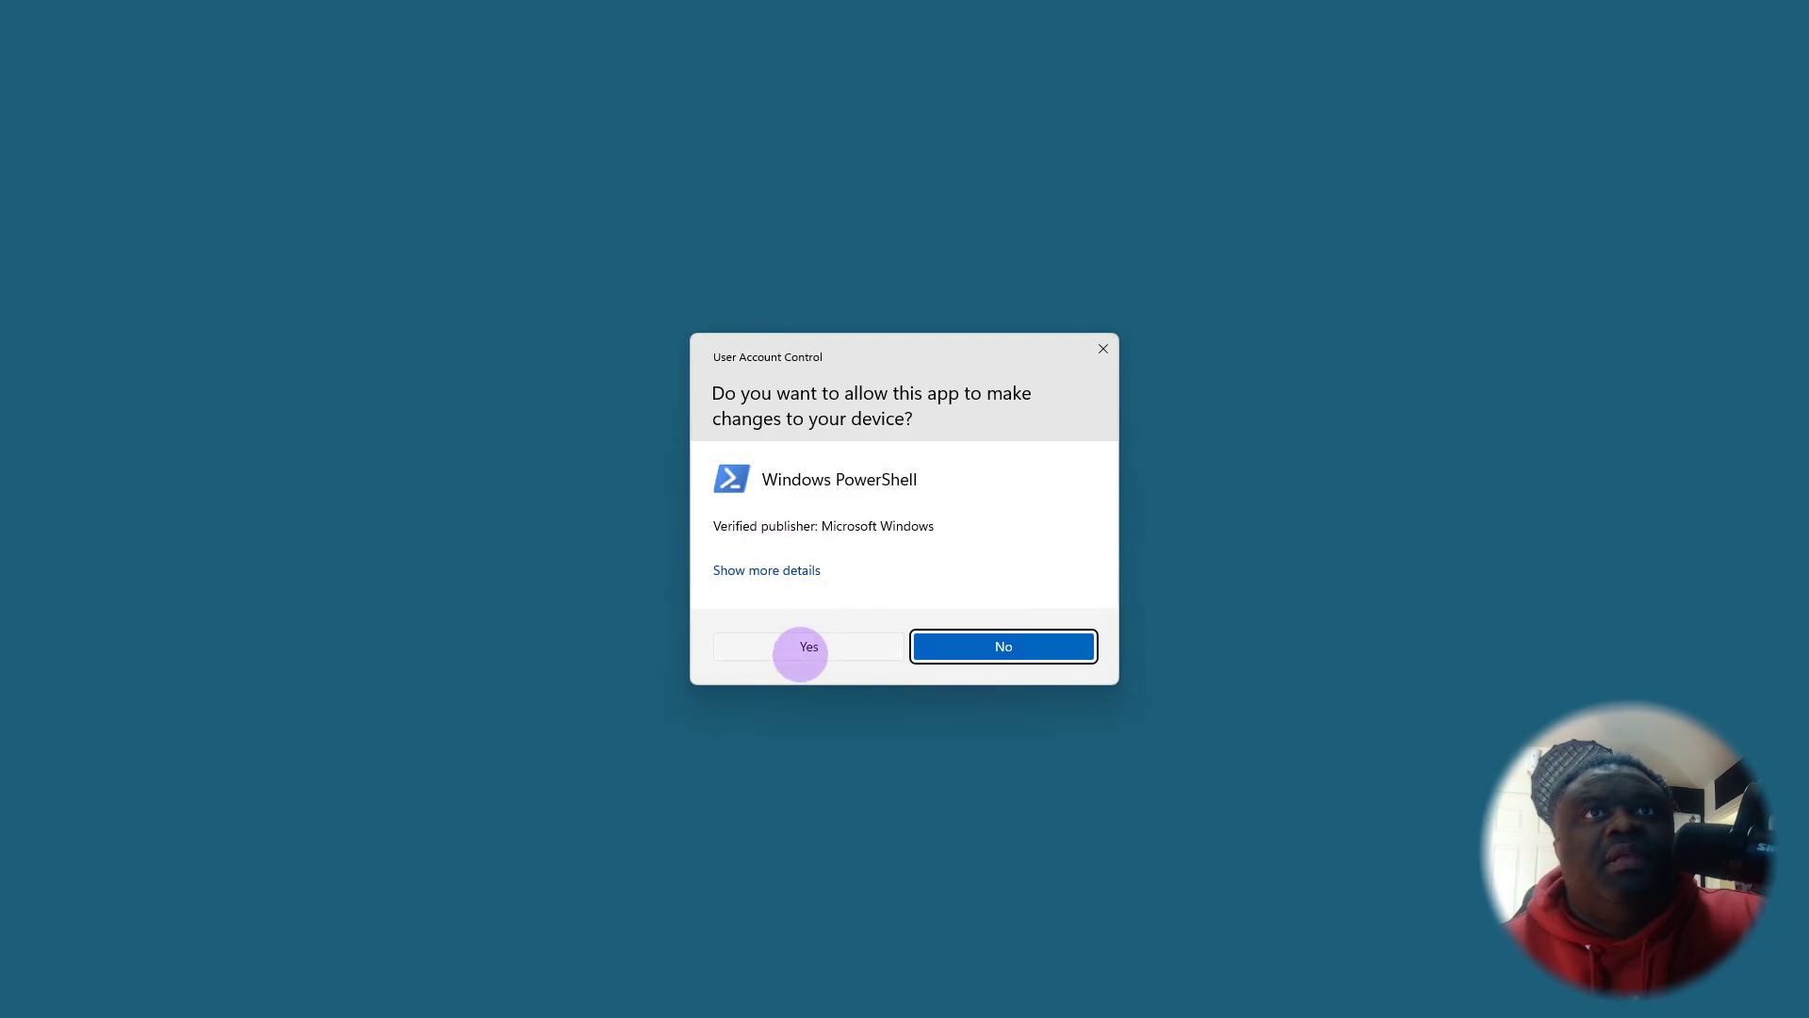
{"action": "left_click", "coordinate": [797, 650]}
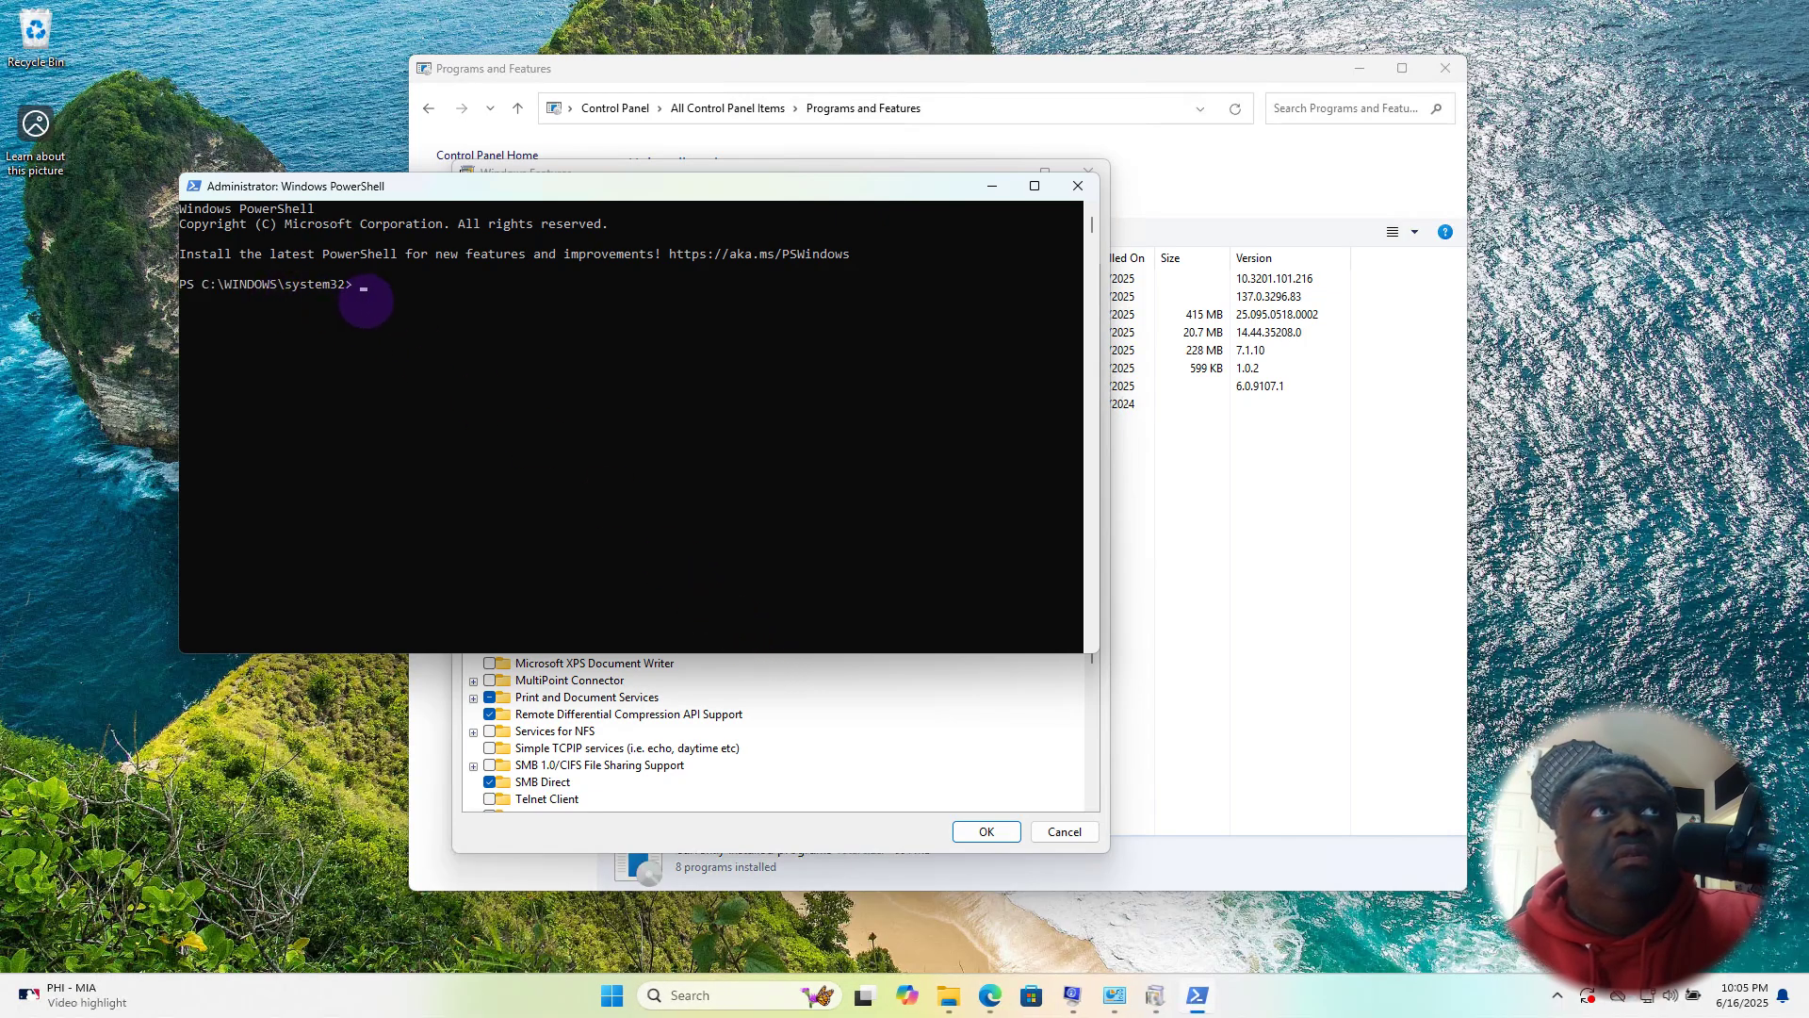
Enter the command Enable-WindowsOptionalFeature -Online -FeatureName Microsoft-Hyper-V -All in PowerShell without running it.
{"action": "scroll", "coordinate": [386, 309], "scroll_direction": "down", "scroll_amount": 1}
{"action": "scroll", "coordinate": [388, 308], "scroll_direction": "up", "scroll_amount": 1}
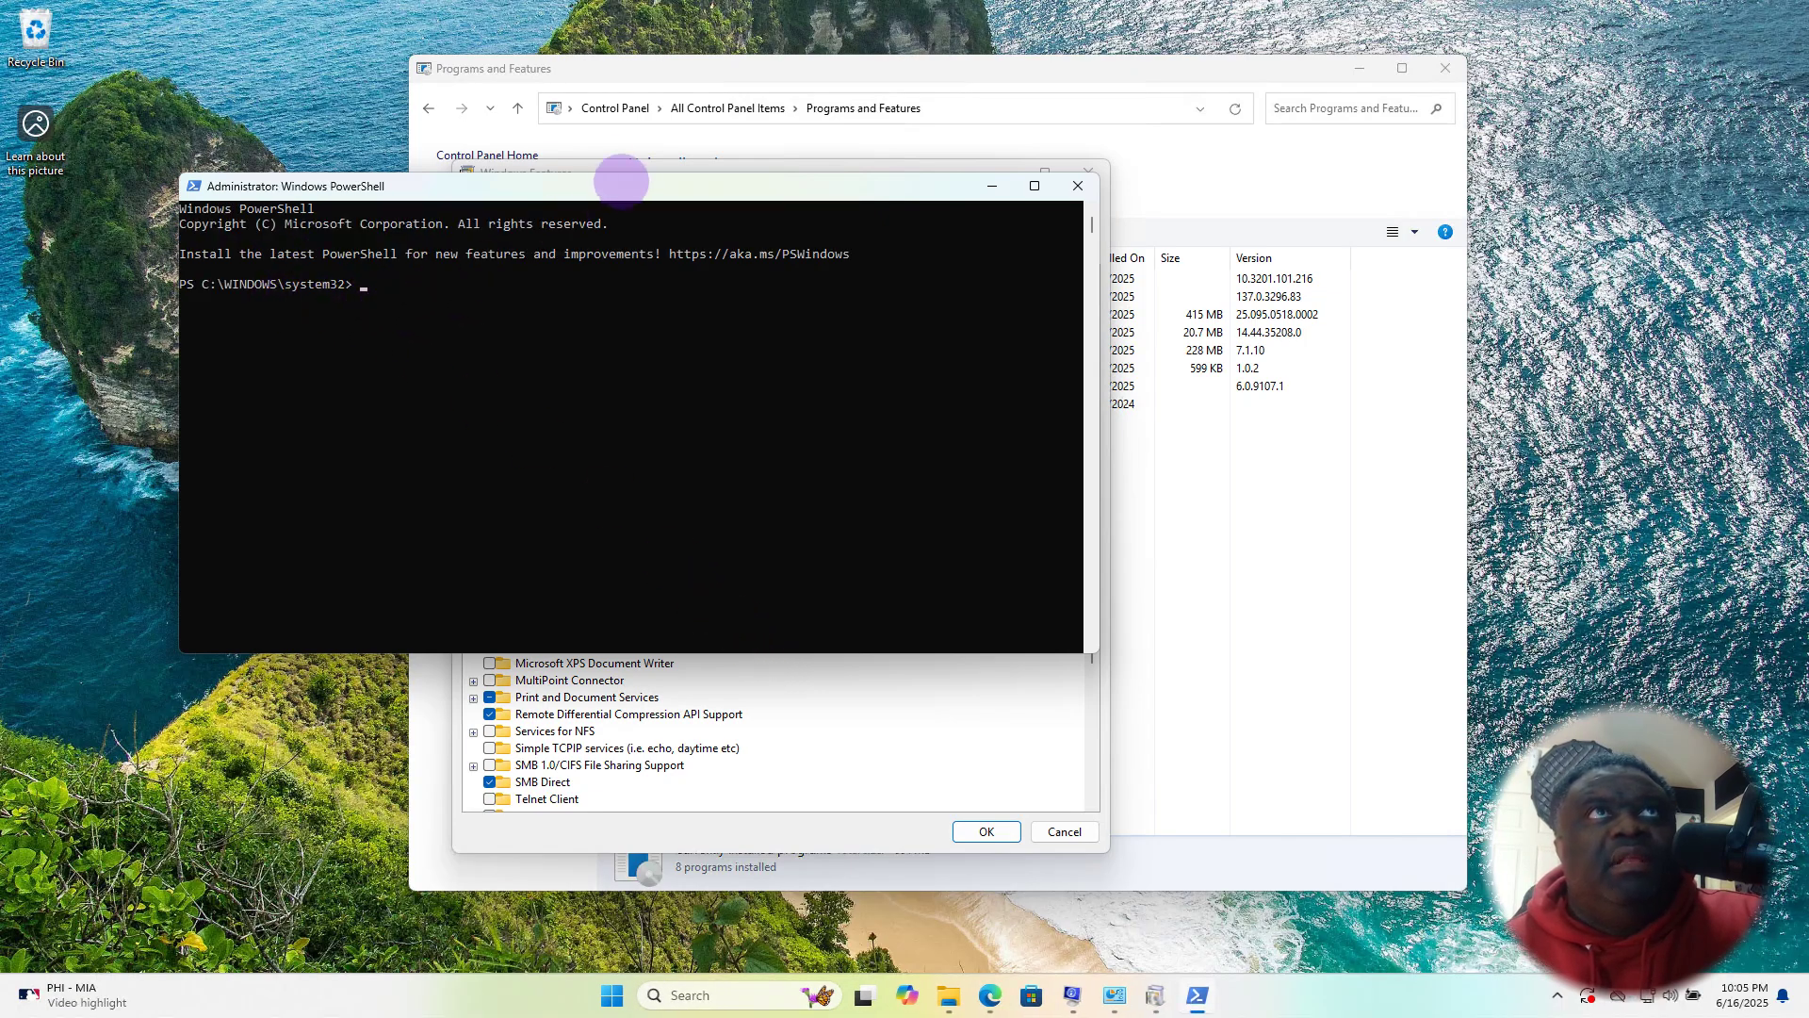
{"action": "left_click_drag", "start_coordinate": [621, 182], "coordinate": [530, 70]}
{"action": "type", "text": "Enable-WindowsOptionalFeature -Online -FeatureName Microsoft-Hyper-V -All"}
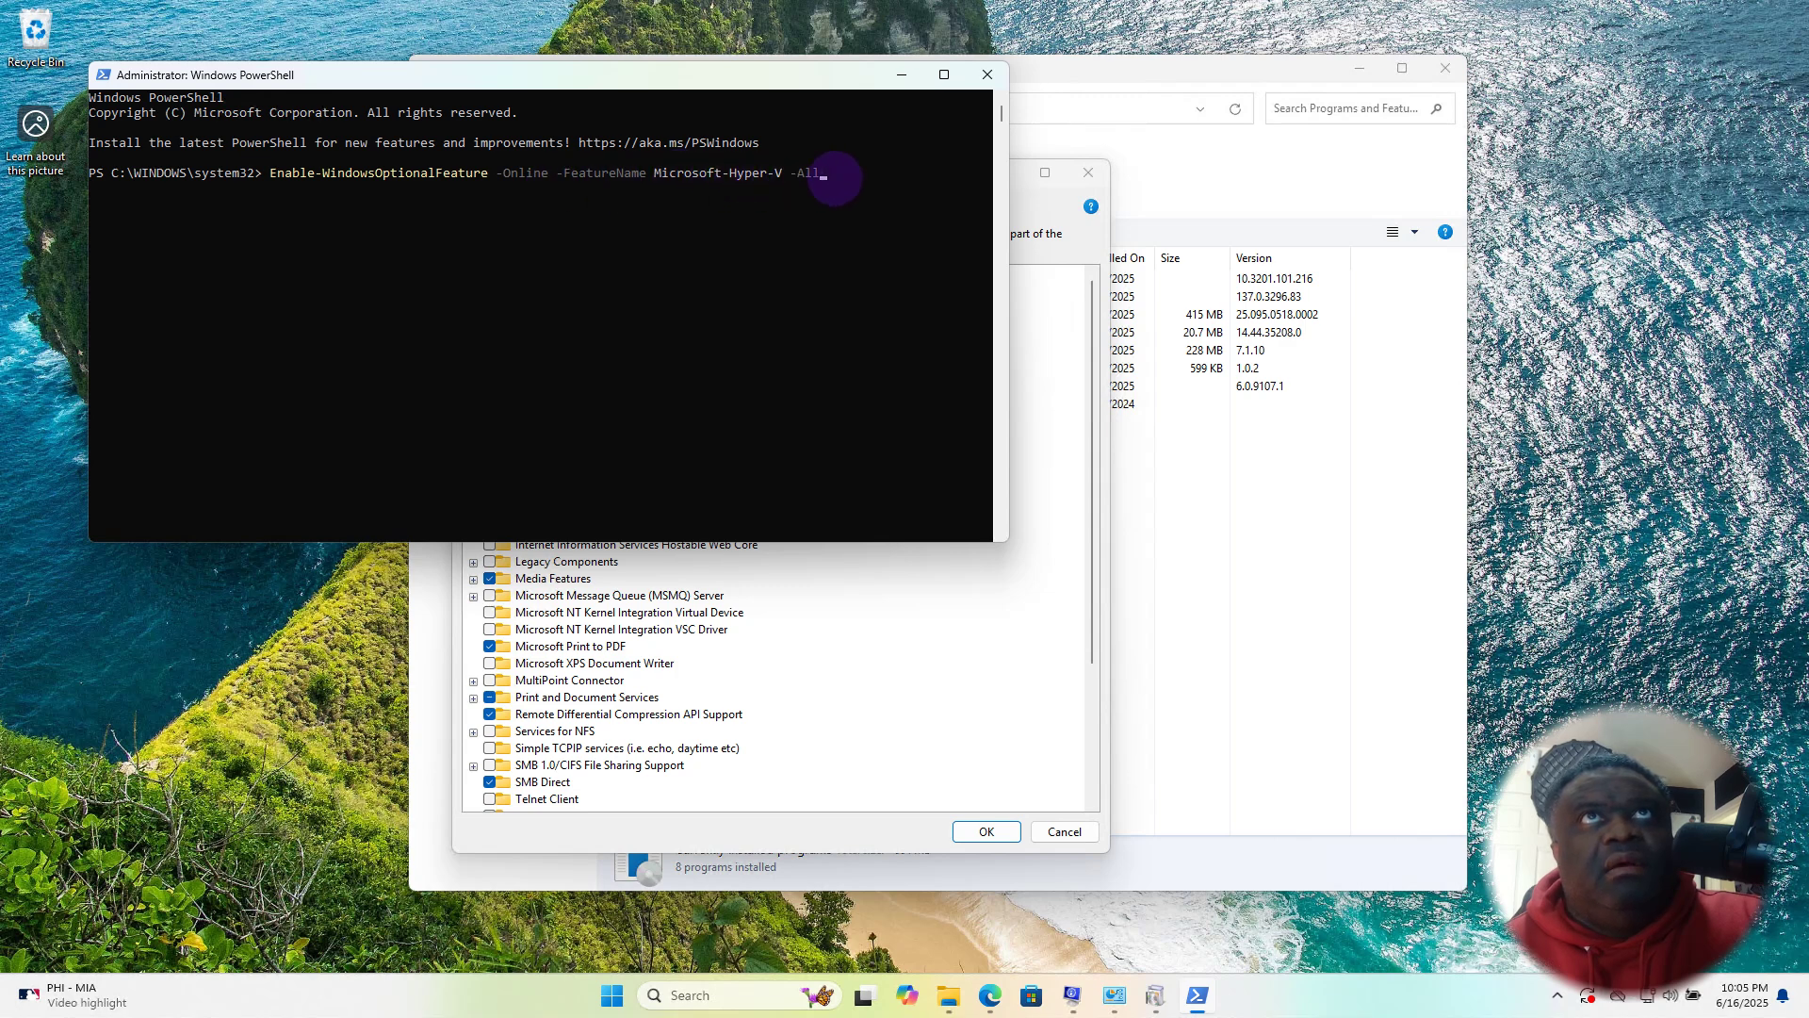
{"action": "left_click_drag", "start_coordinate": [781, 79], "coordinate": [773, 46]}
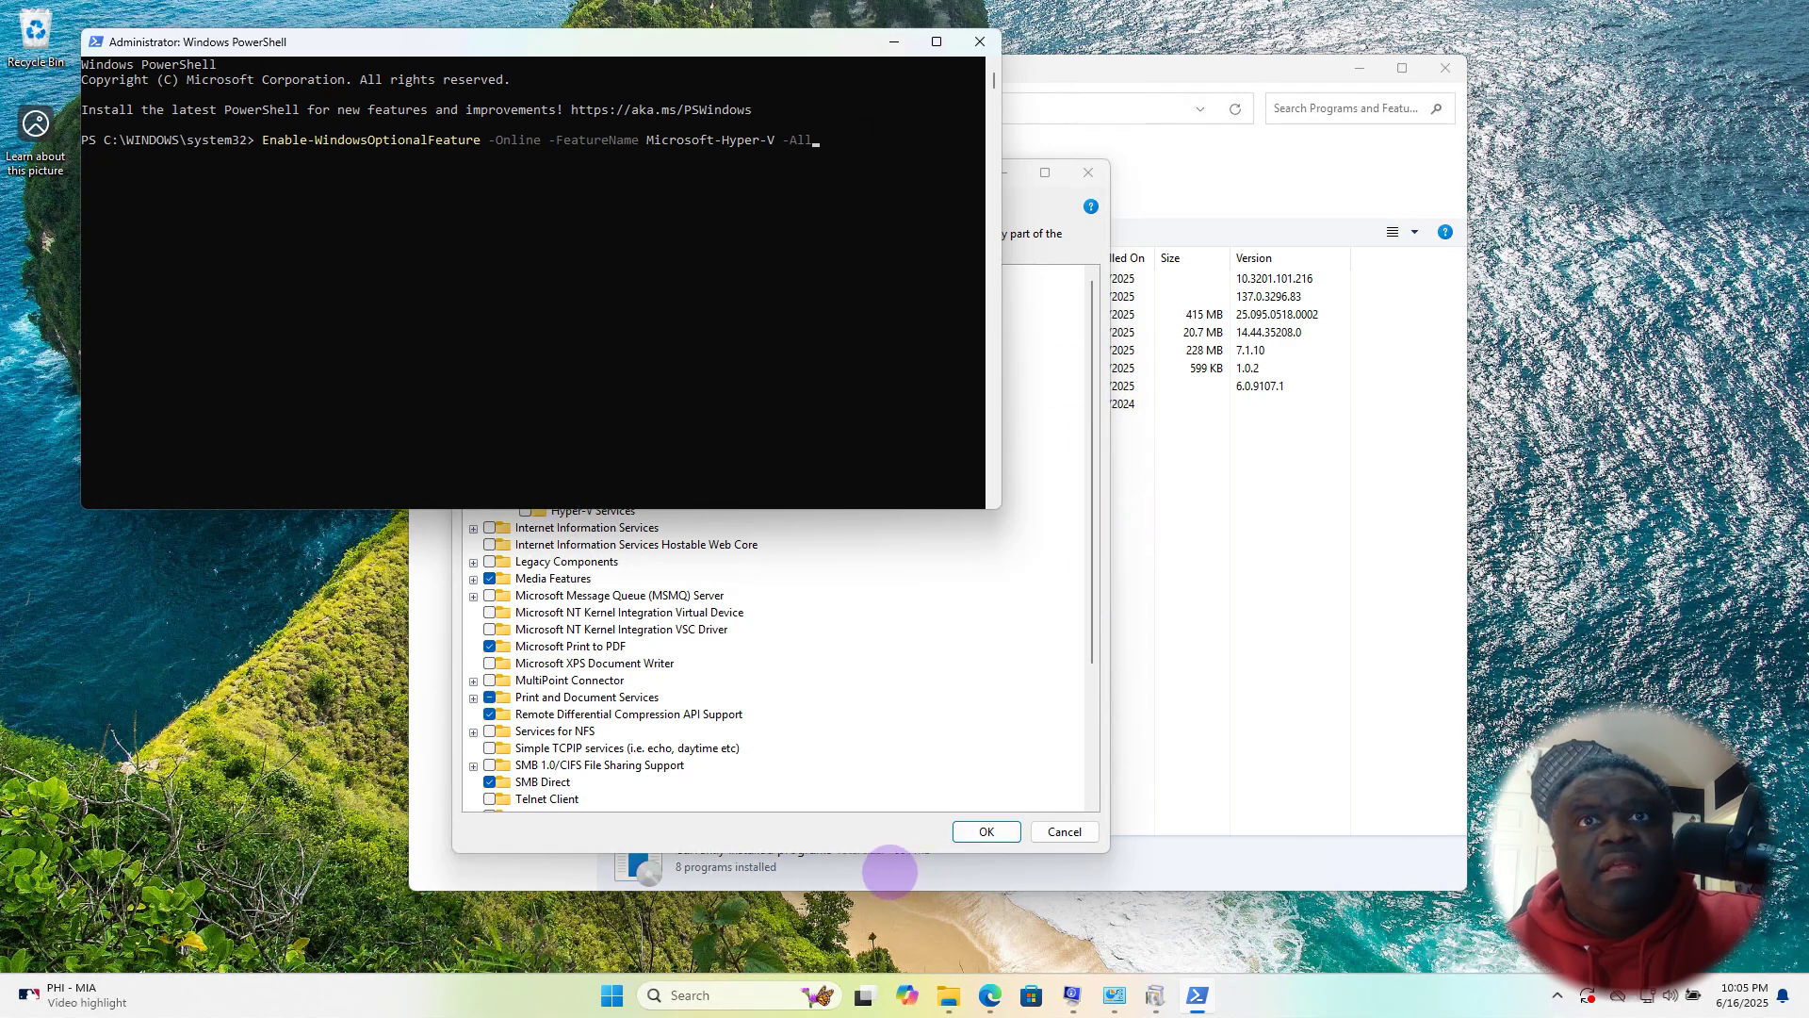
Close the Windows Features dialog and move the Programs and Features window clear of PowerShell.
{"action": "left_click", "coordinate": [840, 829]}
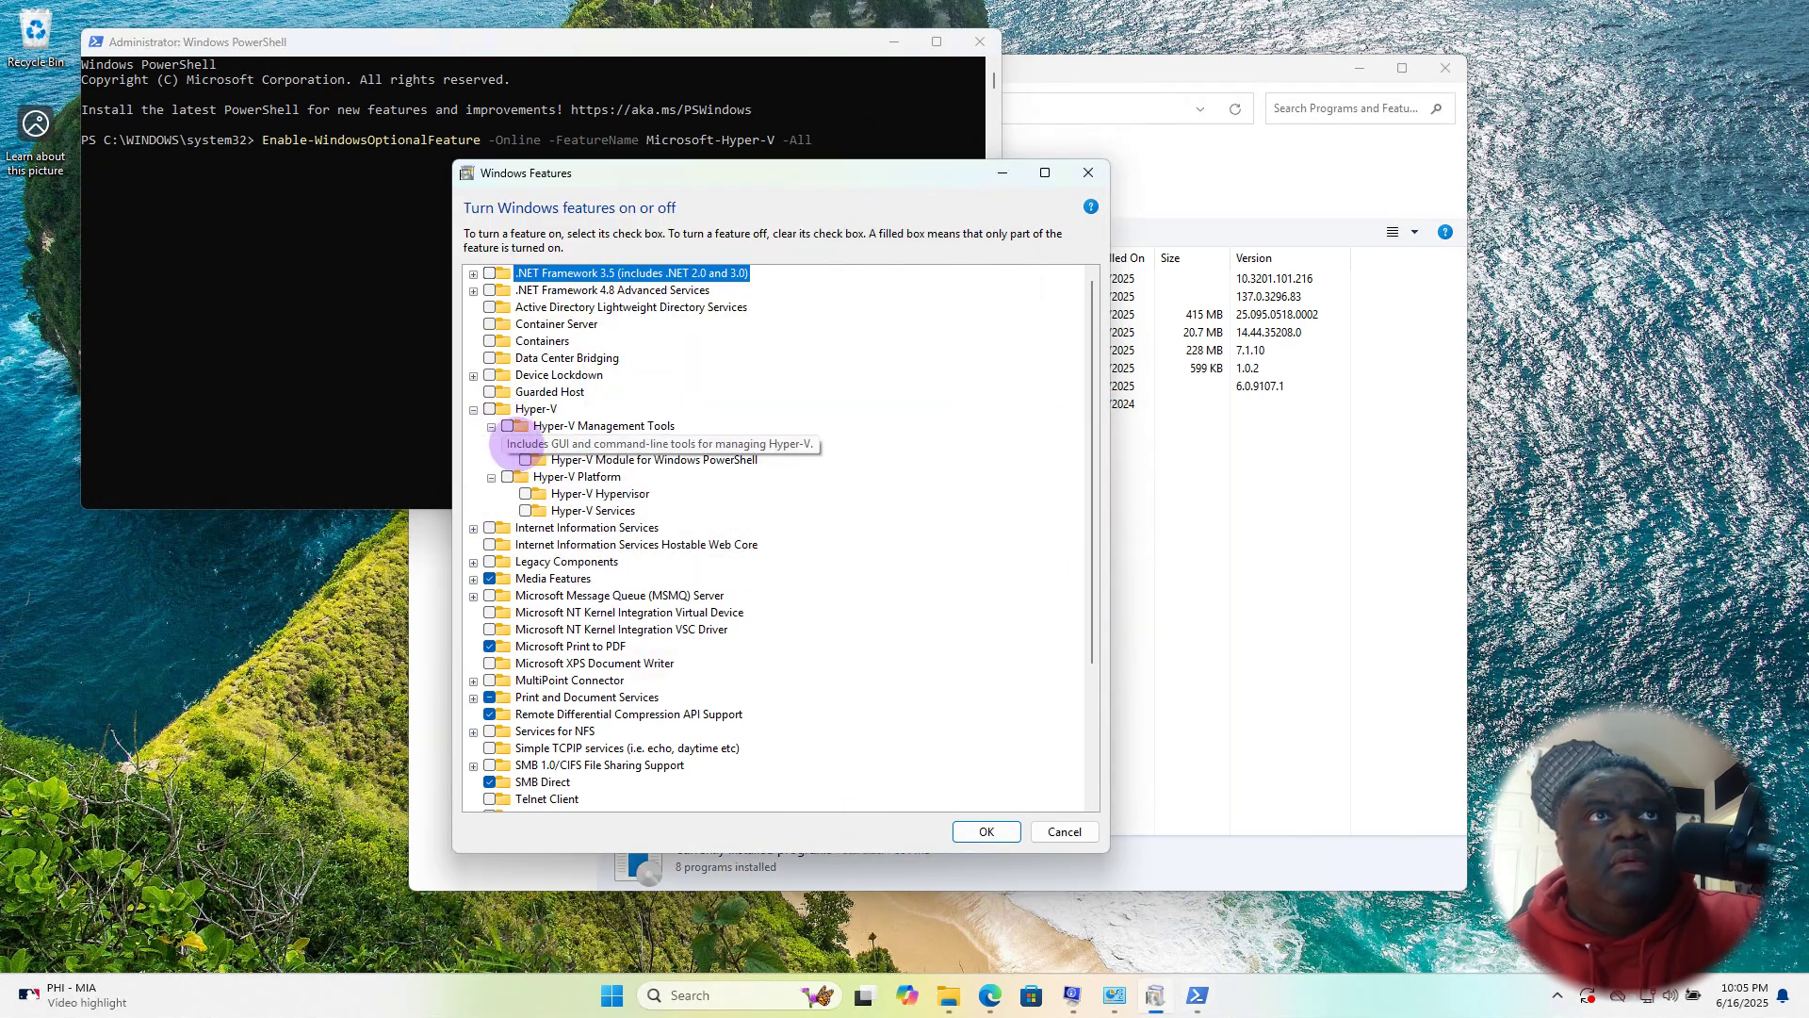
{"action": "left_click_drag", "start_coordinate": [739, 169], "coordinate": [1310, 32]}
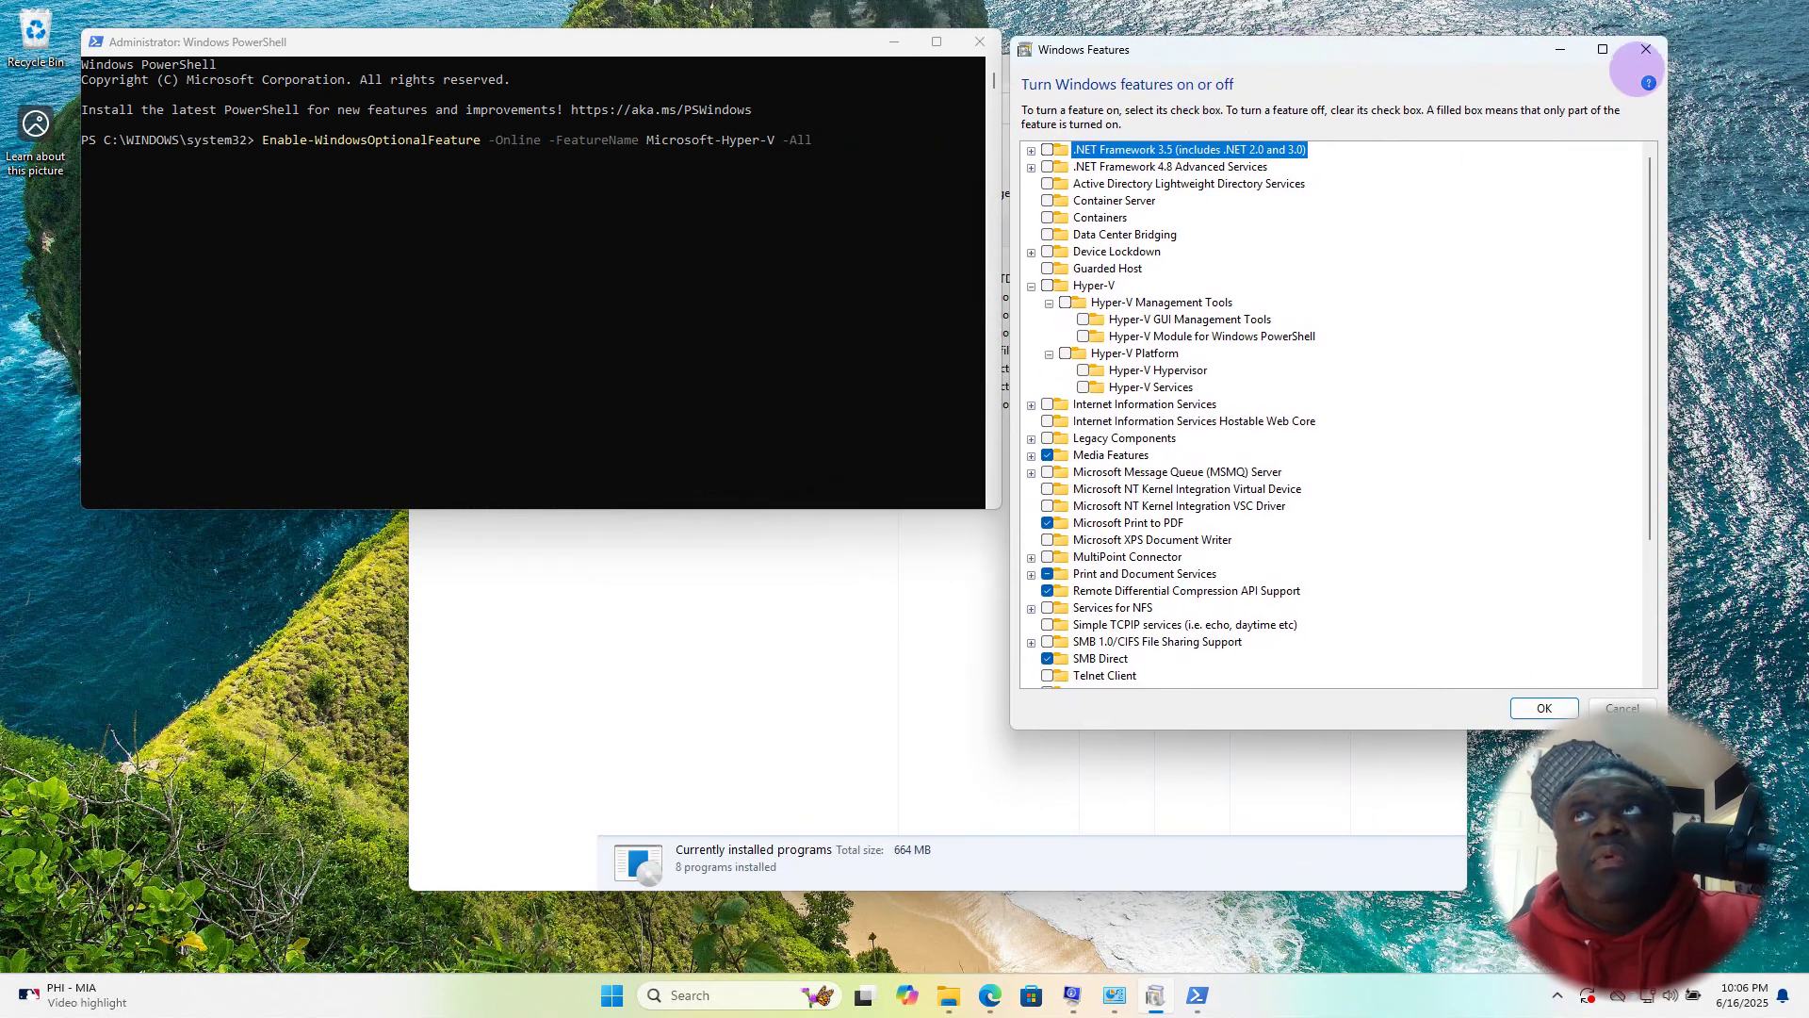
{"action": "left_click", "coordinate": [1645, 49]}
{"action": "left_click_drag", "start_coordinate": [1212, 69], "coordinate": [1404, 112]}
Run the entered Hyper-V command in PowerShell and move its window away from Programs and Features.
{"action": "left_click", "coordinate": [606, 40]}
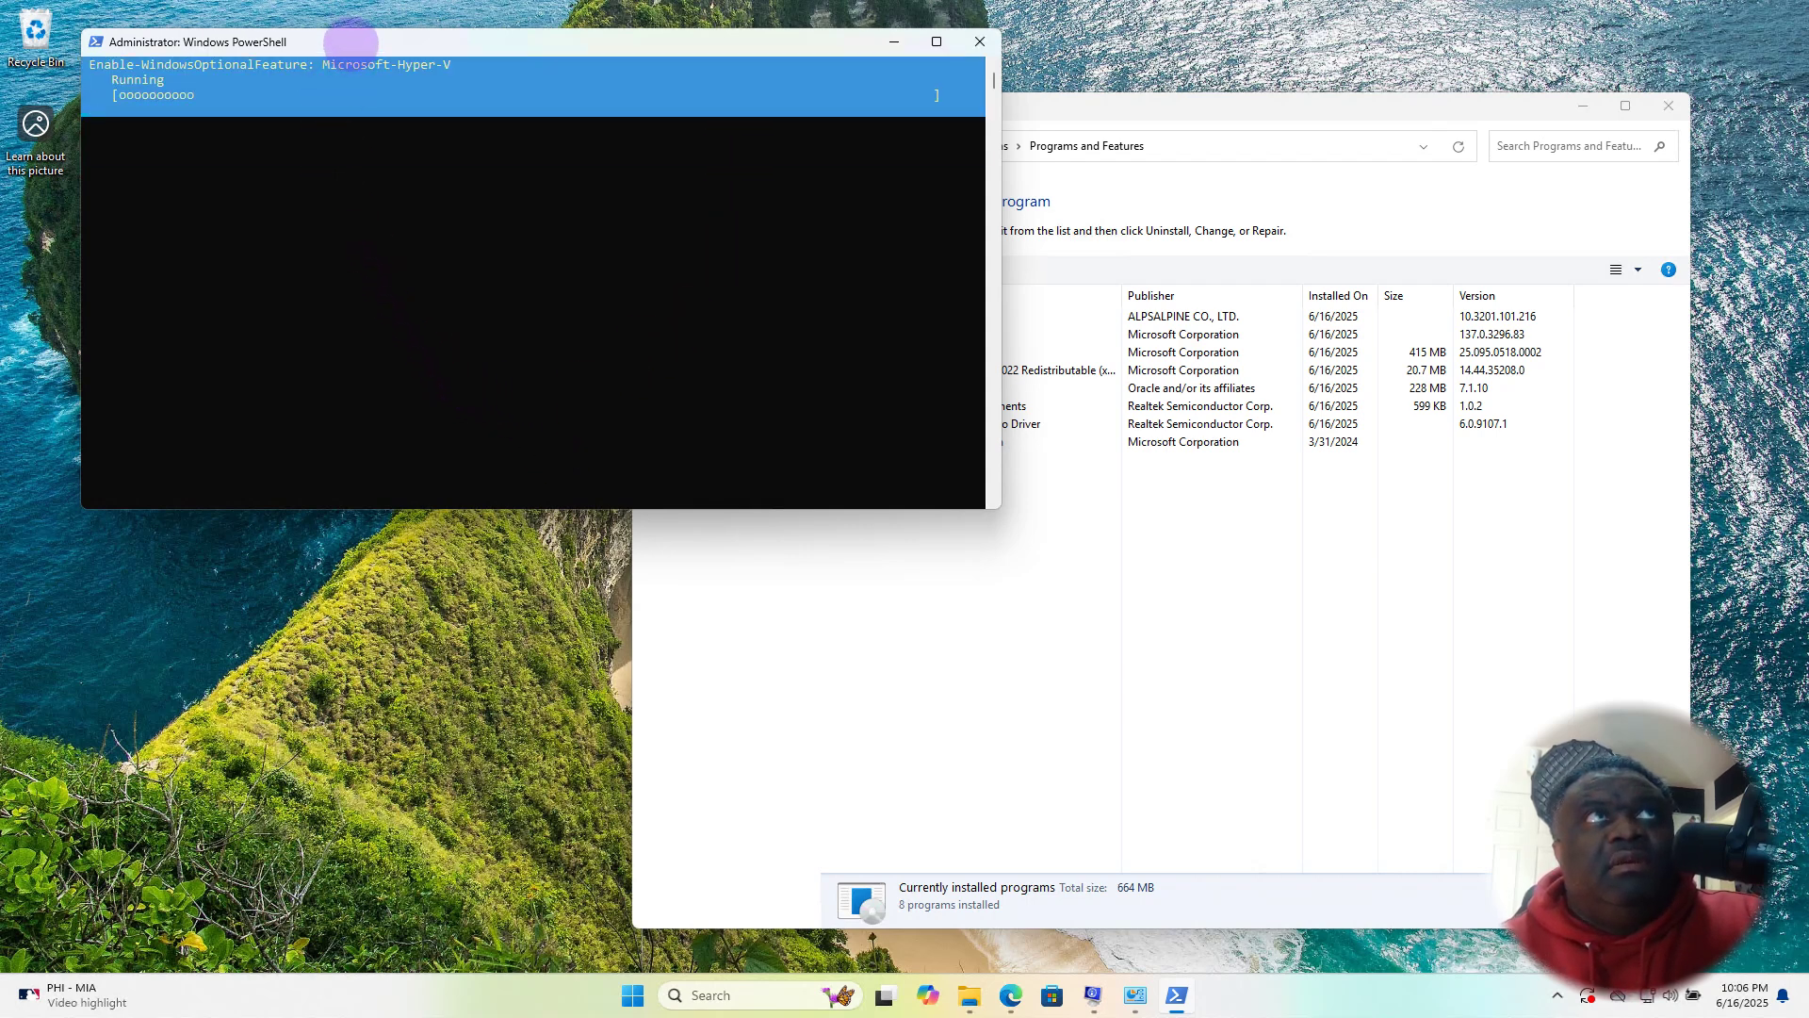
{"action": "left_click_drag", "start_coordinate": [340, 41], "coordinate": [283, 43]}
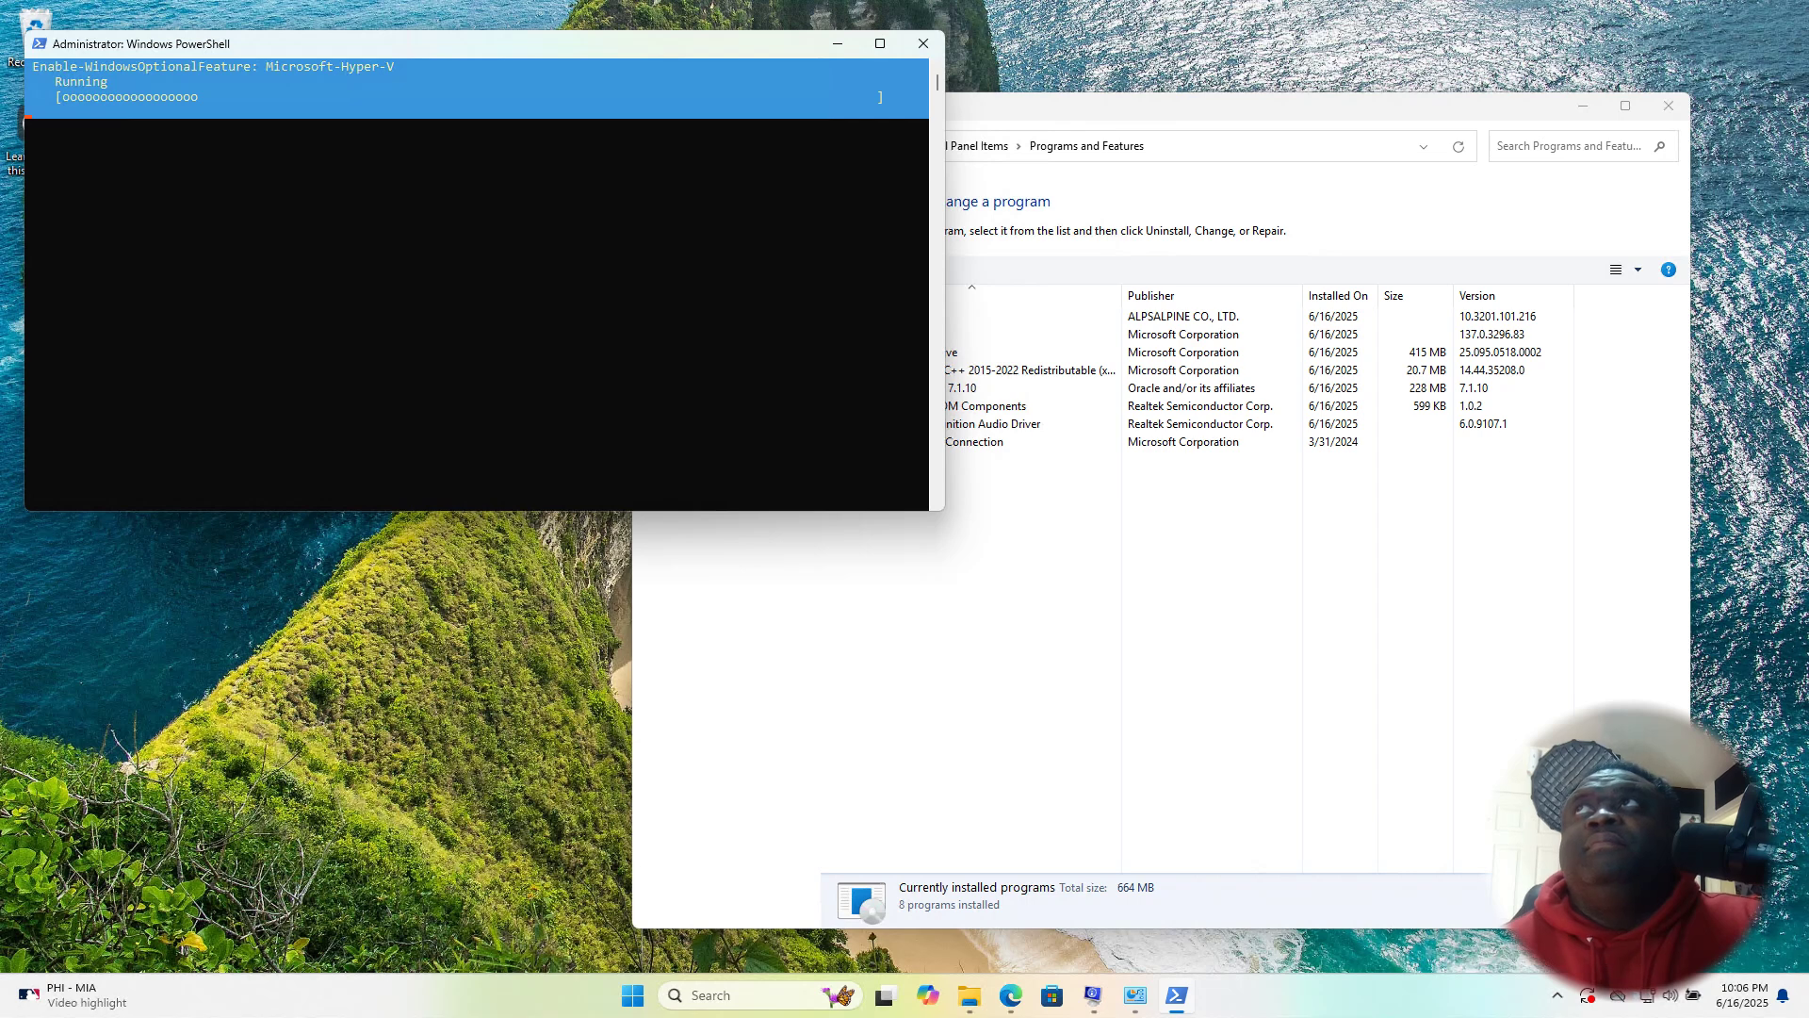
{"action": "left_click", "coordinate": [517, 322]}
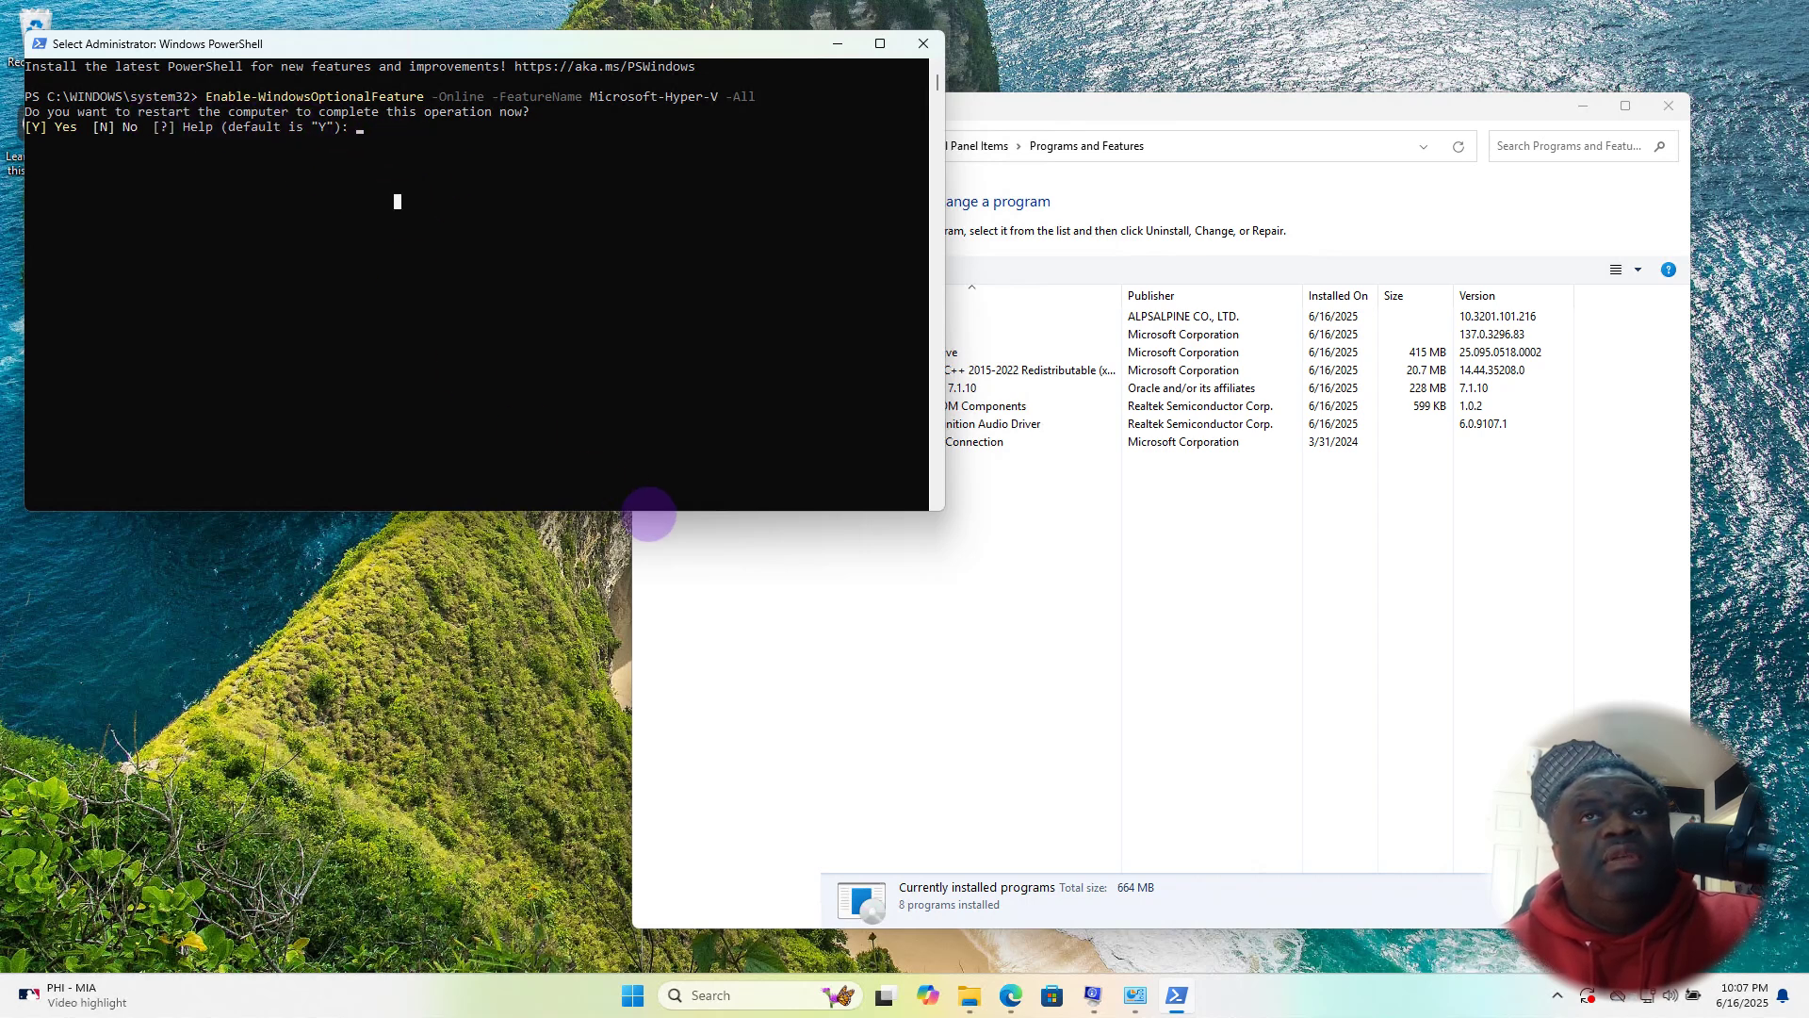
Reopen the Windows Features dialog from Programs and Features and enlarge it to check the Hyper-V entry.
{"action": "left_click", "coordinate": [912, 617]}
{"action": "left_click", "coordinate": [708, 249]}
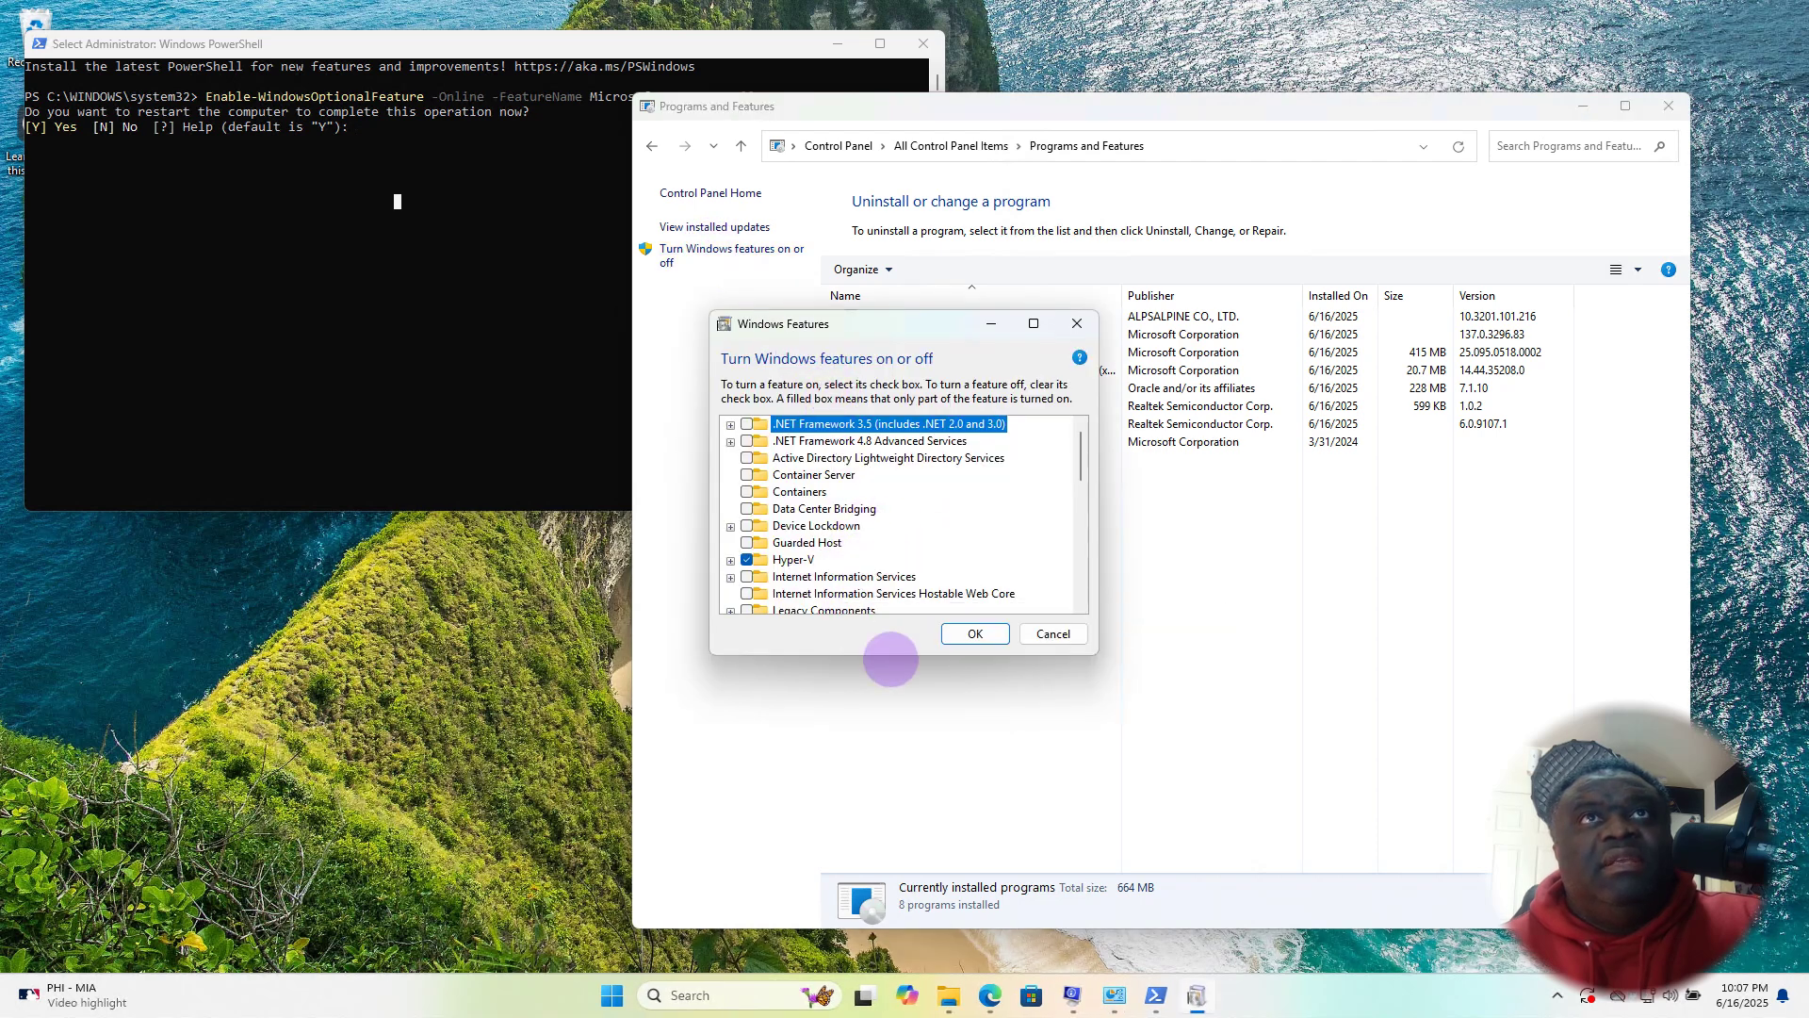
{"action": "left_click_drag", "start_coordinate": [891, 657], "coordinate": [920, 878]}
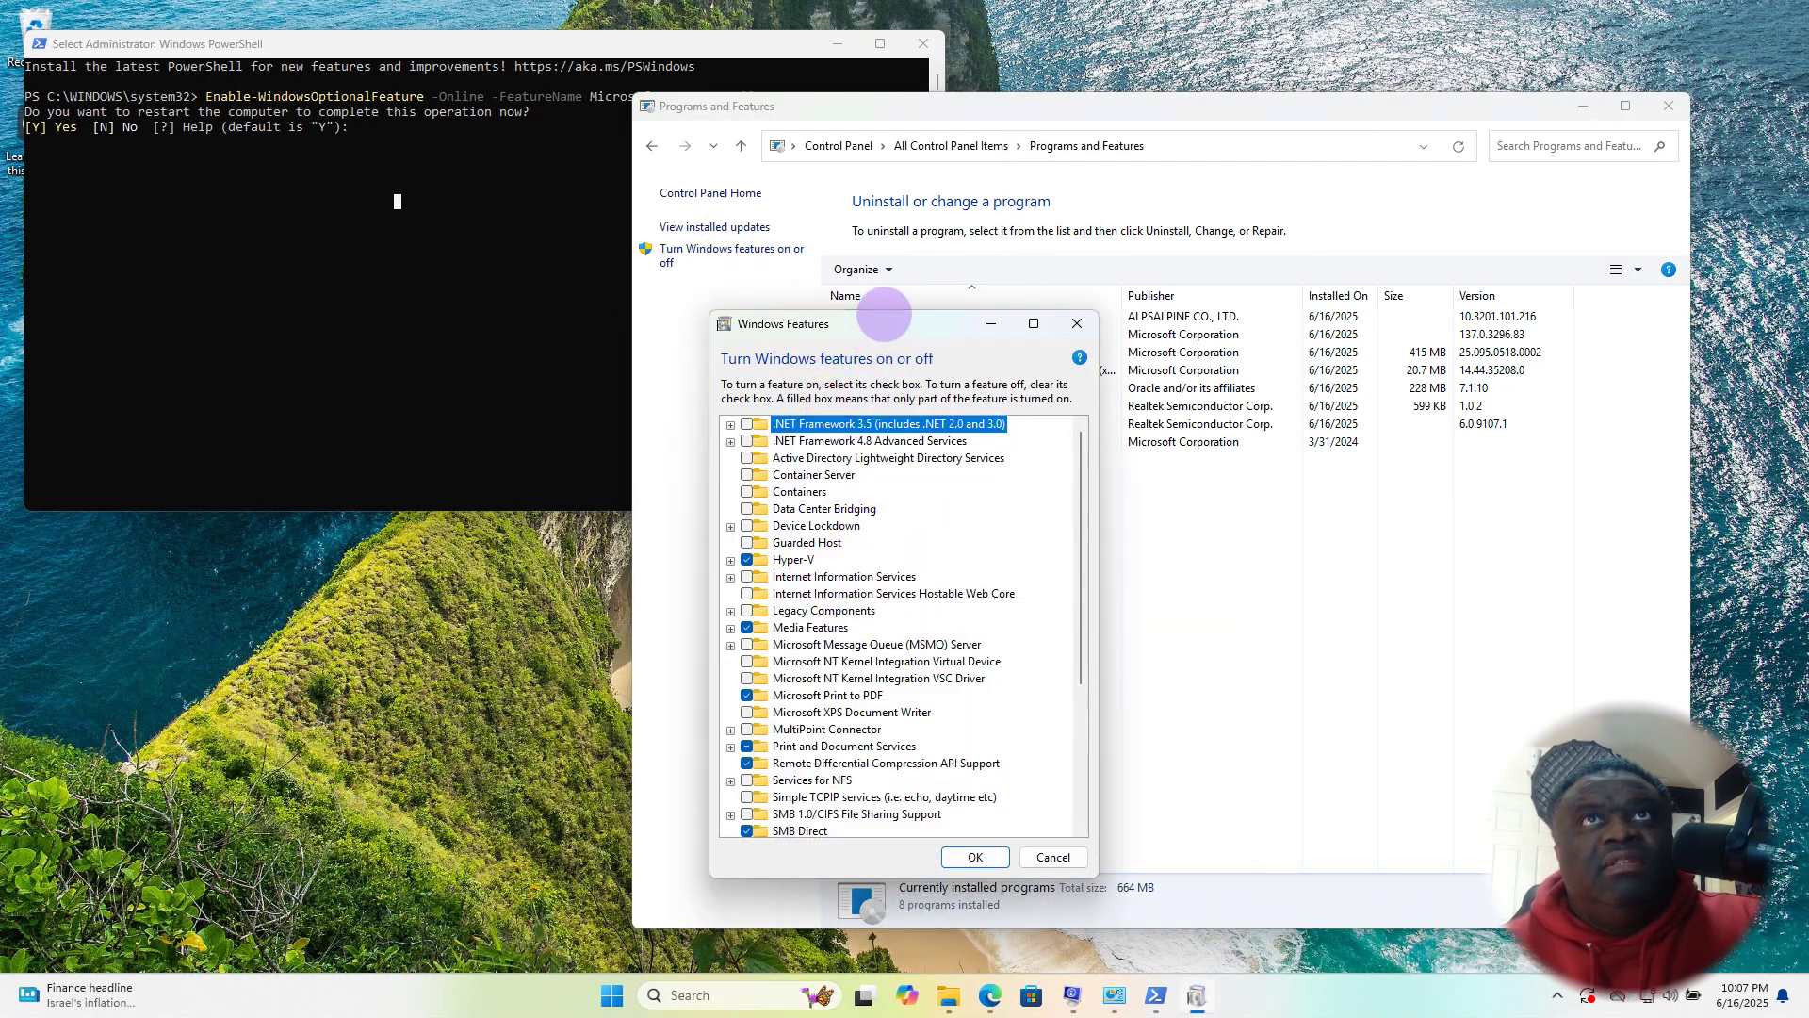
{"action": "left_click_drag", "start_coordinate": [886, 316], "coordinate": [920, 201]}
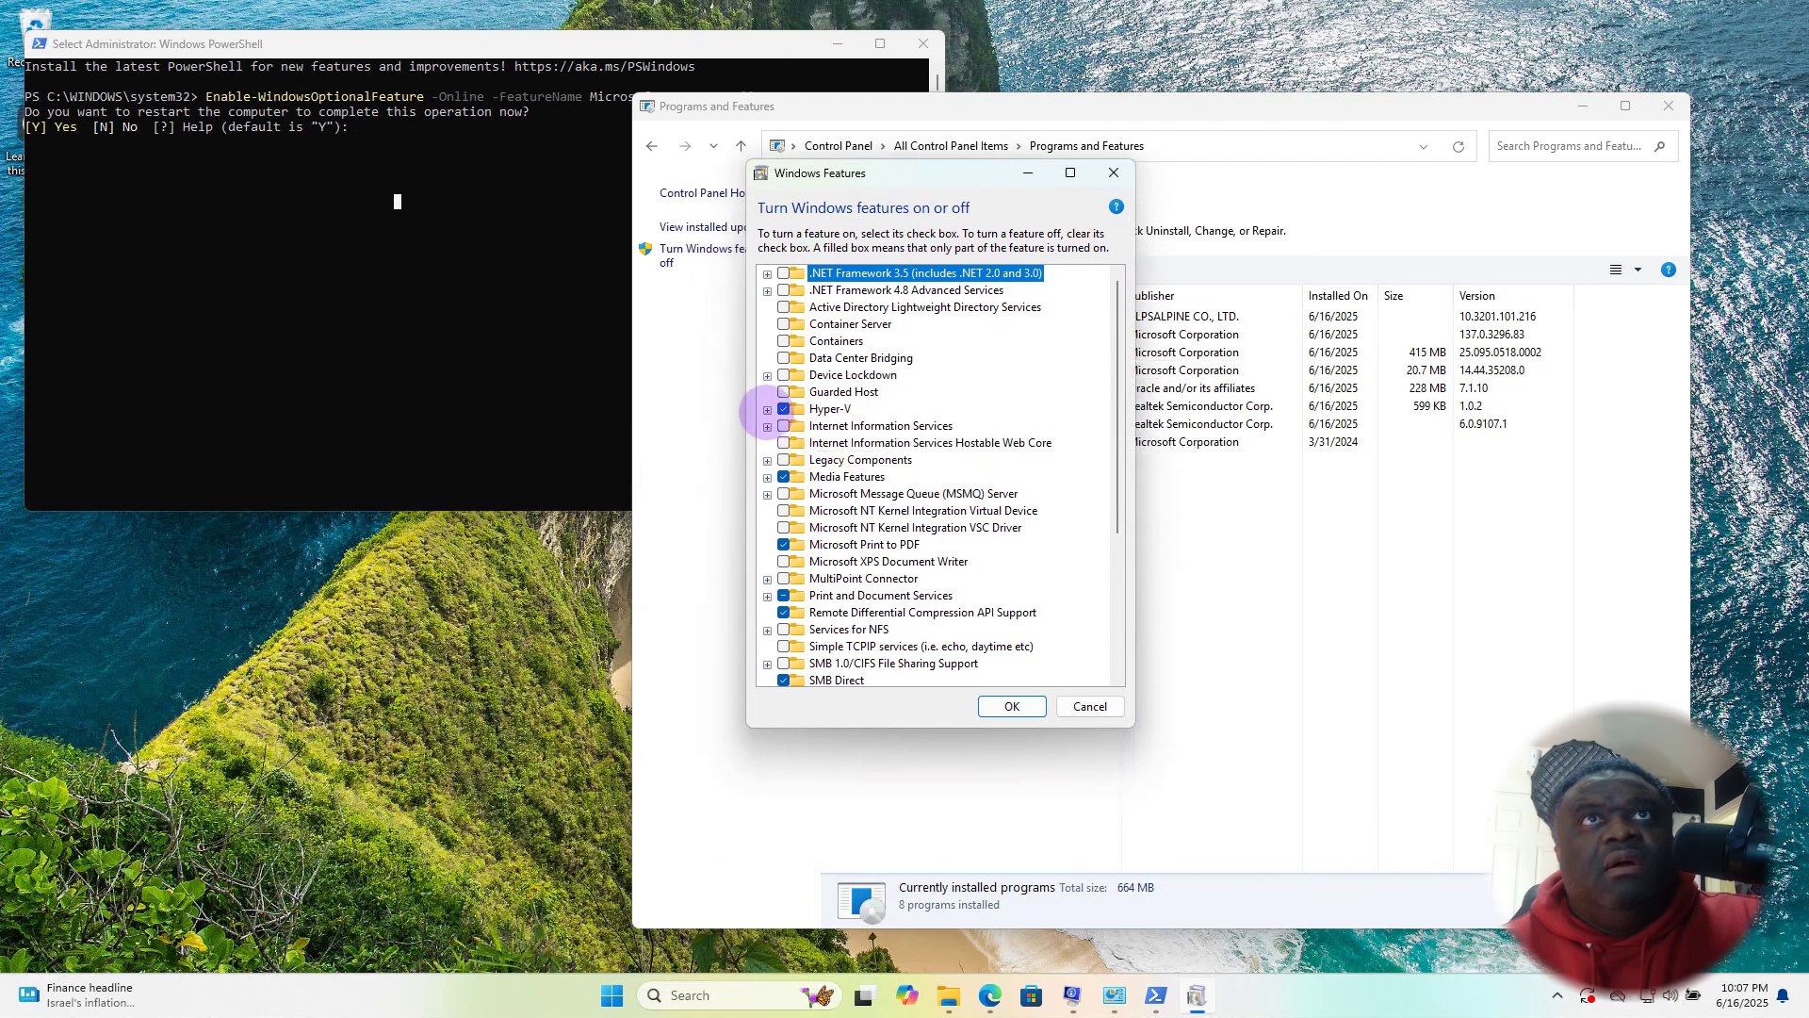
Expand Hyper-V with its Management Tools and Platform entries in Windows Features and check which components are enabled.
{"action": "left_click", "coordinate": [767, 410]}
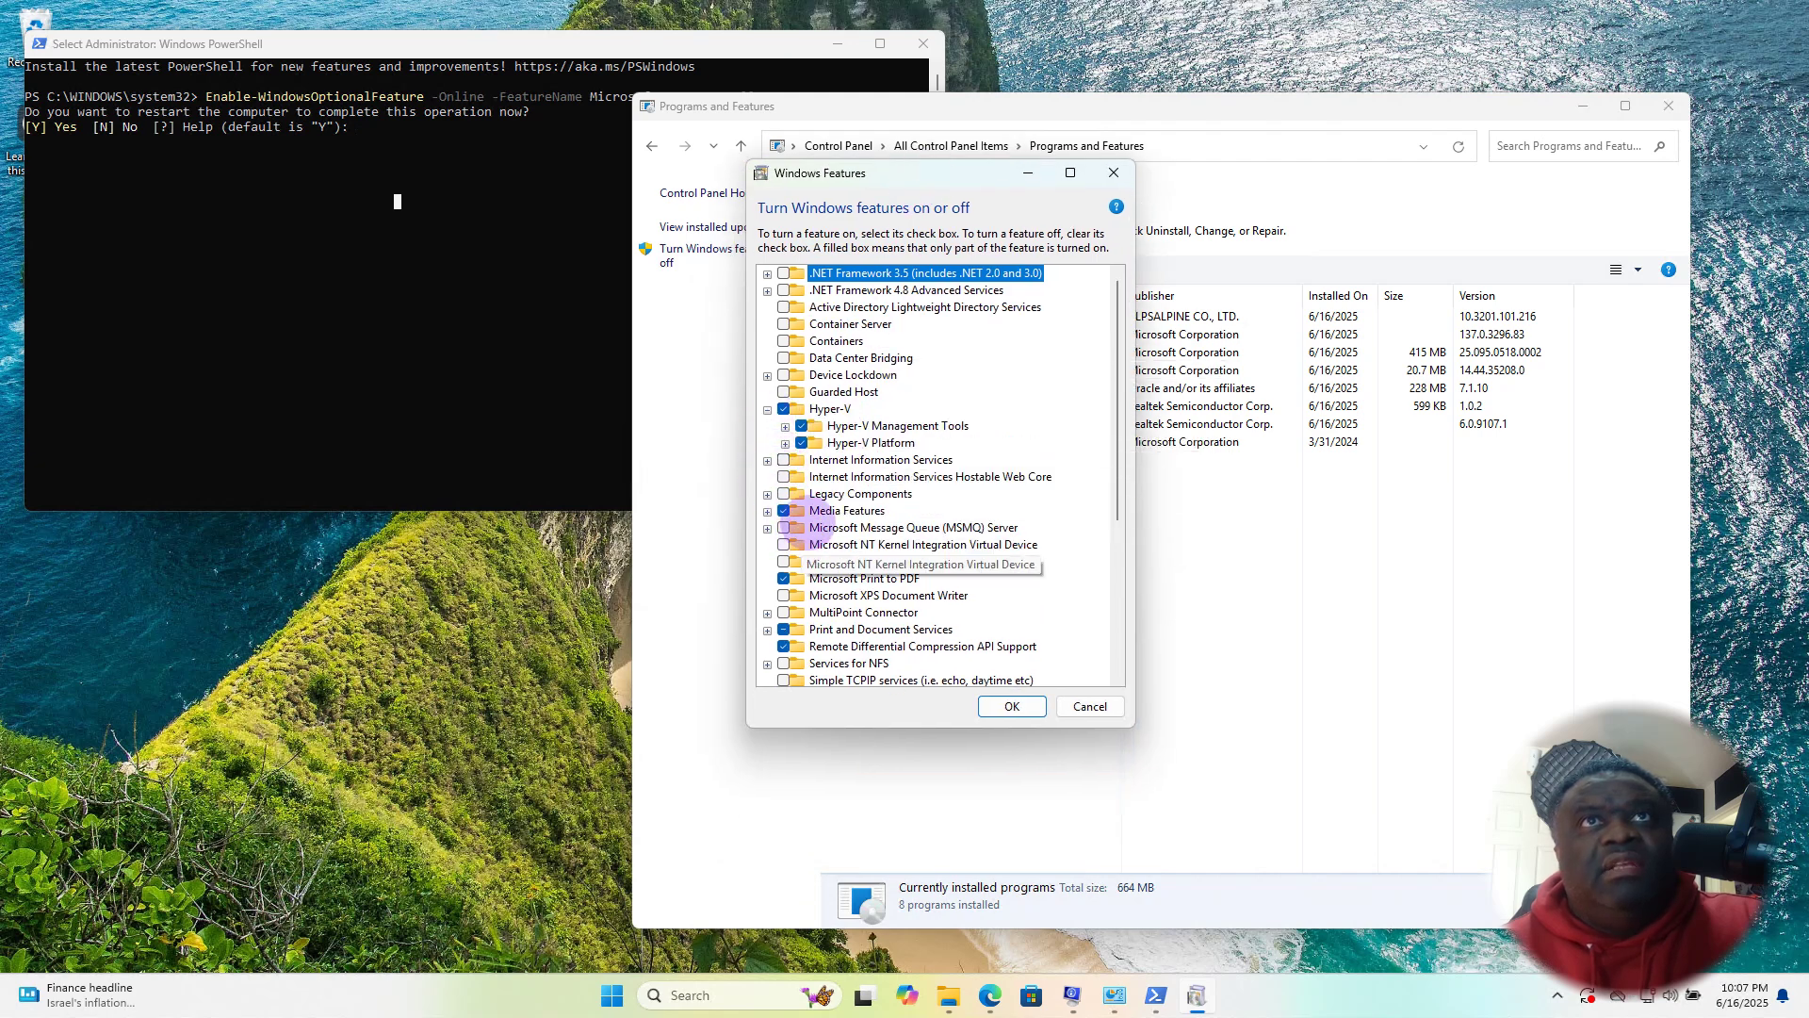
{"action": "left_click", "coordinate": [785, 426]}
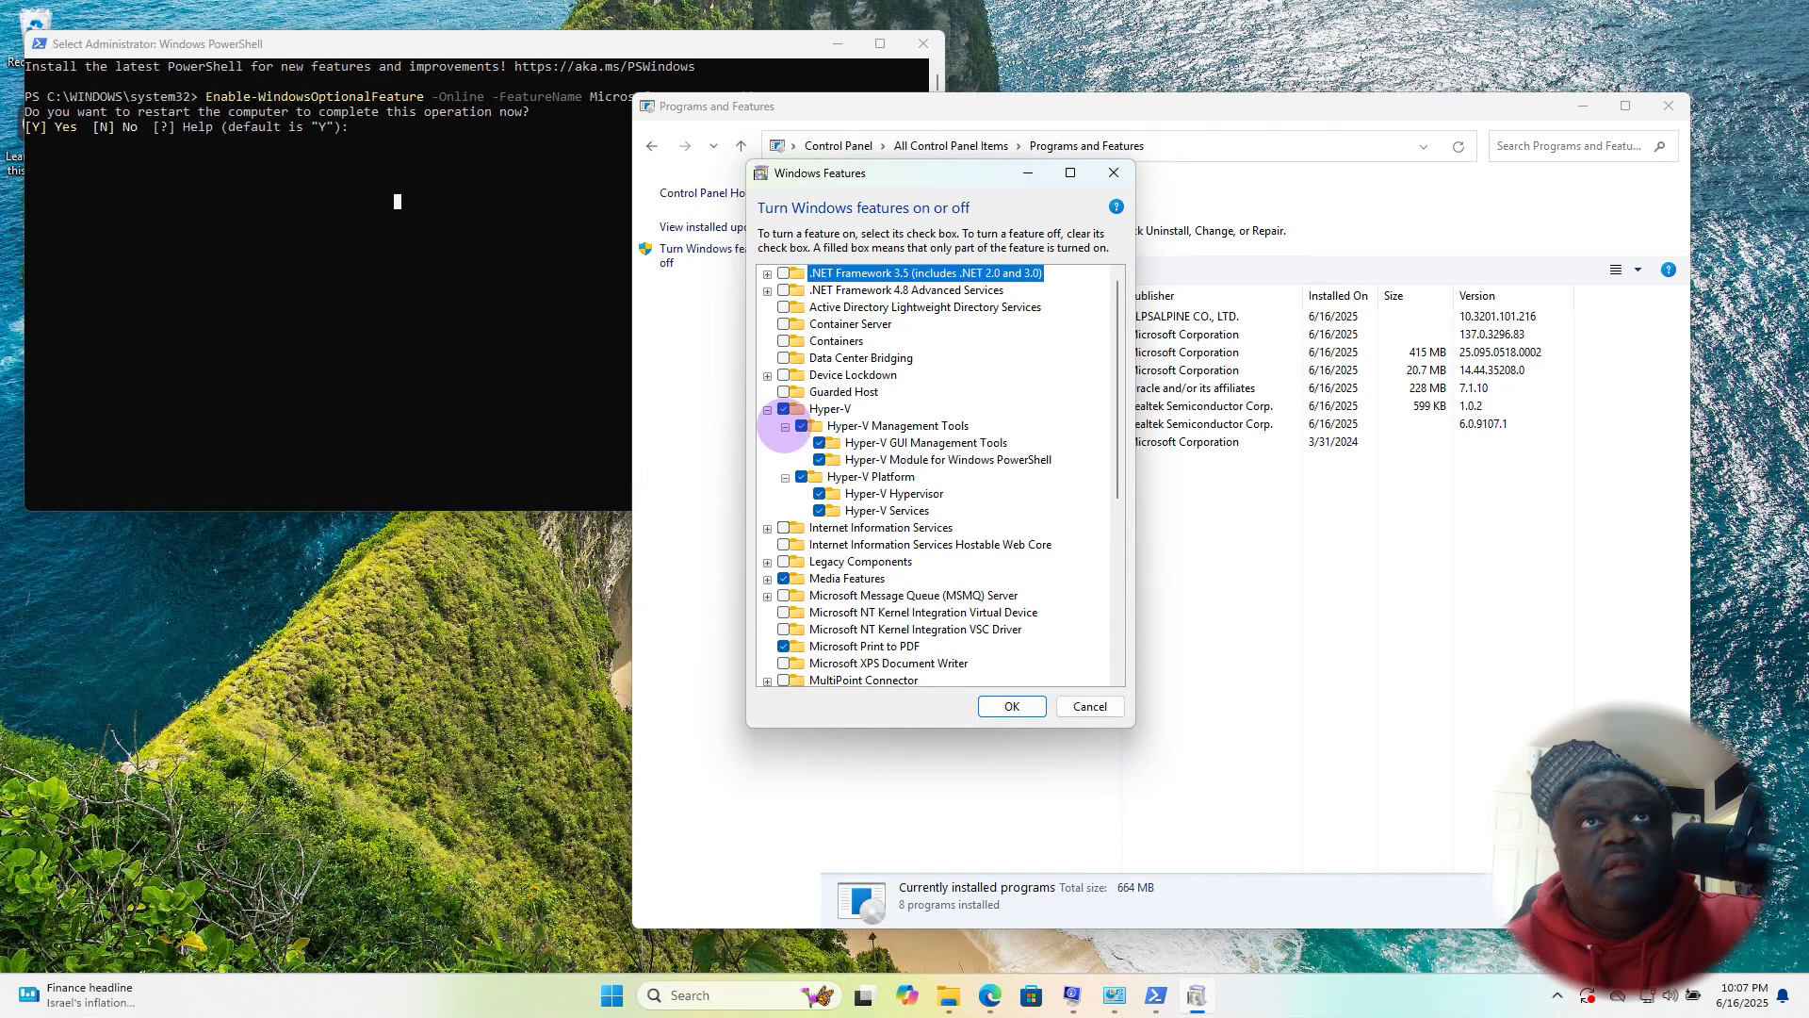
{"action": "left_click", "coordinate": [785, 477]}
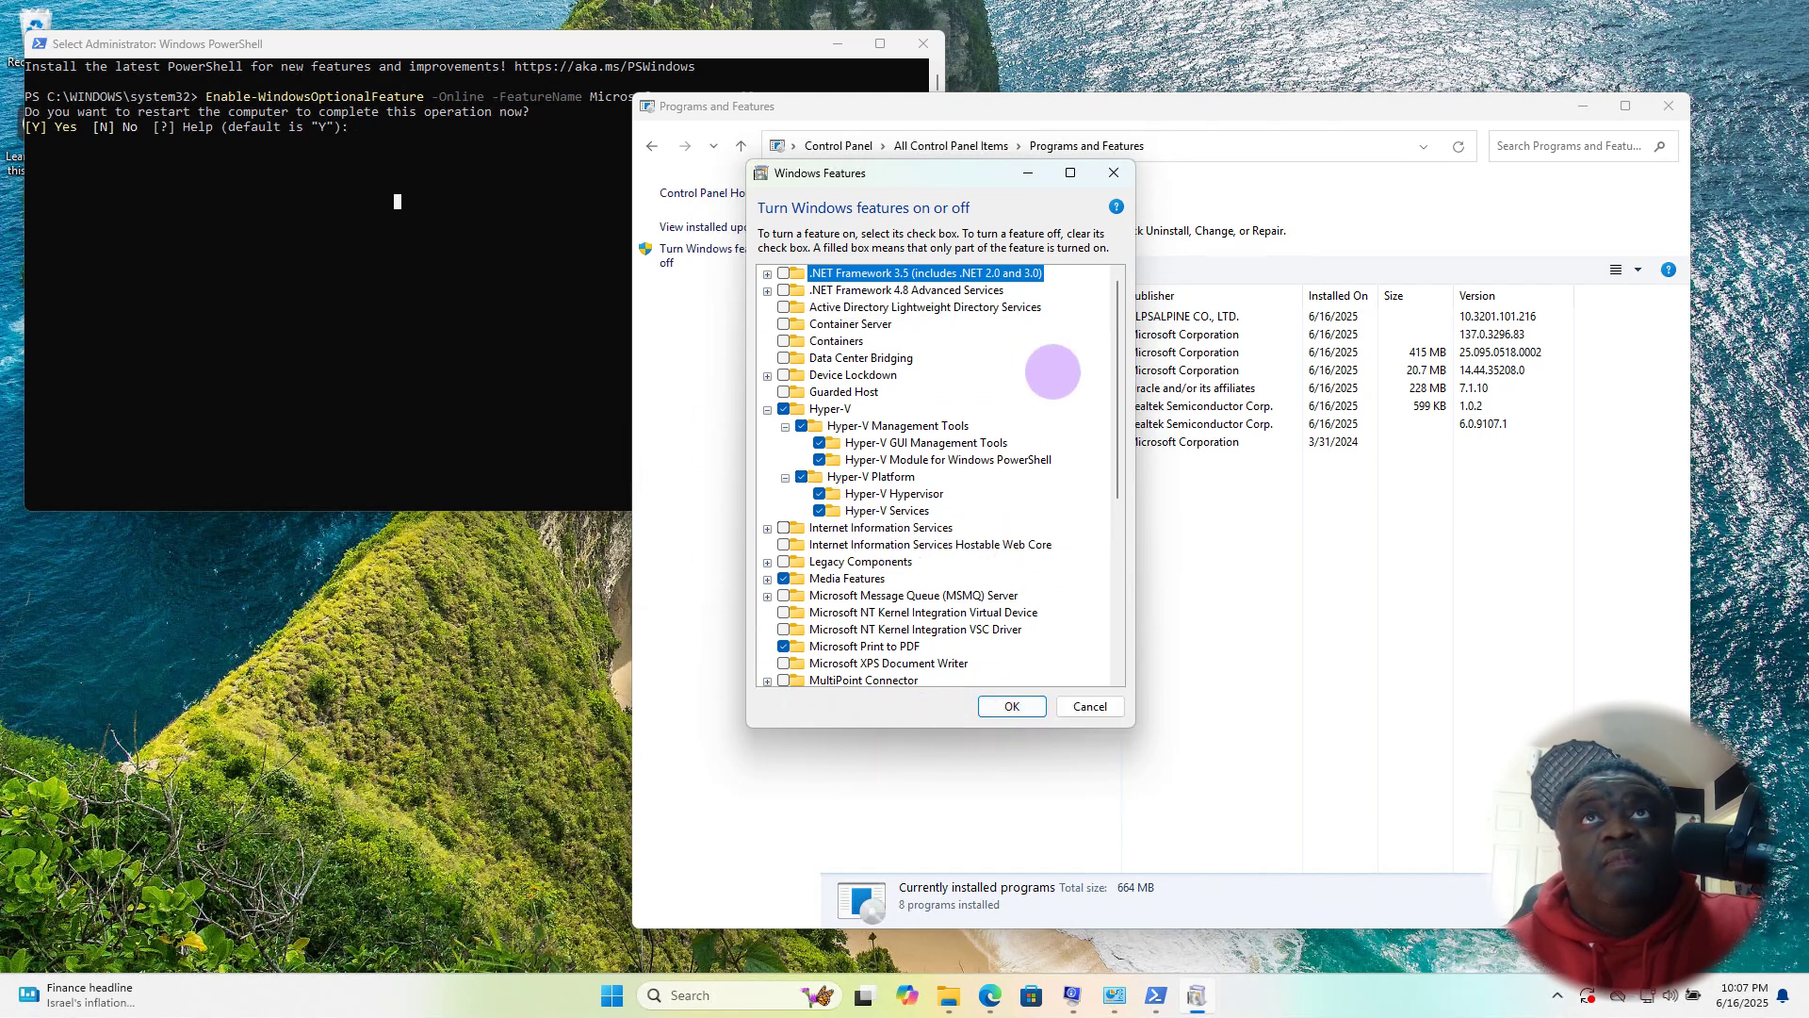
{"action": "scroll", "coordinate": [1046, 363], "scroll_direction": "down", "scroll_amount": 1}
{"action": "scroll", "coordinate": [980, 309], "scroll_direction": "up", "scroll_amount": 1}
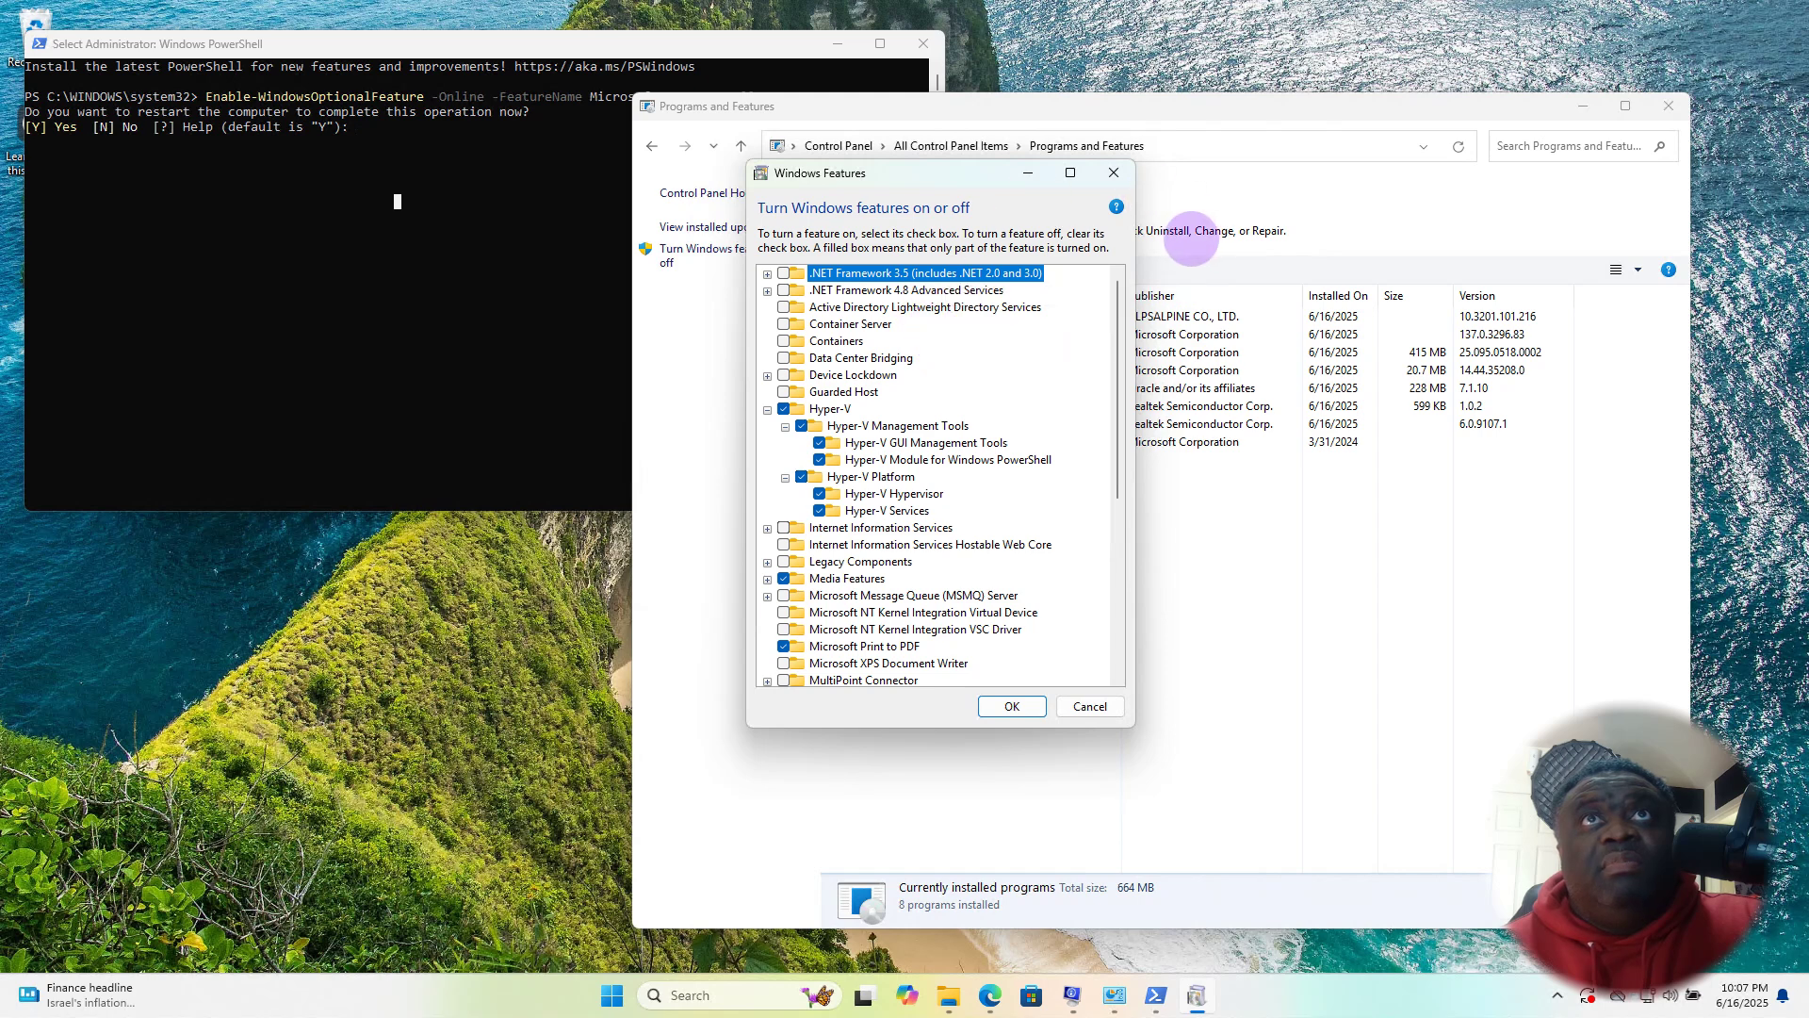
{"action": "scroll", "coordinate": [1009, 377], "scroll_direction": "down", "scroll_amount": 1}
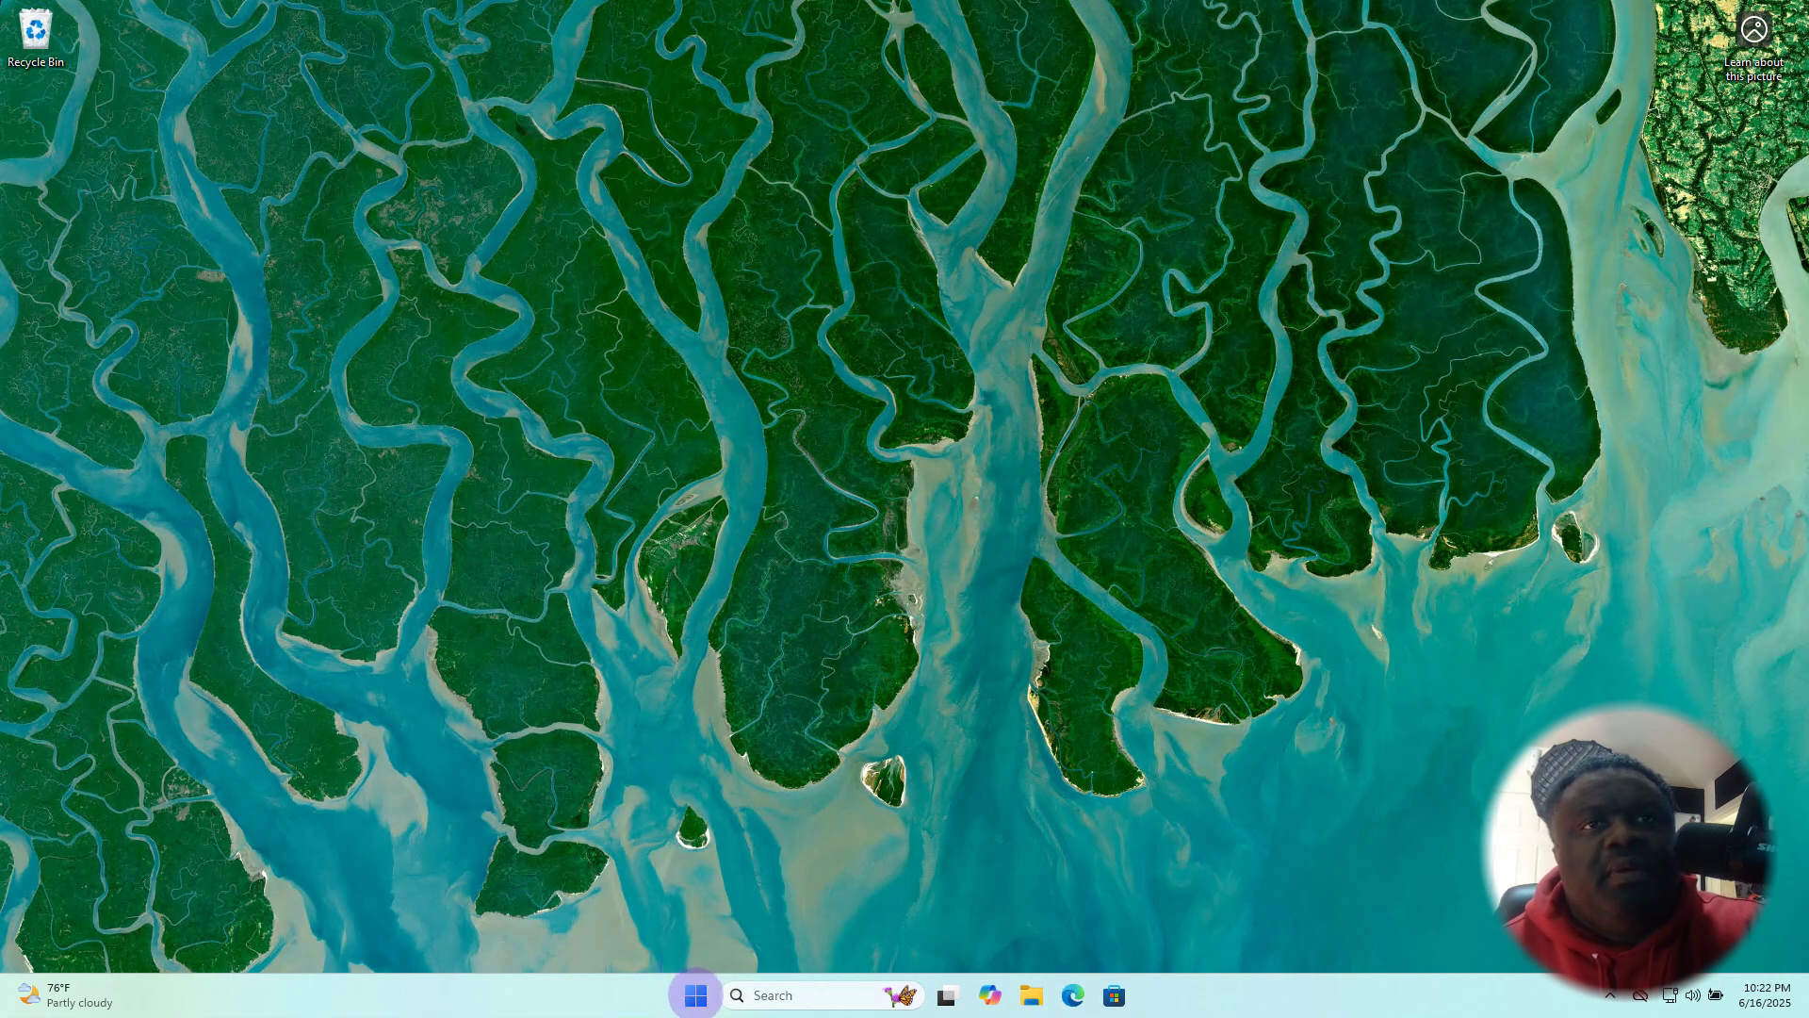
Open Programs and Features from Control Panel and move its window toward the middle of the desktop.
{"action": "left_click", "coordinate": [695, 996]}
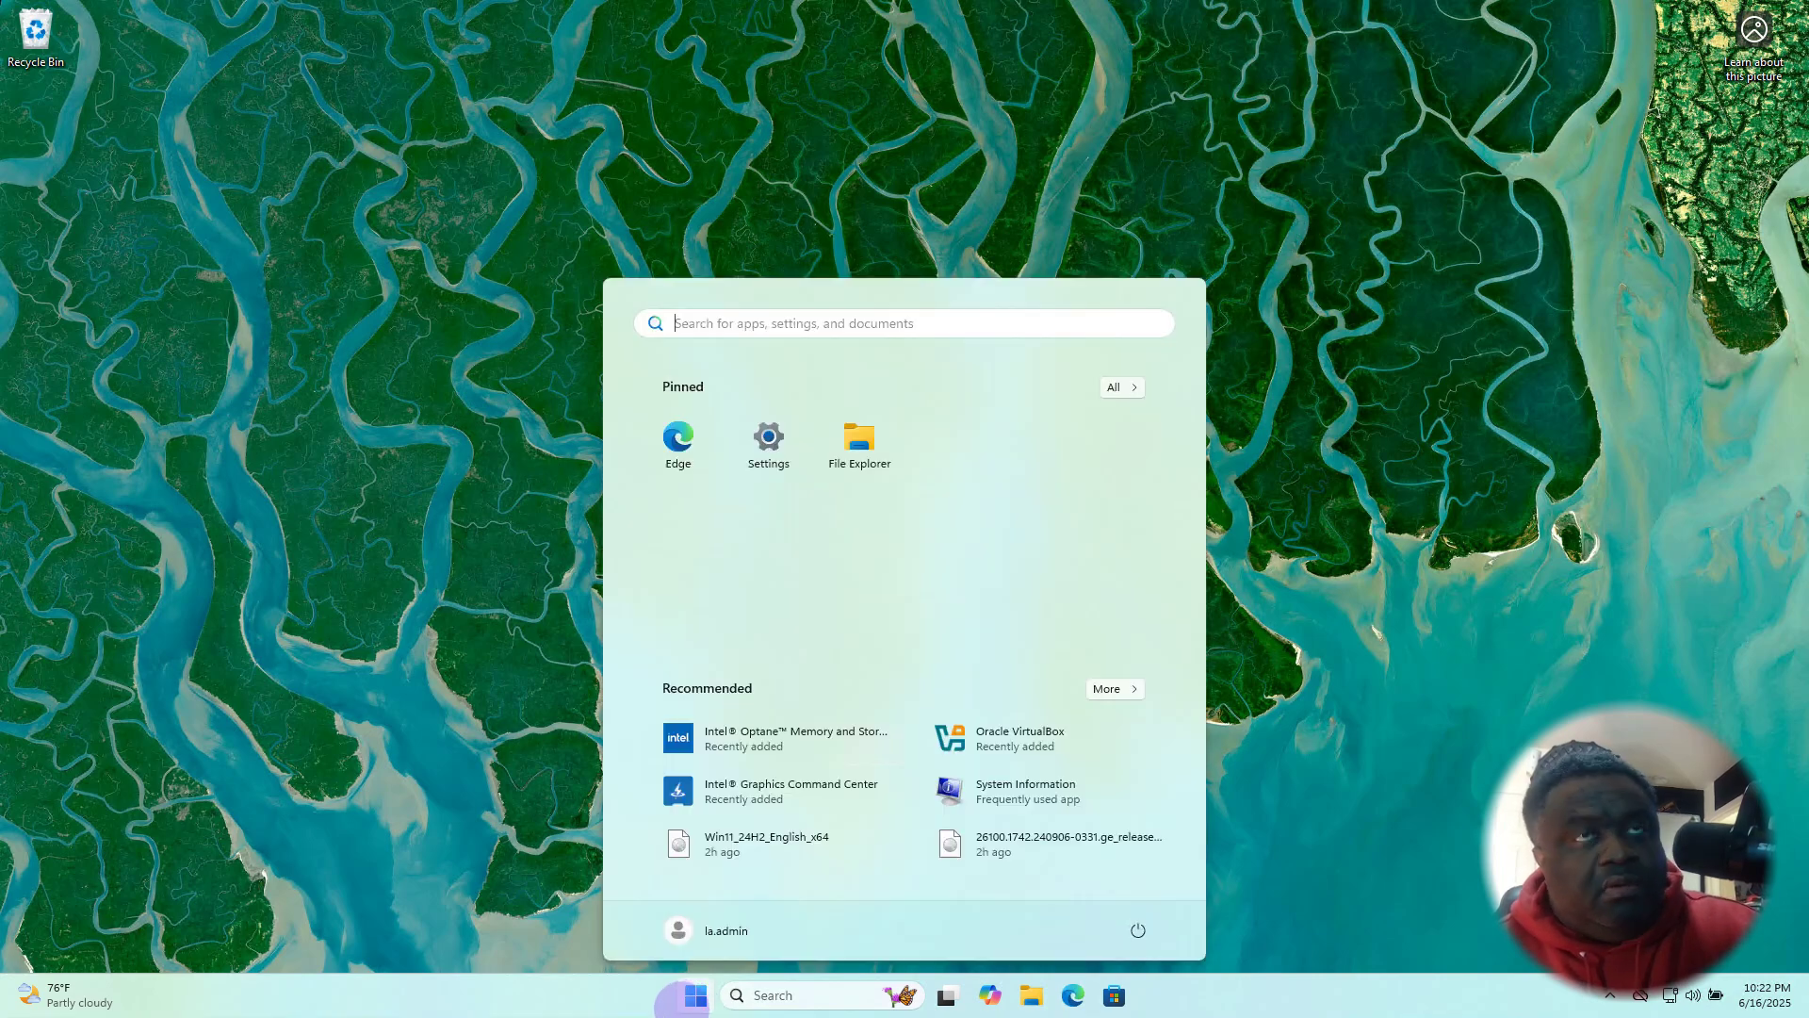
{"action": "type", "text": "control Panel"}
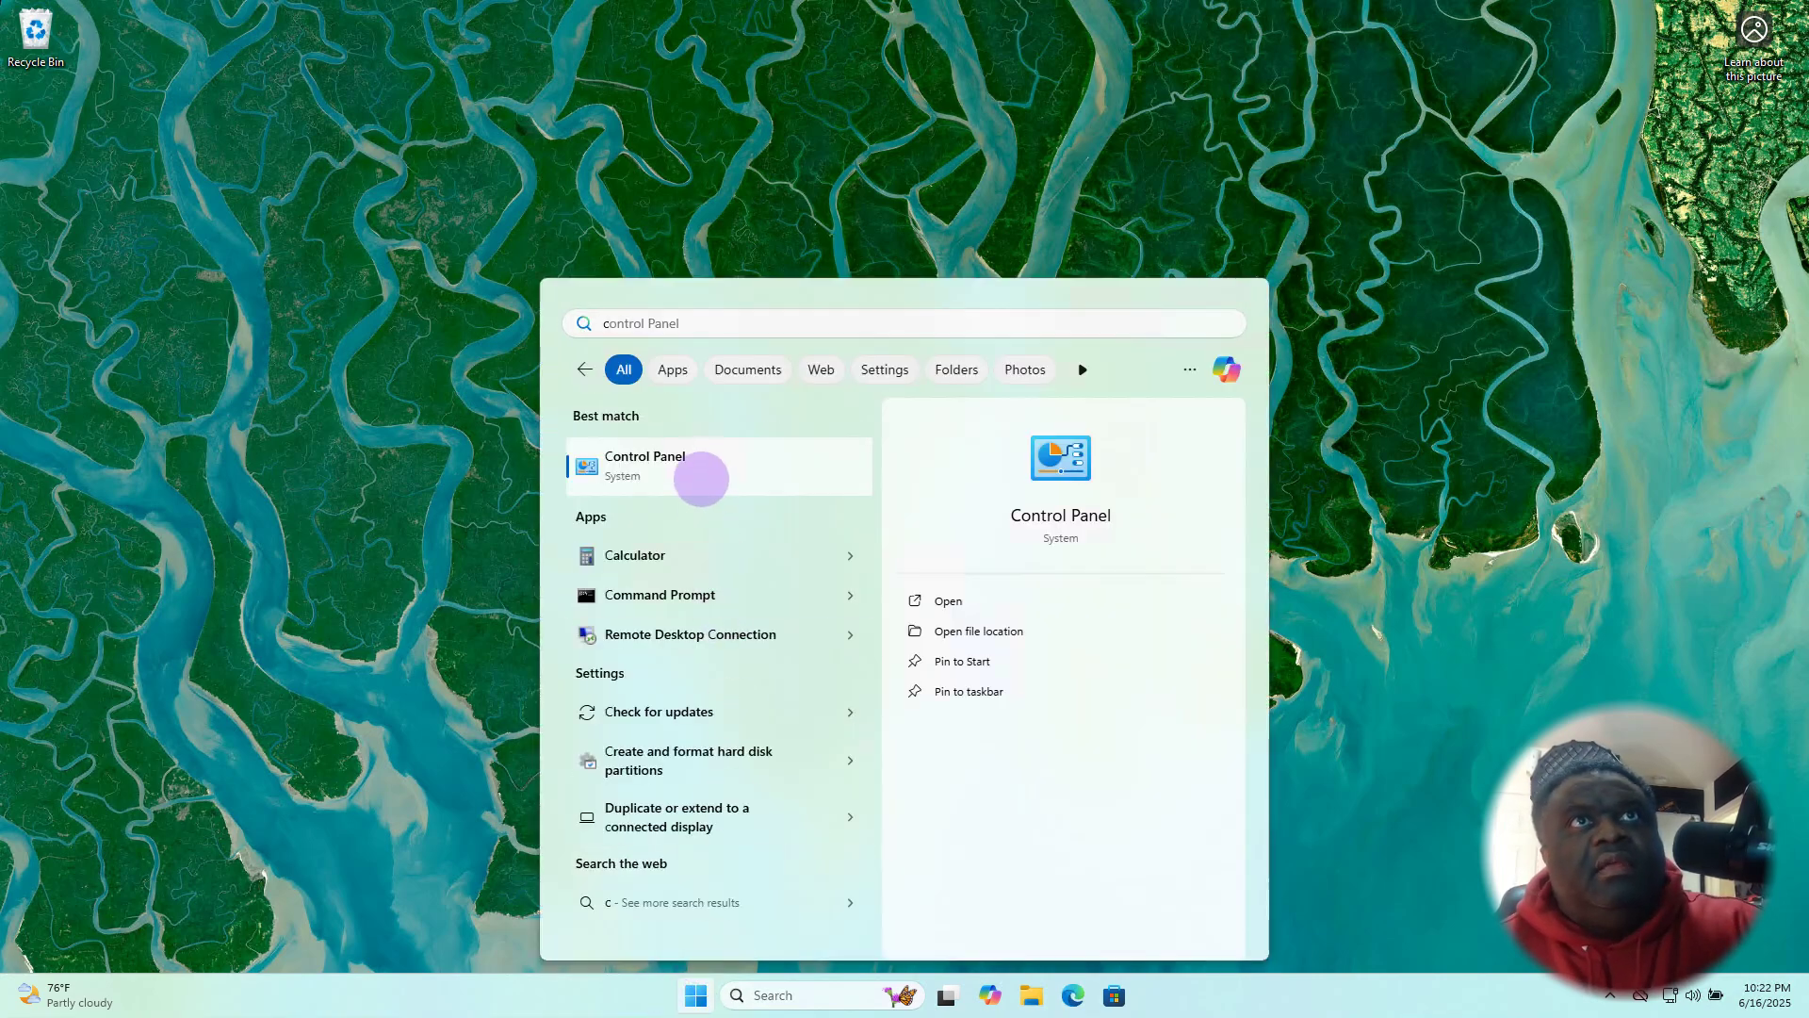
{"action": "left_click", "coordinate": [701, 478]}
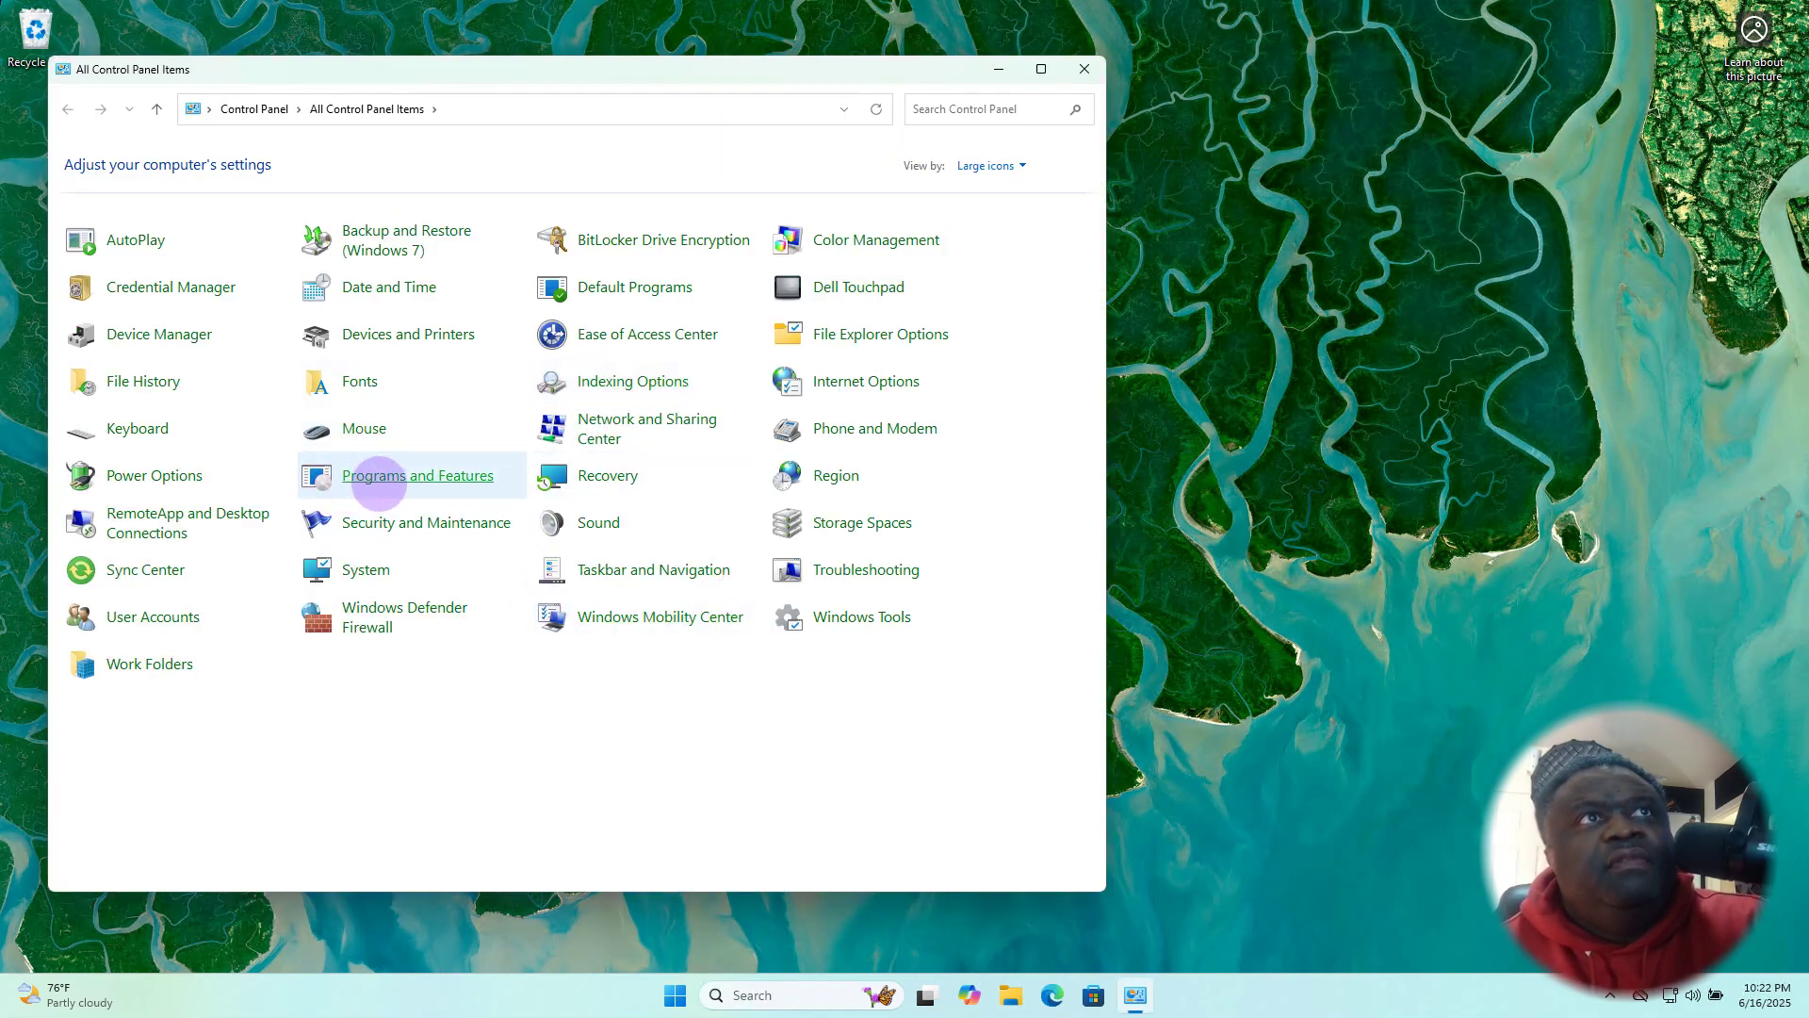
{"action": "left_click", "coordinate": [377, 478]}
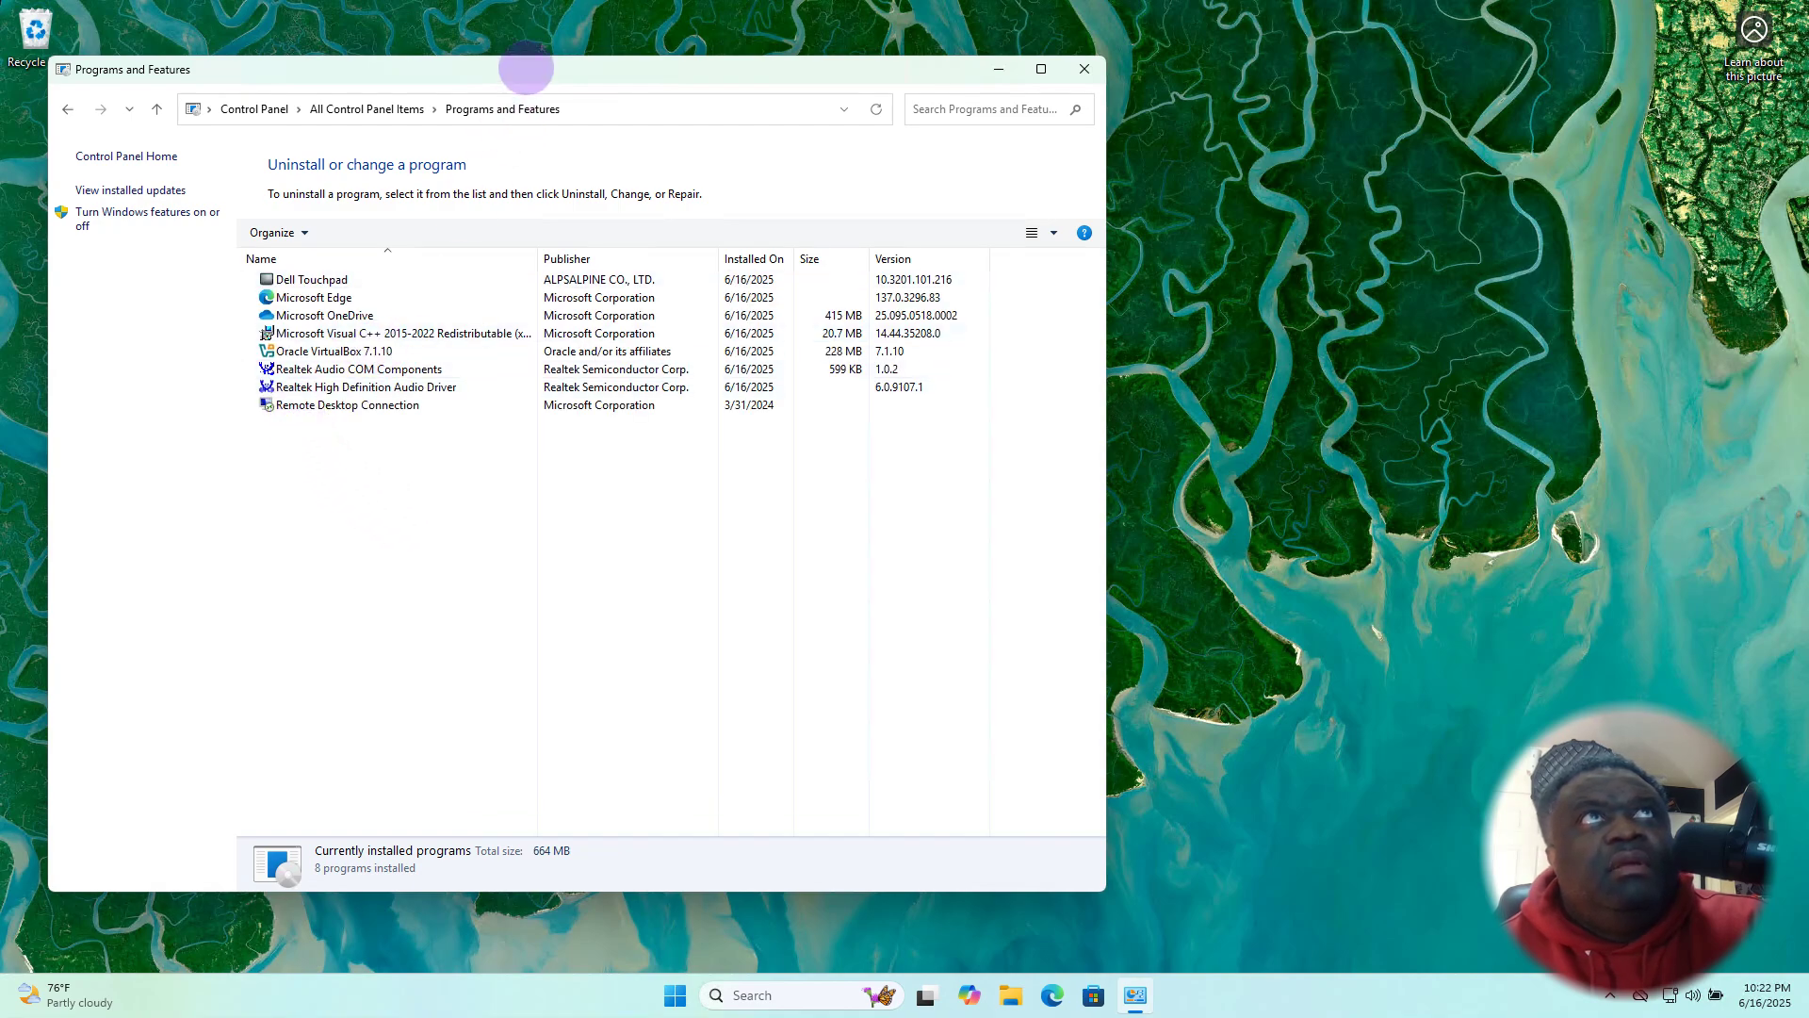
{"action": "left_click_drag", "start_coordinate": [526, 75], "coordinate": [683, 102]}
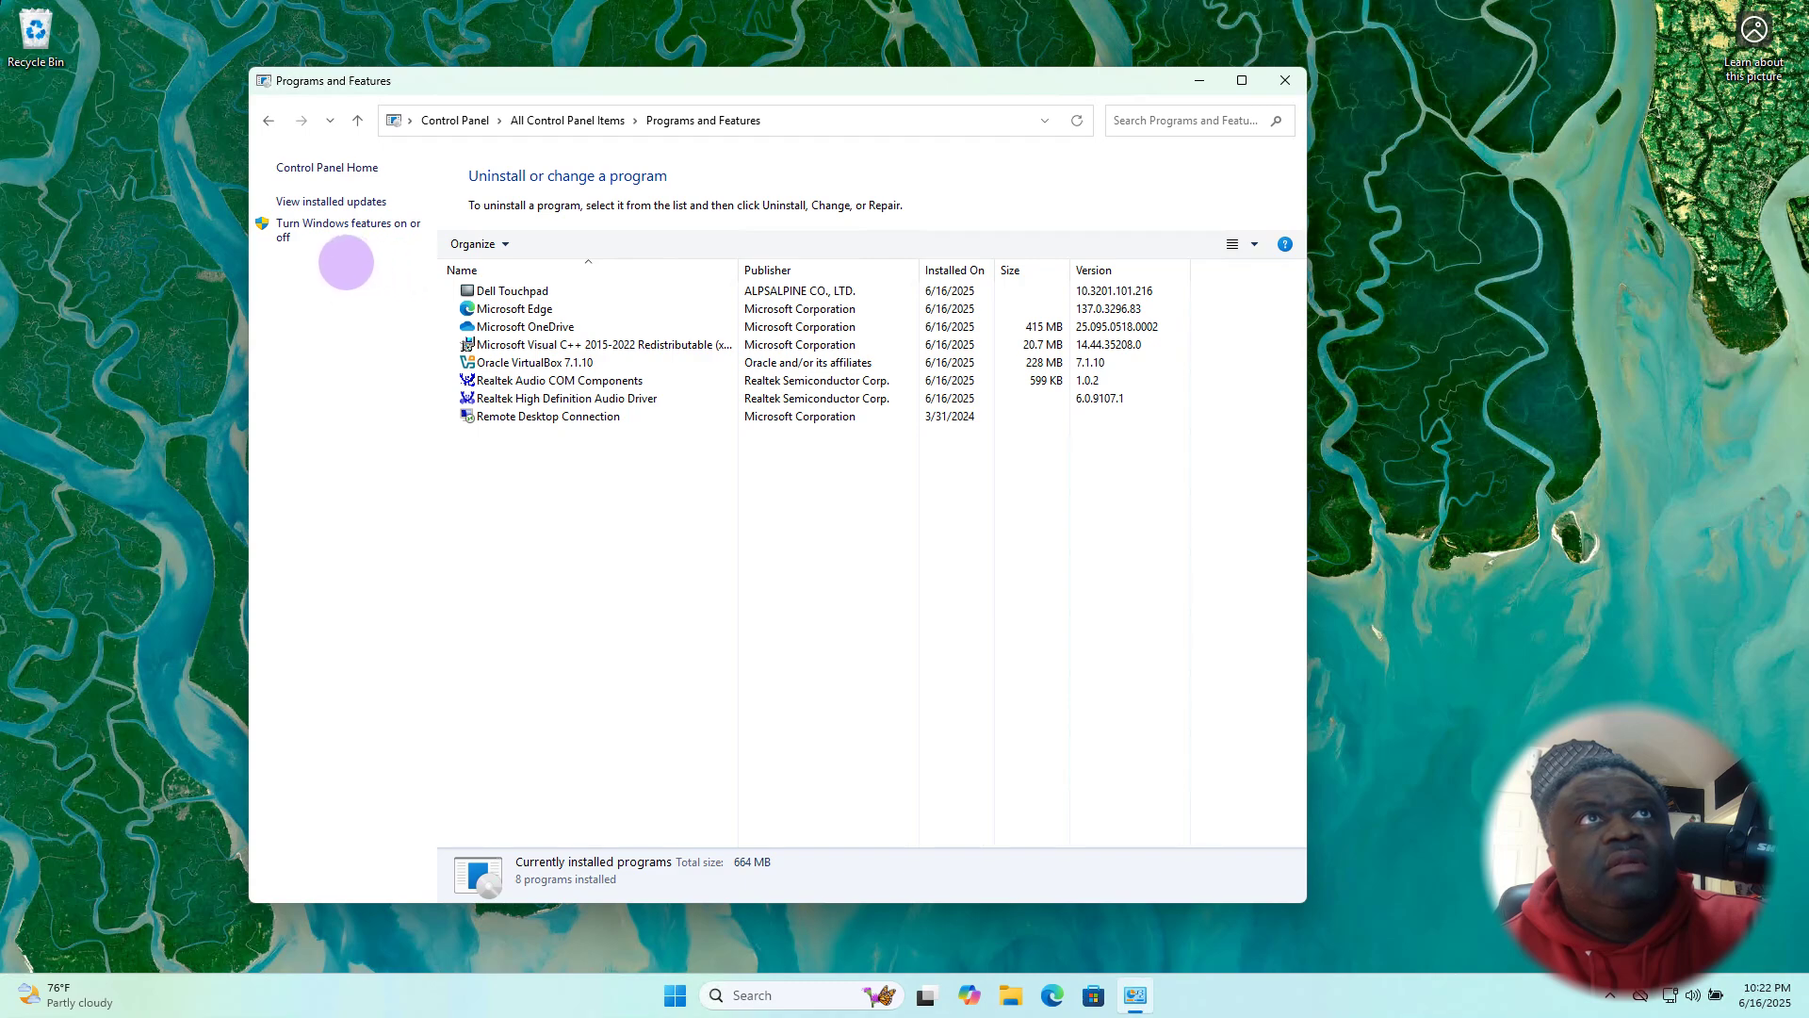
Check the Hyper-V entry in the Windows Features dialog, then close the dialog and Programs and Features.
{"action": "left_click", "coordinate": [327, 224]}
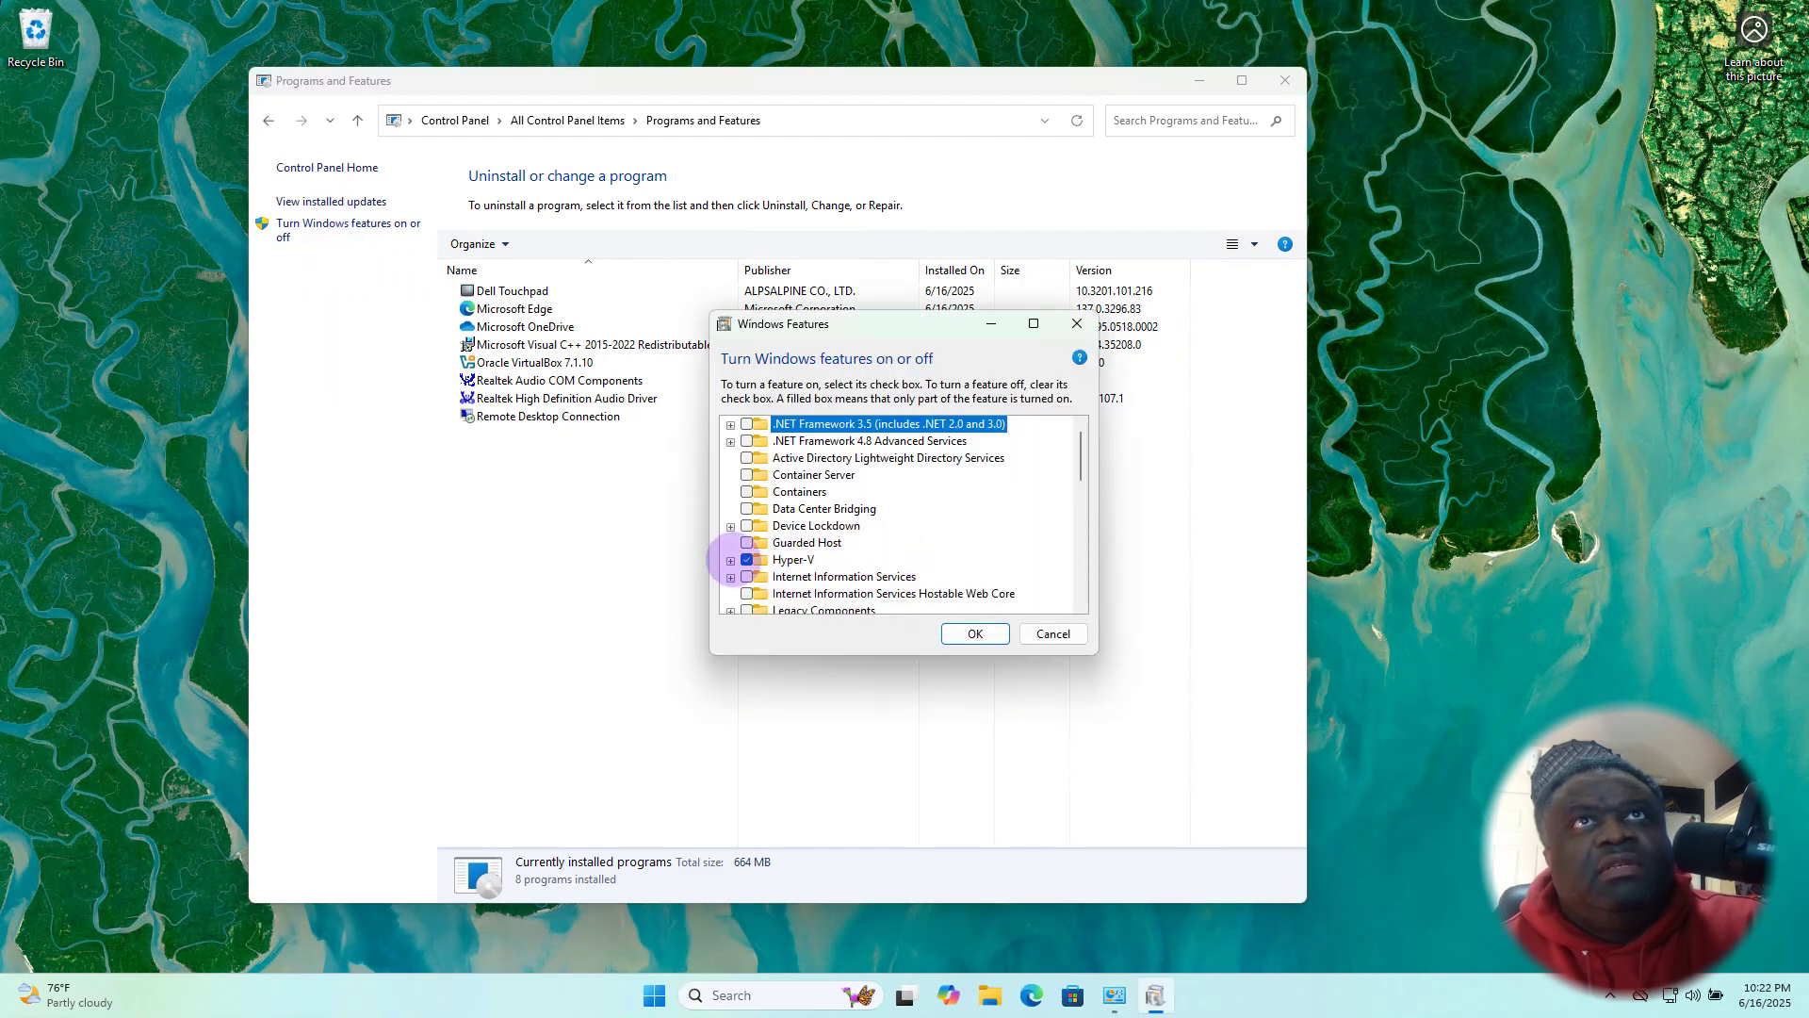
{"action": "left_click", "coordinate": [1078, 323]}
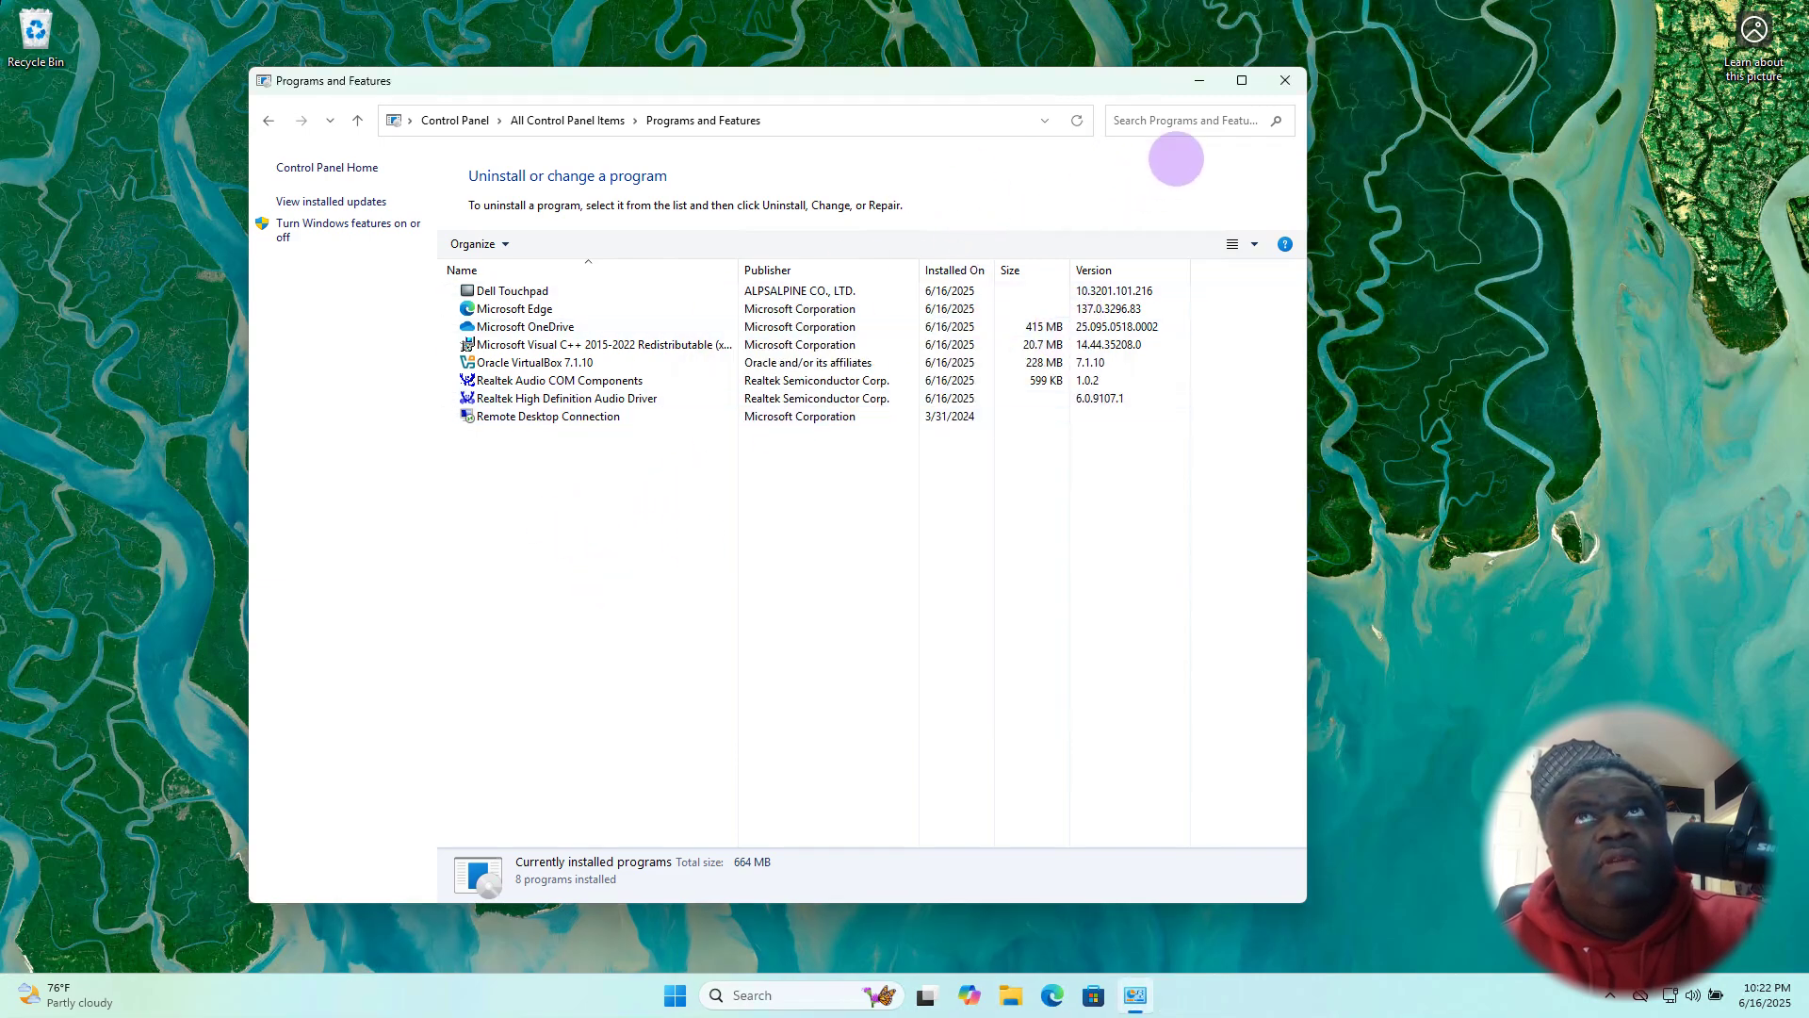
{"action": "left_click", "coordinate": [1283, 80]}
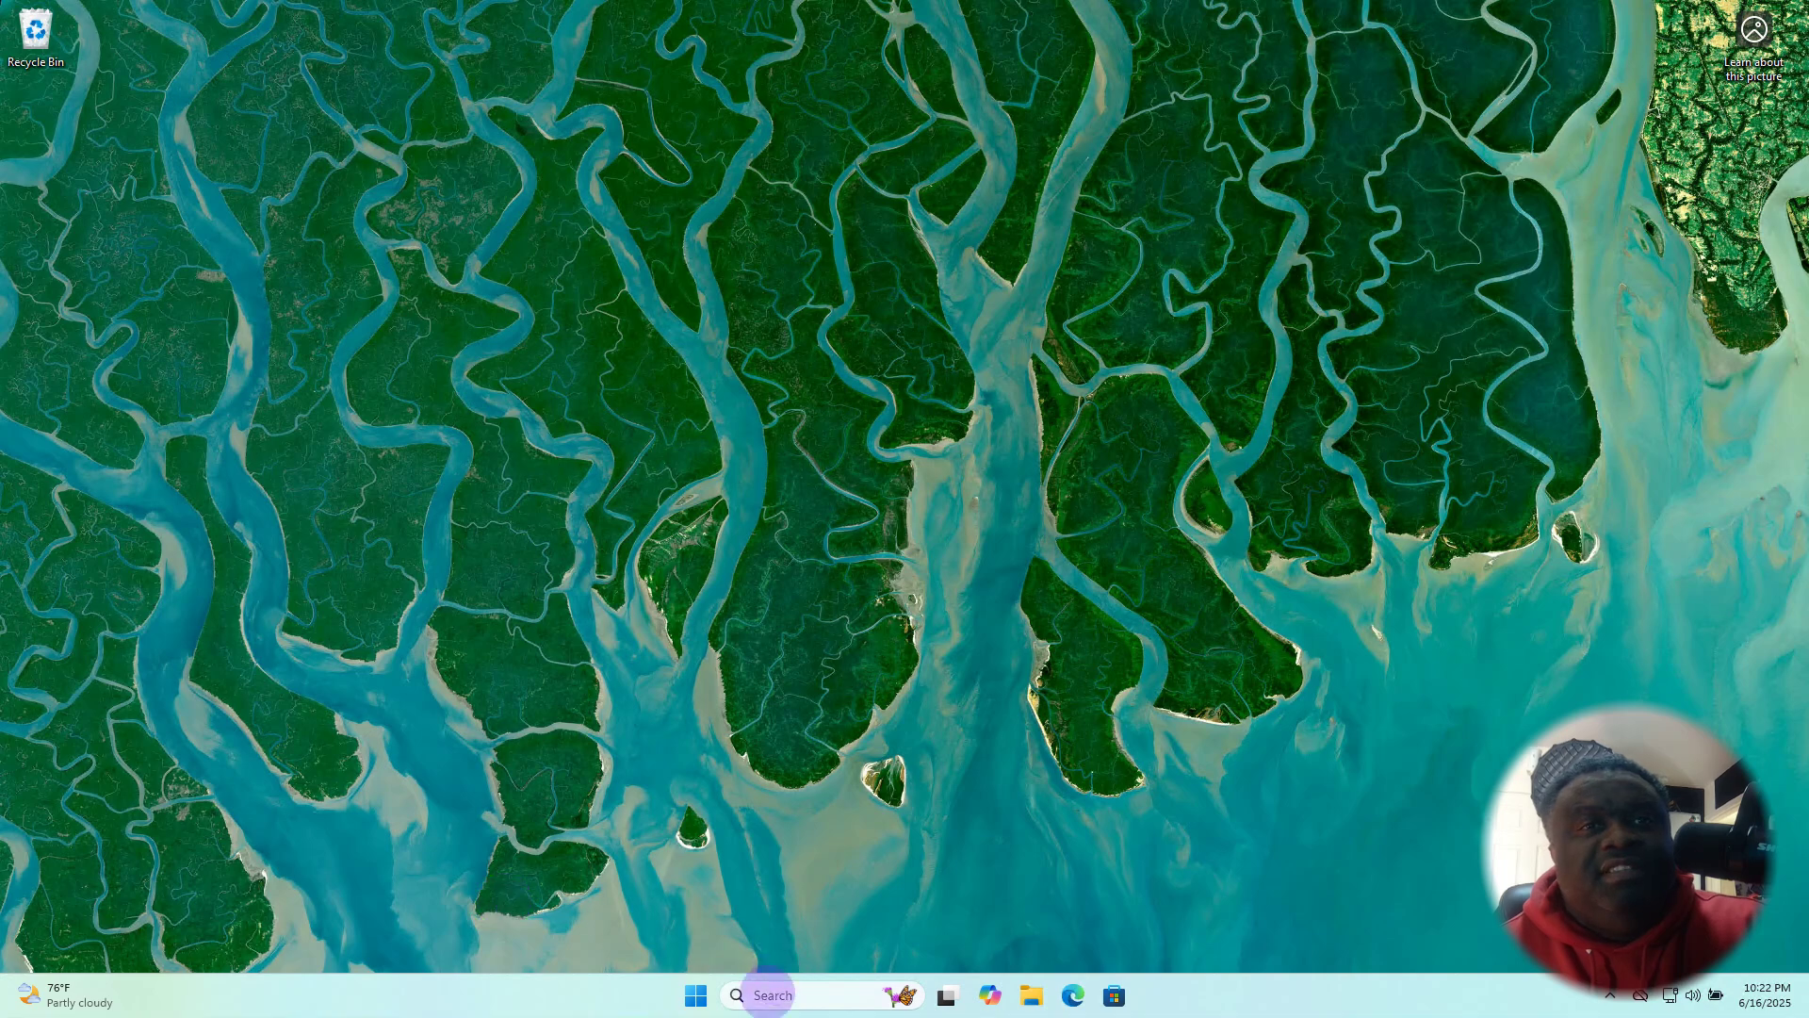
Look through the full list of installed apps in Start for Hyper-V.
{"action": "left_click", "coordinate": [696, 997]}
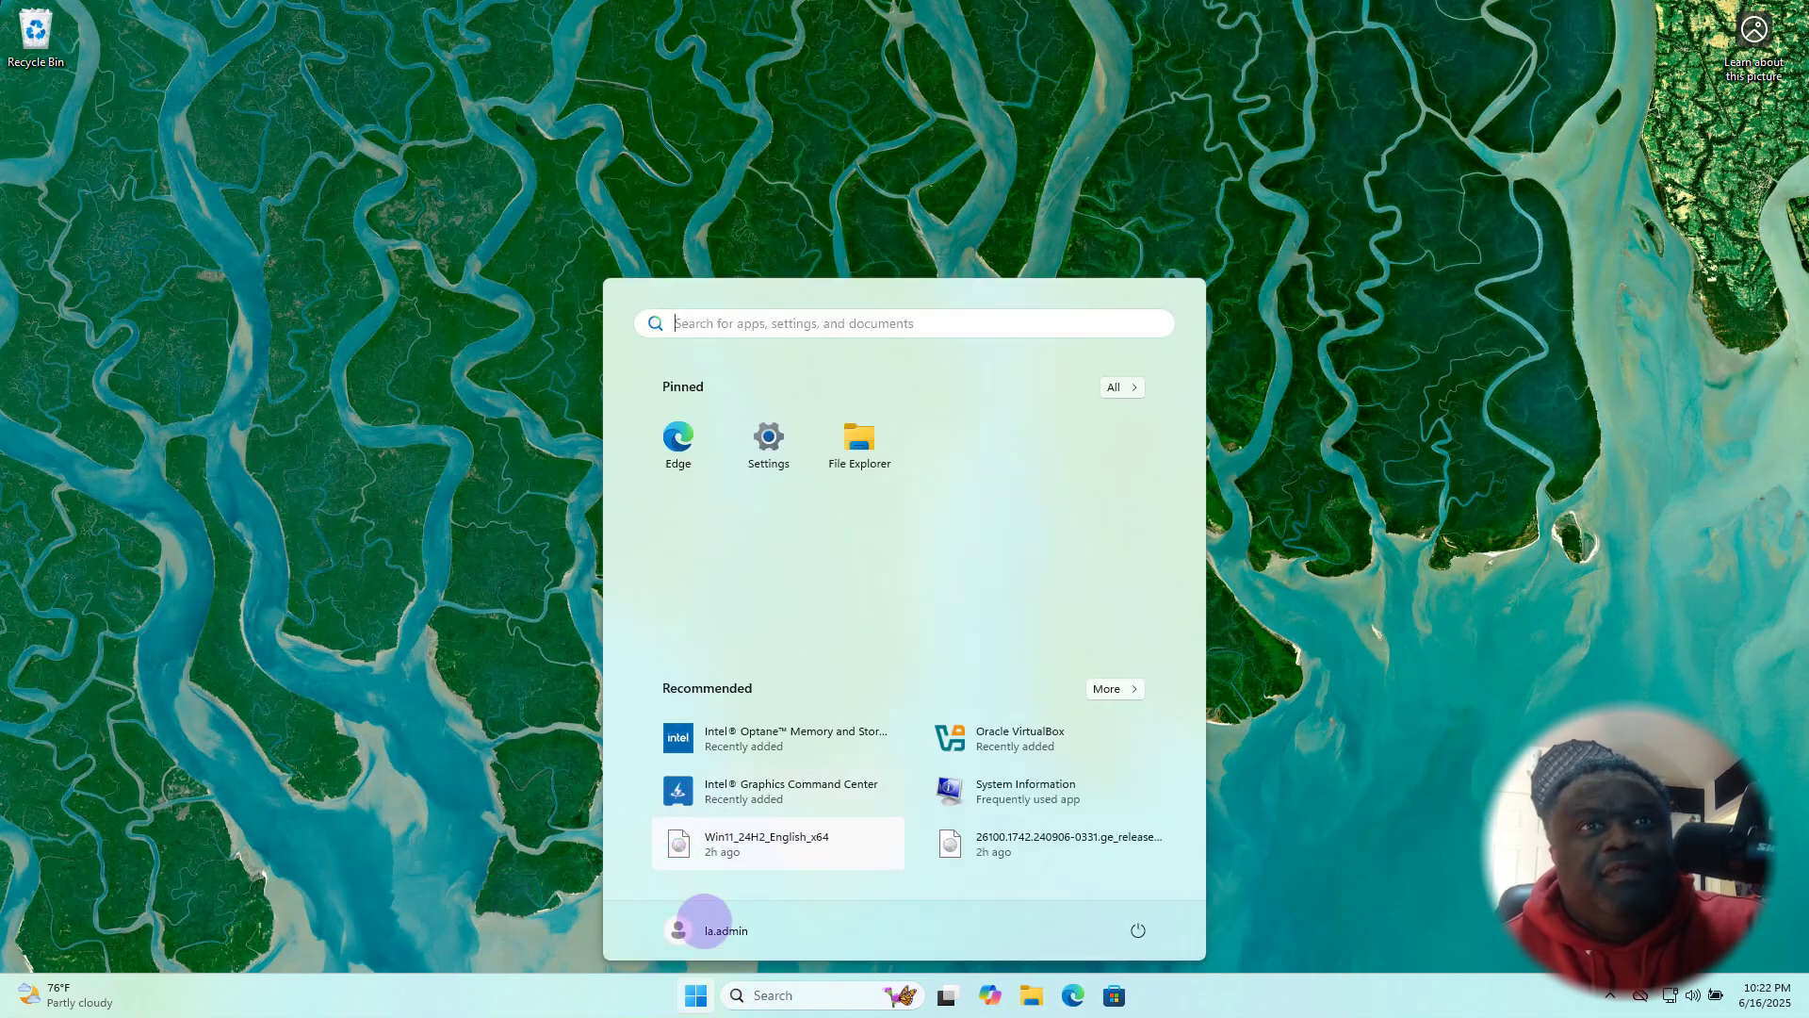
{"action": "left_click", "coordinate": [1113, 386]}
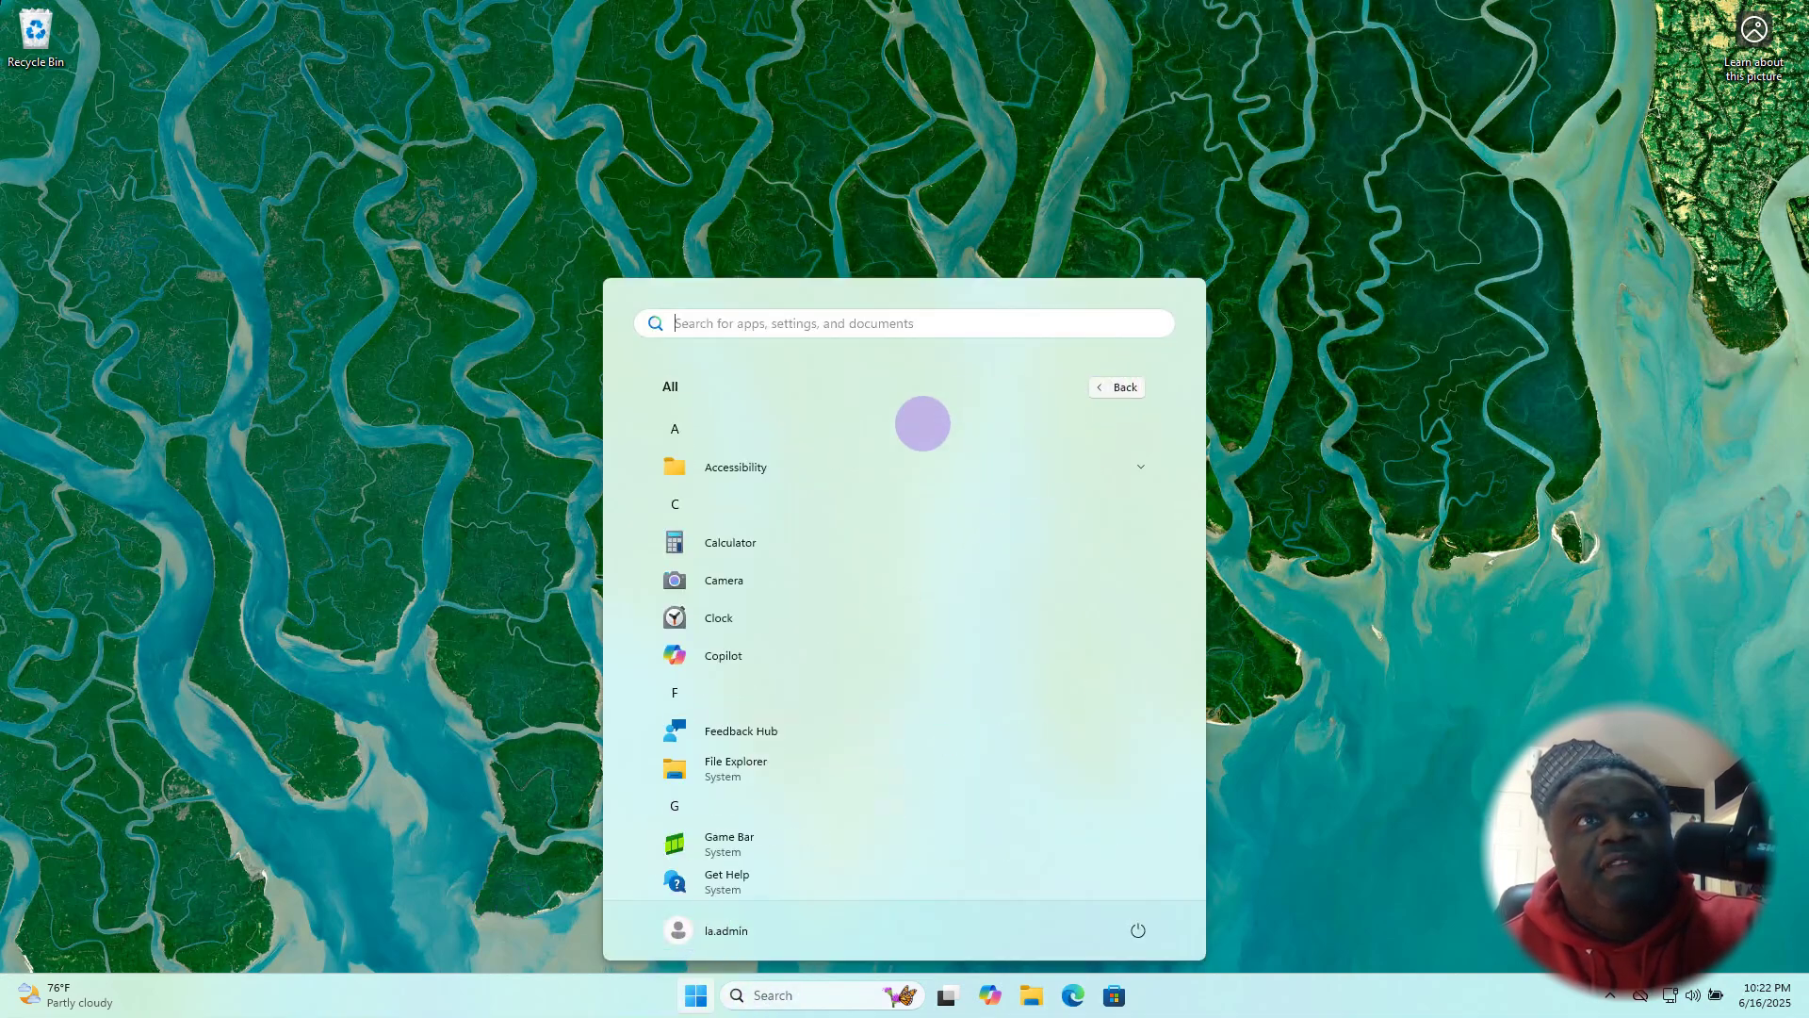
{"action": "scroll", "coordinate": [766, 620], "scroll_direction": "down", "scroll_amount": 3}
{"action": "scroll", "coordinate": [768, 625], "scroll_direction": "down", "scroll_amount": 10}
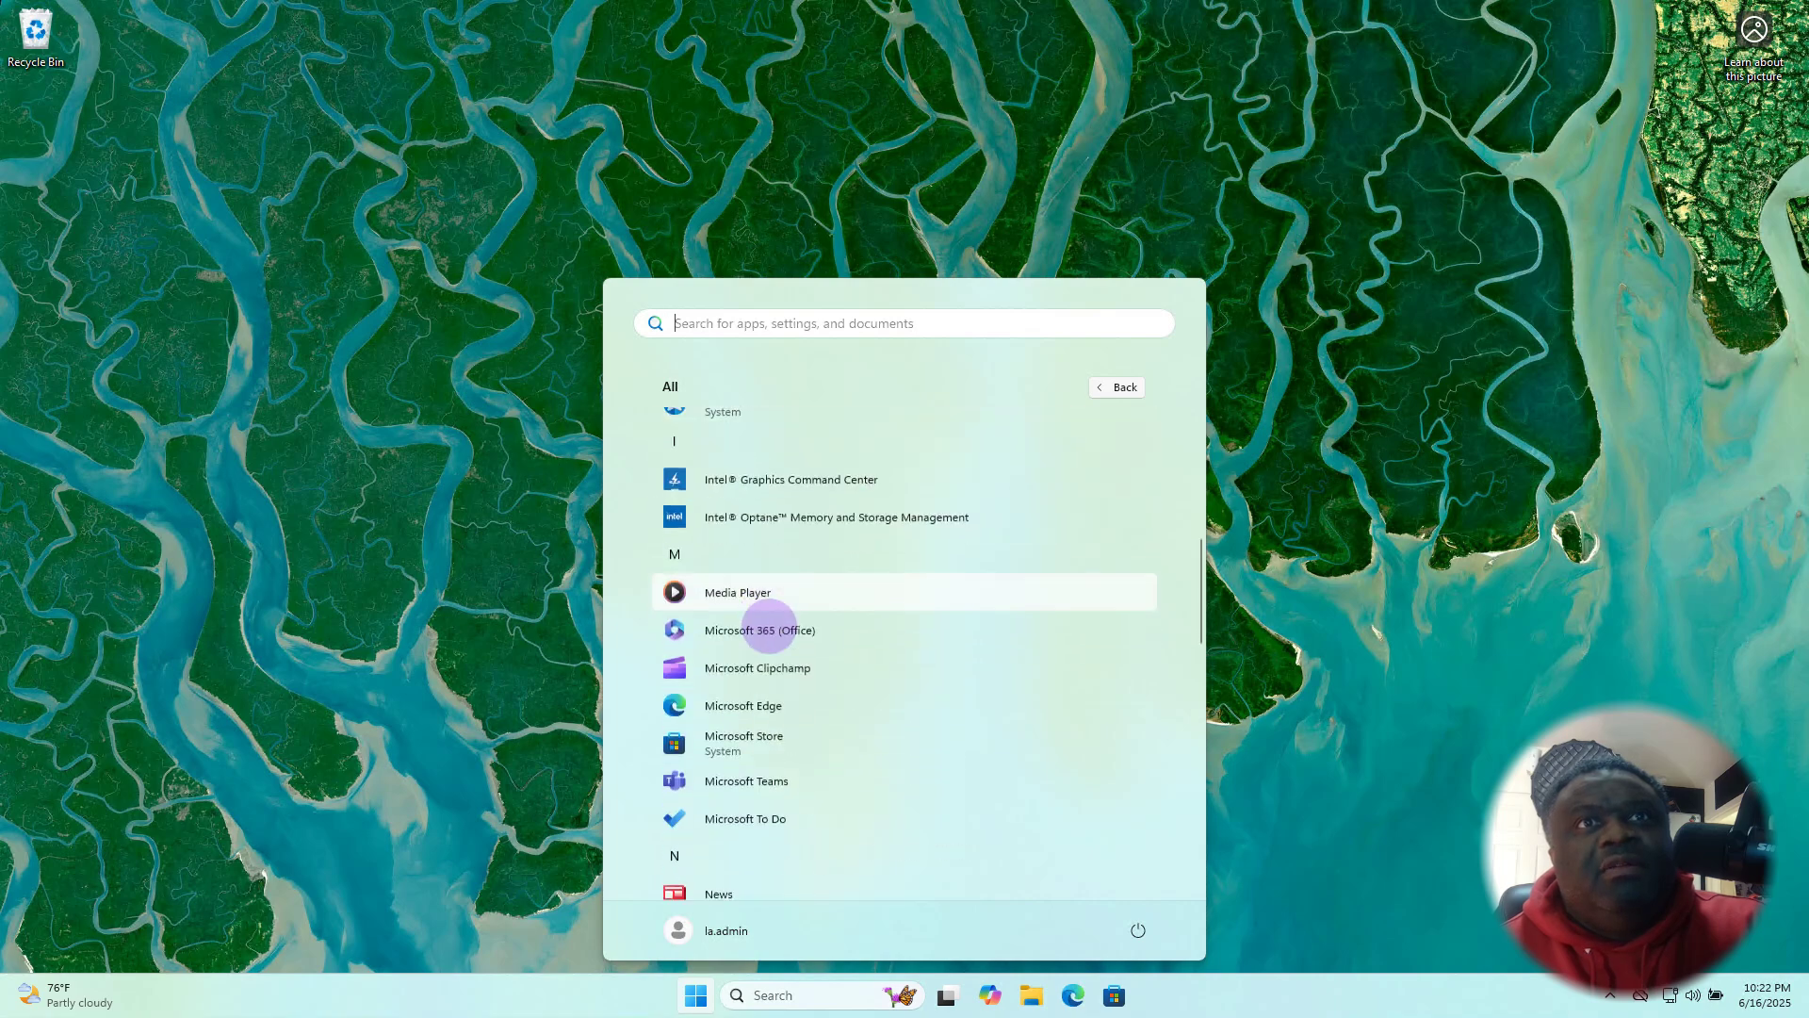
{"action": "scroll", "coordinate": [773, 641], "scroll_direction": "down", "scroll_amount": 5}
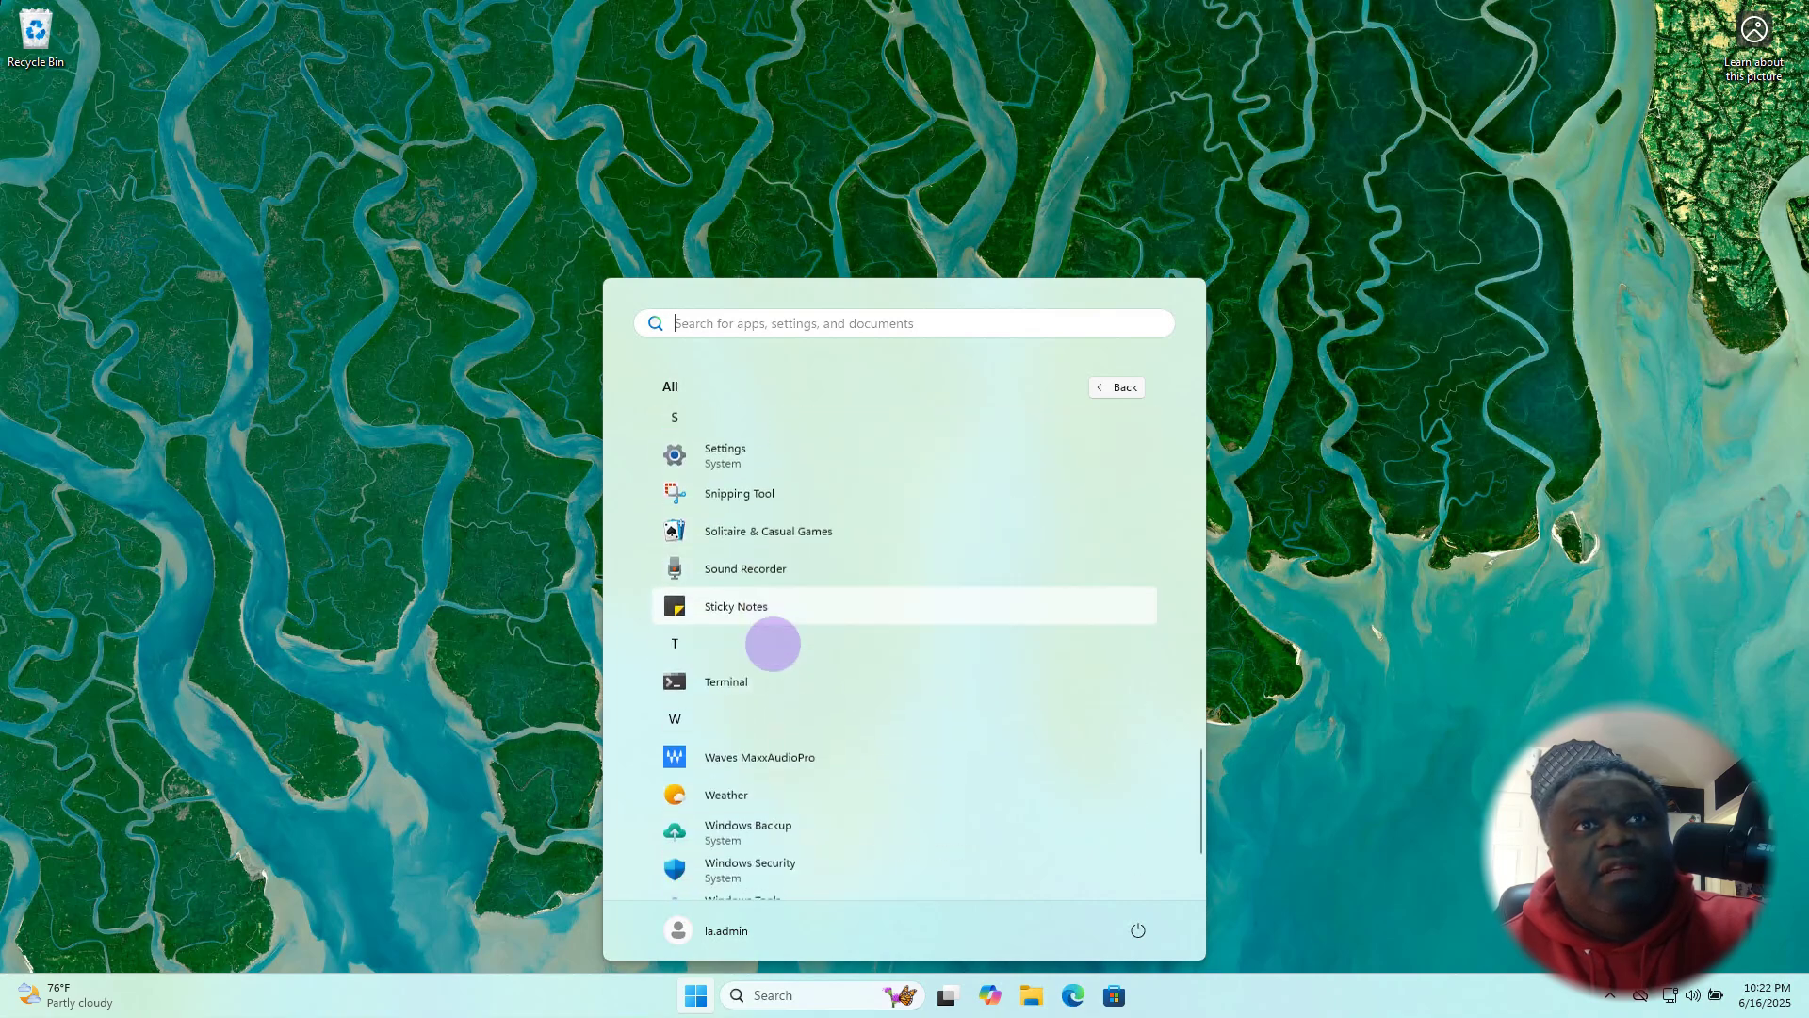
{"action": "scroll", "coordinate": [773, 657], "scroll_direction": "up", "scroll_amount": 8}
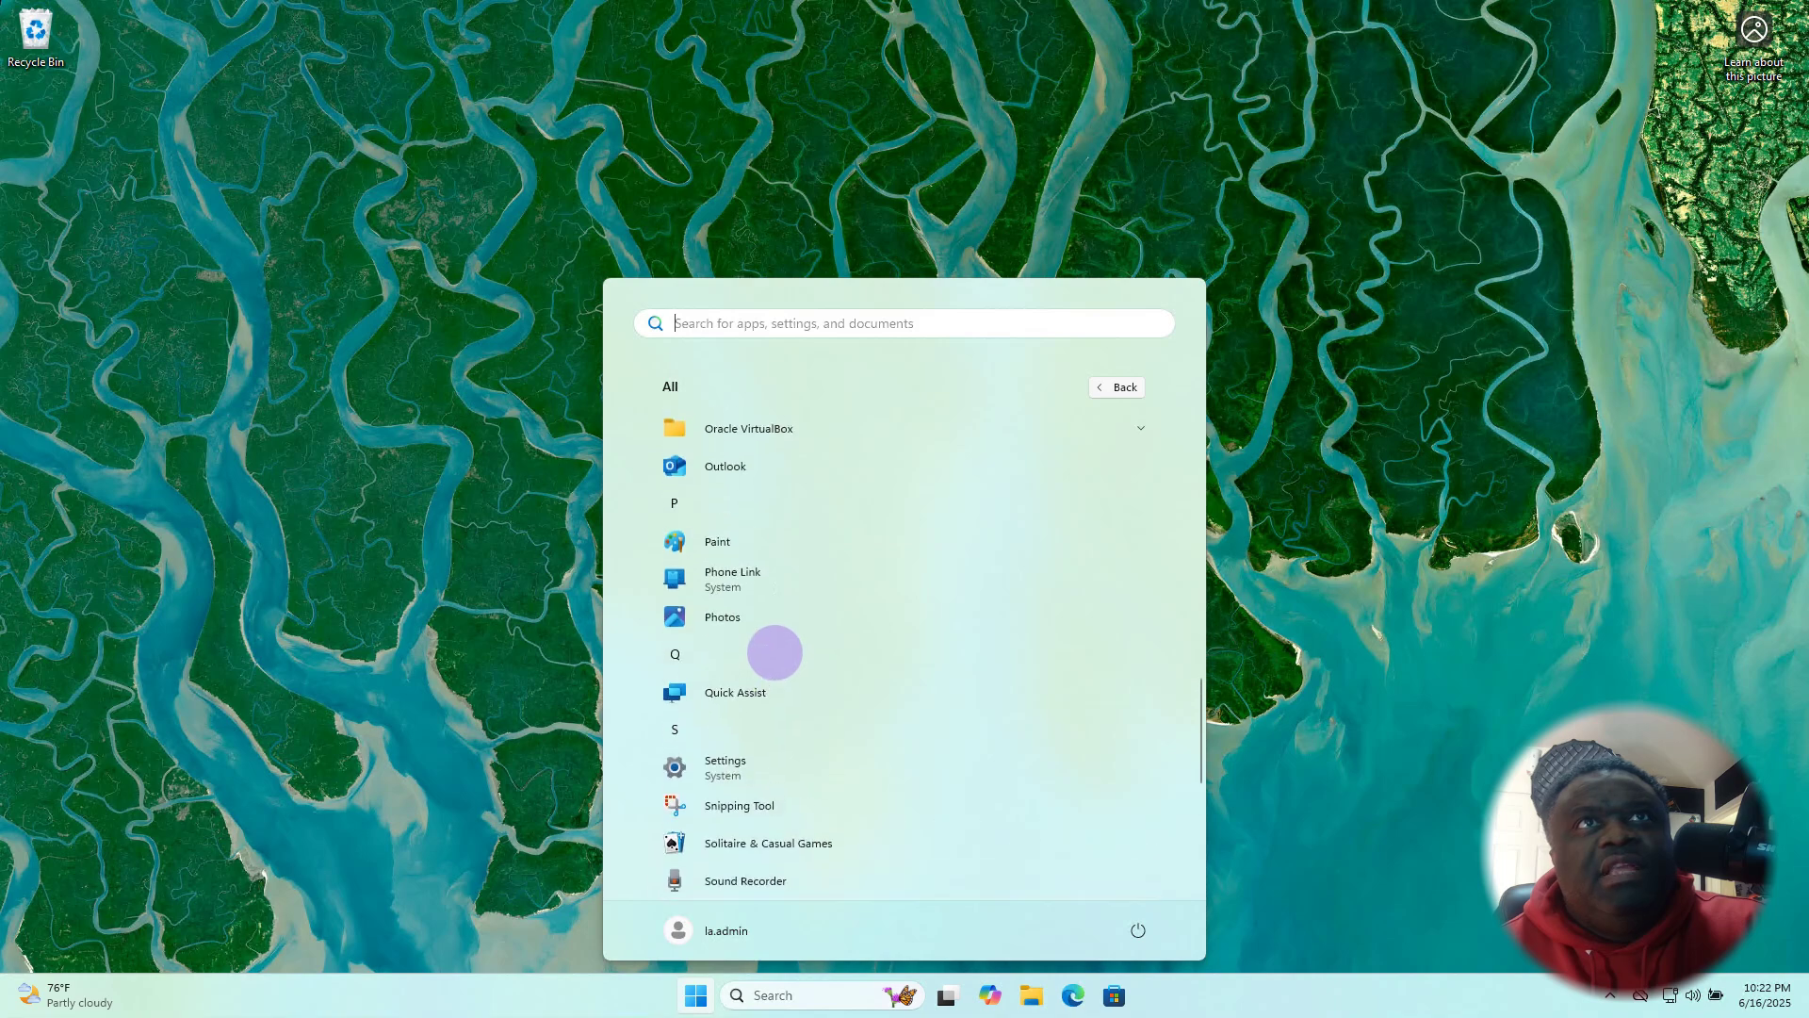
{"action": "scroll", "coordinate": [772, 641], "scroll_direction": "up", "scroll_amount": 10}
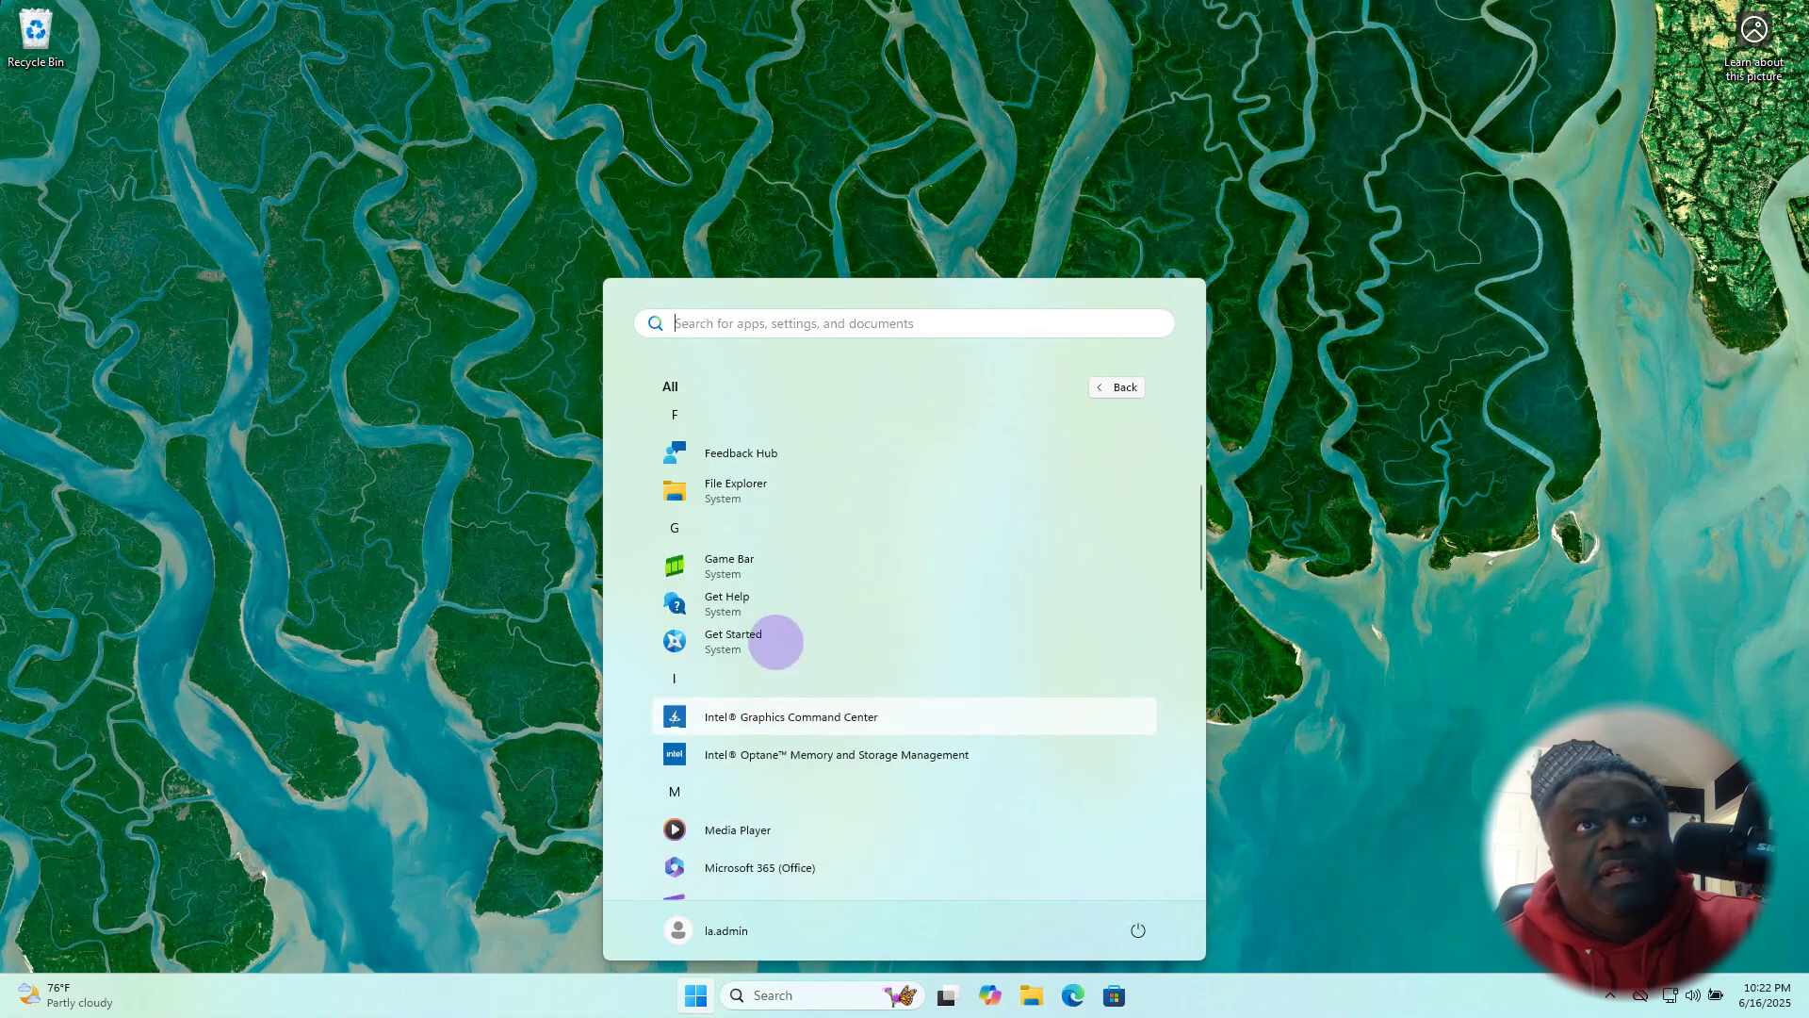
Search Start for "hy" and pin Hyper-V Manager to both Start and the taskbar.
{"action": "type", "text": "hy"}
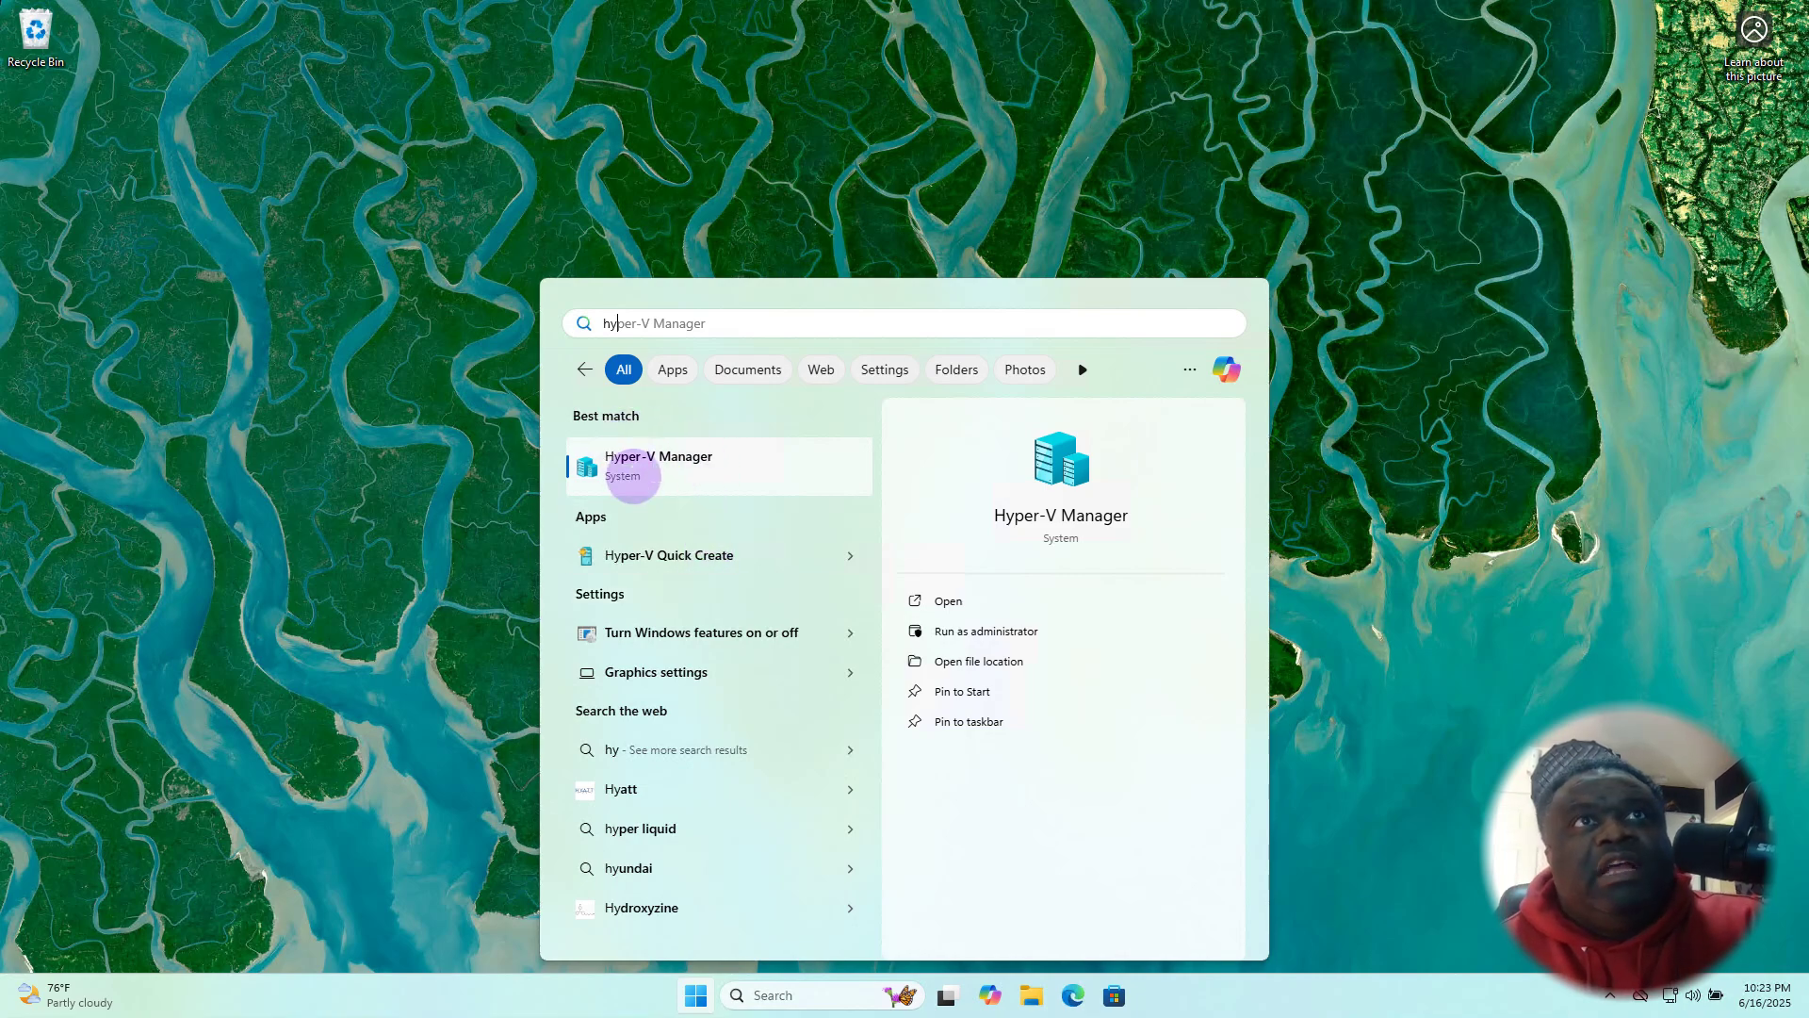
{"action": "right_click", "coordinate": [650, 468]}
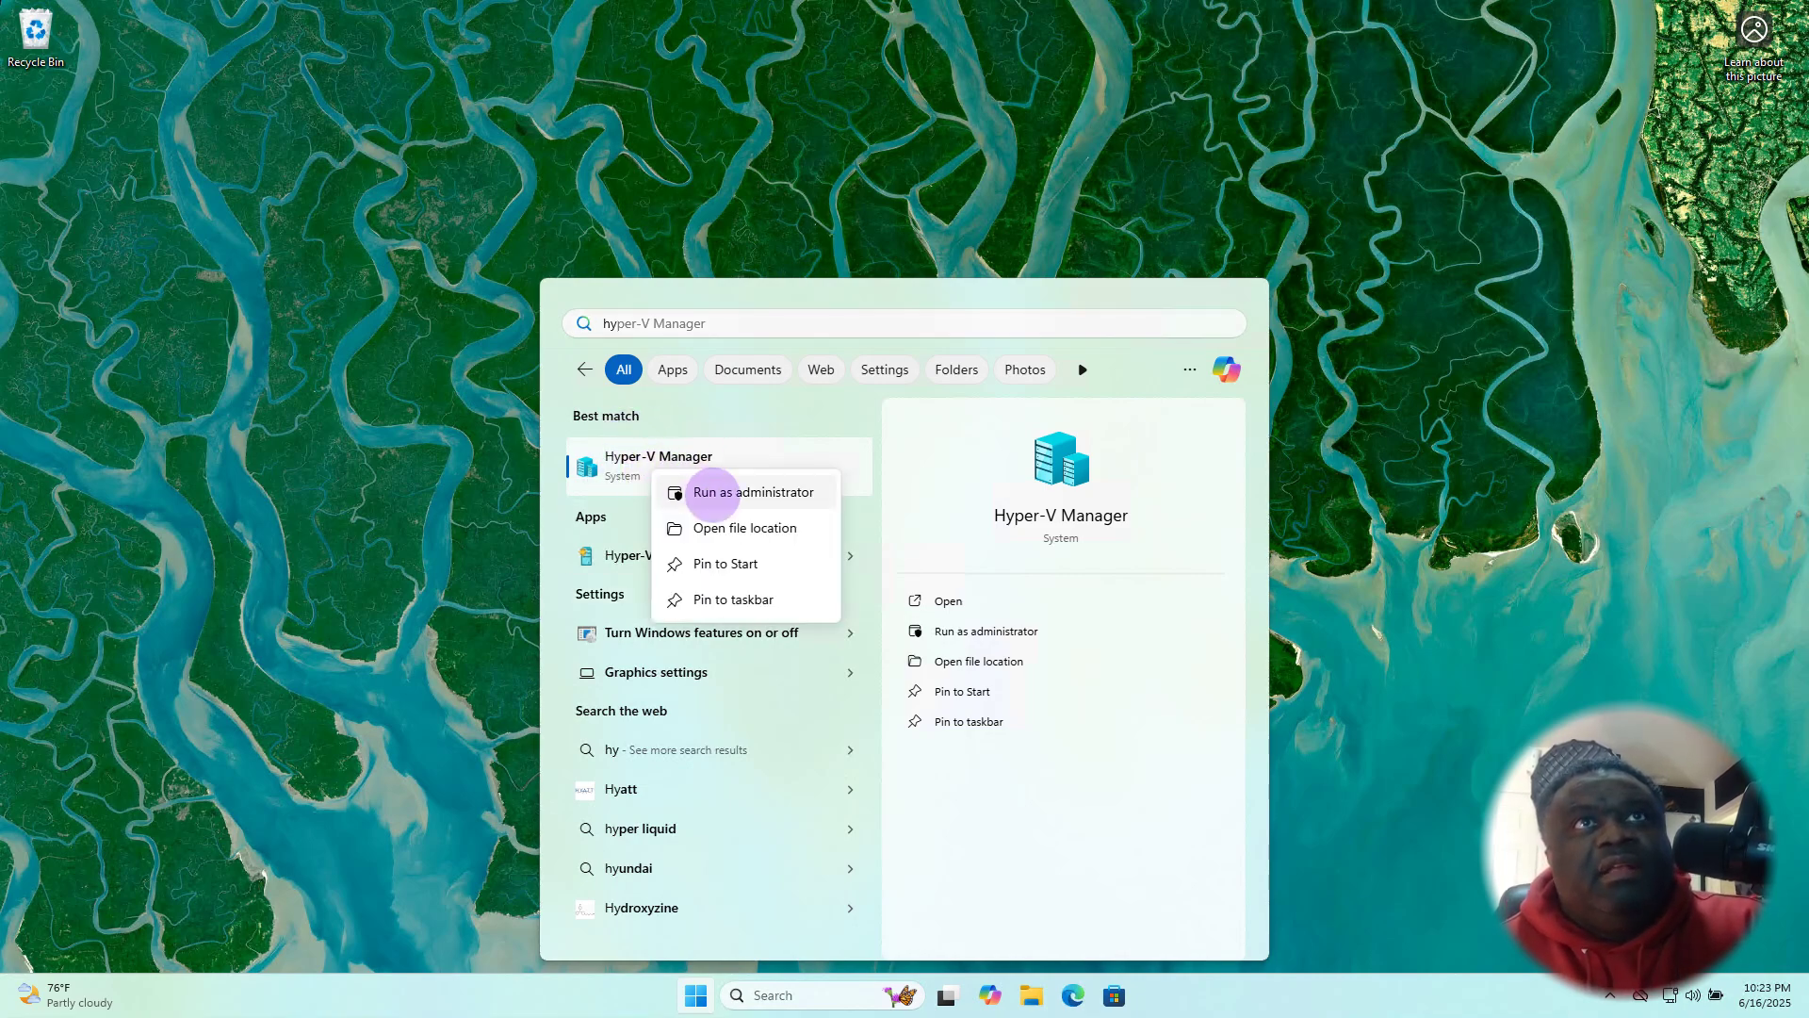
{"action": "left_click", "coordinate": [728, 563]}
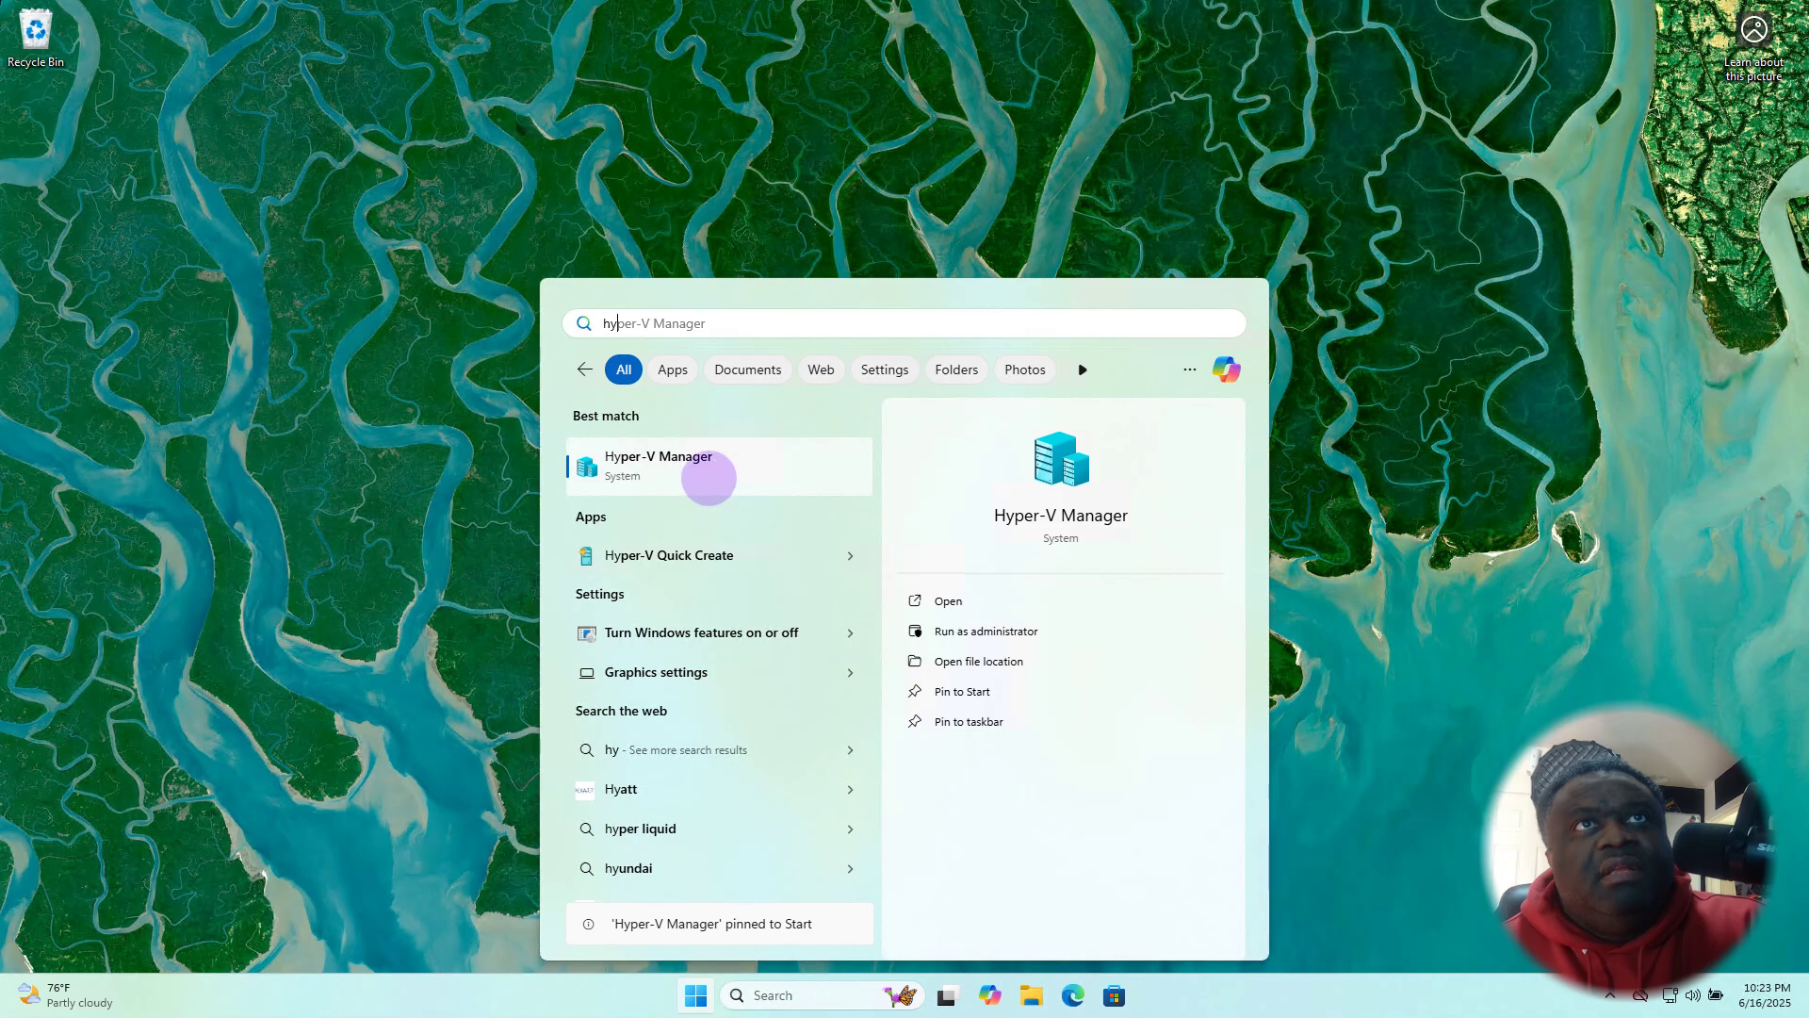
{"action": "right_click", "coordinate": [709, 476]}
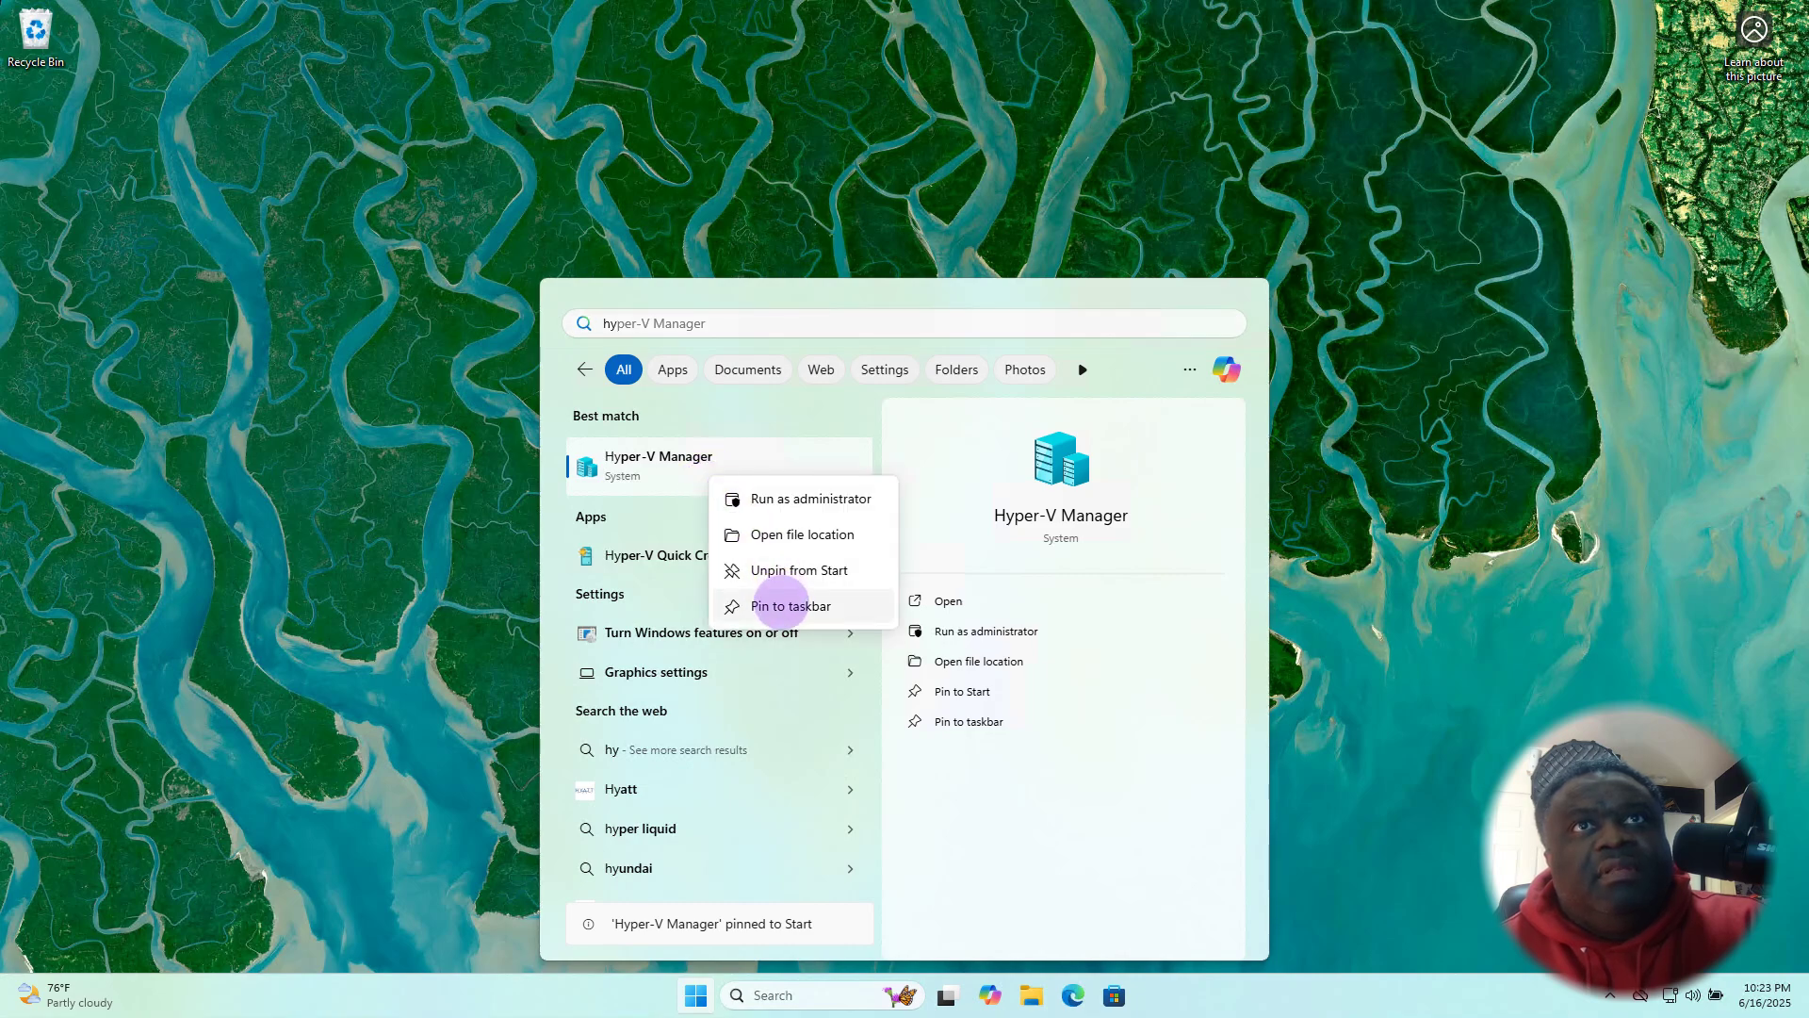
{"action": "left_click", "coordinate": [780, 606]}
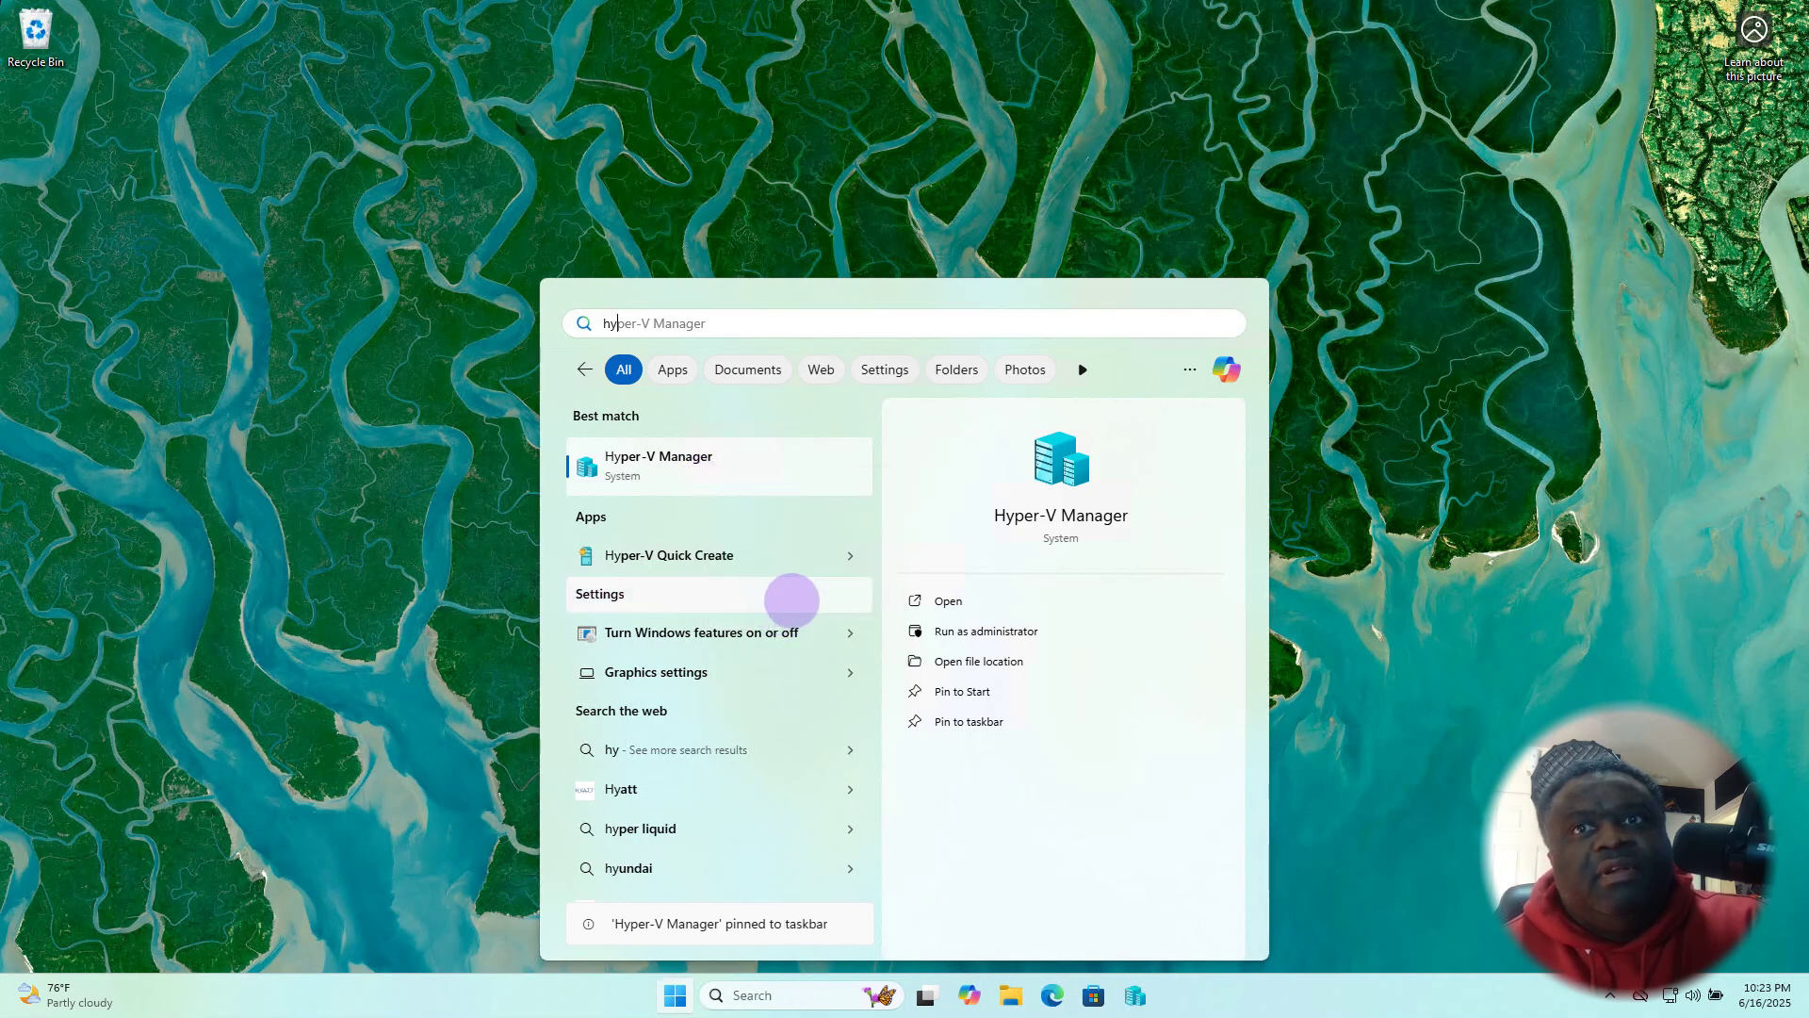
{"action": "left_click", "coordinate": [1327, 457]}
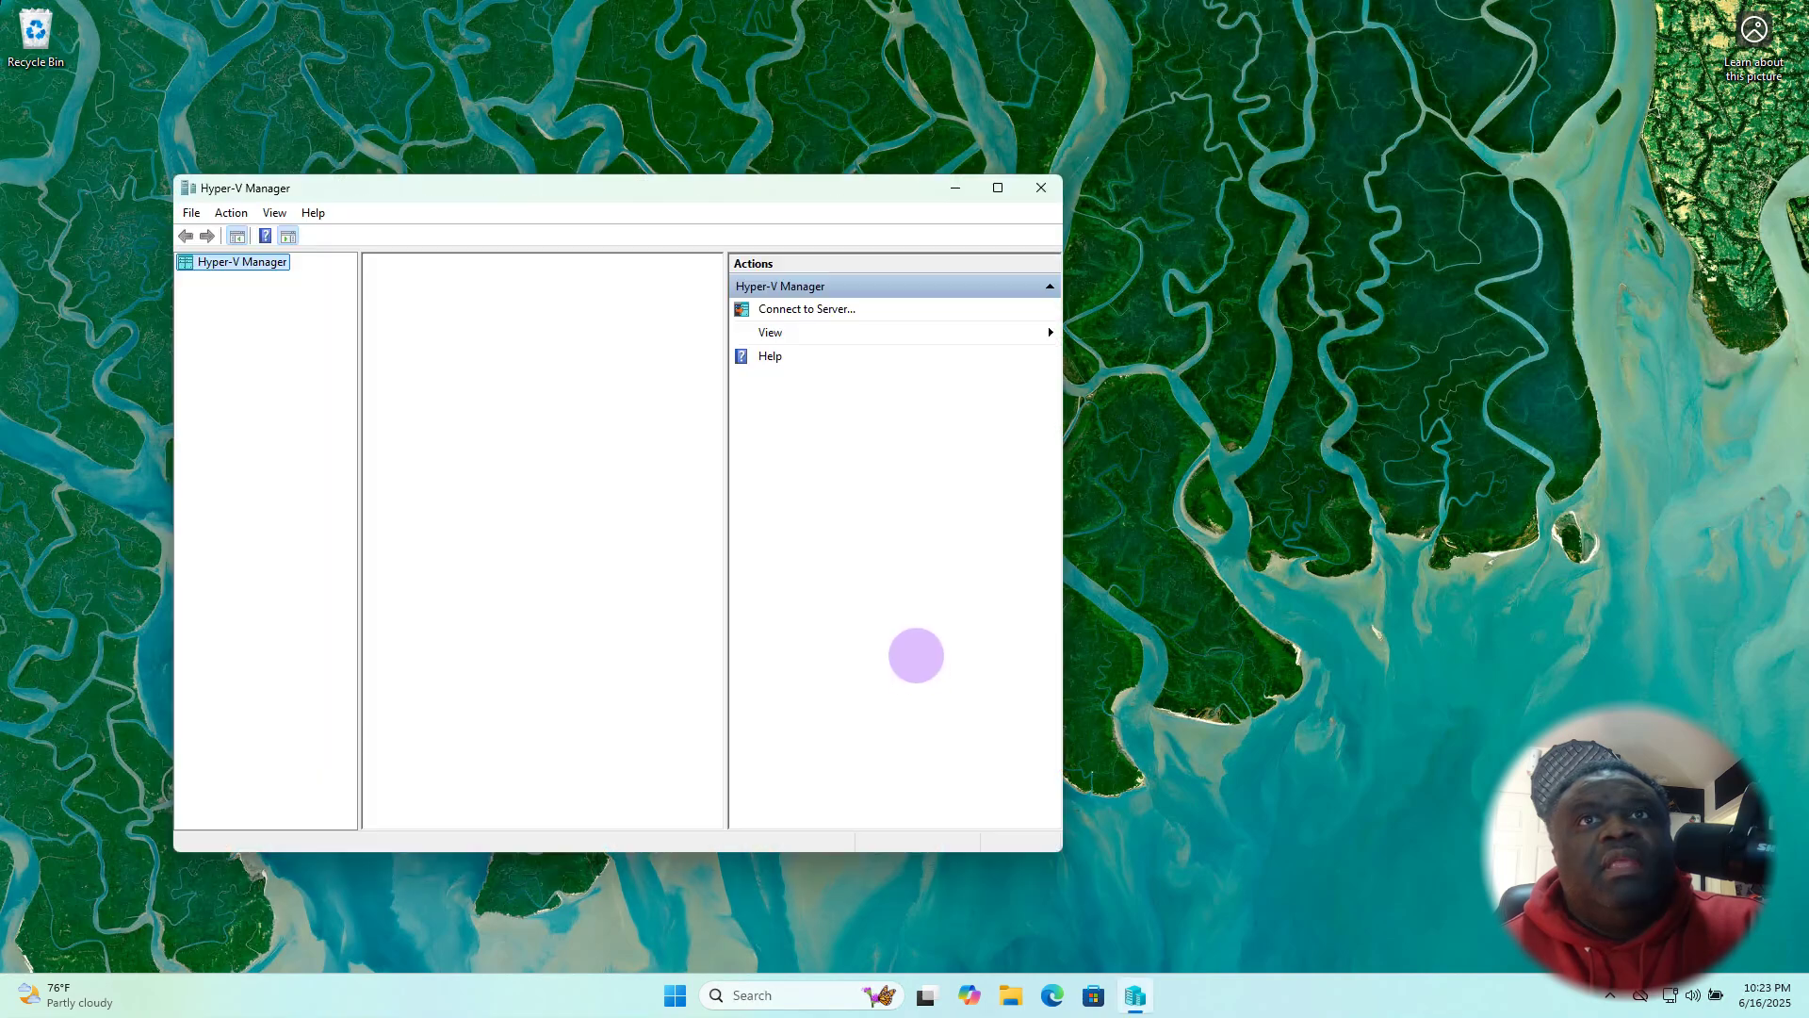
Select the local server in Hyper-V Manager and enlarge the window to show its virtual machine panes and actions in full.
{"action": "left_click_drag", "start_coordinate": [504, 195], "coordinate": [685, 184]}
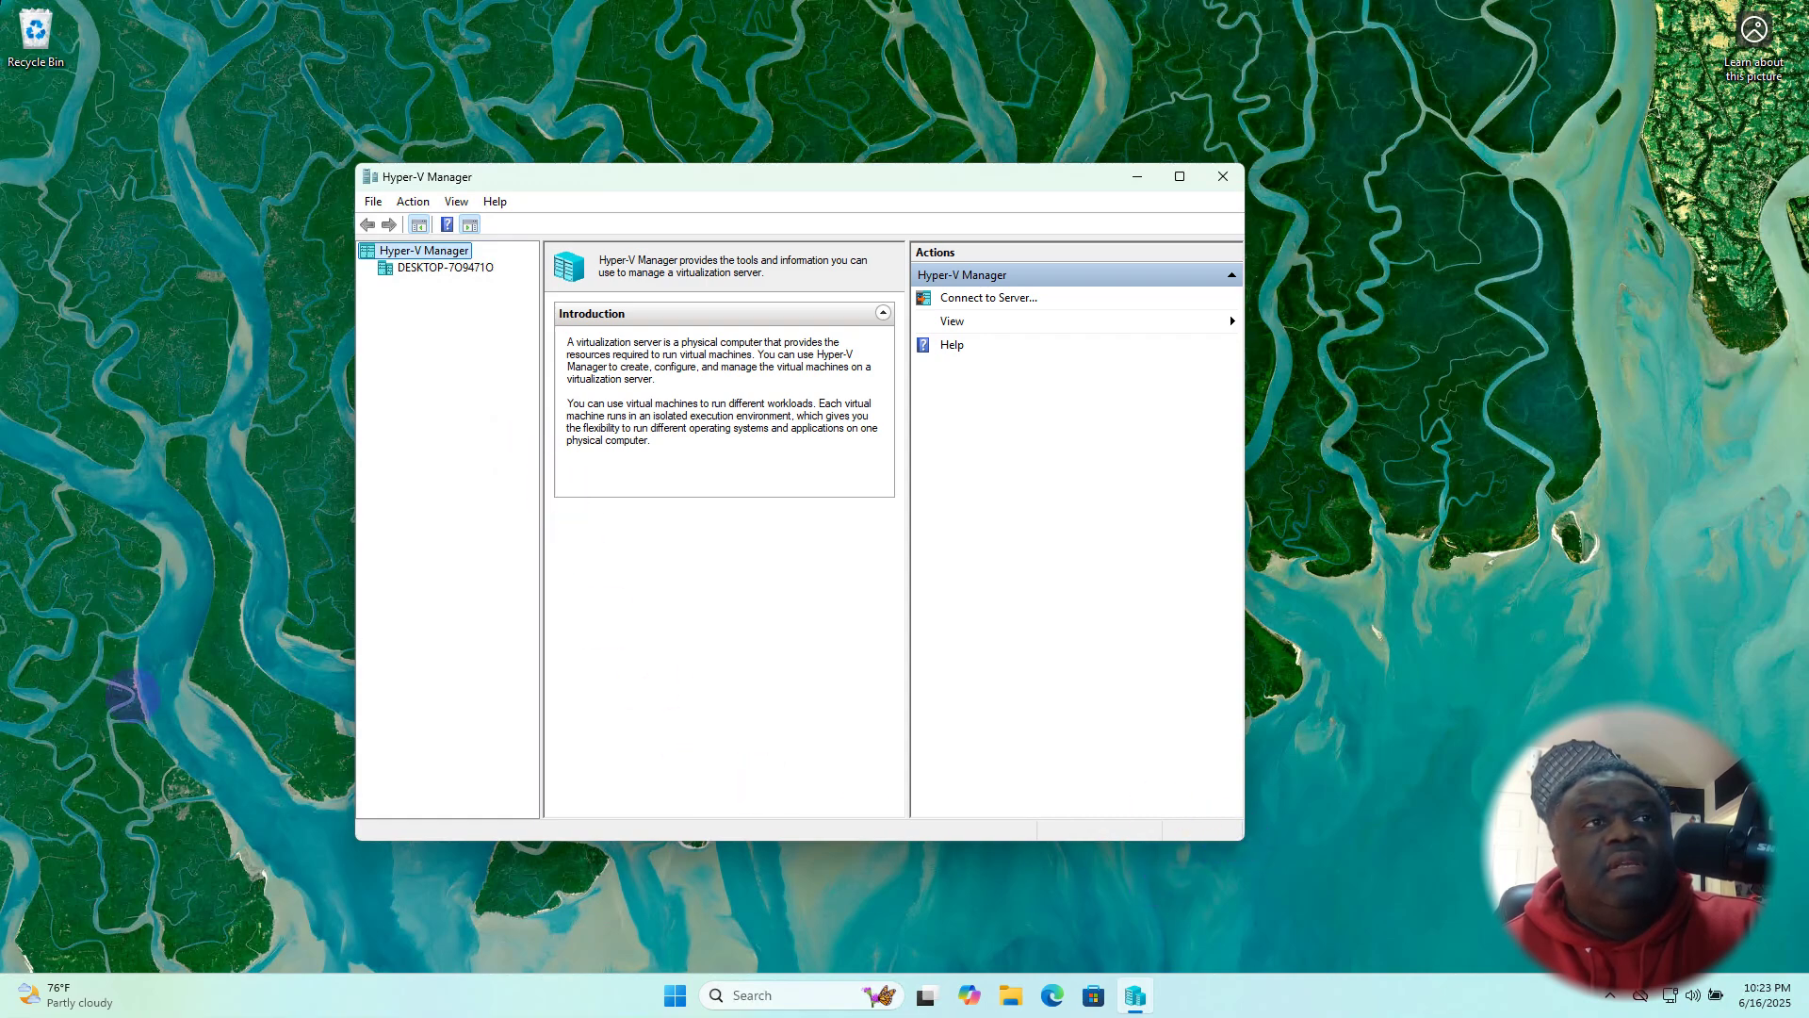
{"action": "left_click_drag", "start_coordinate": [365, 841], "coordinate": [302, 893]}
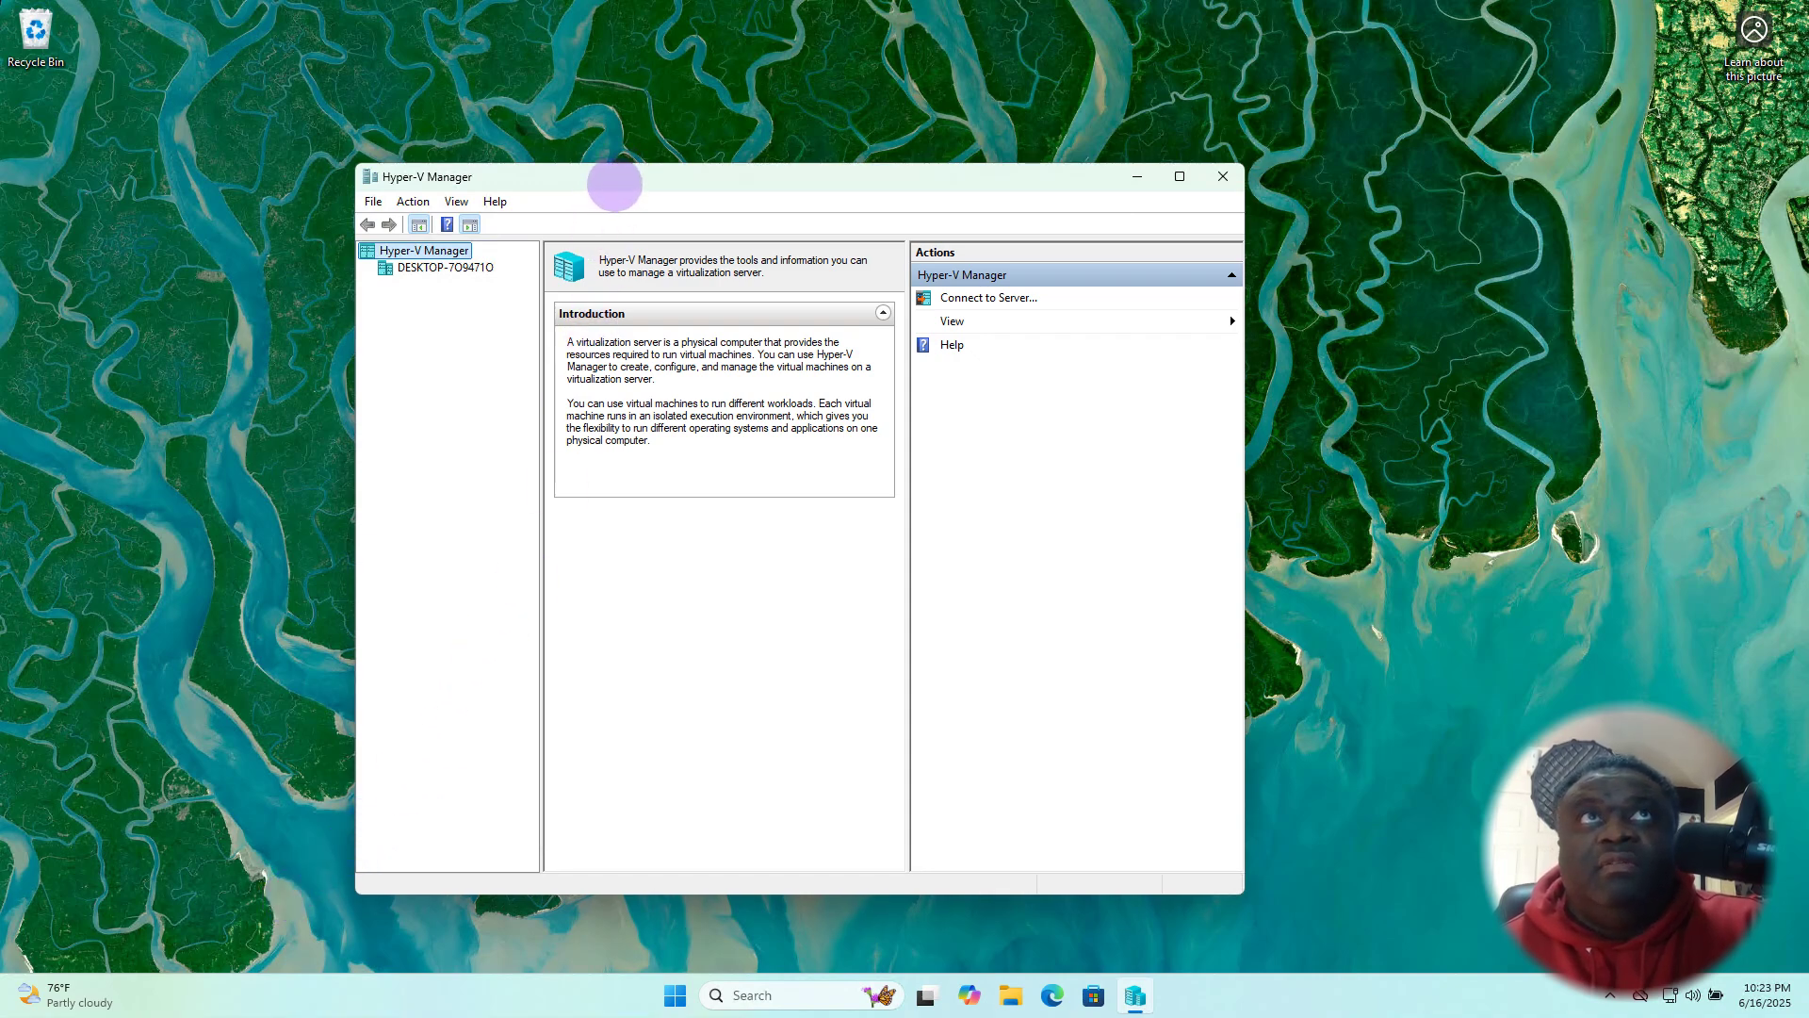
{"action": "left_click_drag", "start_coordinate": [613, 178], "coordinate": [623, 111]}
{"action": "left_click", "coordinate": [456, 191]}
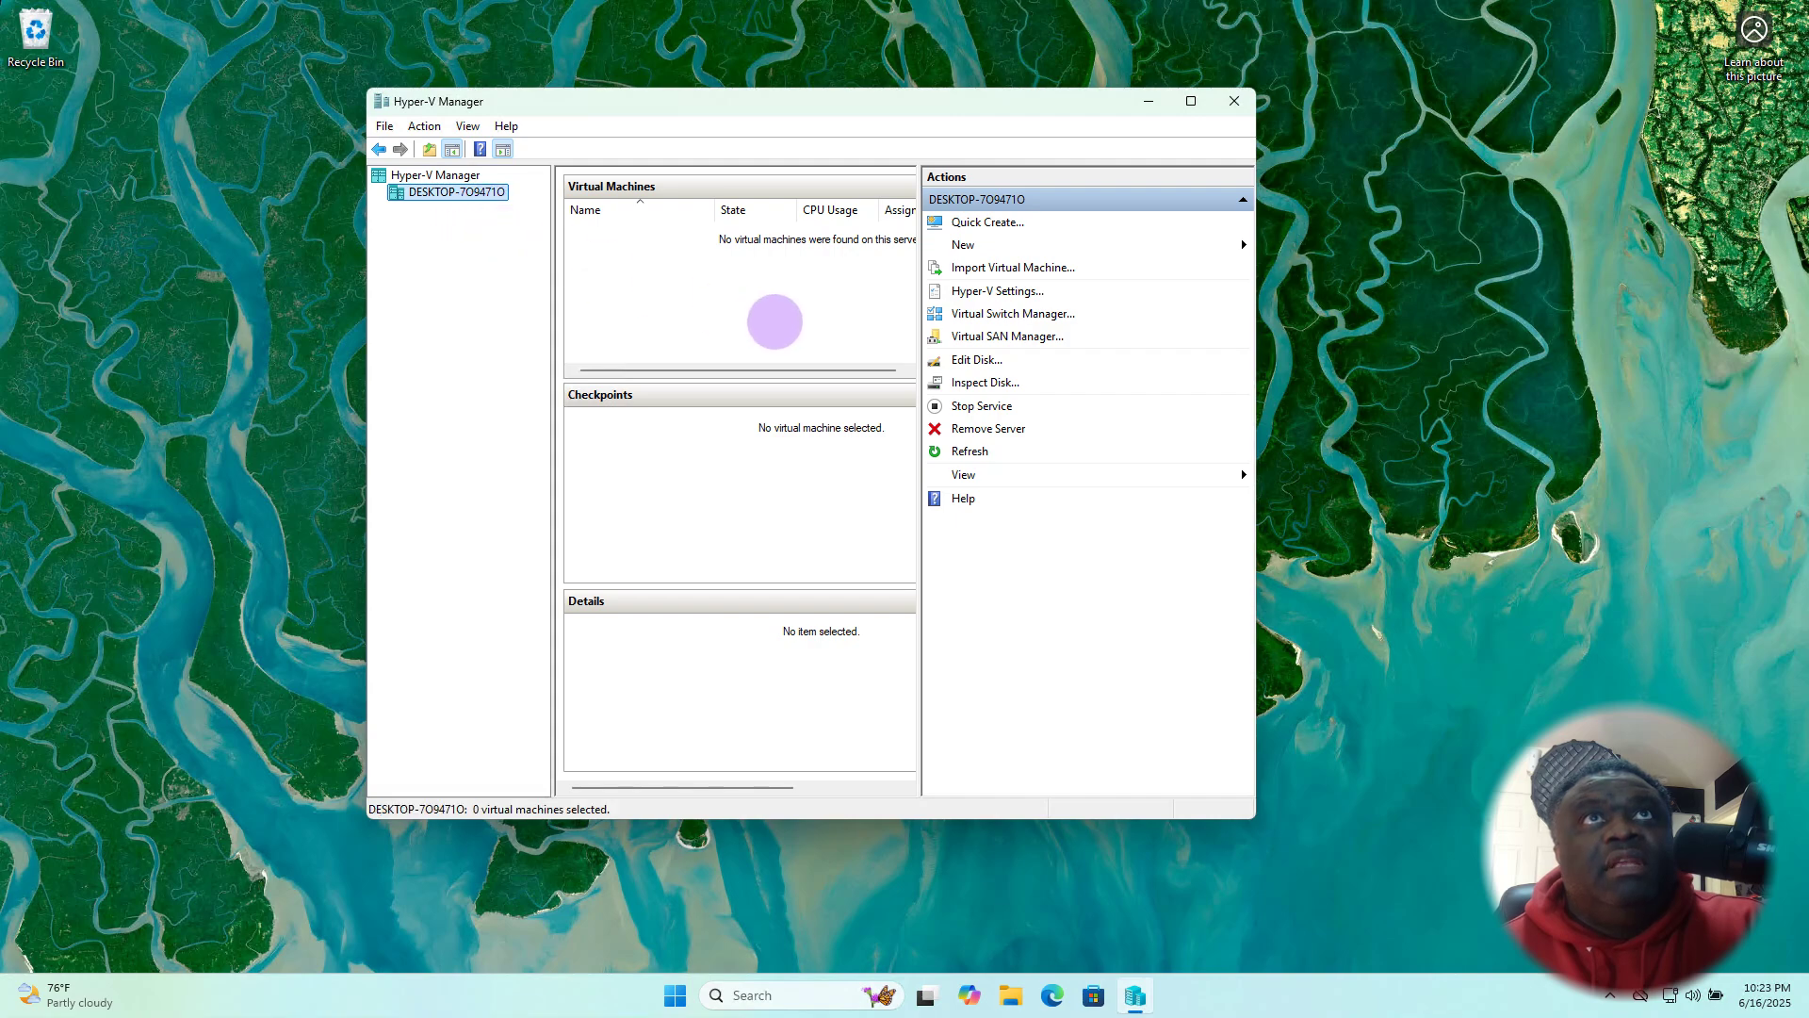
{"action": "left_click_drag", "start_coordinate": [361, 412], "coordinate": [184, 420]}
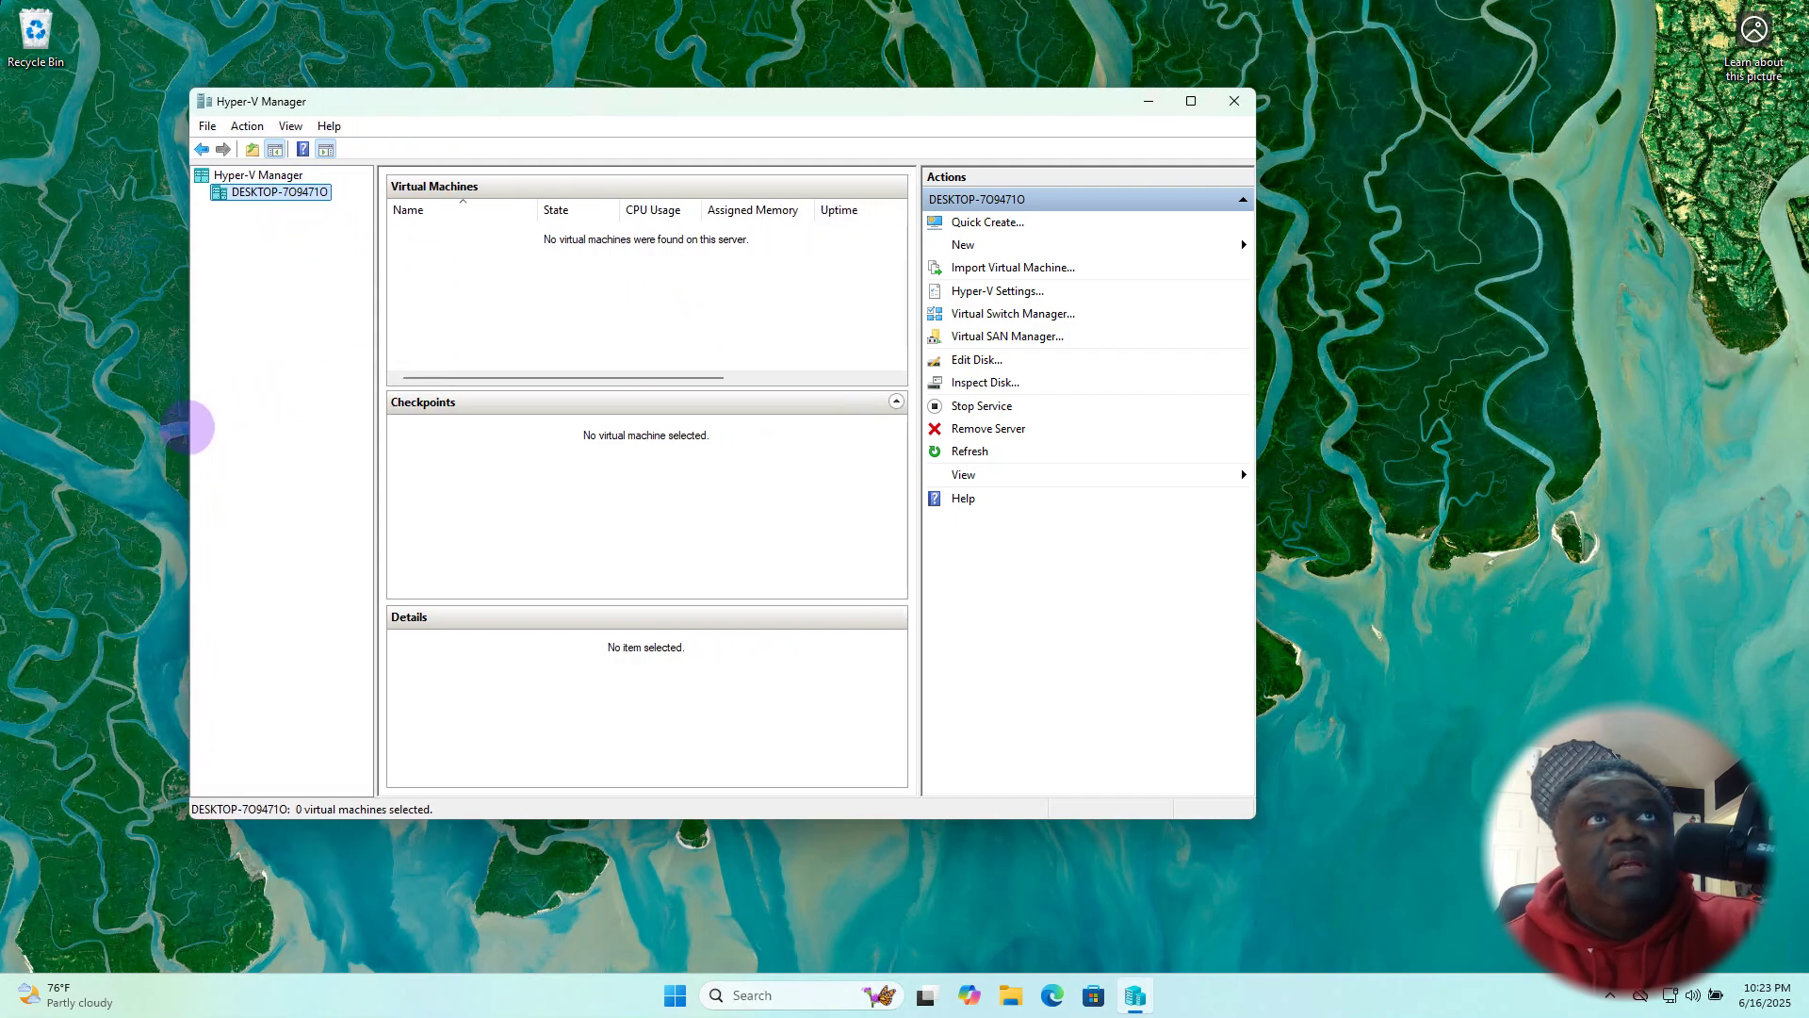
{"action": "left_click_drag", "start_coordinate": [1260, 557], "coordinate": [1495, 597]}
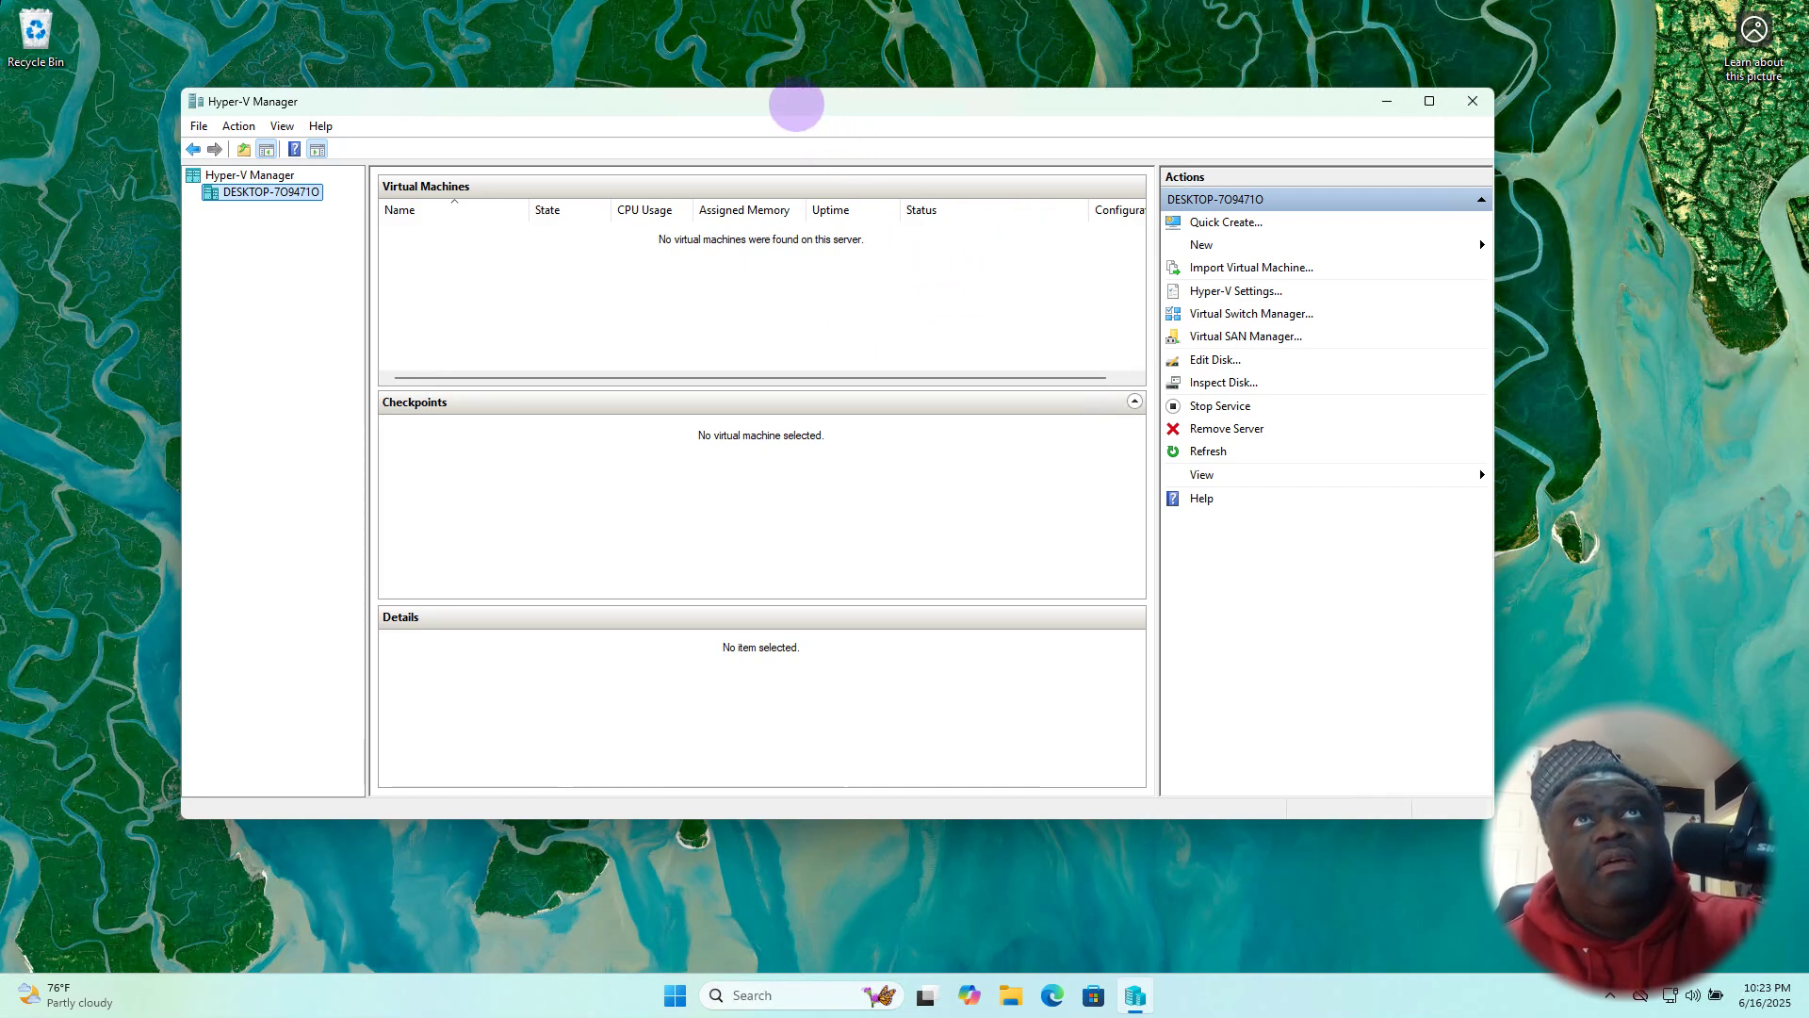
{"action": "left_click_drag", "start_coordinate": [796, 103], "coordinate": [795, 161]}
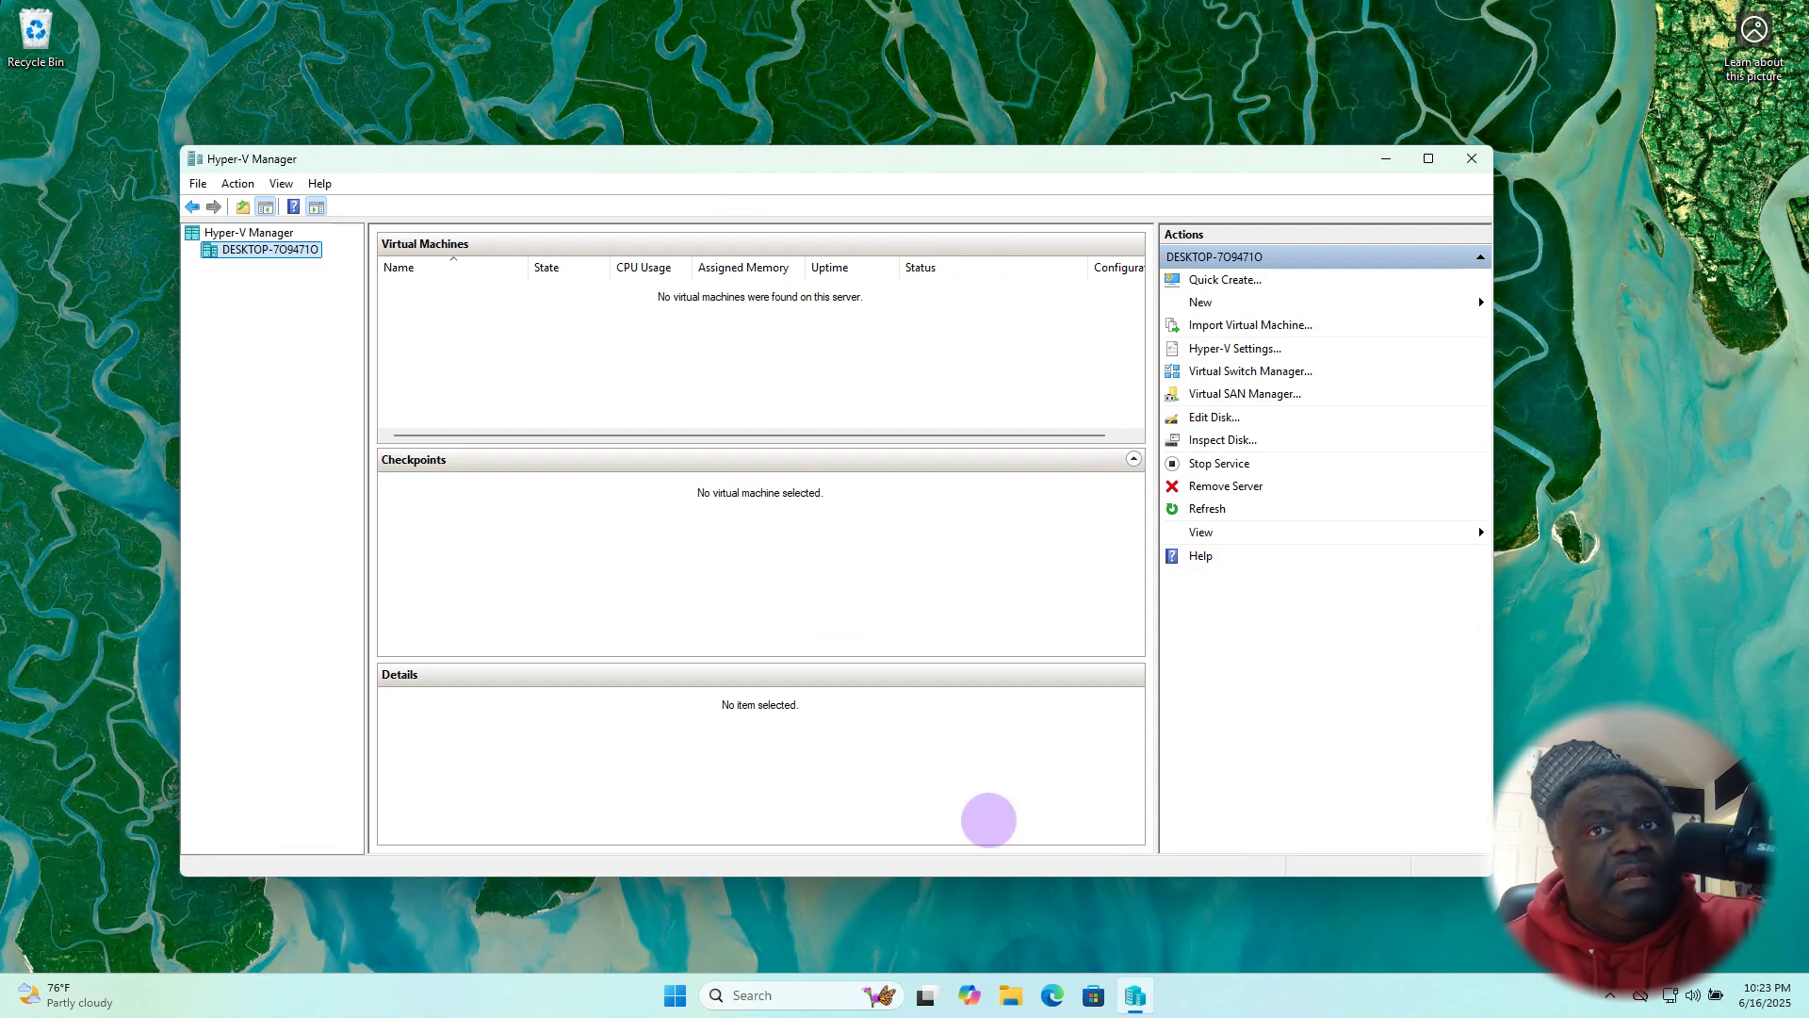
Switch to Microsoft Edge, maximize its window and search the web for "download windows 11 iso".
{"action": "left_click", "coordinate": [1052, 995]}
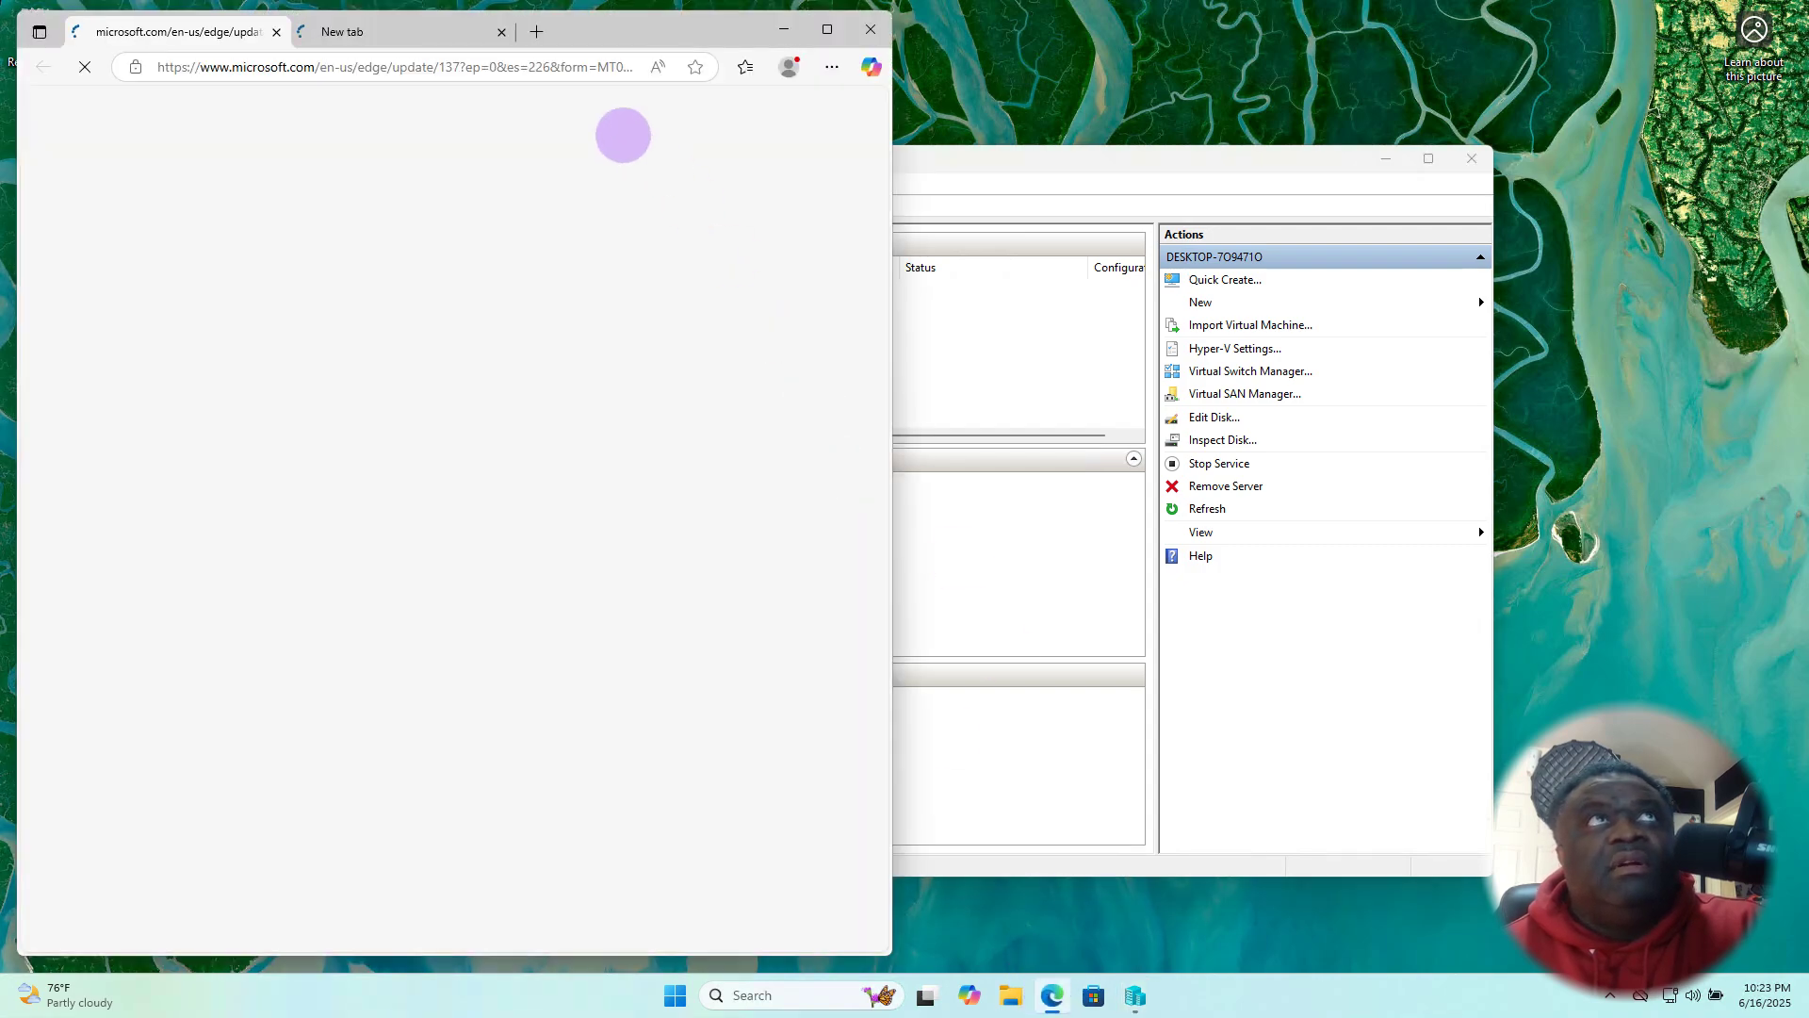
{"action": "left_click", "coordinate": [828, 29]}
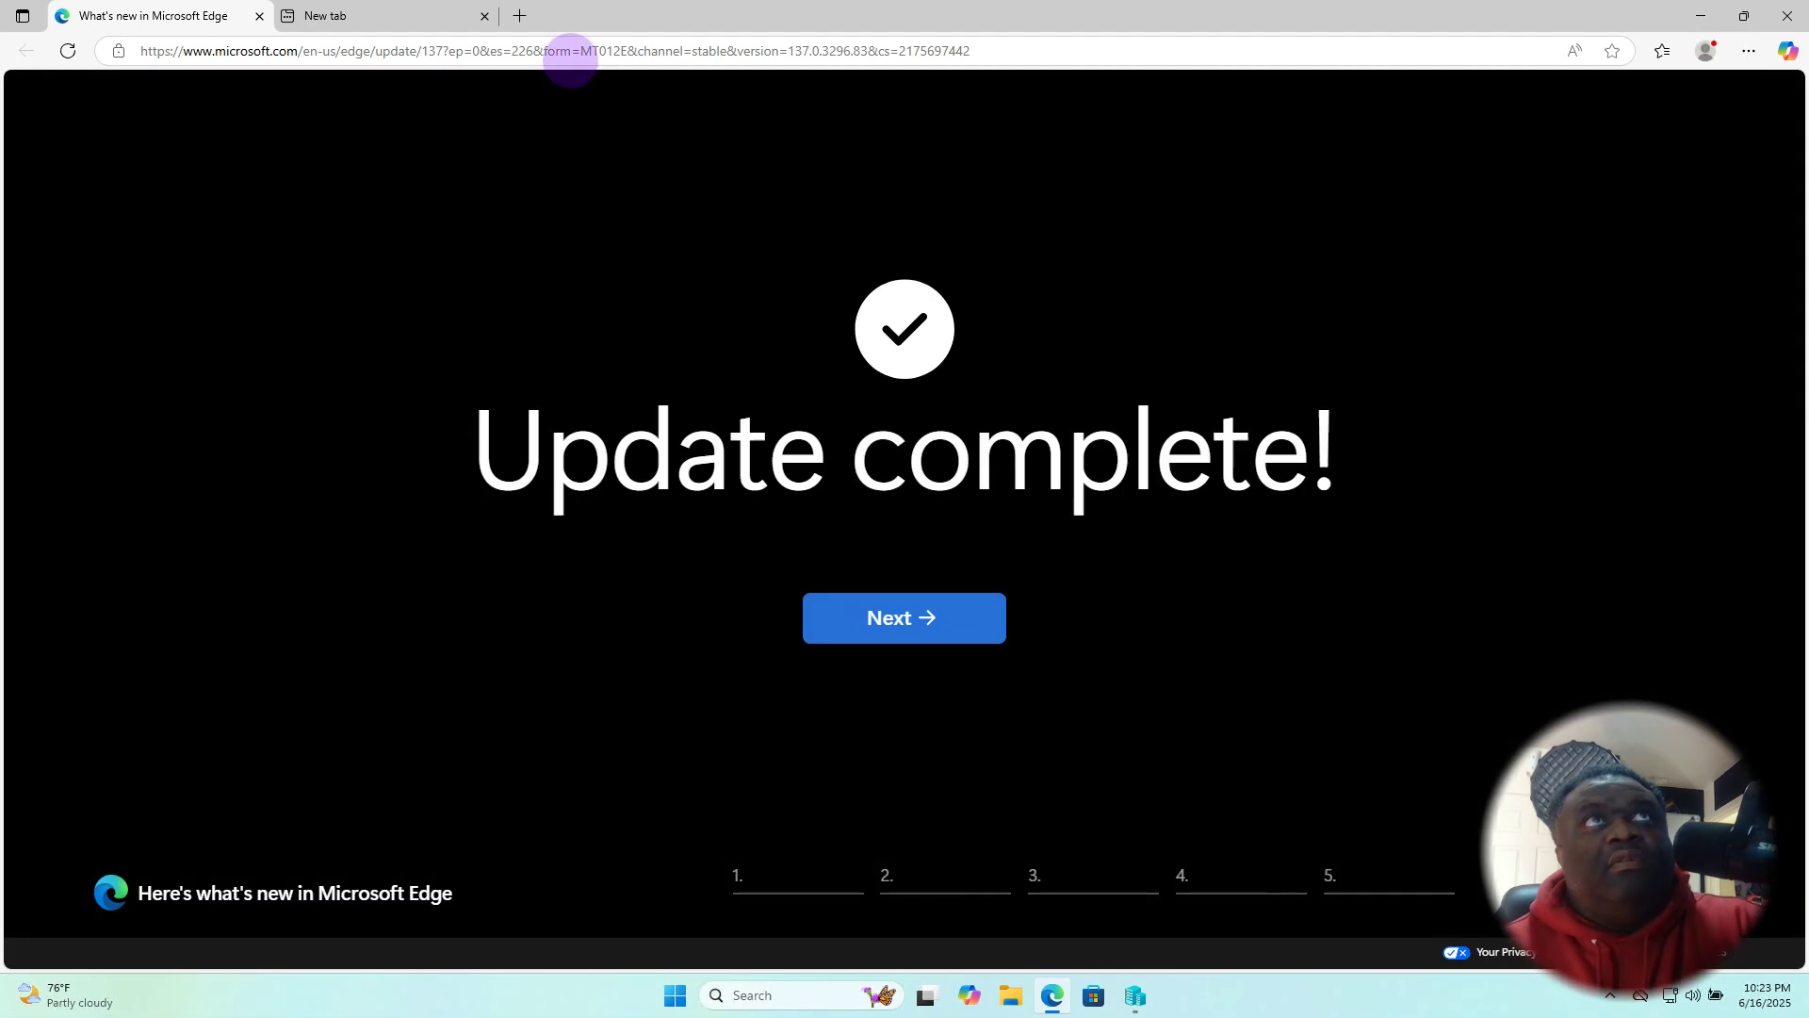
{"action": "left_click", "coordinate": [571, 51]}
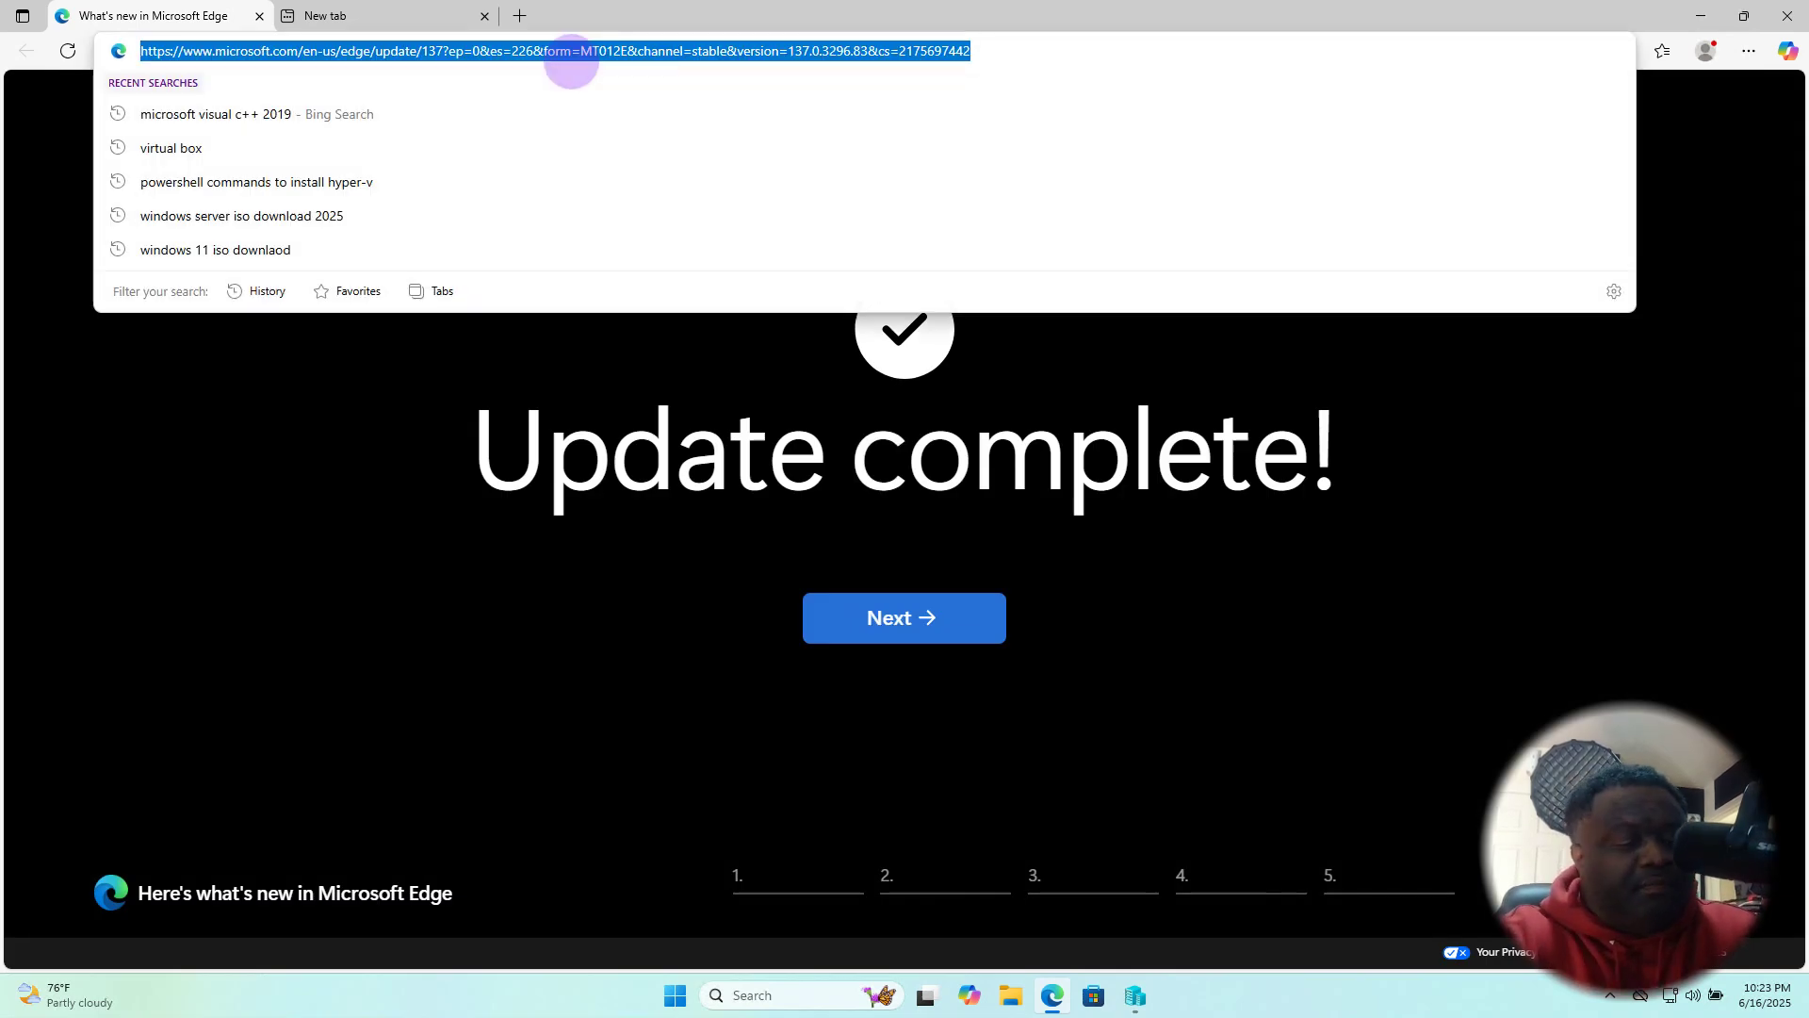
{"action": "type", "text": "microsoft visual c++ 2019"}
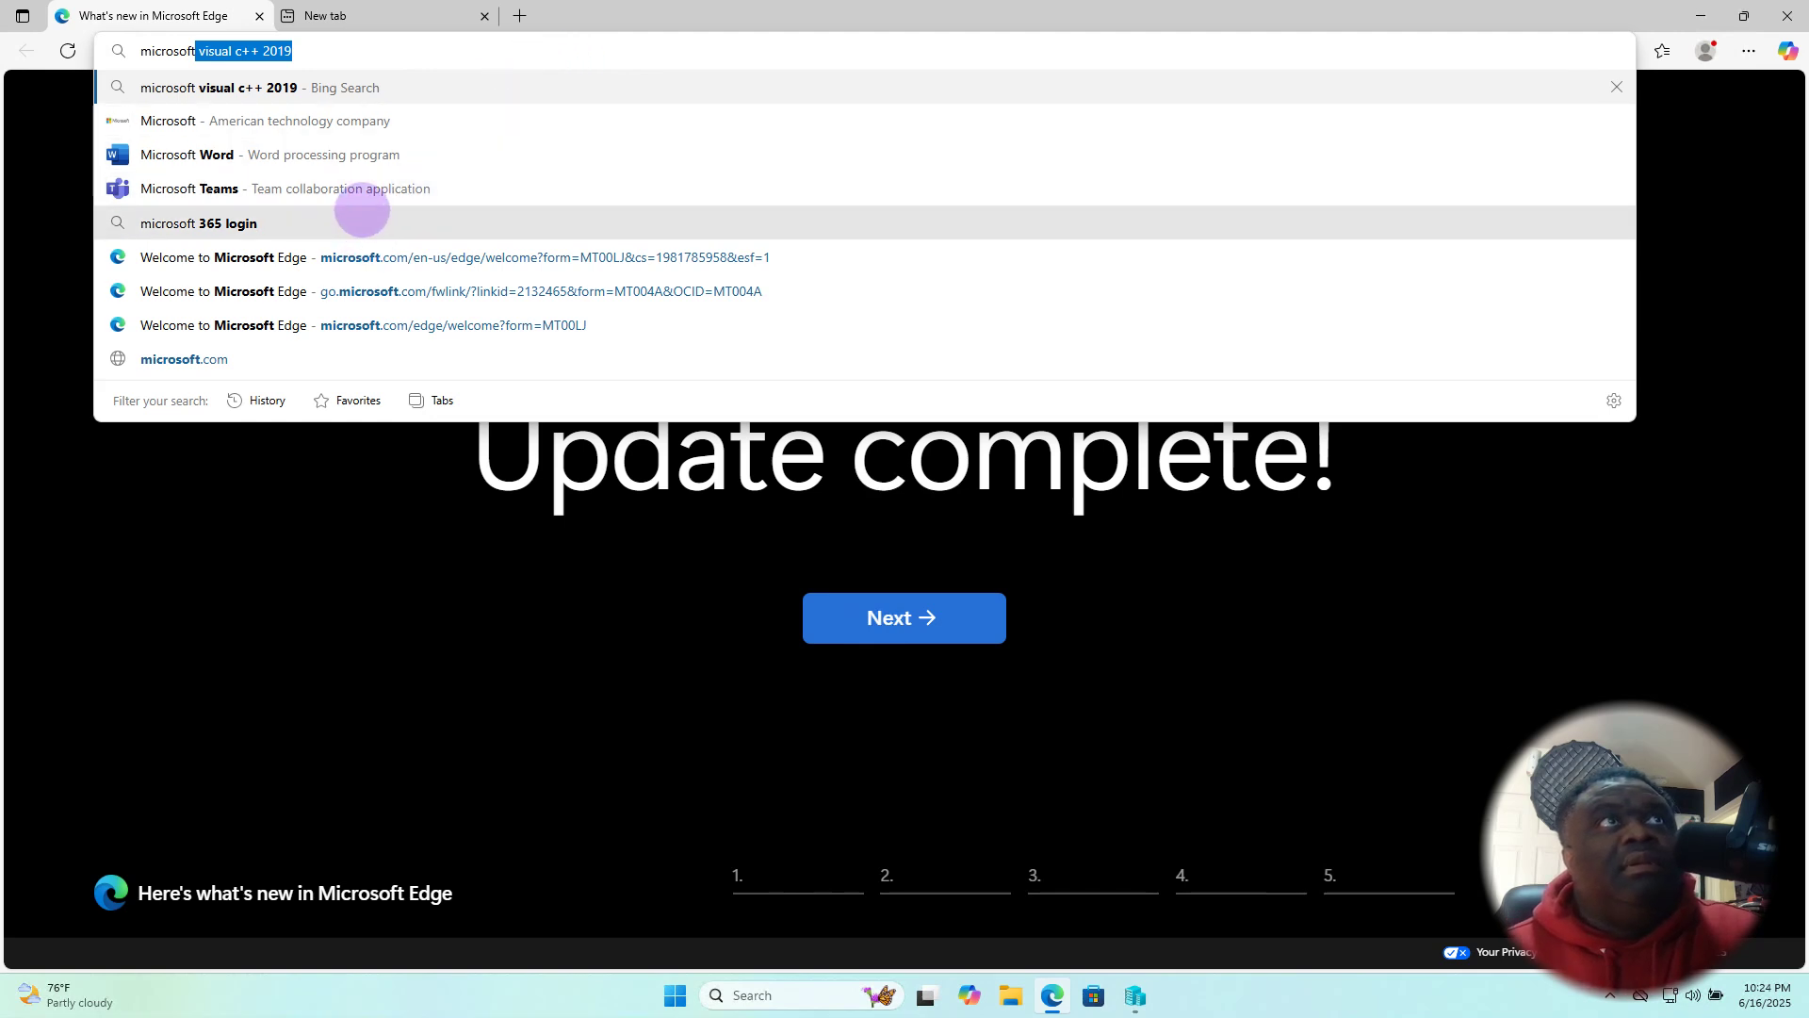
{"action": "left_click", "coordinate": [329, 47]}
{"action": "left_click_drag", "start_coordinate": [329, 47], "coordinate": [120, 45]}
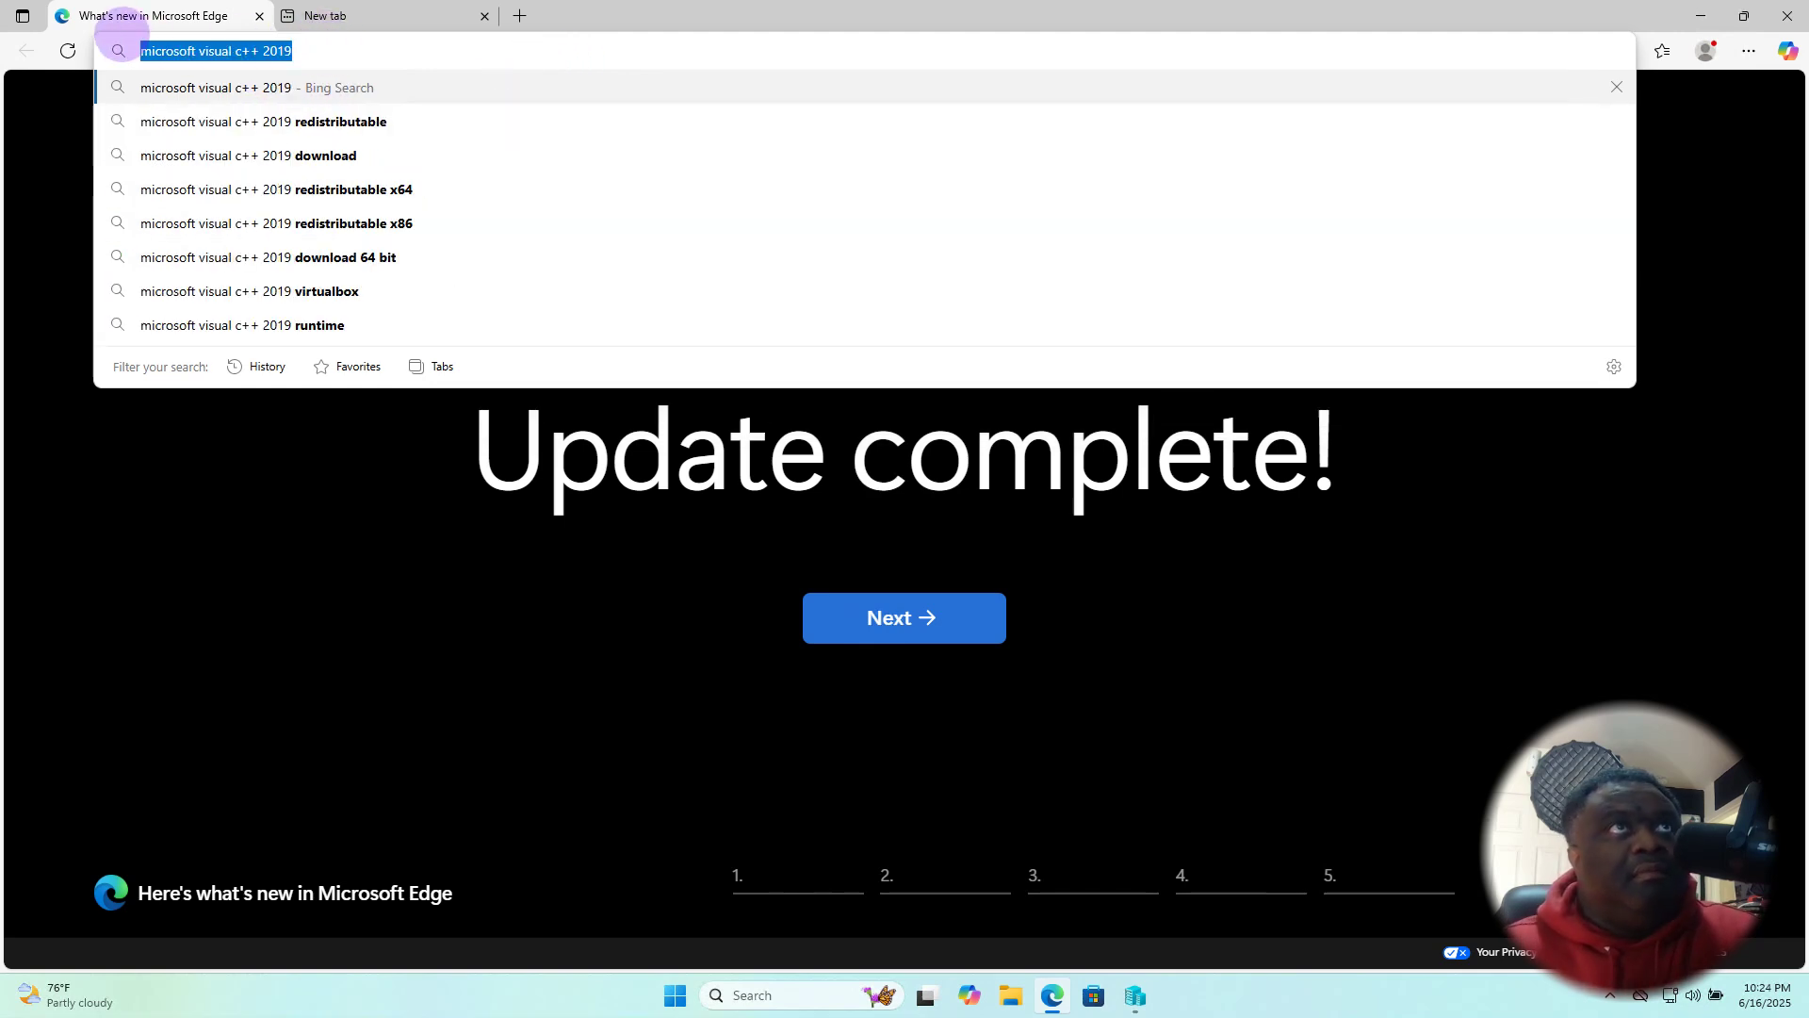
{"action": "type", "text": "do"}
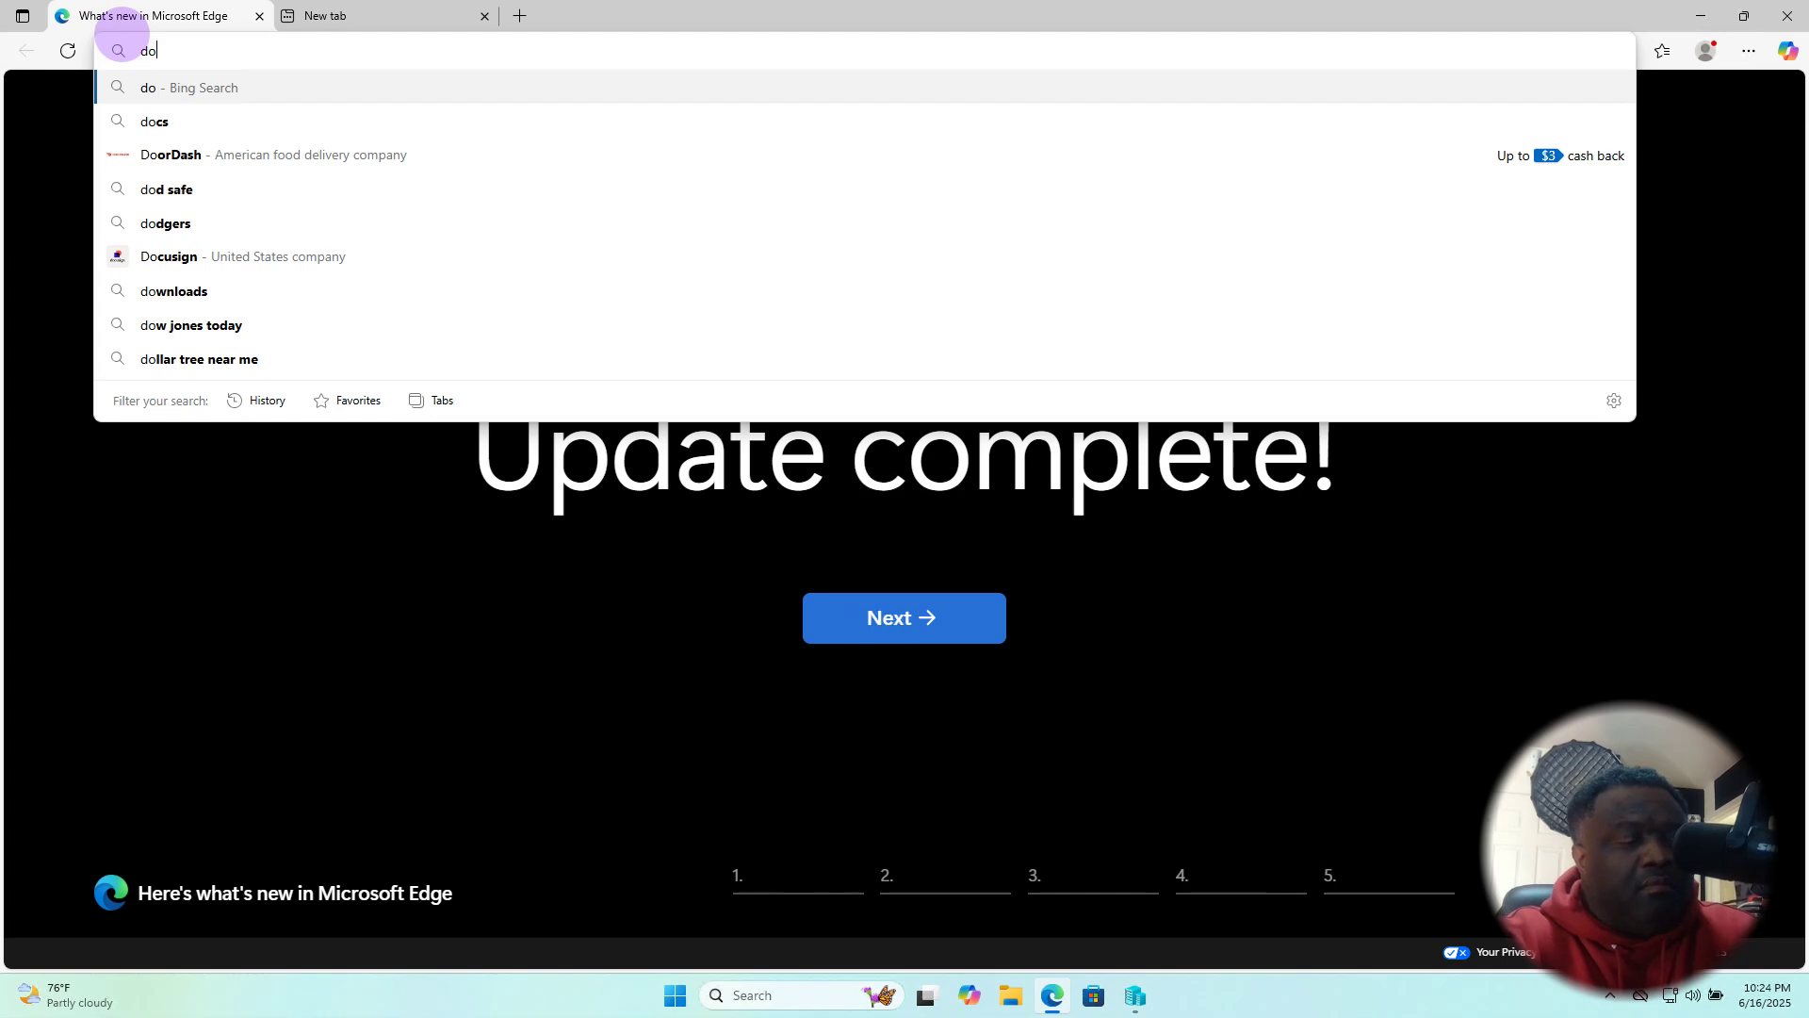
{"action": "type", "text": "wnload"}
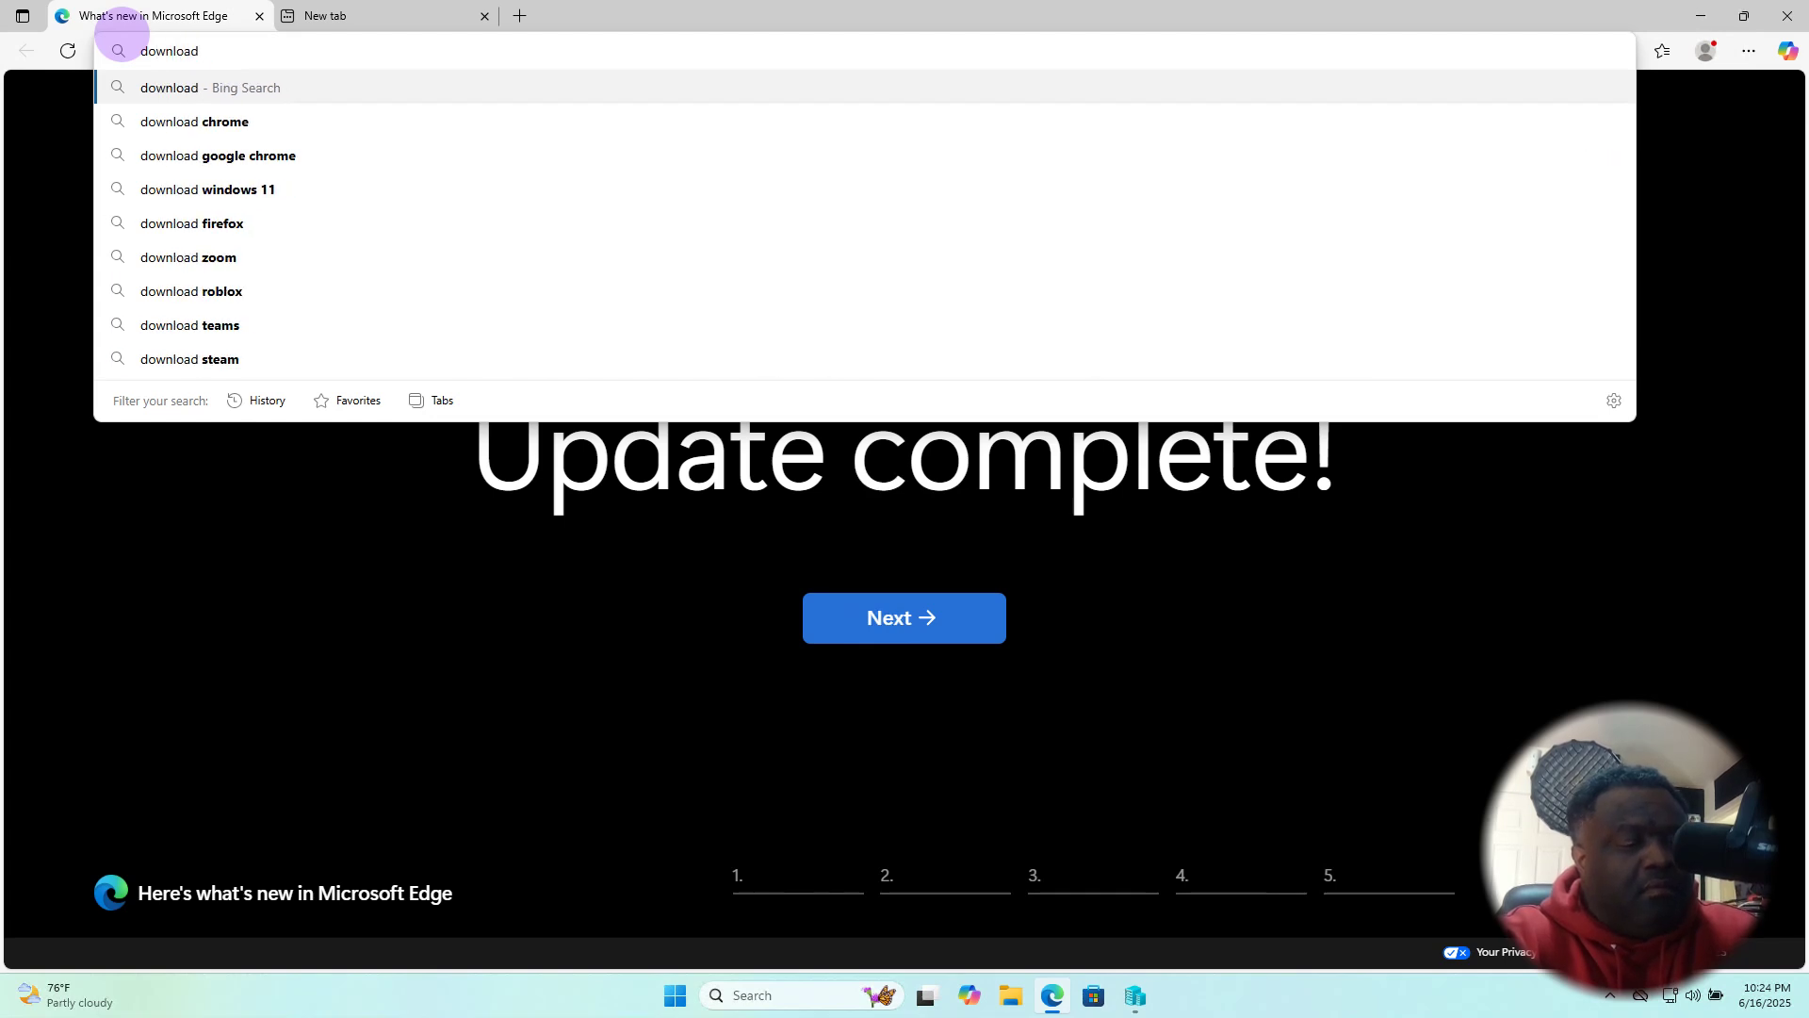
{"action": "type", "text": " windows"}
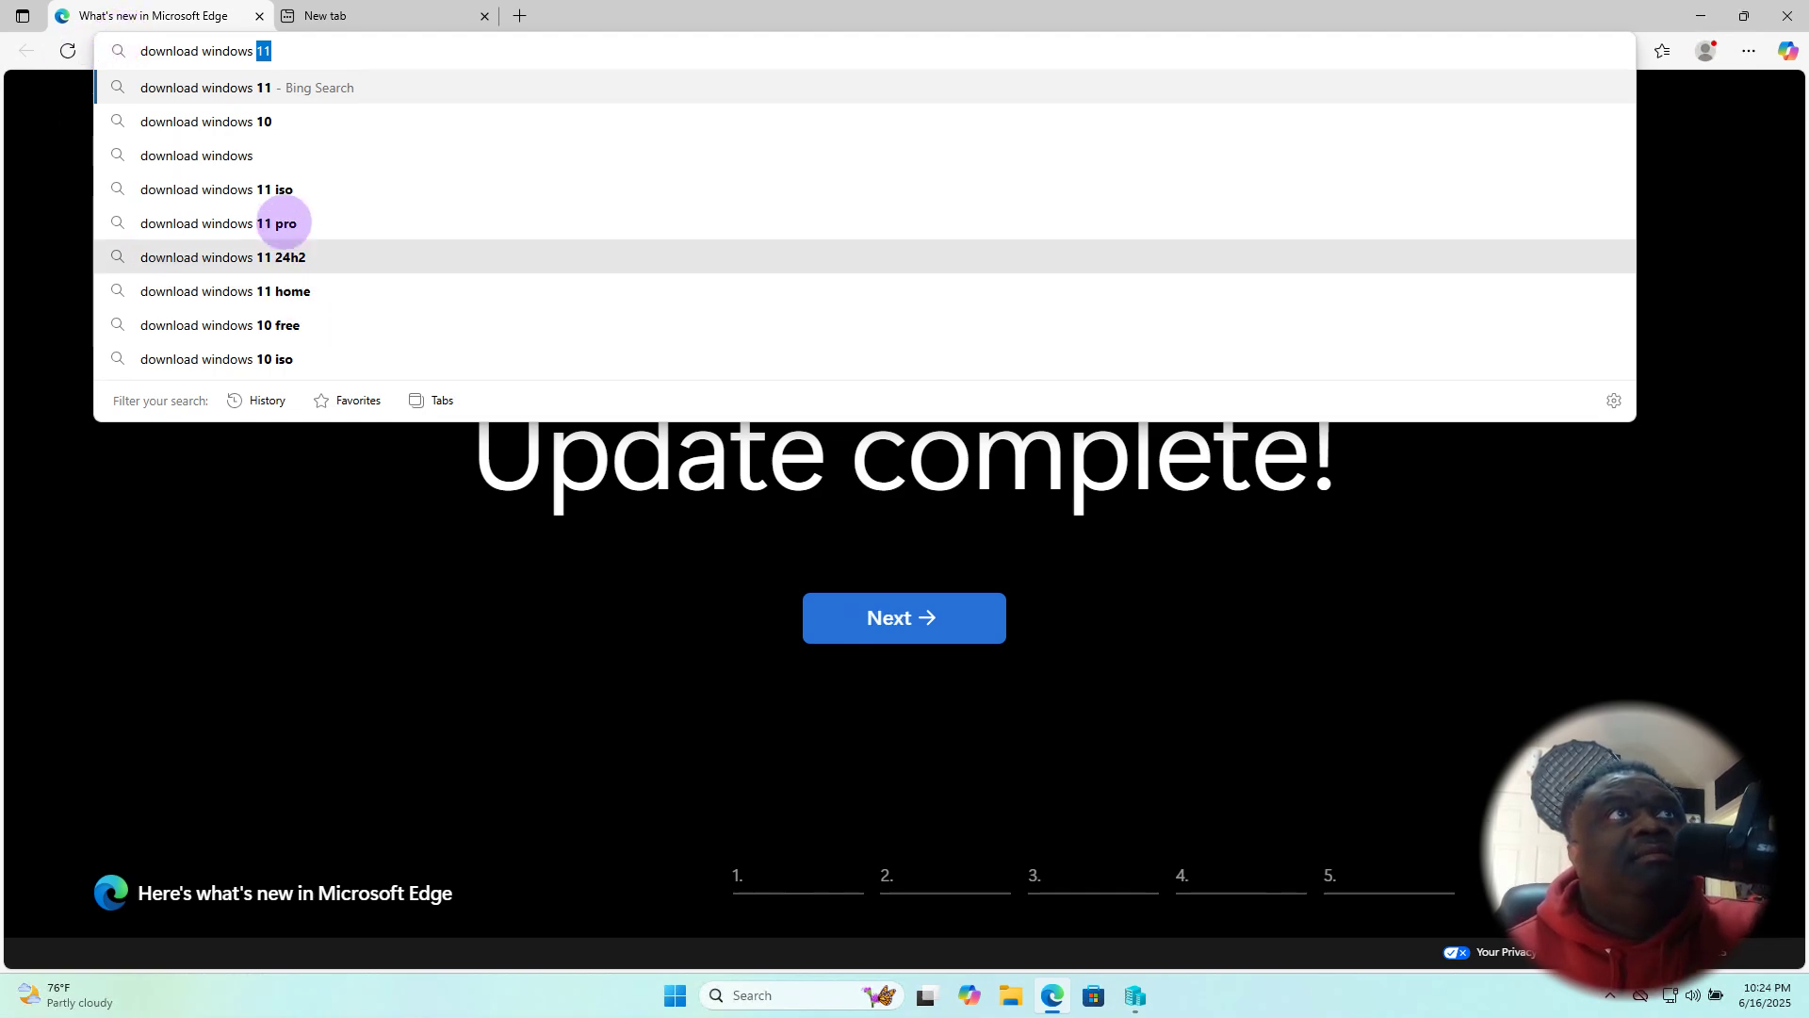
{"action": "left_click", "coordinate": [285, 192]}
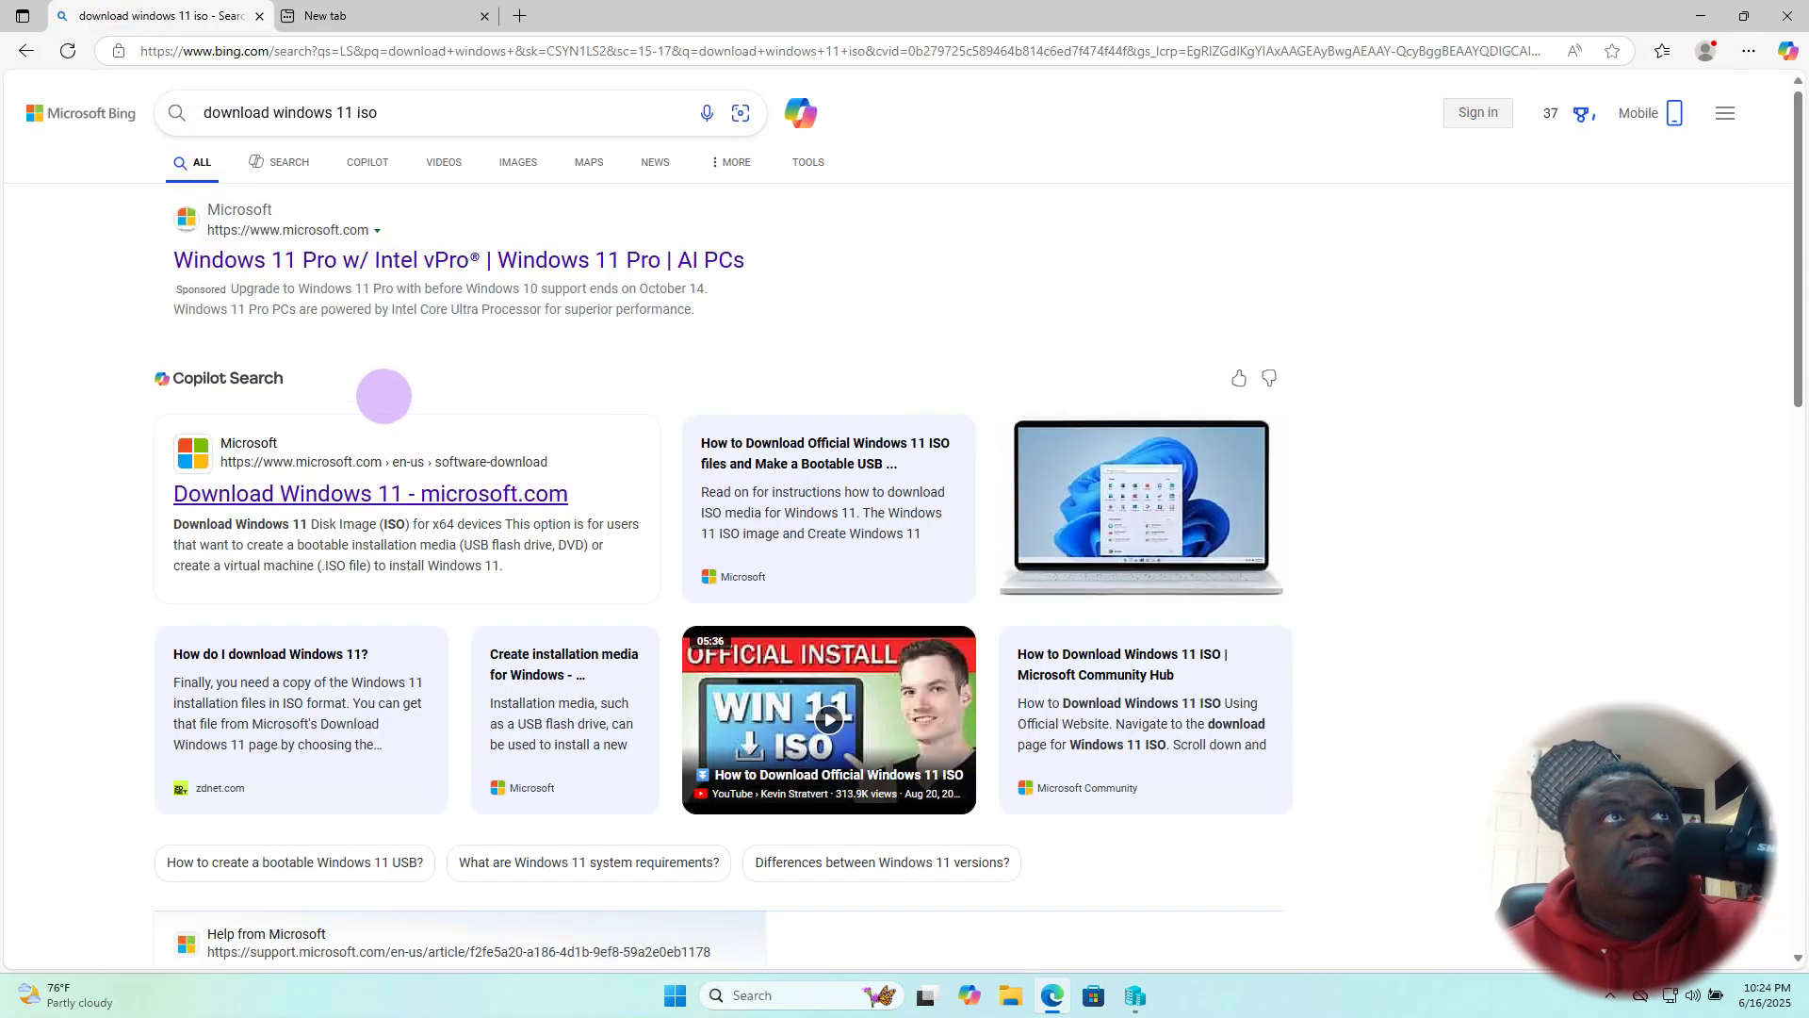
Open Microsoft's Download Windows 11 page from the search results and find the Disk Image (ISO) for x64 devices section.
{"action": "left_click", "coordinate": [370, 492]}
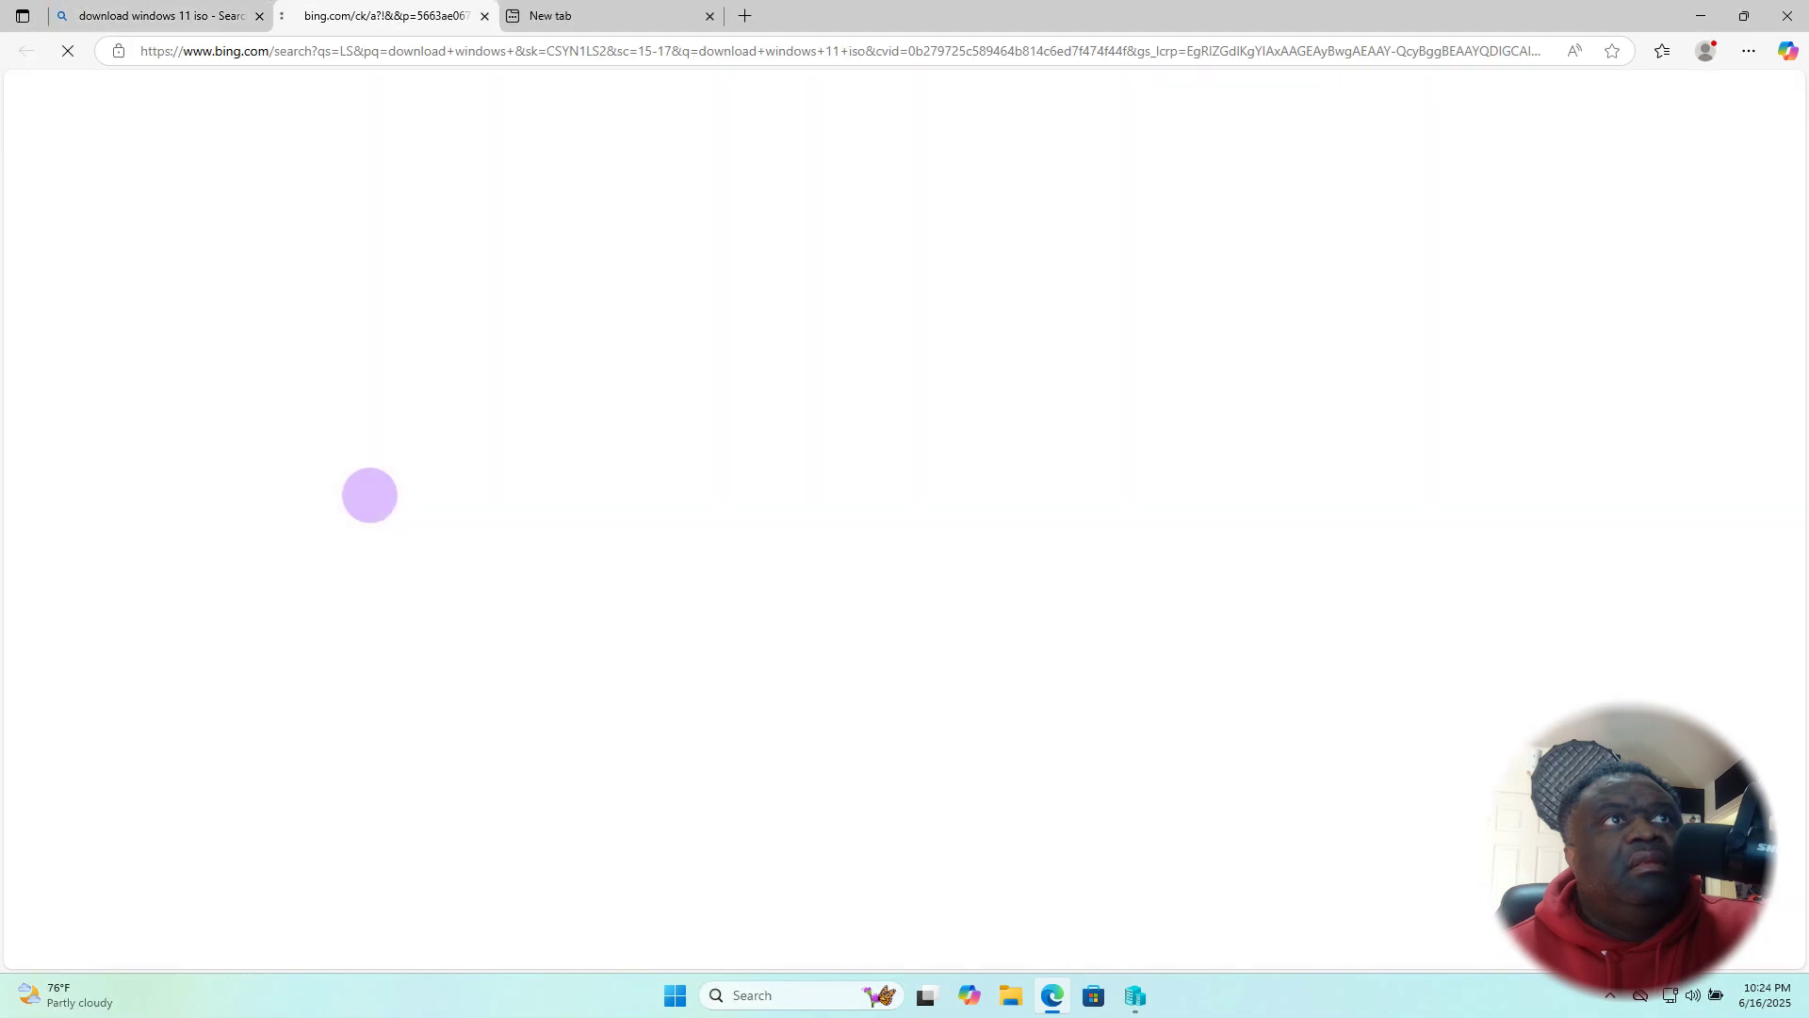
{"action": "scroll", "coordinate": [337, 326], "scroll_direction": "down", "scroll_amount": 1}
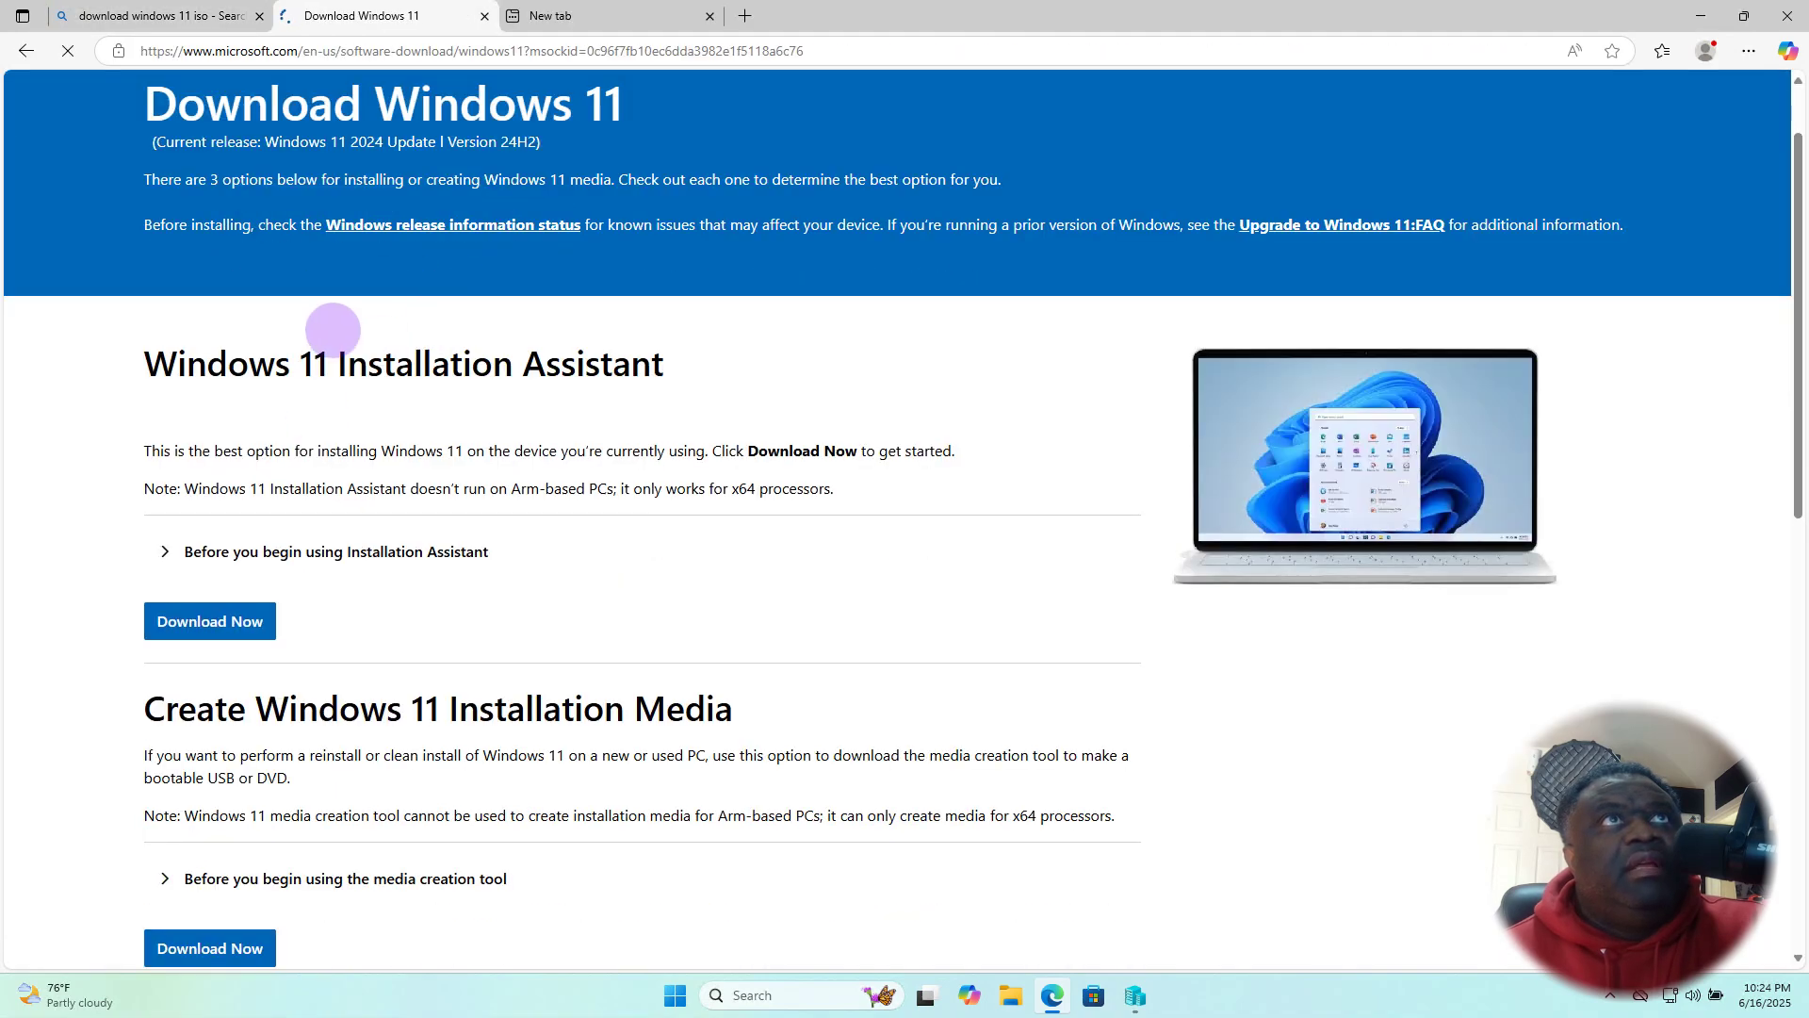
{"action": "scroll", "coordinate": [359, 415], "scroll_direction": "up", "scroll_amount": 1}
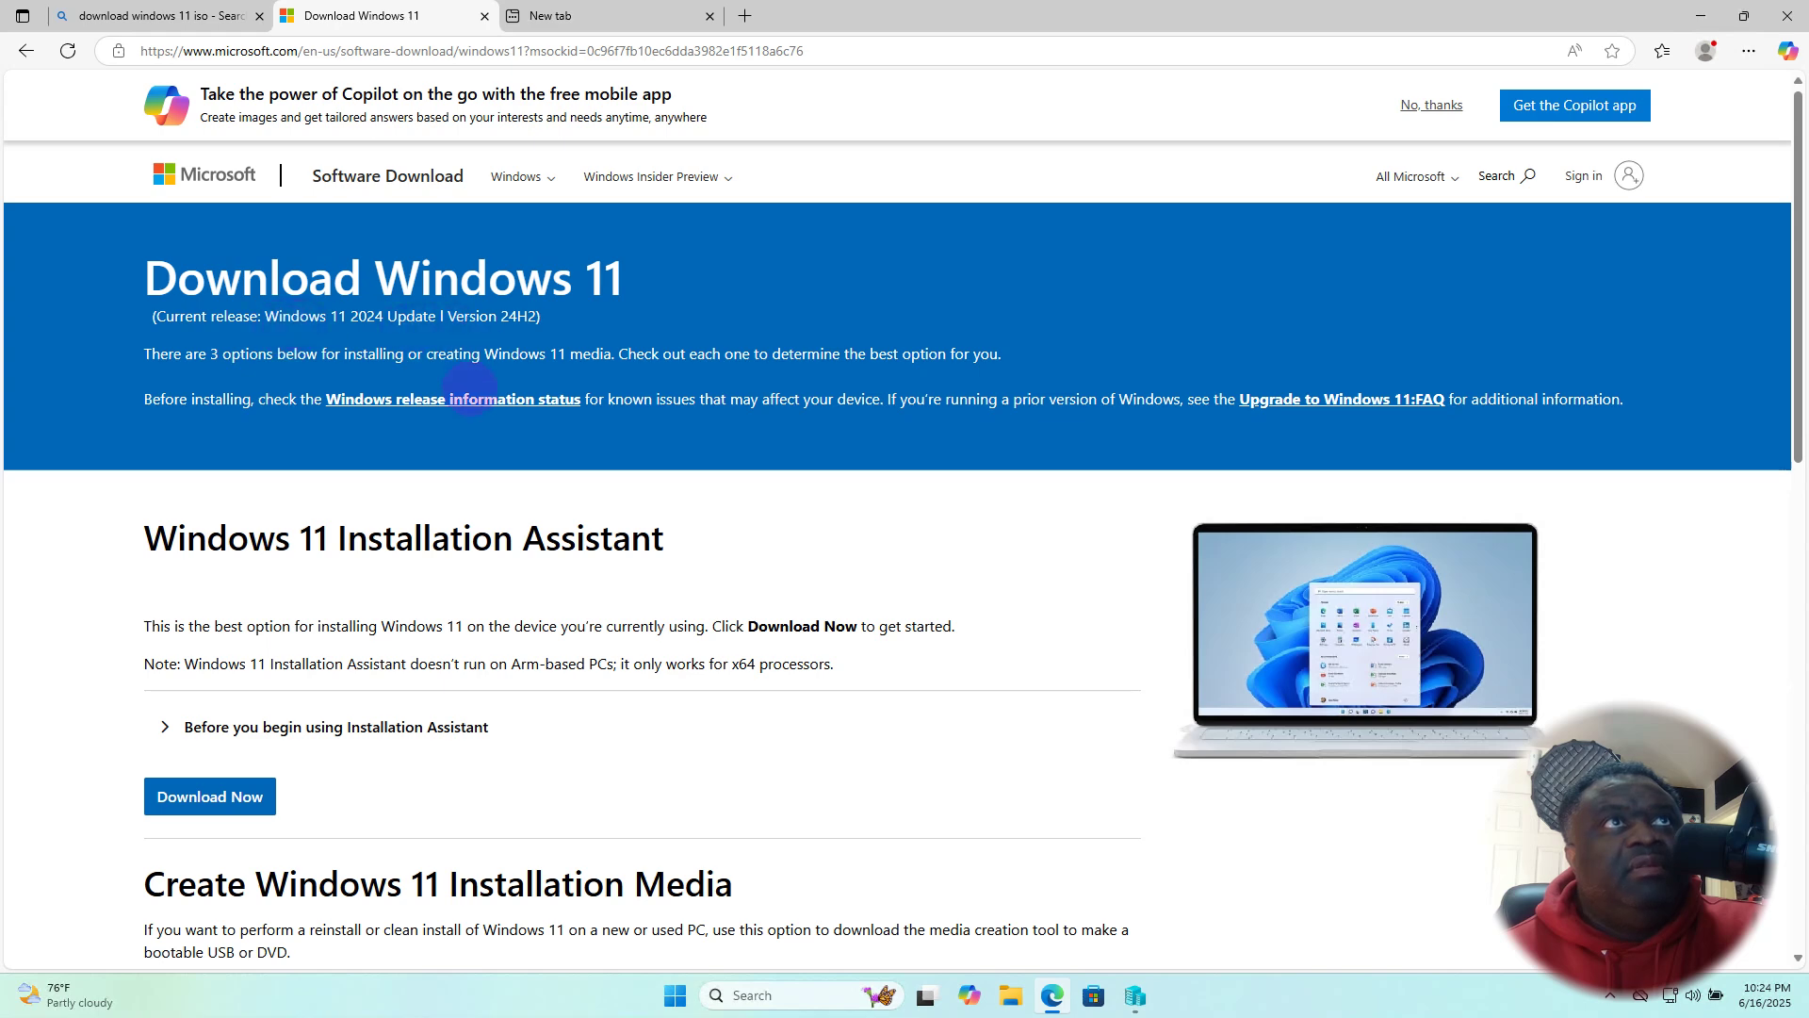
{"action": "scroll", "coordinate": [283, 683], "scroll_direction": "down", "scroll_amount": 3}
{"action": "scroll", "coordinate": [226, 523], "scroll_direction": "down", "scroll_amount": 1}
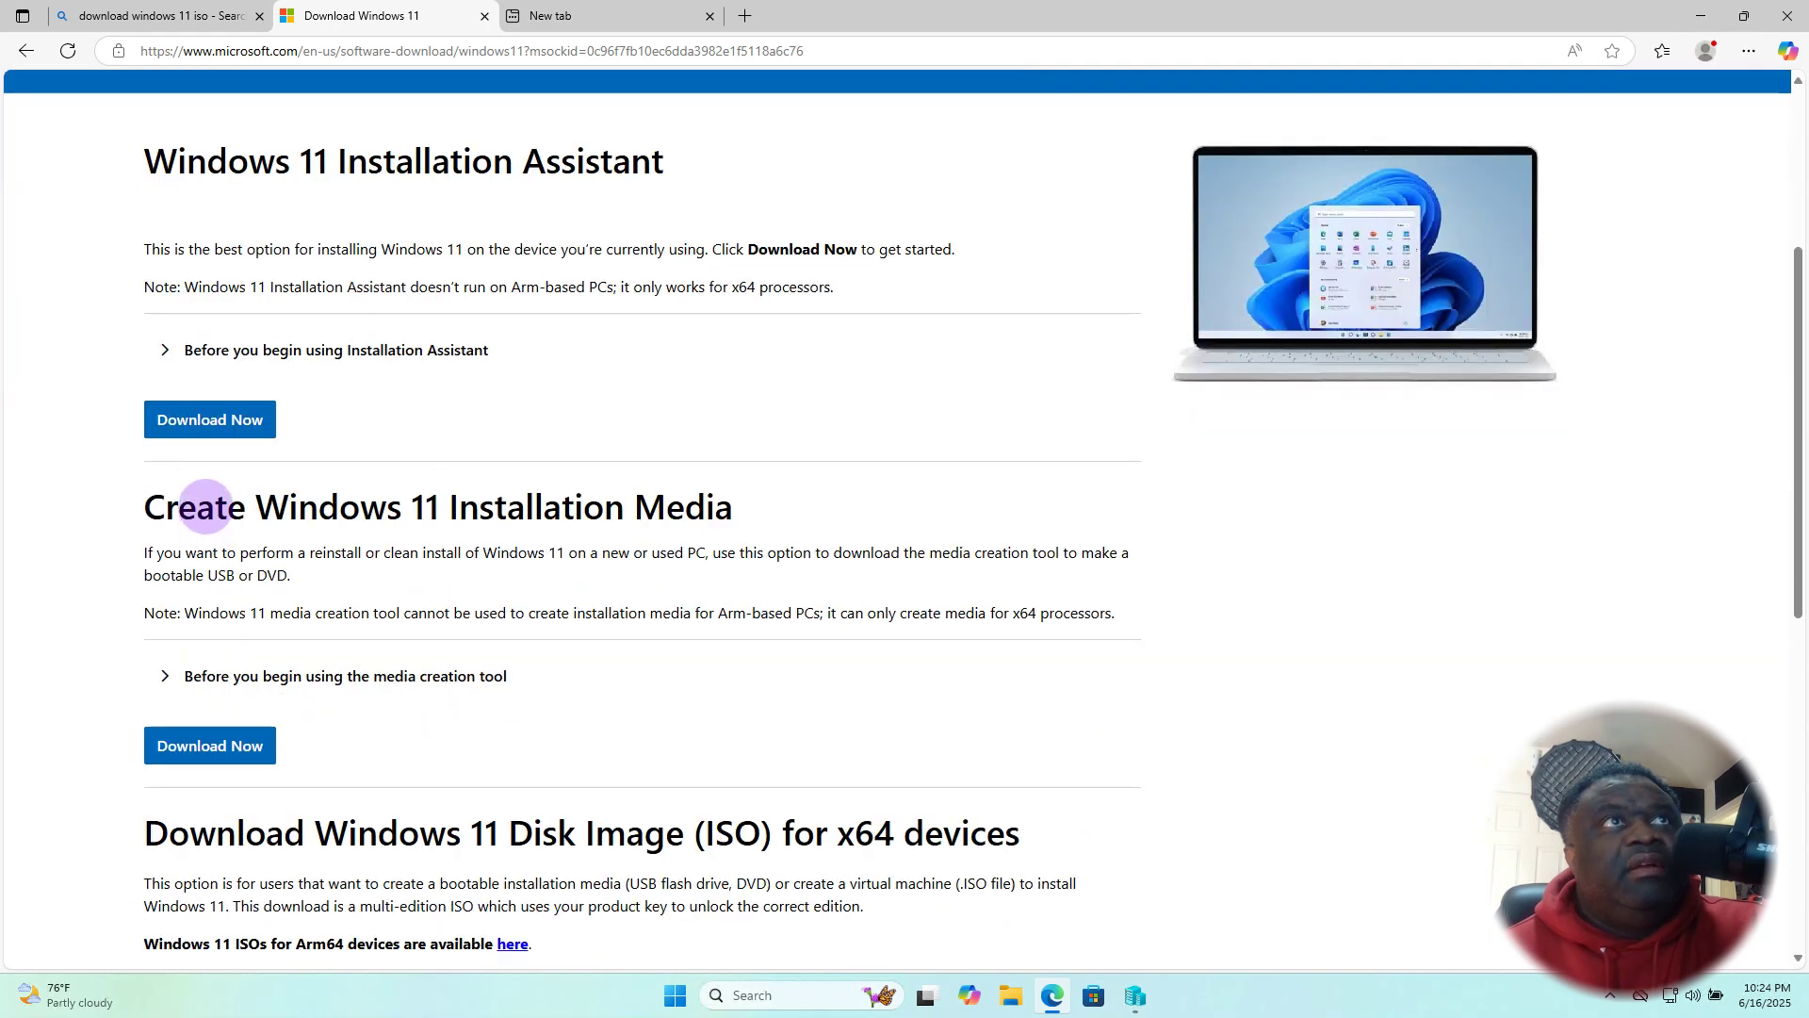
{"action": "scroll", "coordinate": [209, 641], "scroll_direction": "up", "scroll_amount": 1}
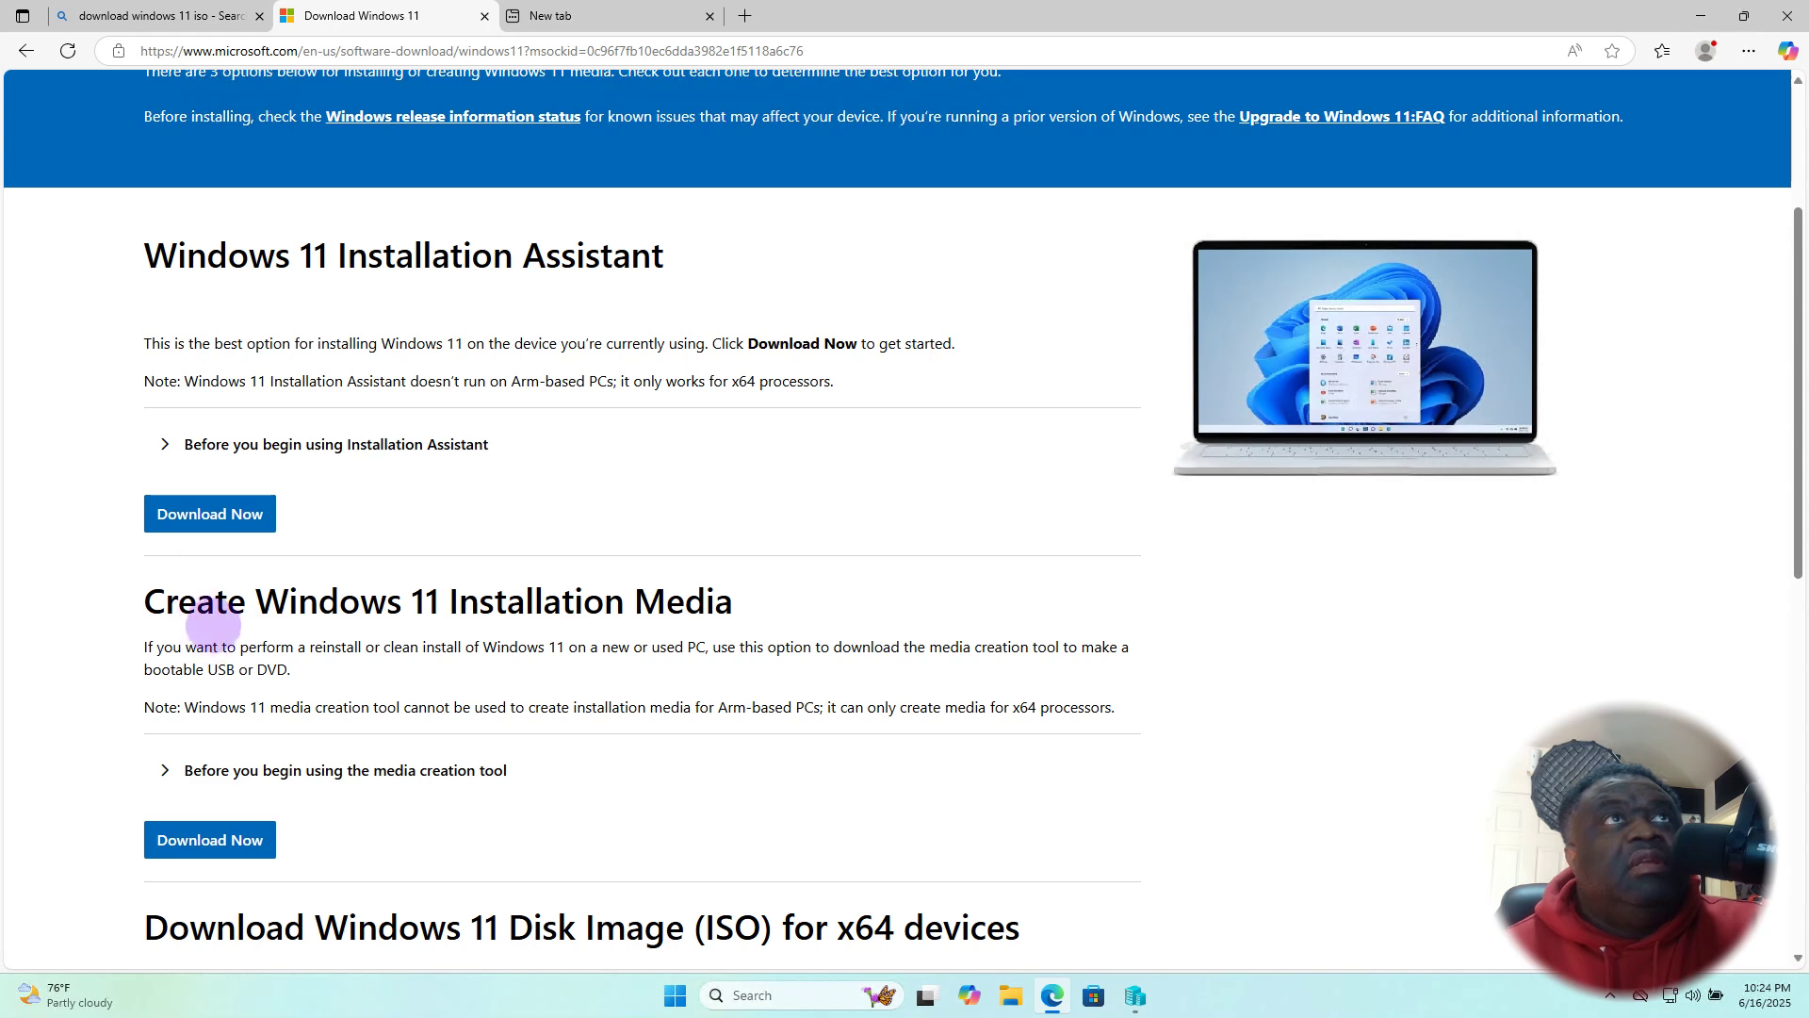
{"action": "scroll", "coordinate": [211, 622], "scroll_direction": "down", "scroll_amount": 2}
{"action": "scroll", "coordinate": [215, 611], "scroll_direction": "down", "scroll_amount": 1}
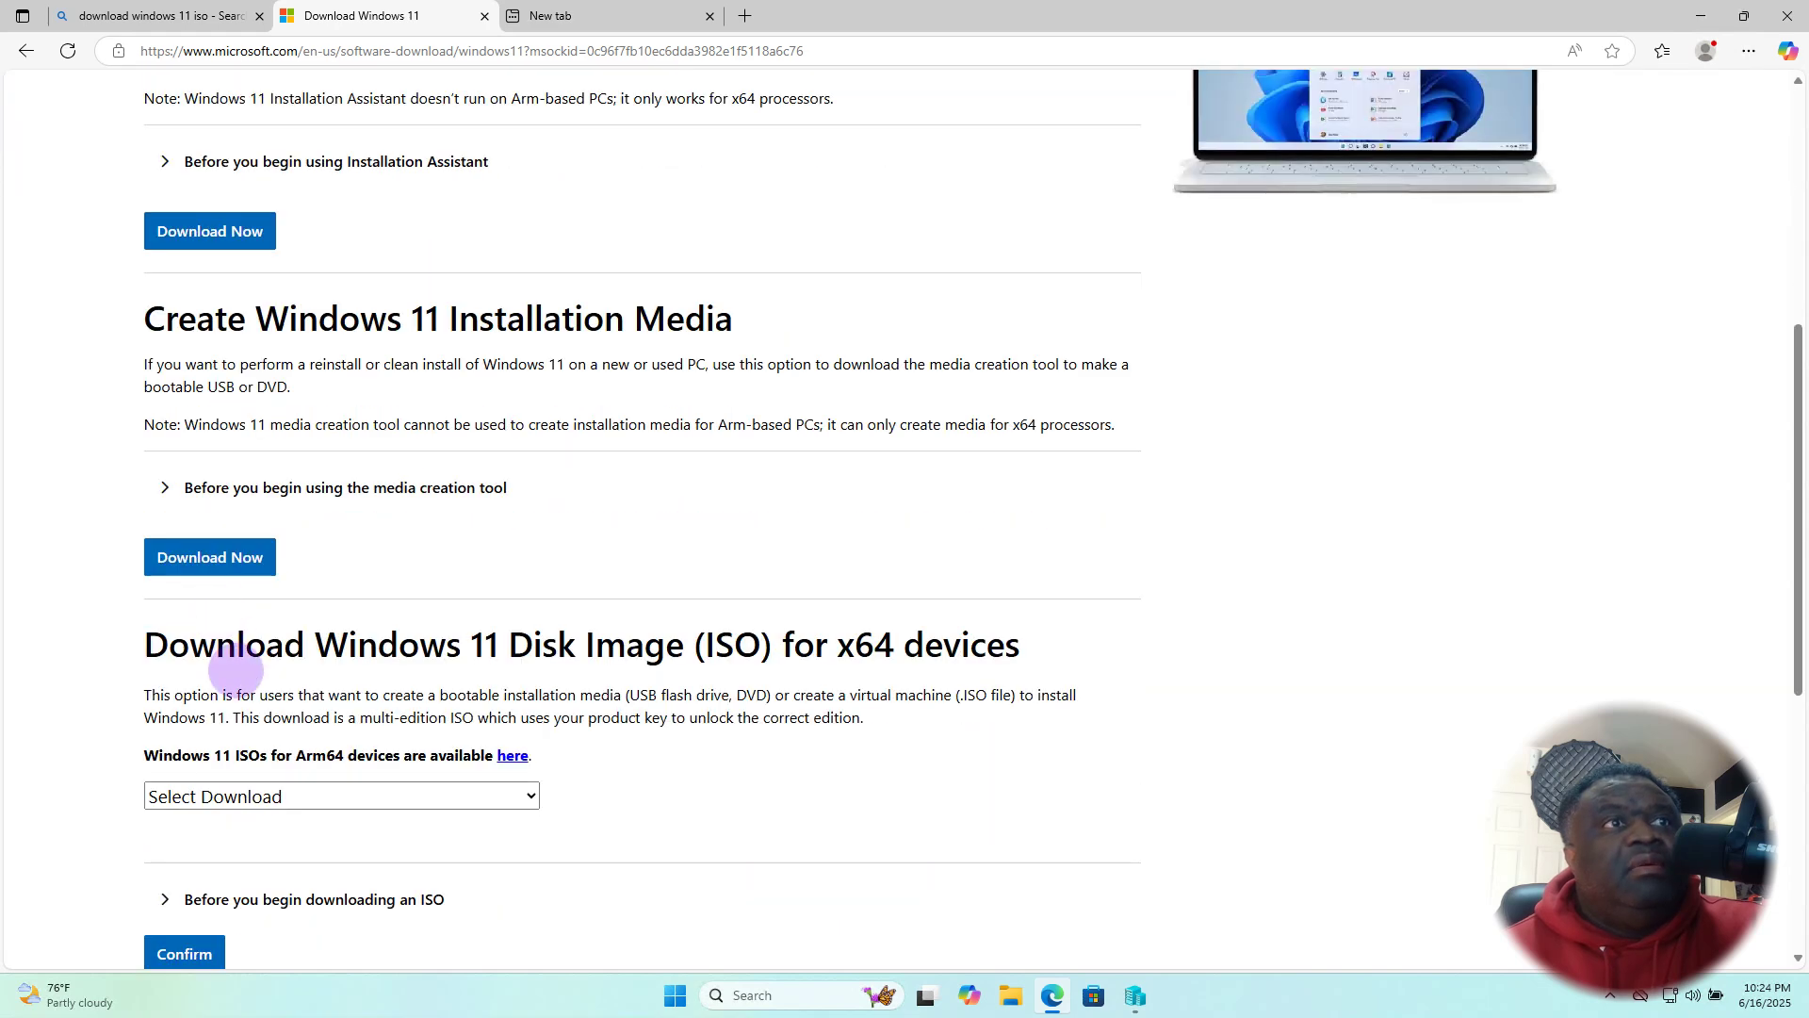
{"action": "scroll", "coordinate": [227, 651], "scroll_direction": "down", "scroll_amount": 2}
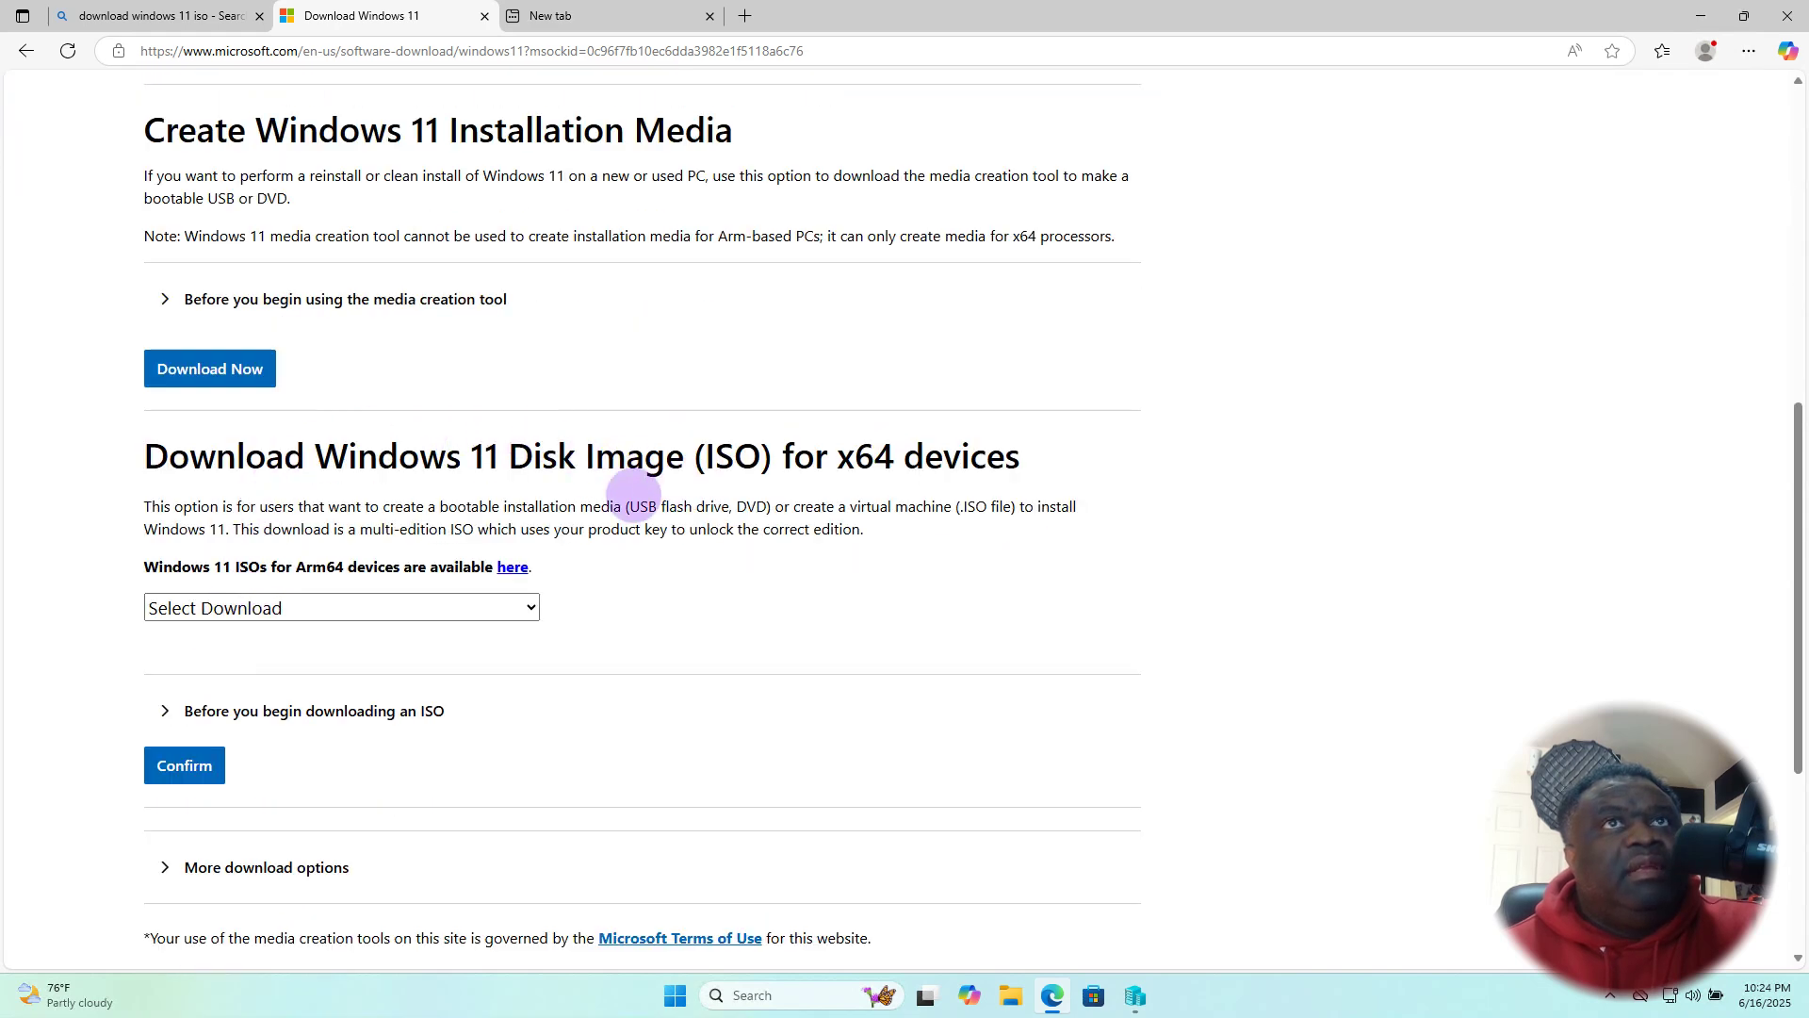
Select Windows 11 (multi-edition ISO for x64 devices) as the disk image download and confirm it.
{"action": "left_click", "coordinate": [330, 608]}
{"action": "left_click", "coordinate": [279, 675]}
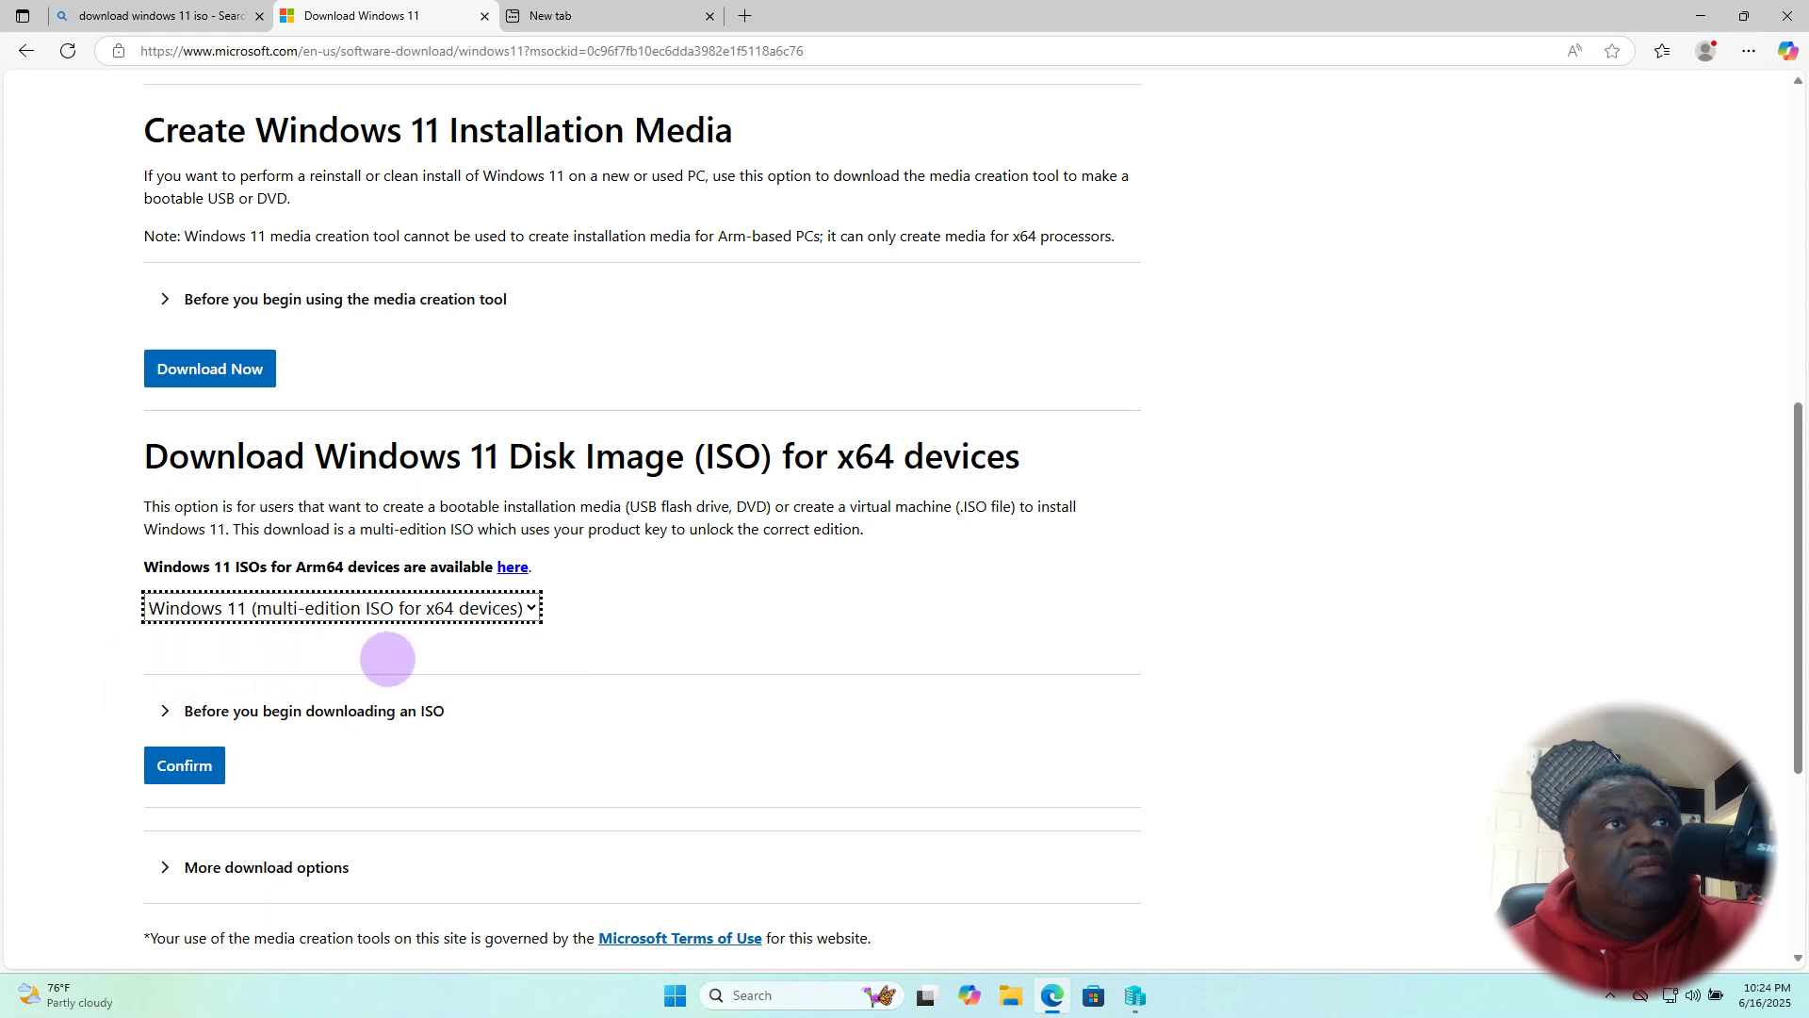
{"action": "left_click", "coordinate": [191, 766]}
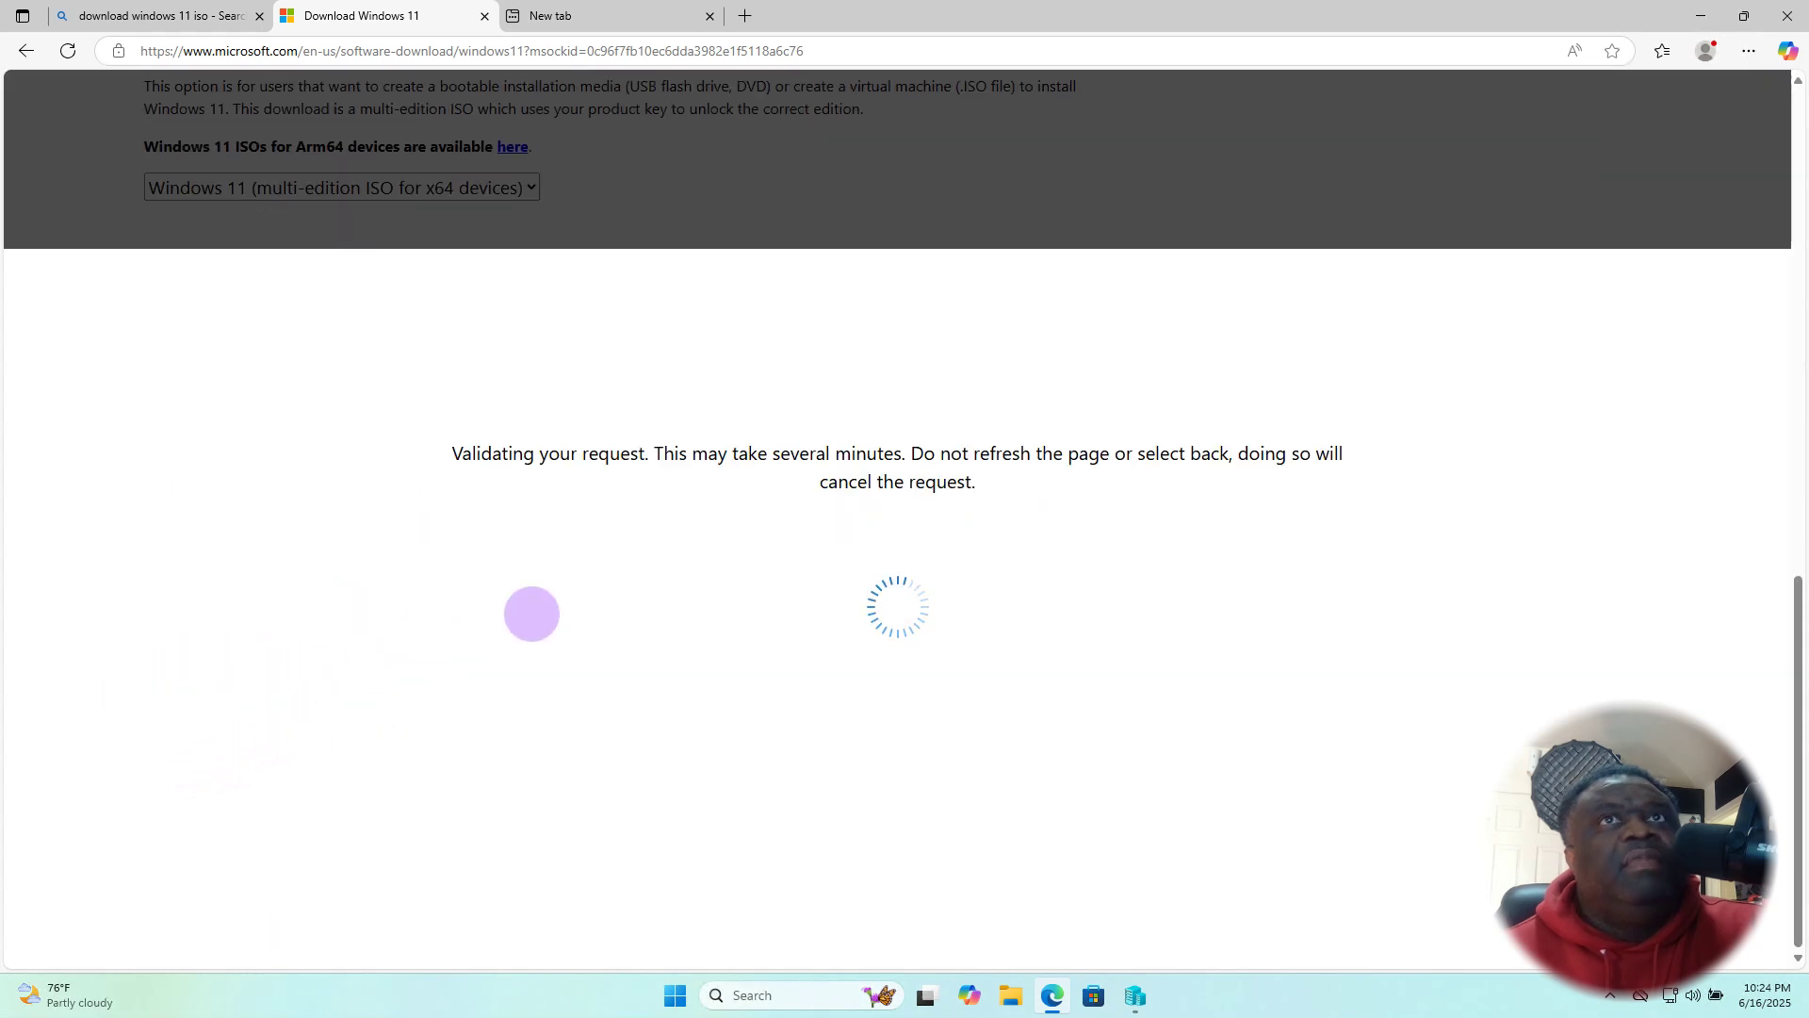
Set the product language of the Windows 11 ISO to English (United States) and confirm it.
{"action": "scroll", "coordinate": [526, 608], "scroll_direction": "up", "scroll_amount": 1}
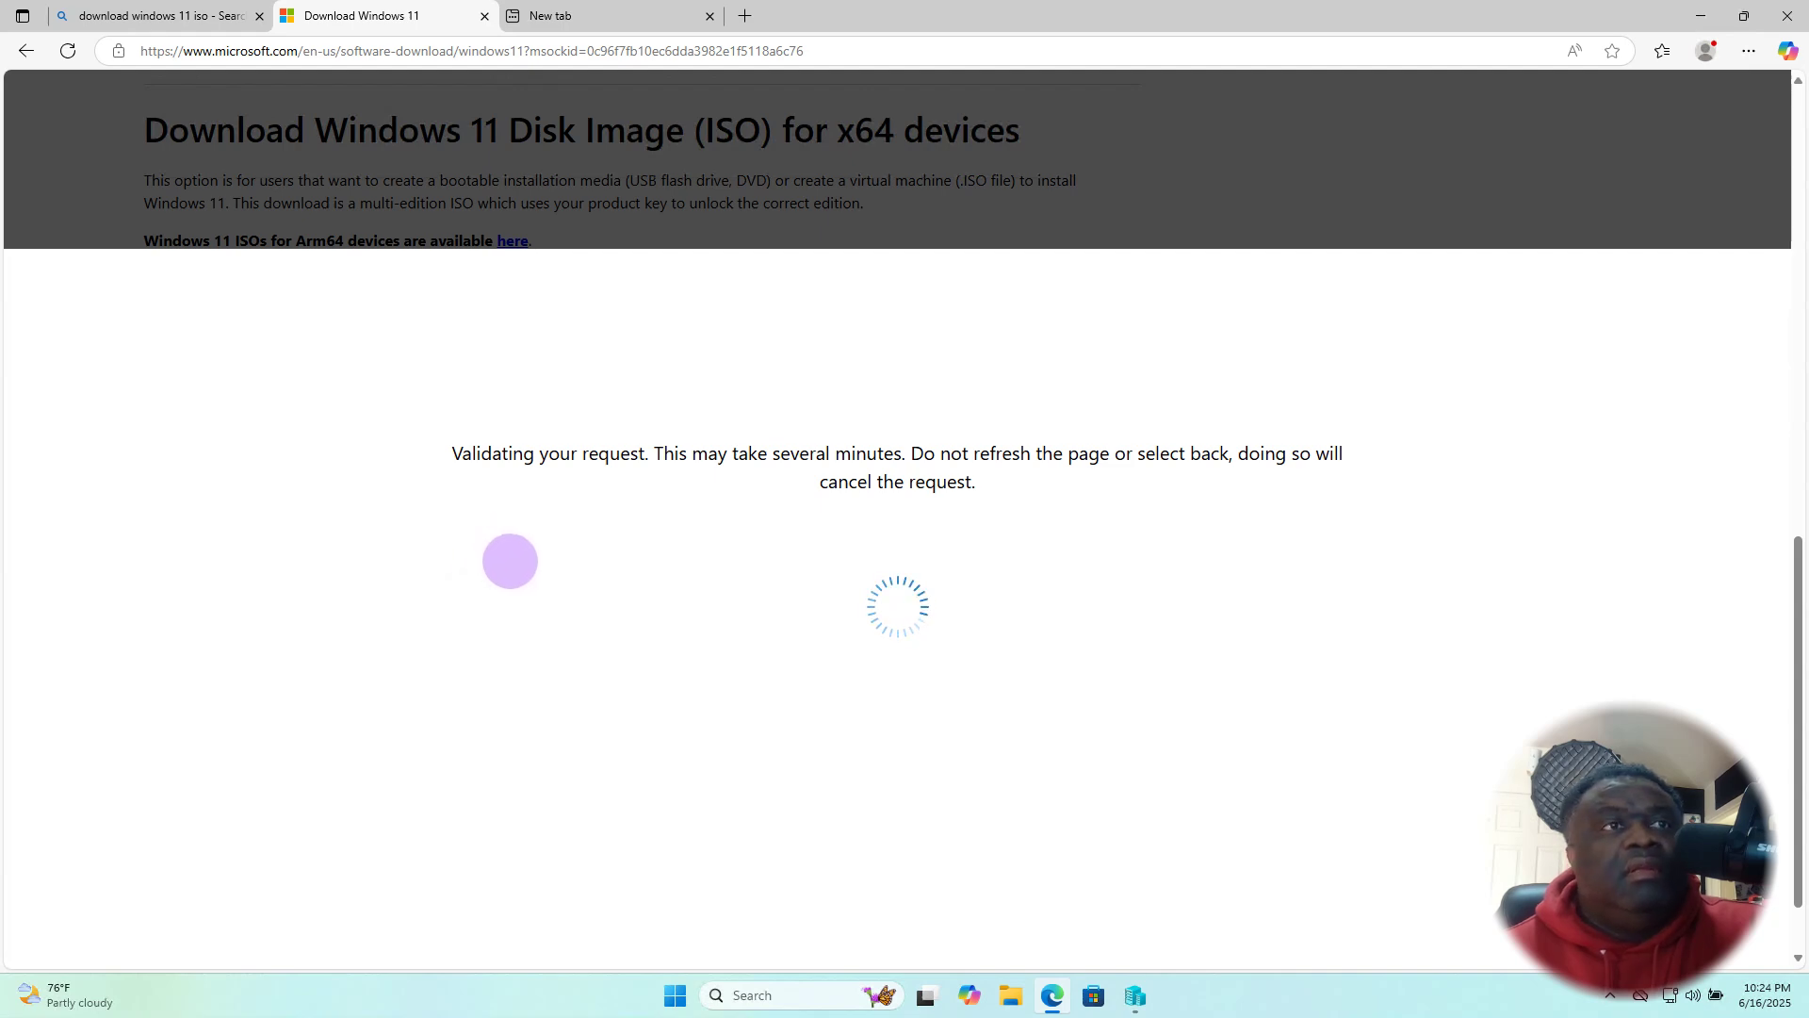
{"action": "left_click", "coordinate": [217, 639]}
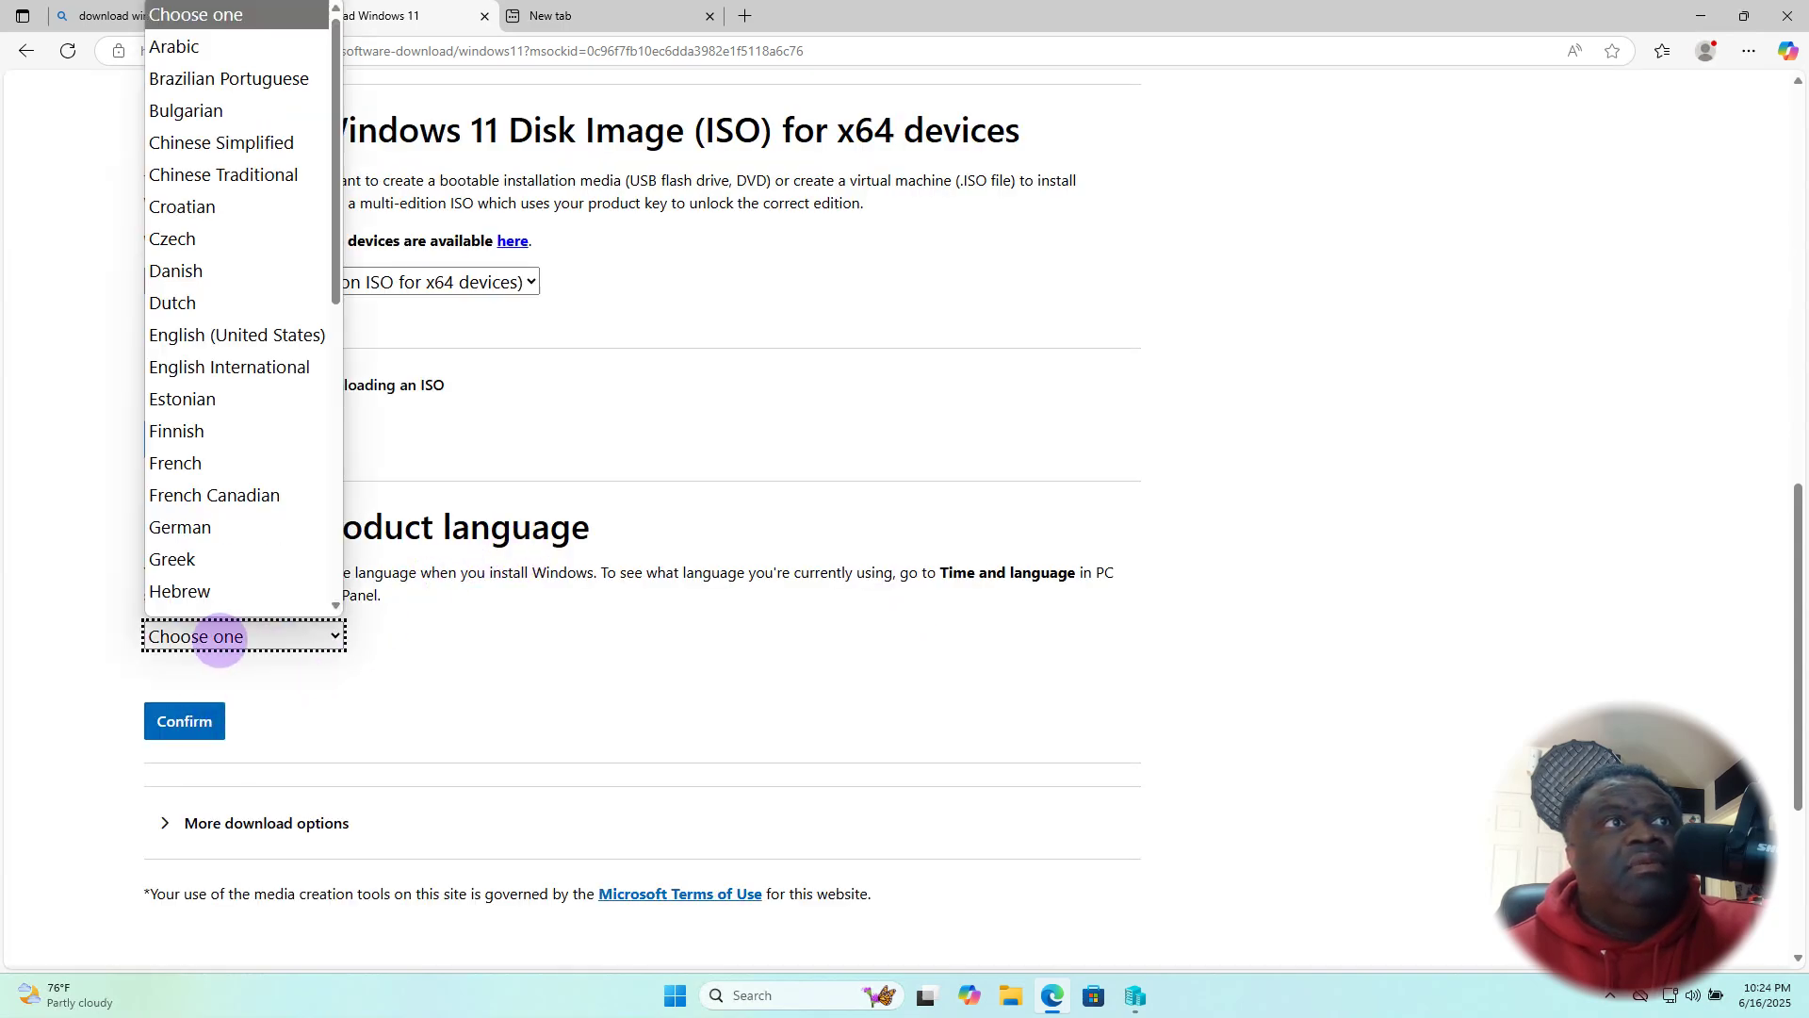
{"action": "scroll", "coordinate": [214, 497], "scroll_direction": "down", "scroll_amount": 1}
{"action": "left_click", "coordinate": [236, 312]}
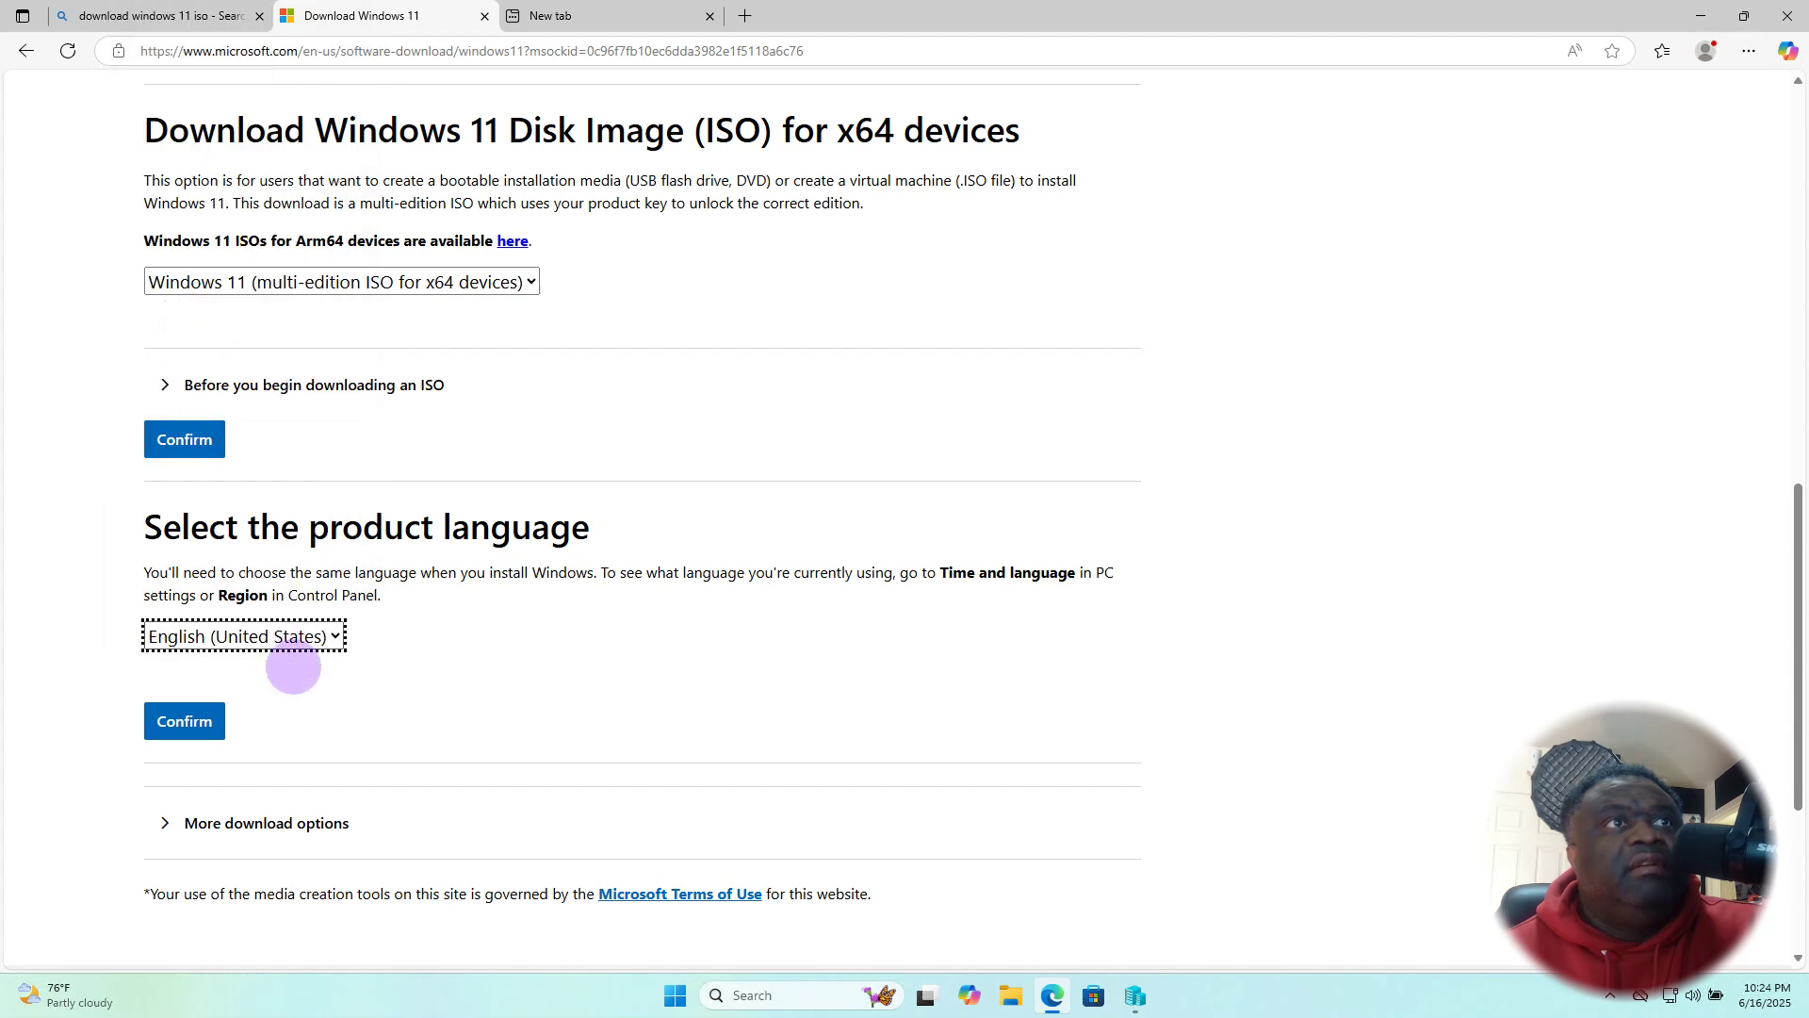
{"action": "left_click", "coordinate": [193, 720]}
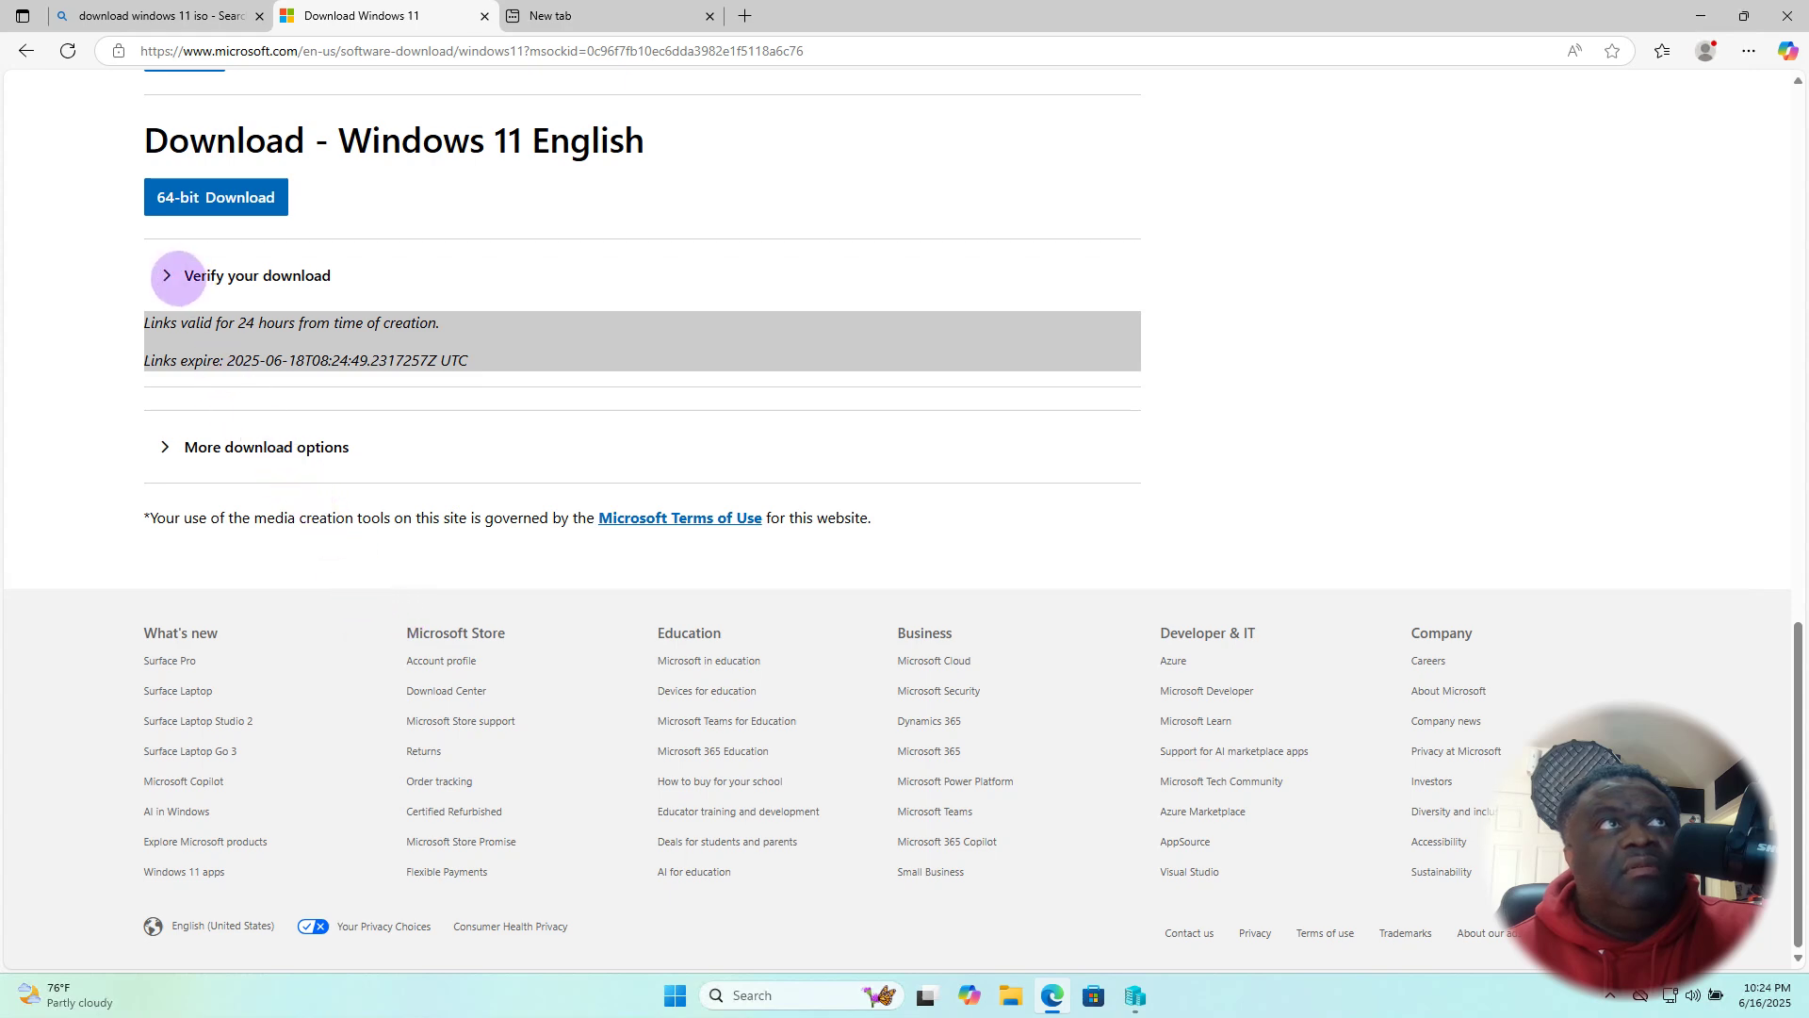
Expand the download verification instructions and start the 64-bit download of the Windows 11 English ISO.
{"action": "left_click", "coordinate": [178, 278]}
{"action": "left_click", "coordinate": [212, 196]}
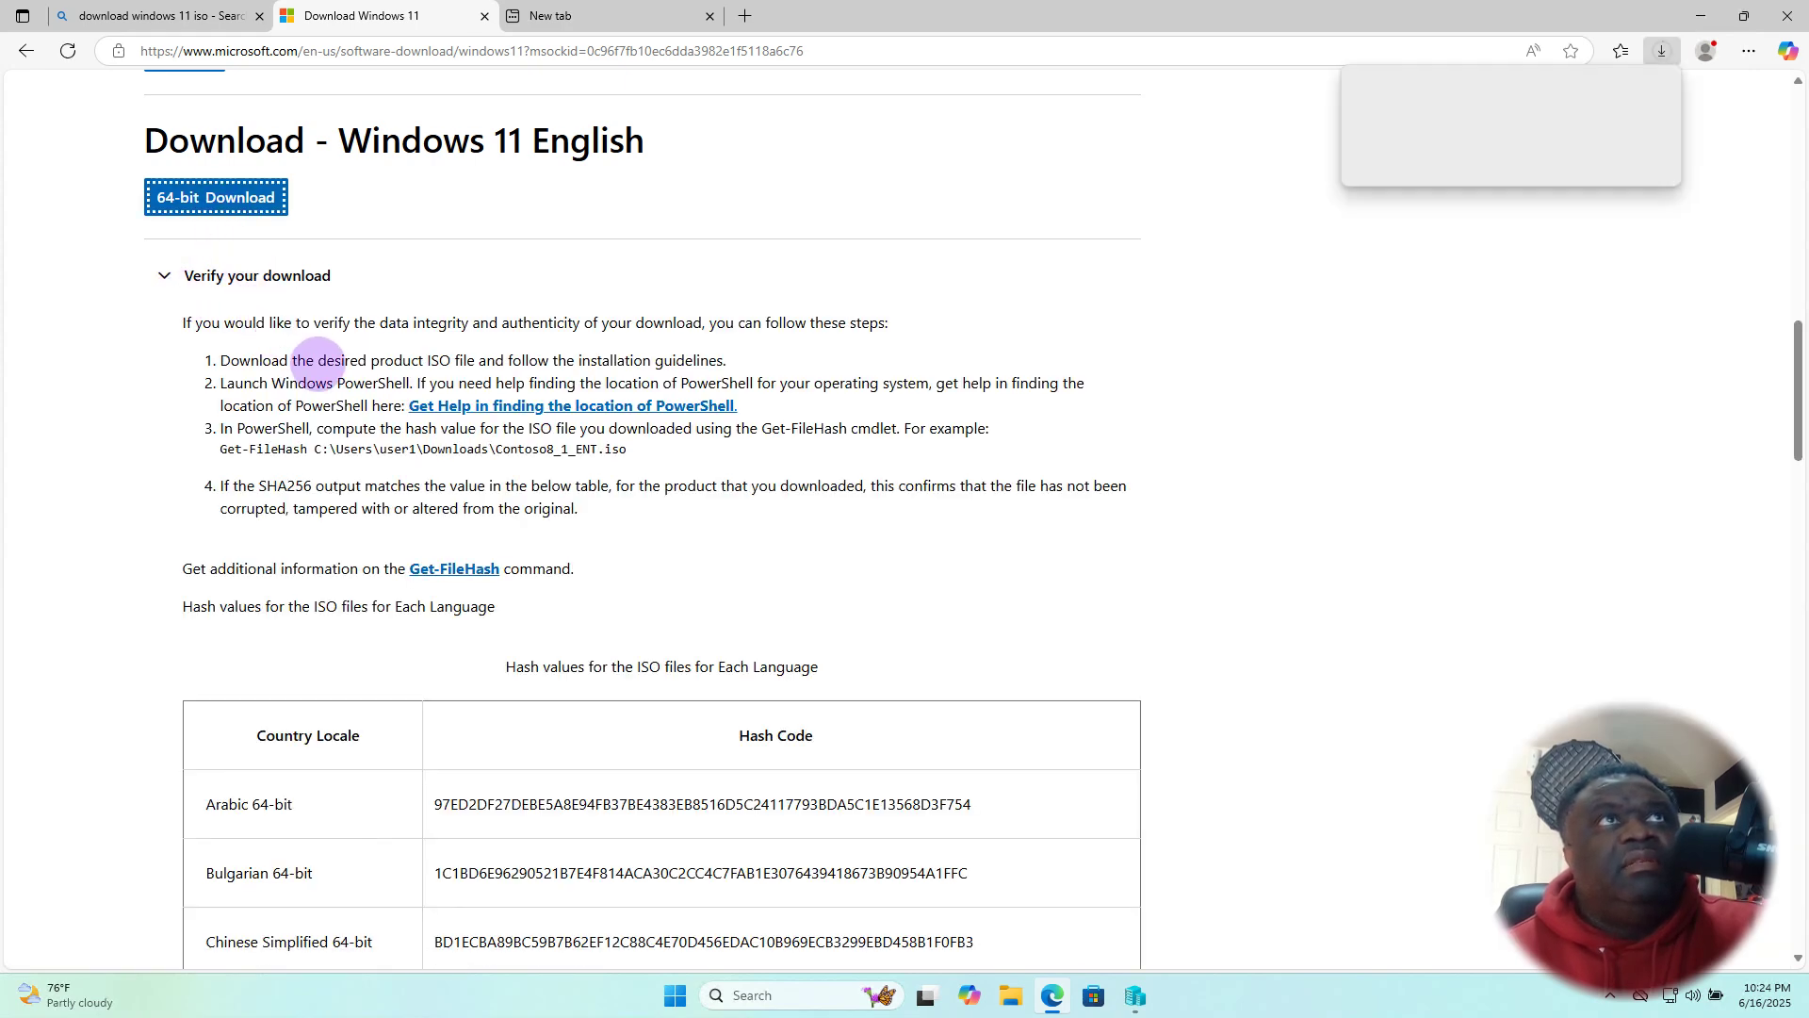
{"action": "scroll", "coordinate": [318, 360], "scroll_direction": "up", "scroll_amount": 1}
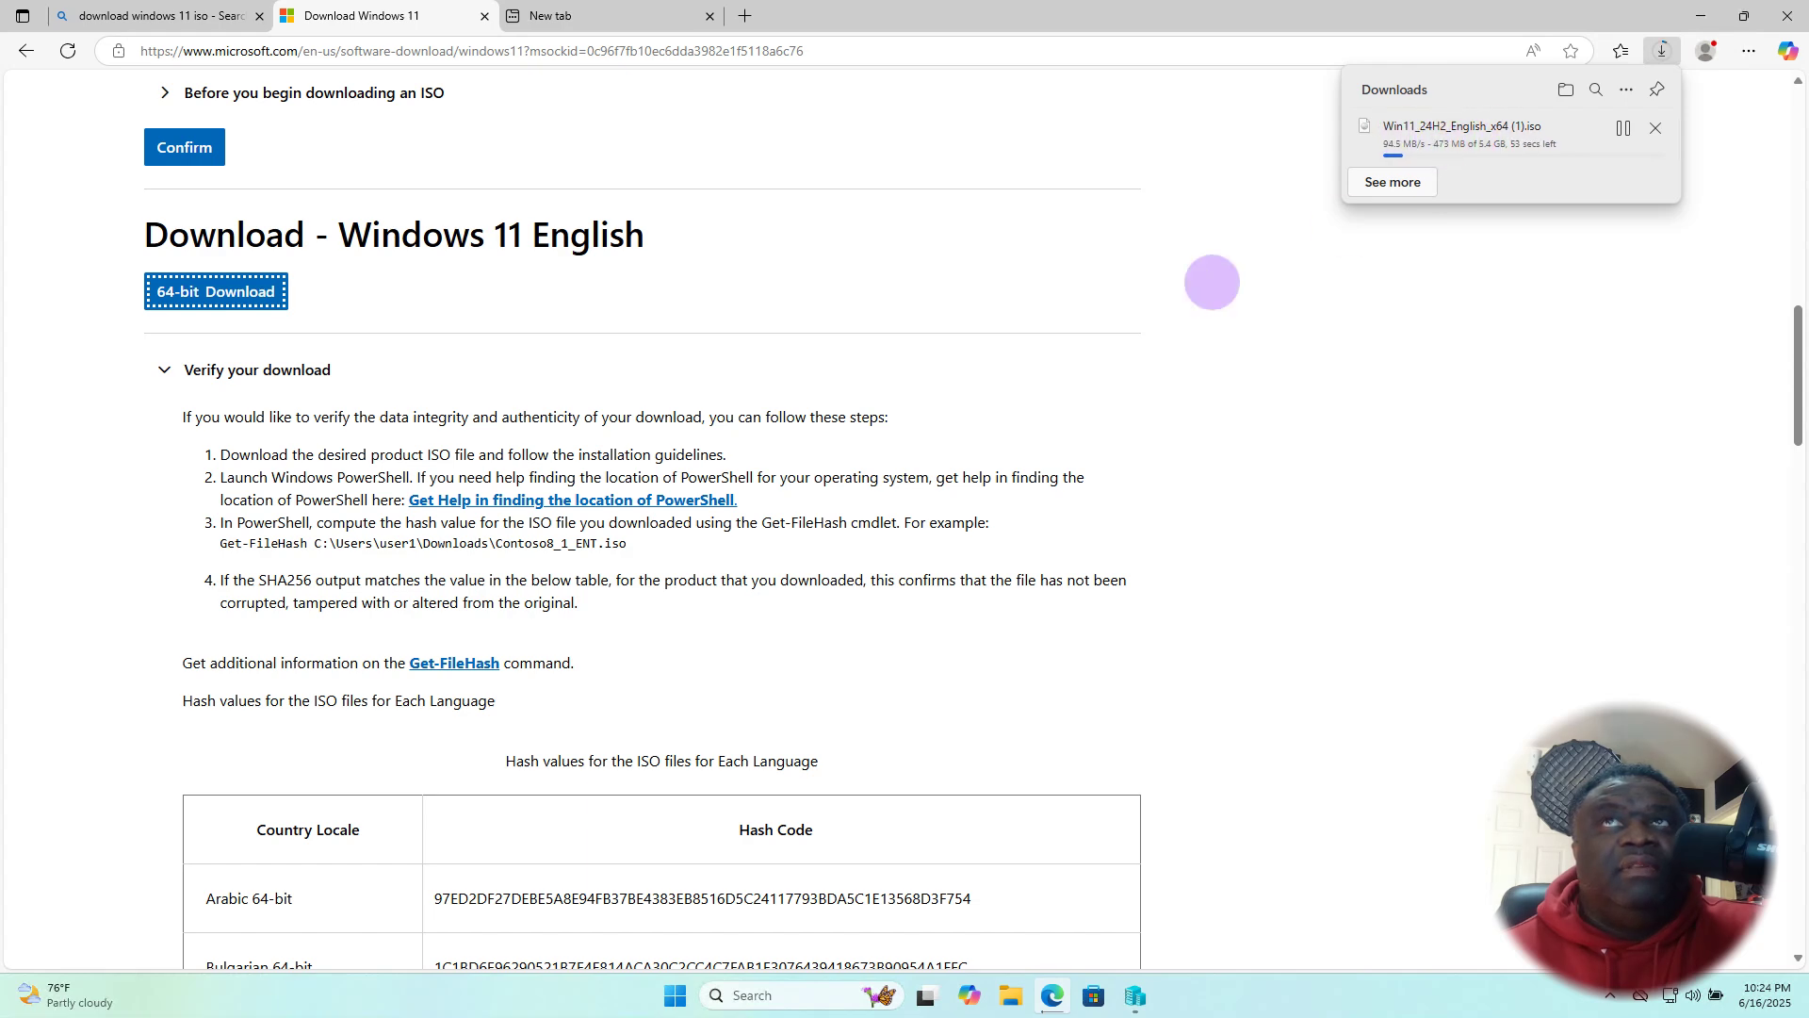
{"action": "scroll", "coordinate": [861, 379], "scroll_direction": "up", "scroll_amount": 4}
{"action": "scroll", "coordinate": [675, 368], "scroll_direction": "up", "scroll_amount": 10}
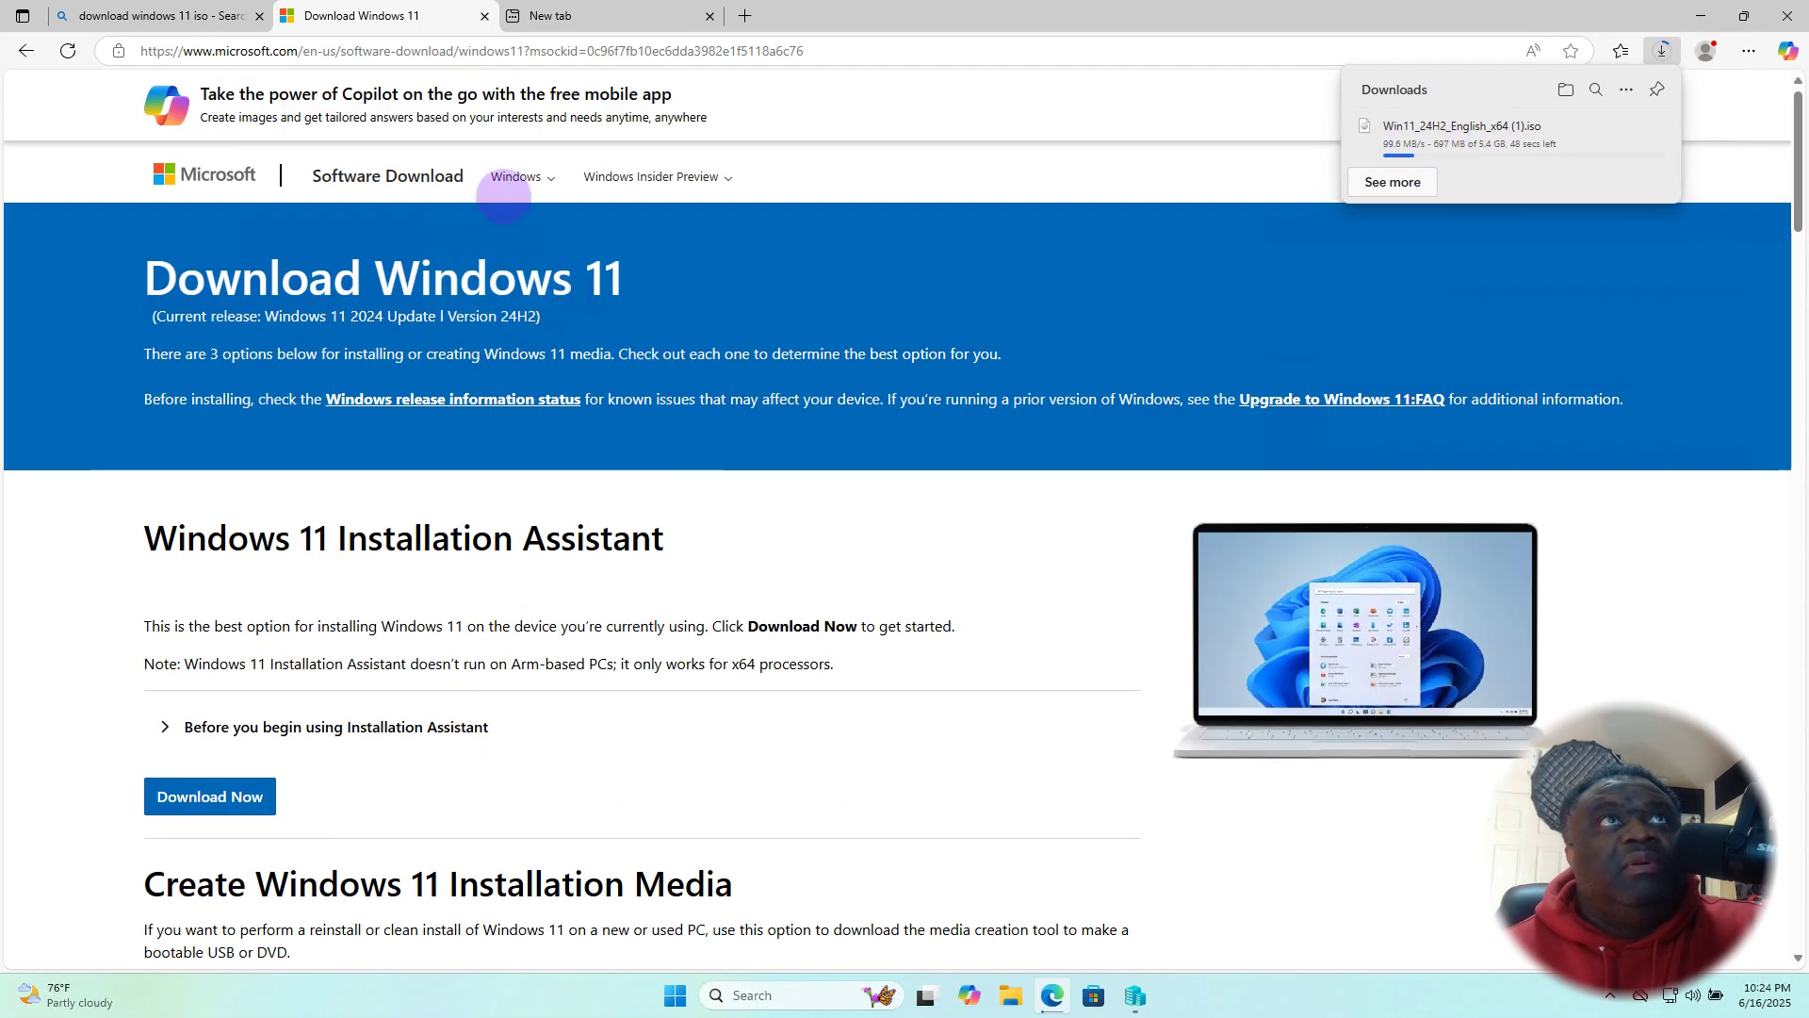
Check the Windows versions offered on the Software Download site, then search the web for "wdownload windows server 2025".
{"action": "left_click", "coordinate": [504, 193]}
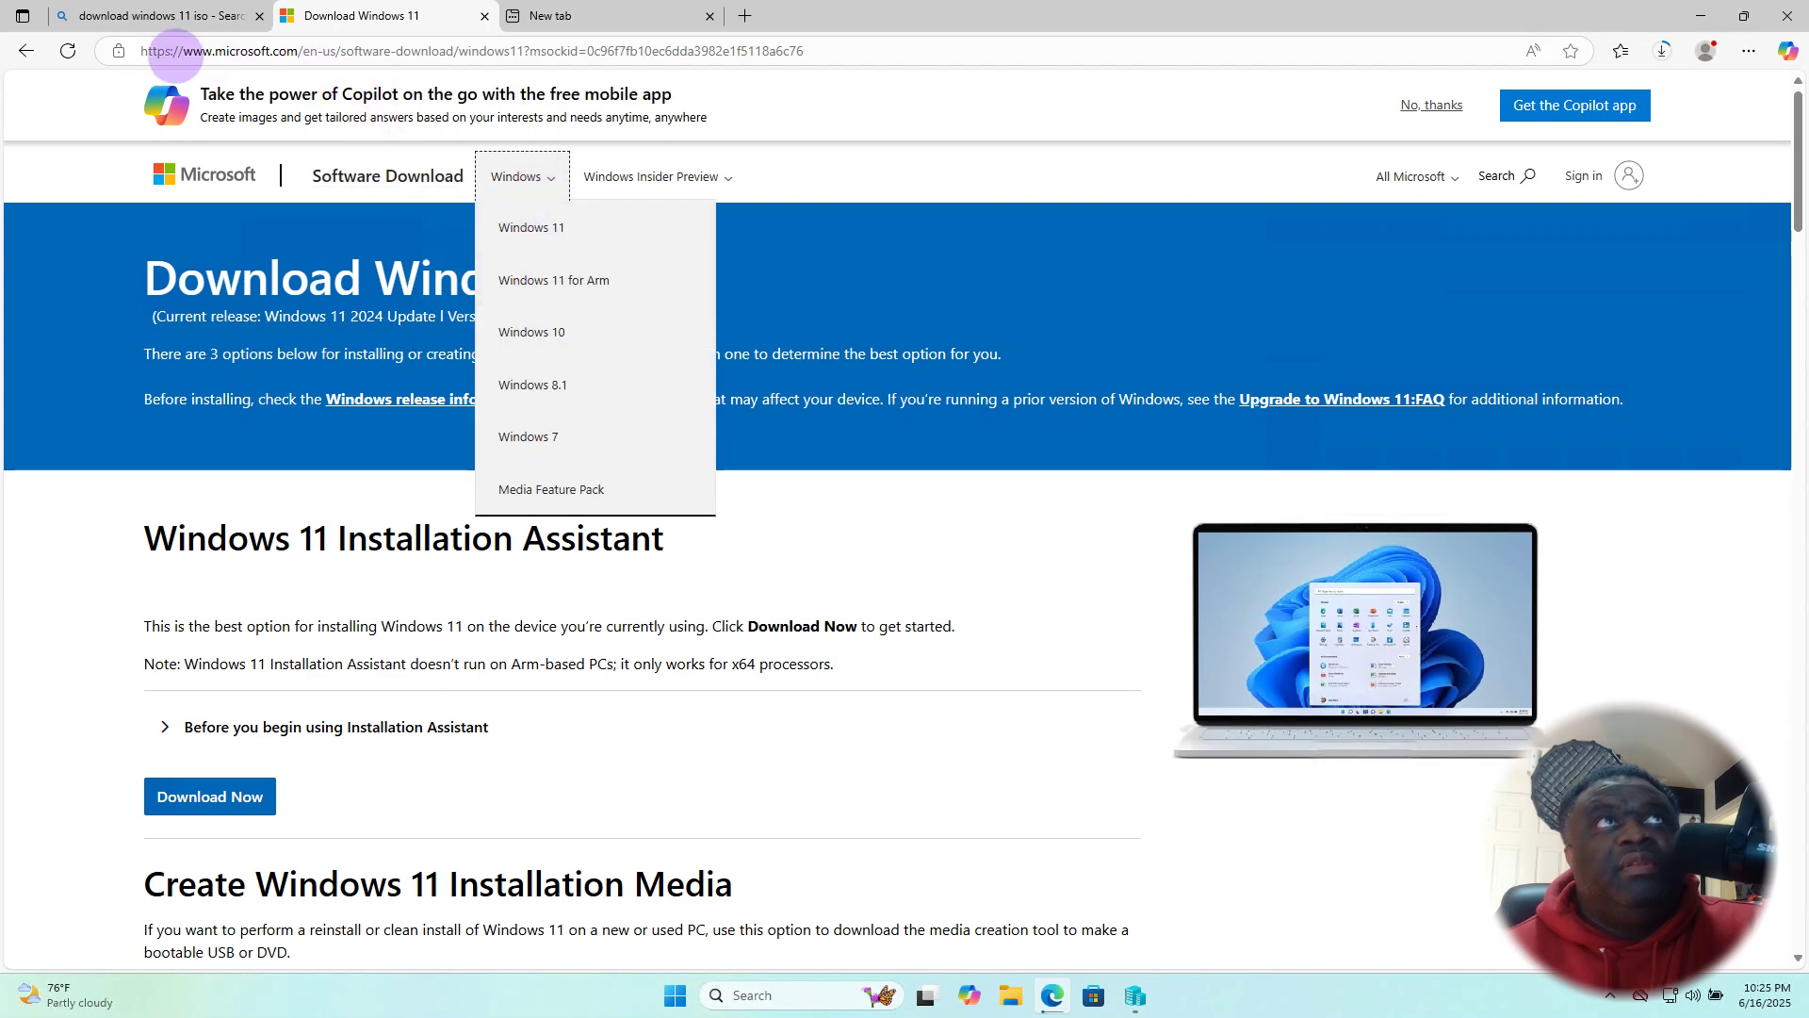
{"action": "left_click", "coordinate": [215, 49]}
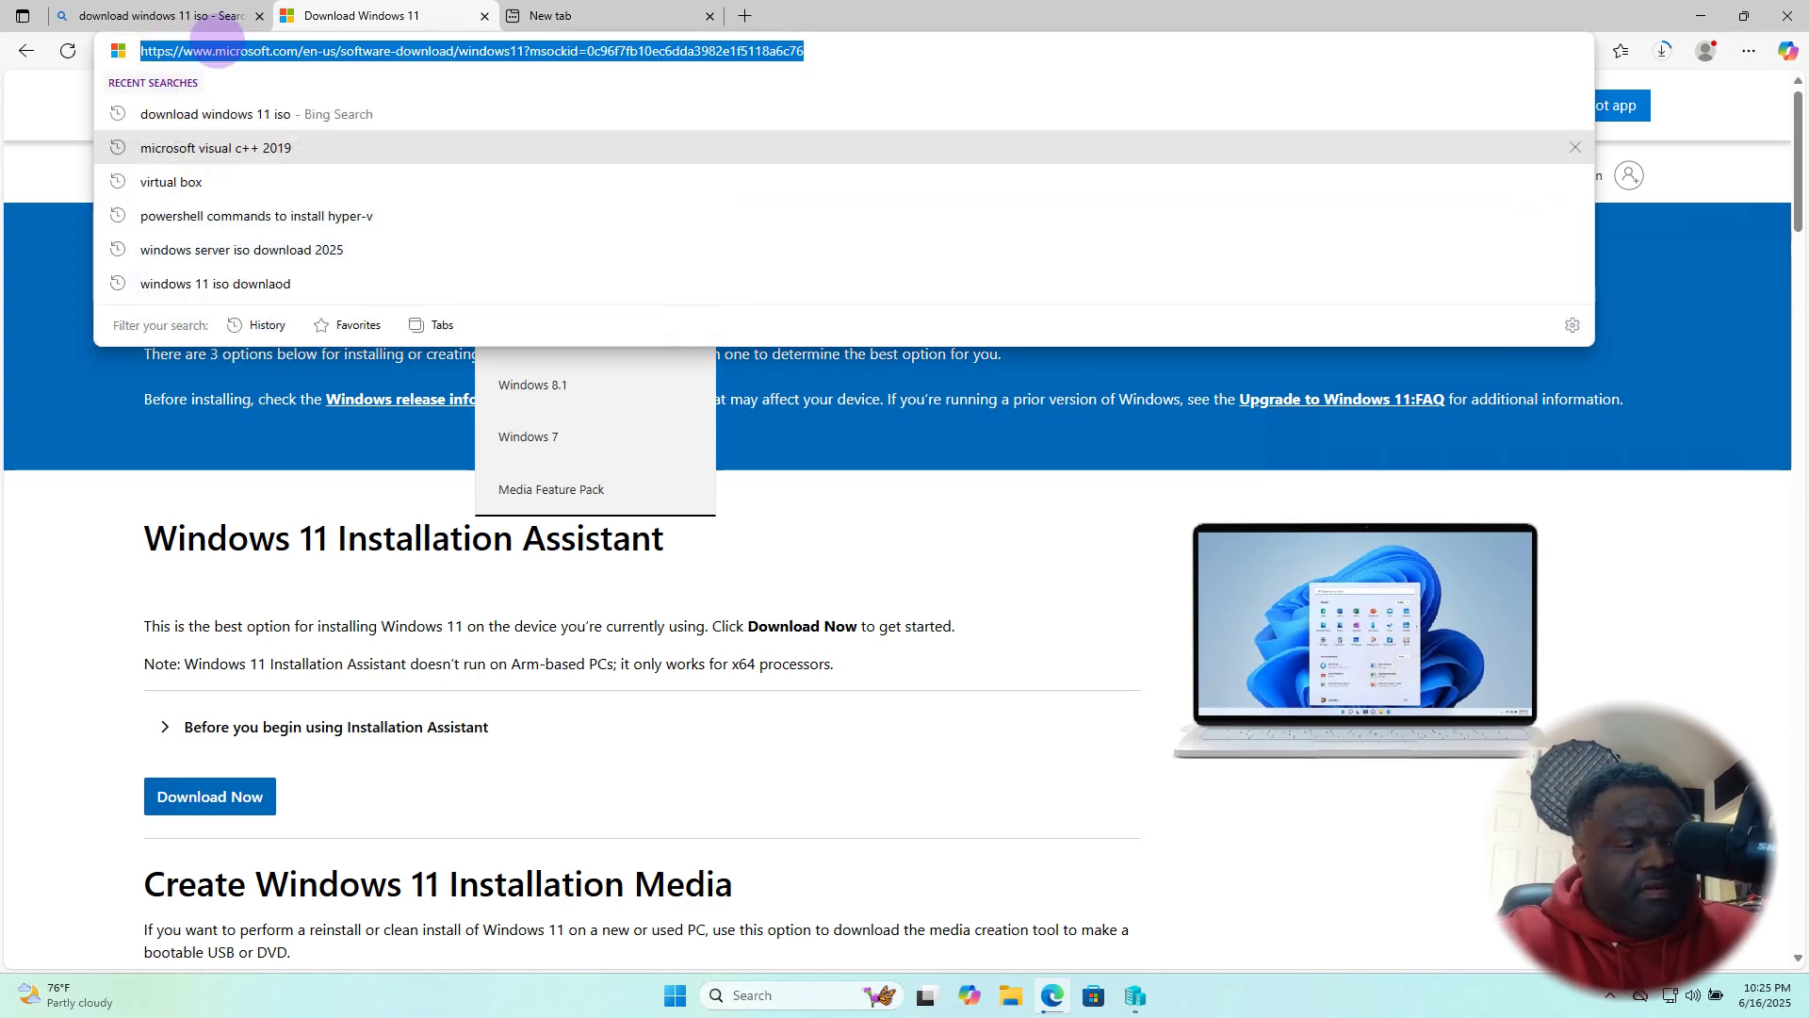
{"action": "type", "text": "wdownl"}
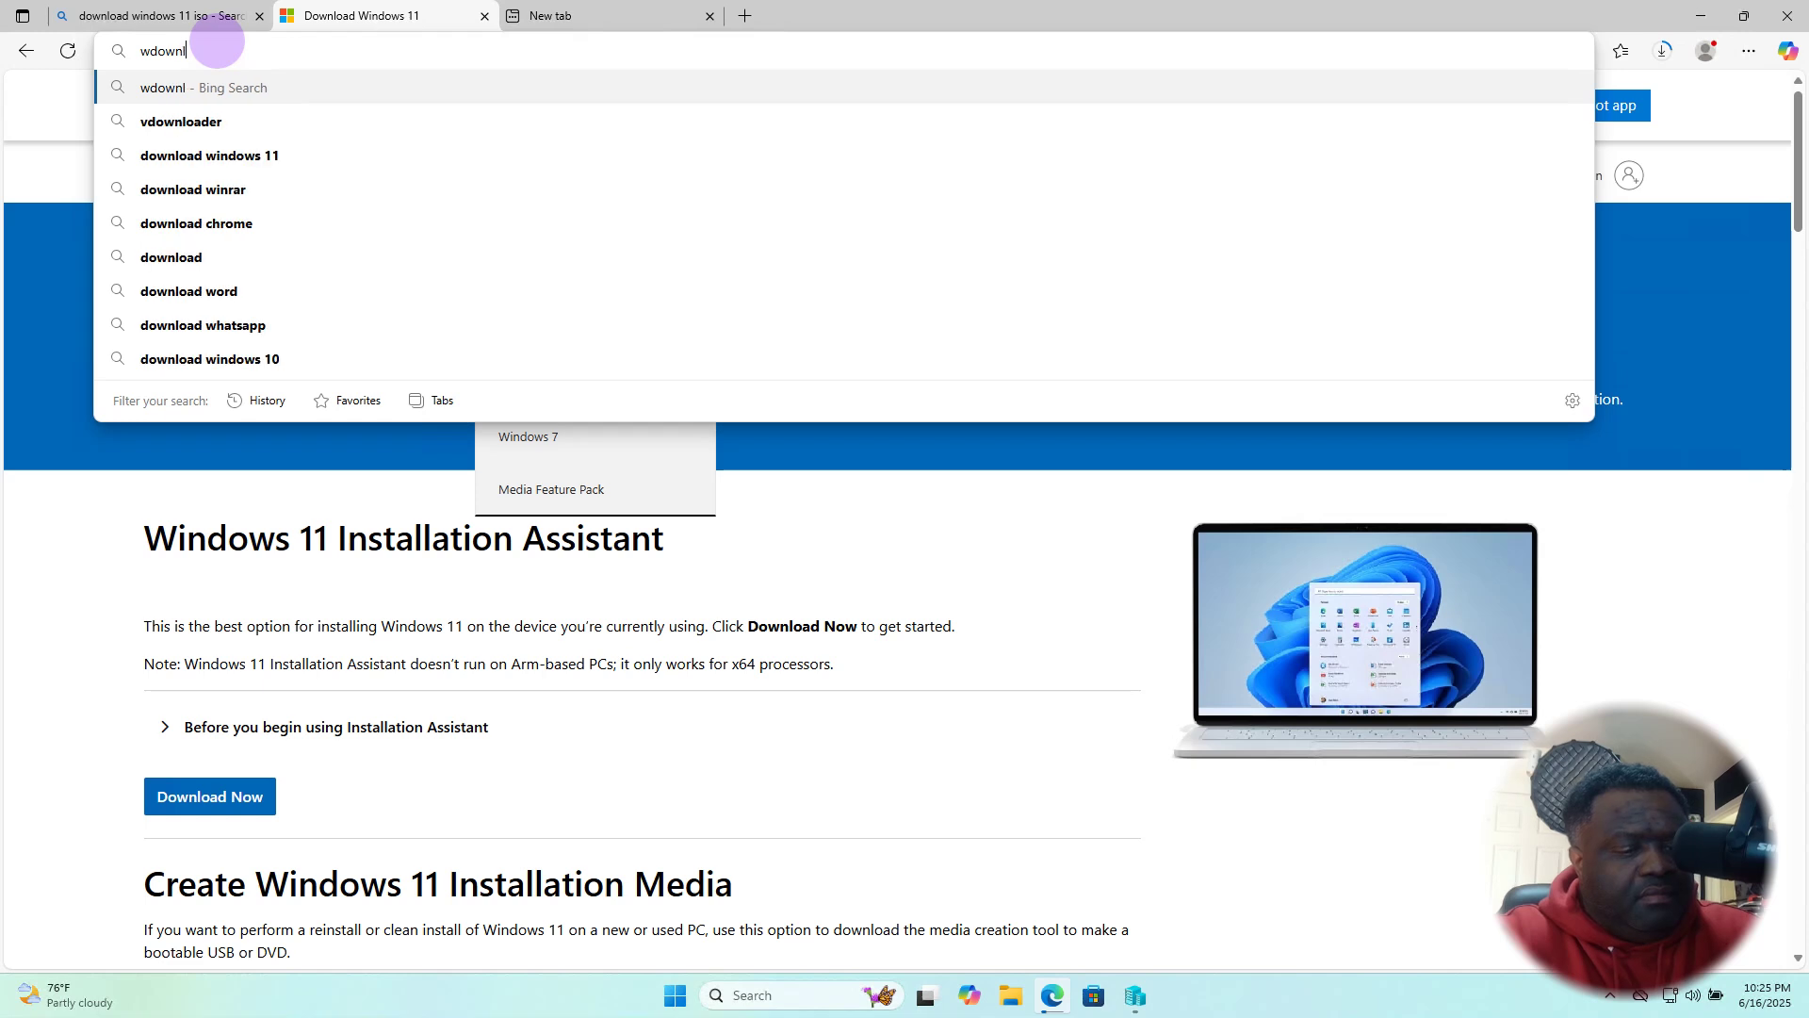
{"action": "type", "text": "oad windo"}
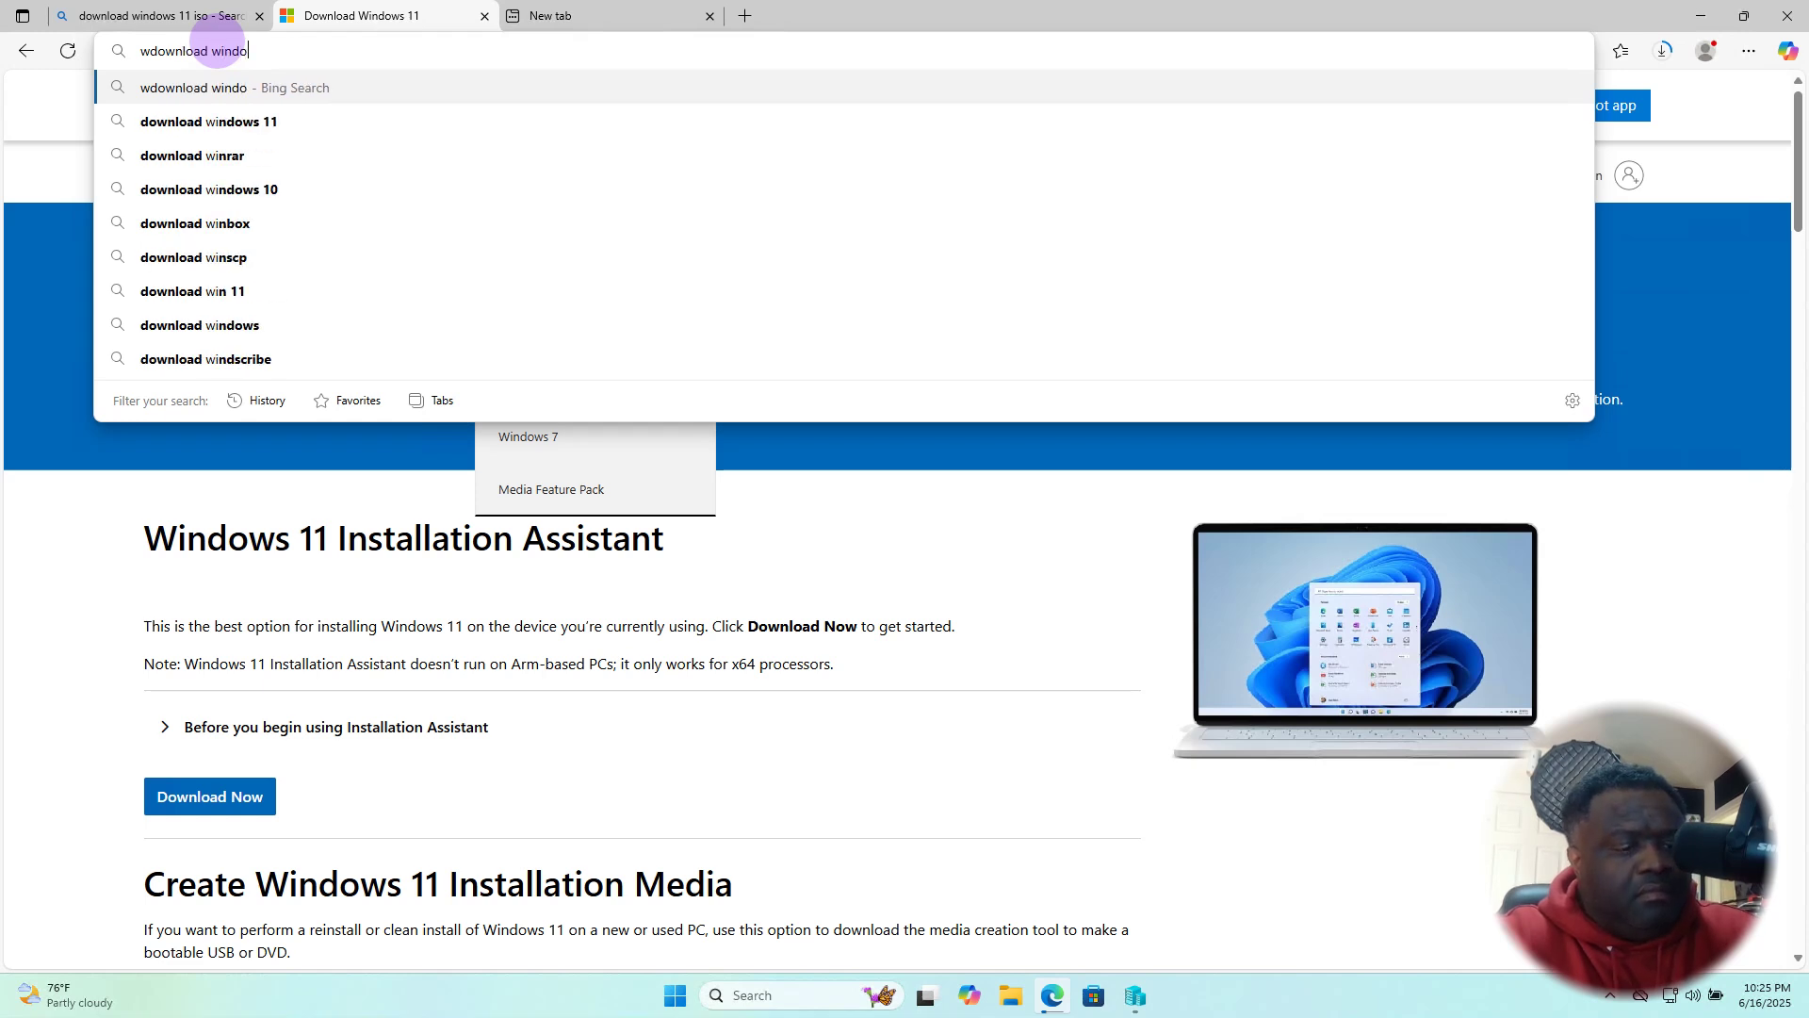
{"action": "type", "text": "ws ser"}
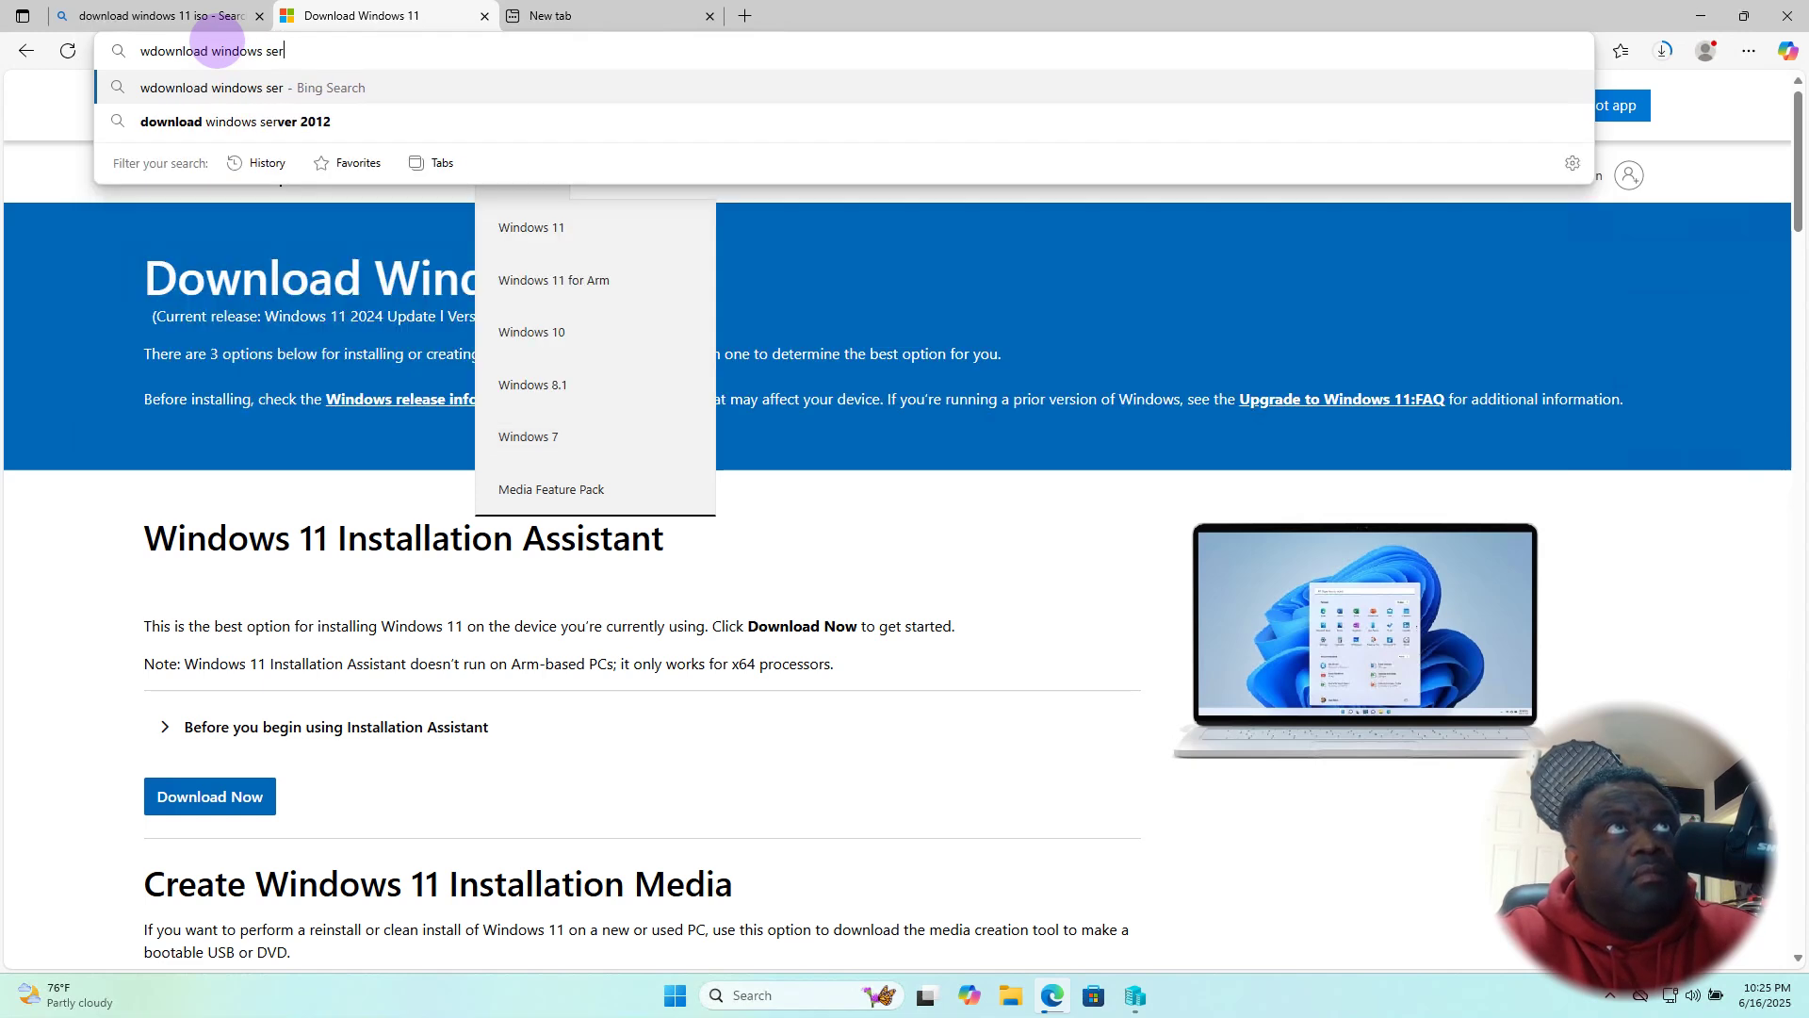
{"action": "type", "text": "ver 2025"}
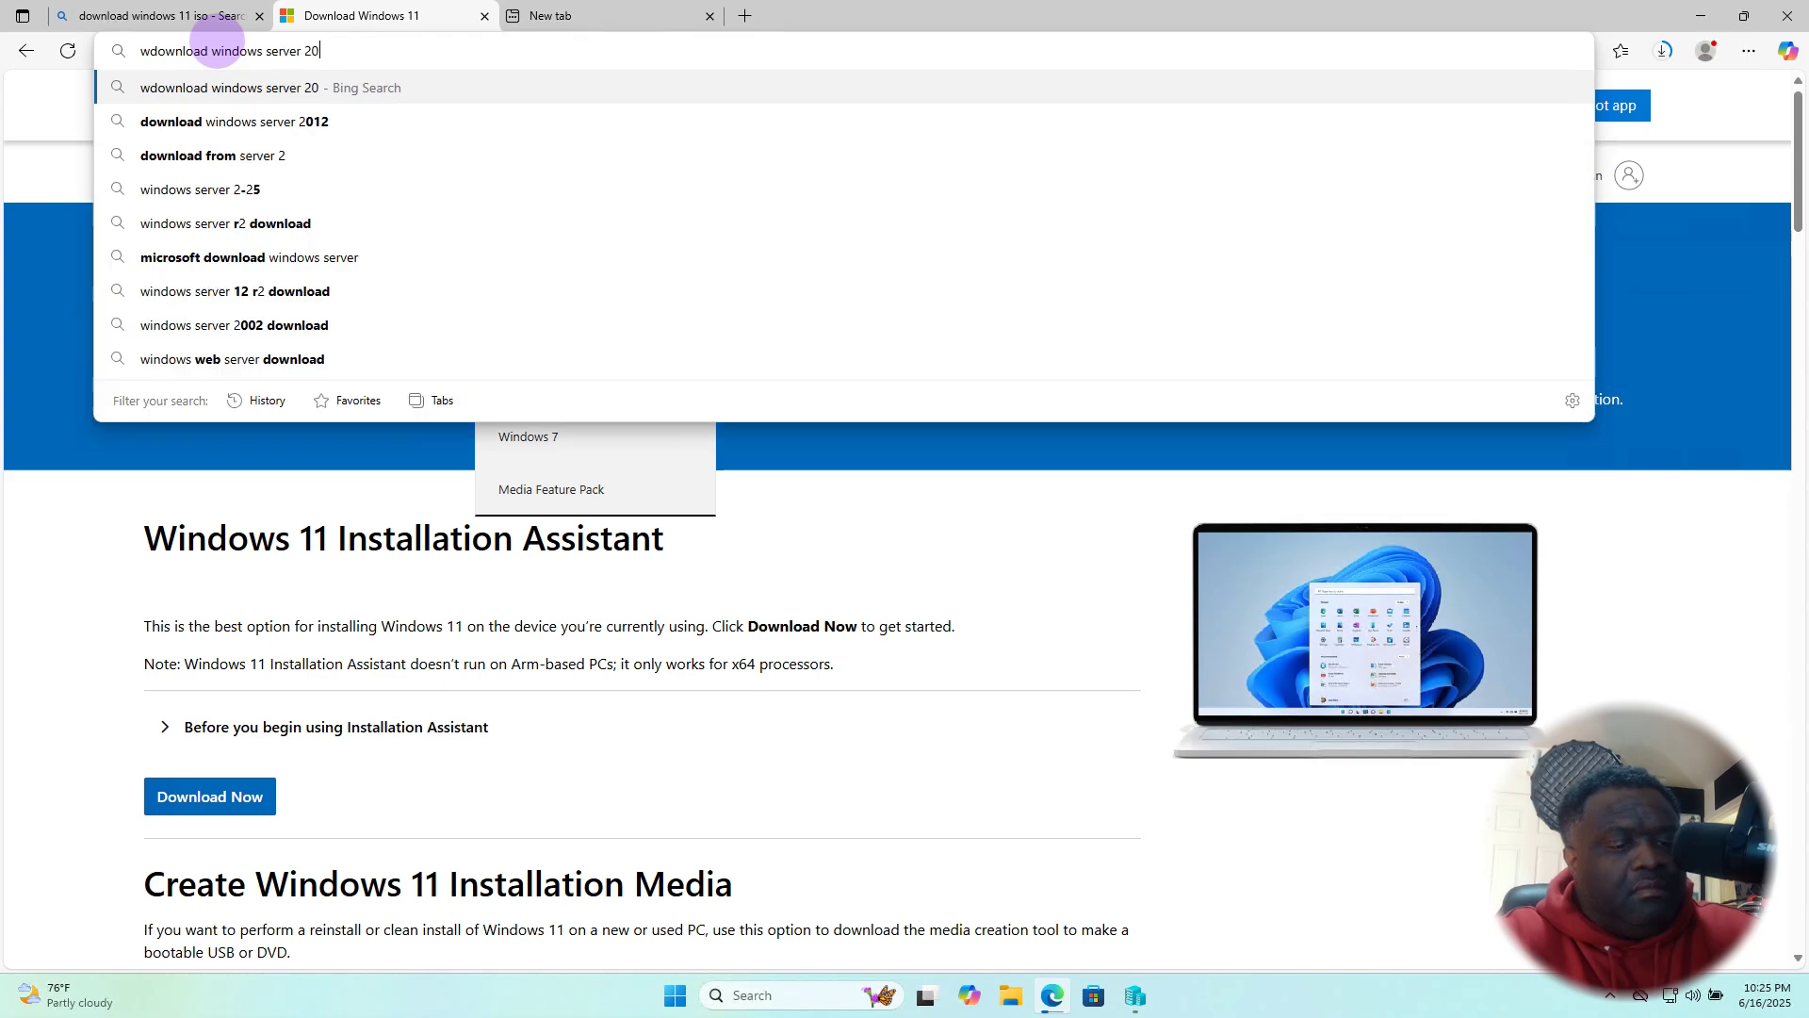
{"action": "key", "text": "Return"}
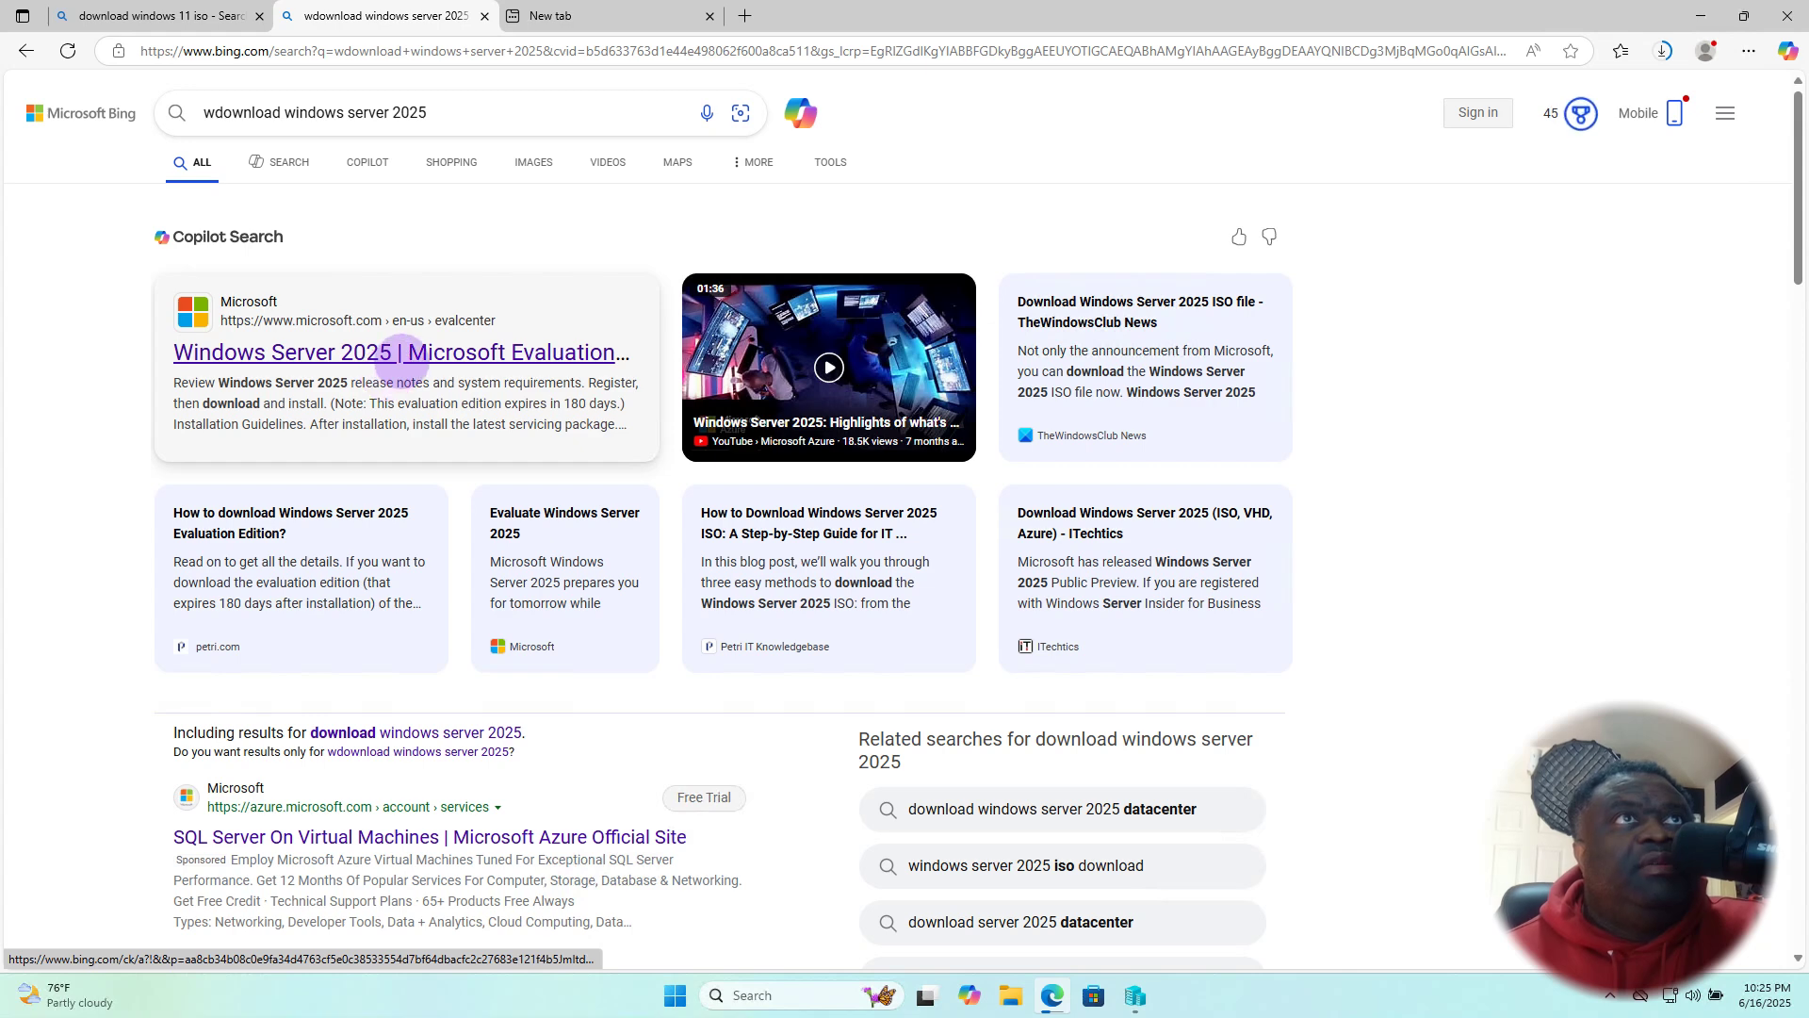
Download the English (United States) 64-bit ISO from Microsoft's Windows Server 2025 Evaluation Center page and return to Hyper-V Manager.
{"action": "left_click", "coordinate": [400, 352]}
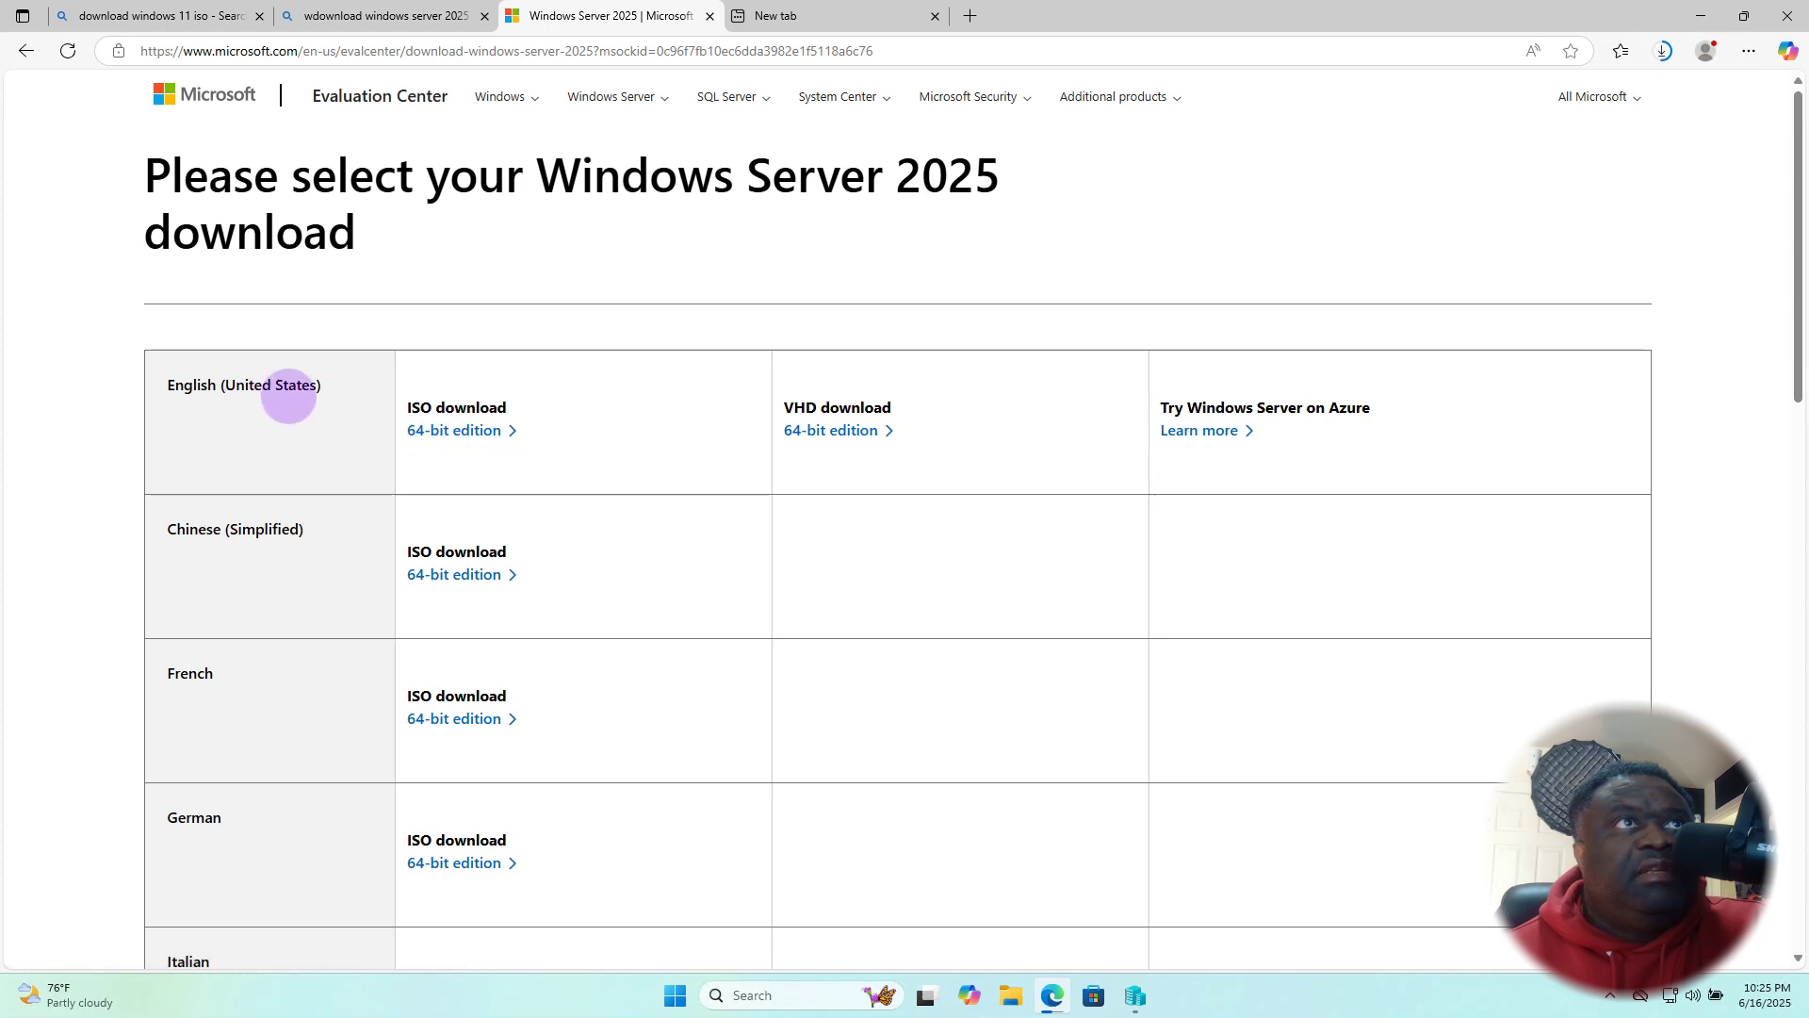
{"action": "left_click", "coordinate": [444, 432]}
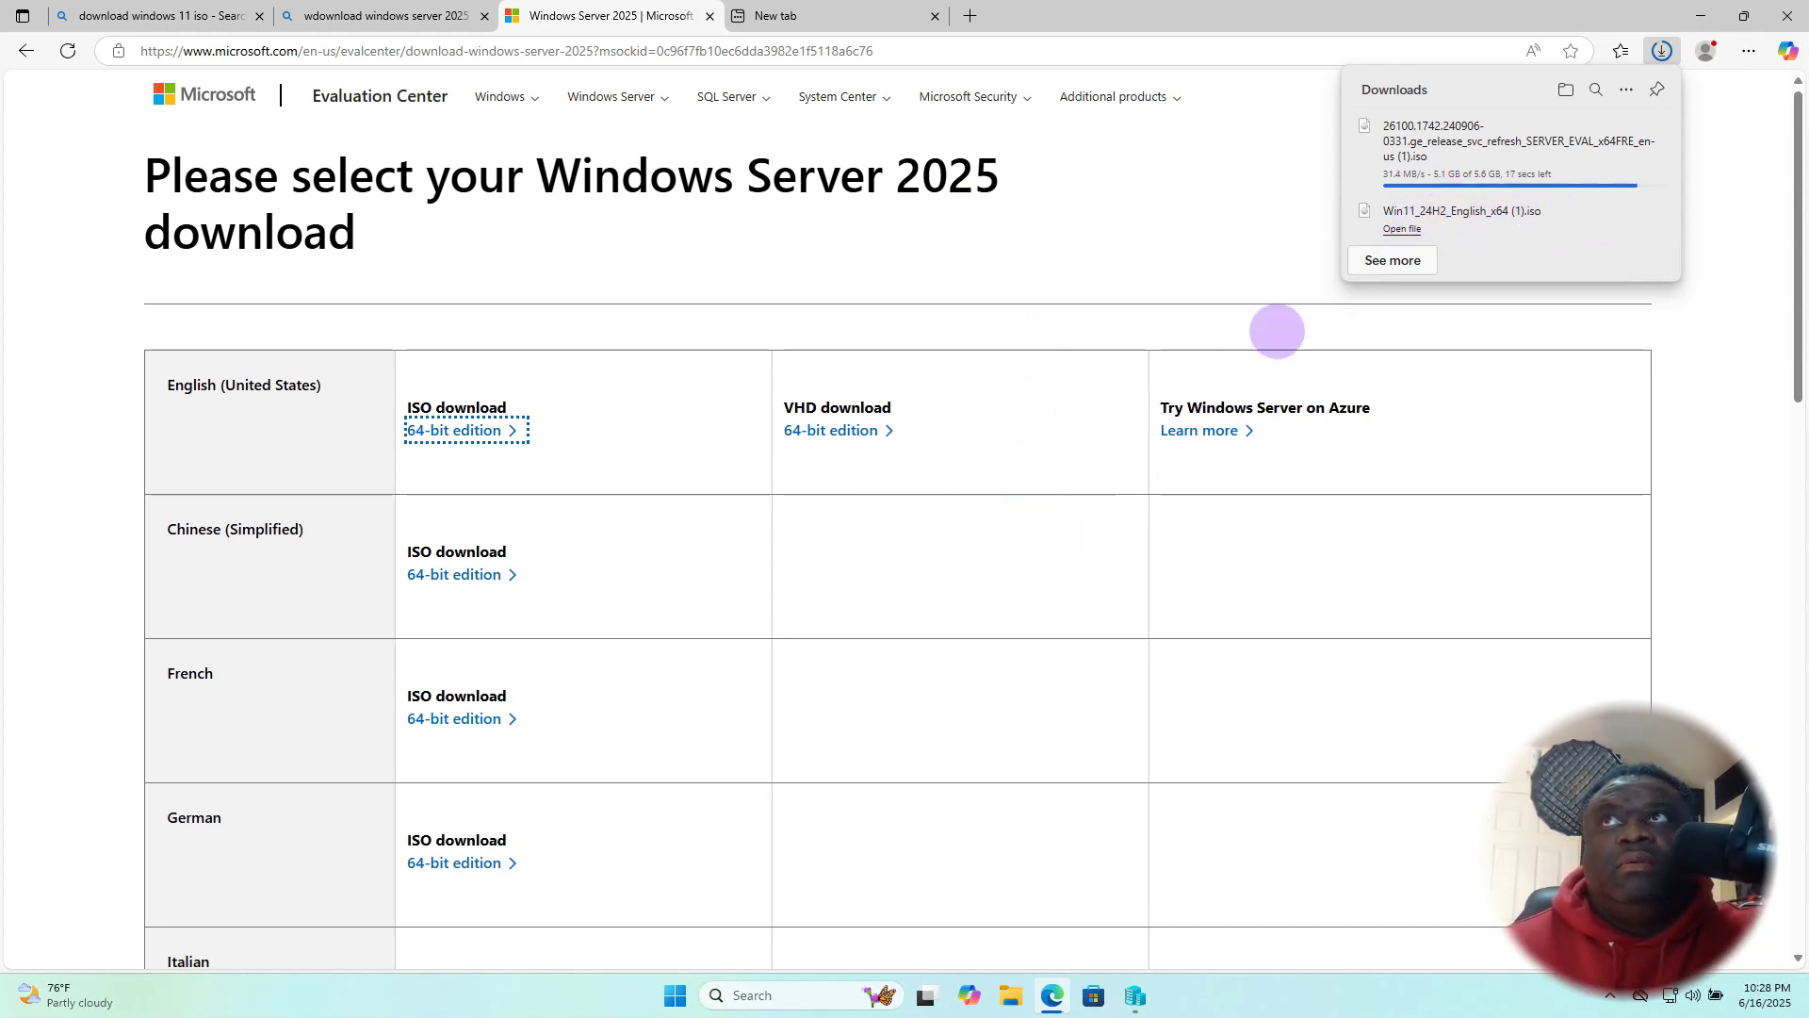
{"action": "left_click", "coordinate": [1135, 996]}
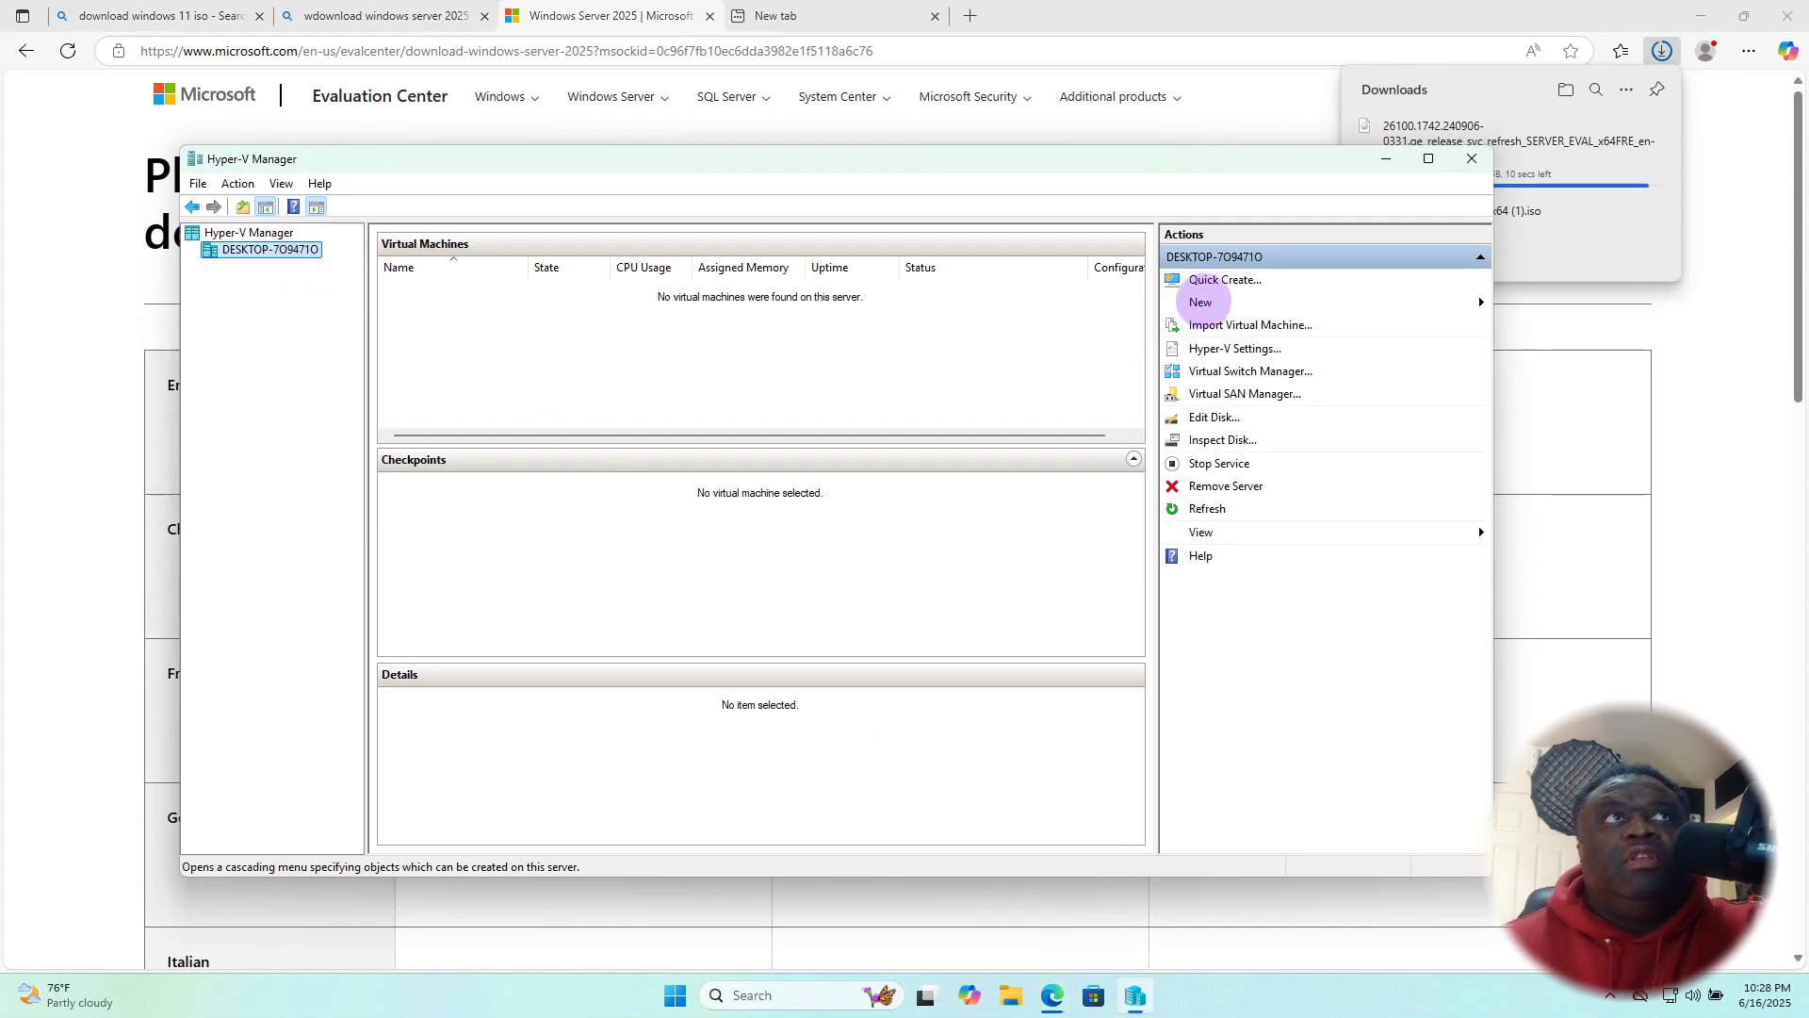
Begin a new virtual machine on the local host named WINSVR25, using Generation 2 and 4096 MB of startup memory with Dynamic Memory.
{"action": "right_click", "coordinate": [270, 250]}
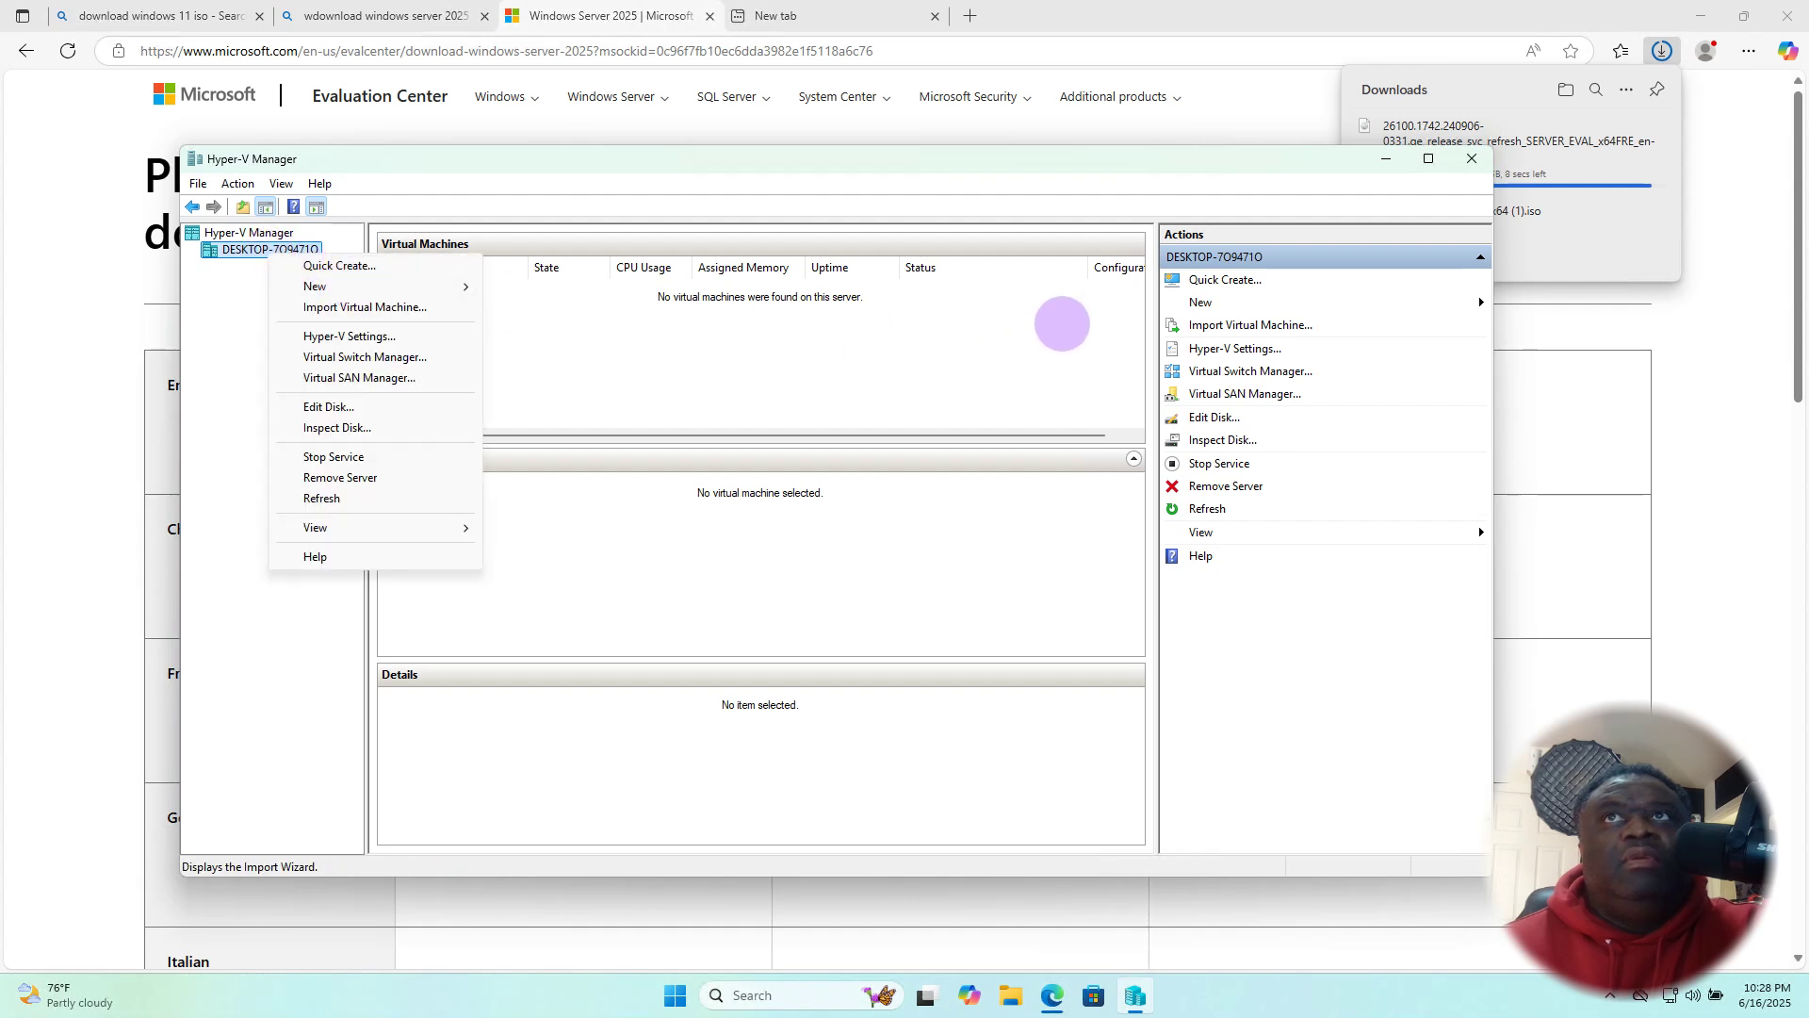
{"action": "mouse_move", "coordinate": [454, 287]}
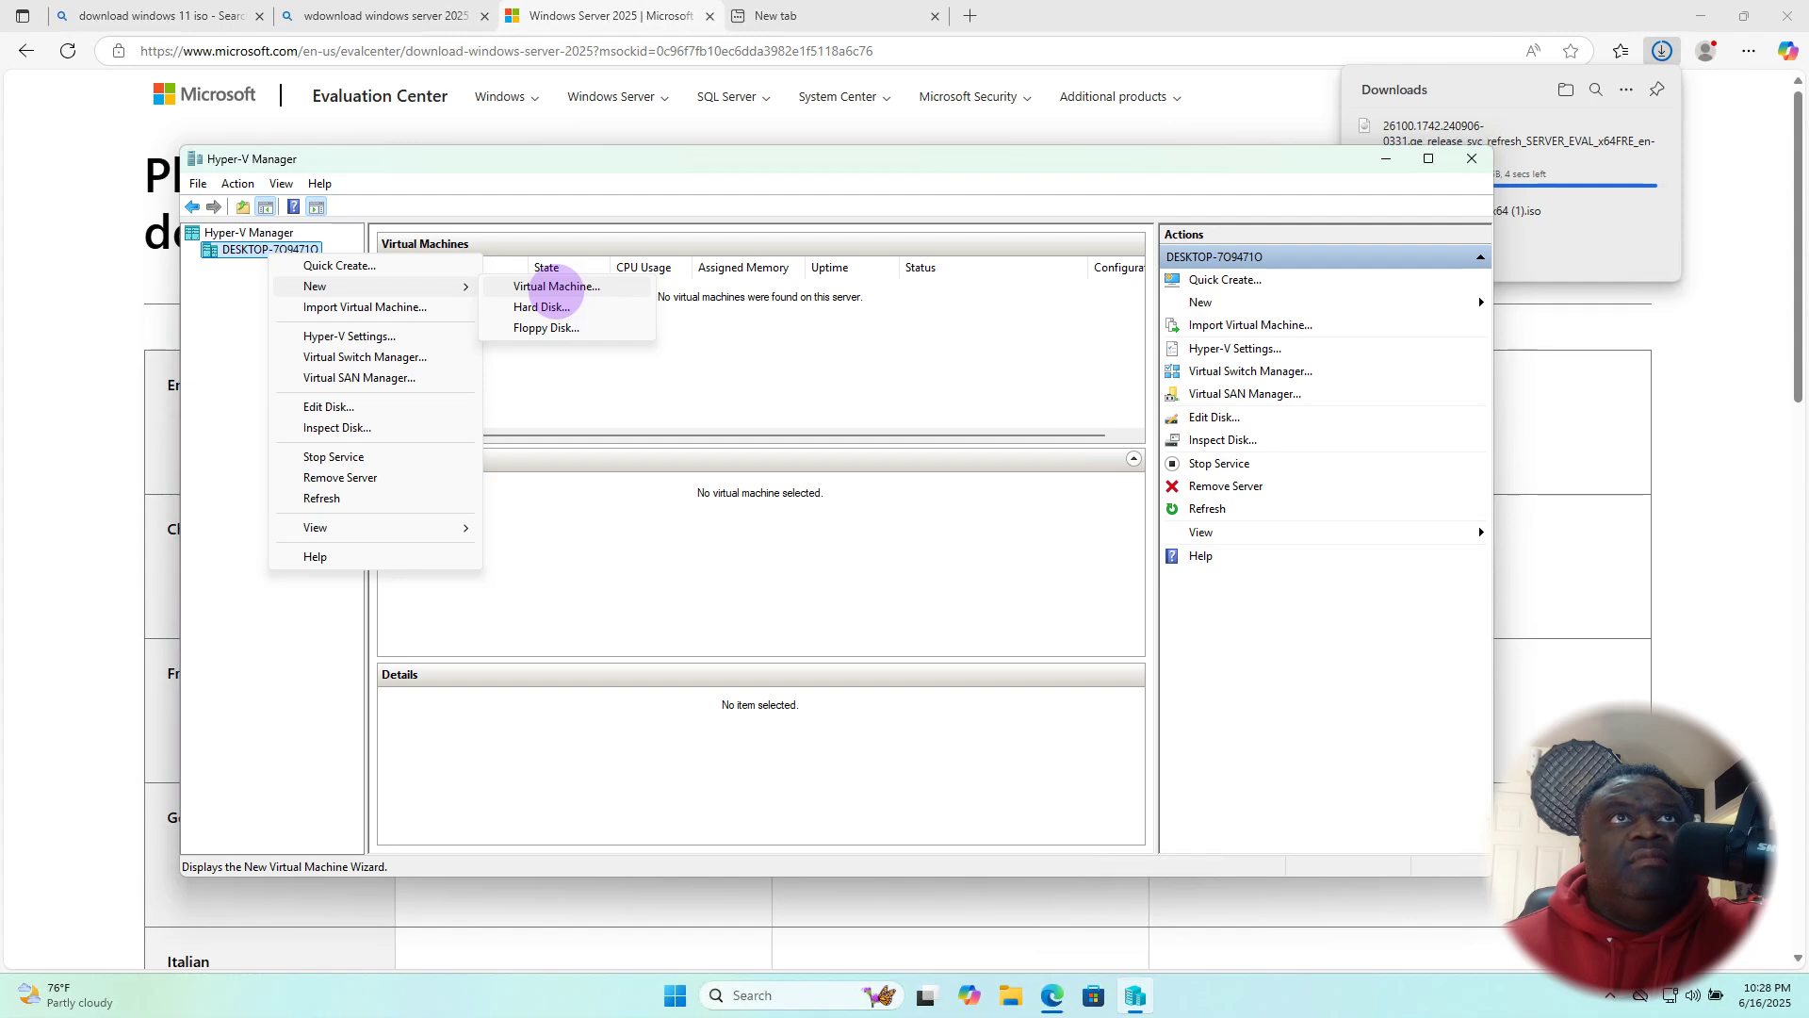
{"action": "left_click", "coordinate": [556, 288]}
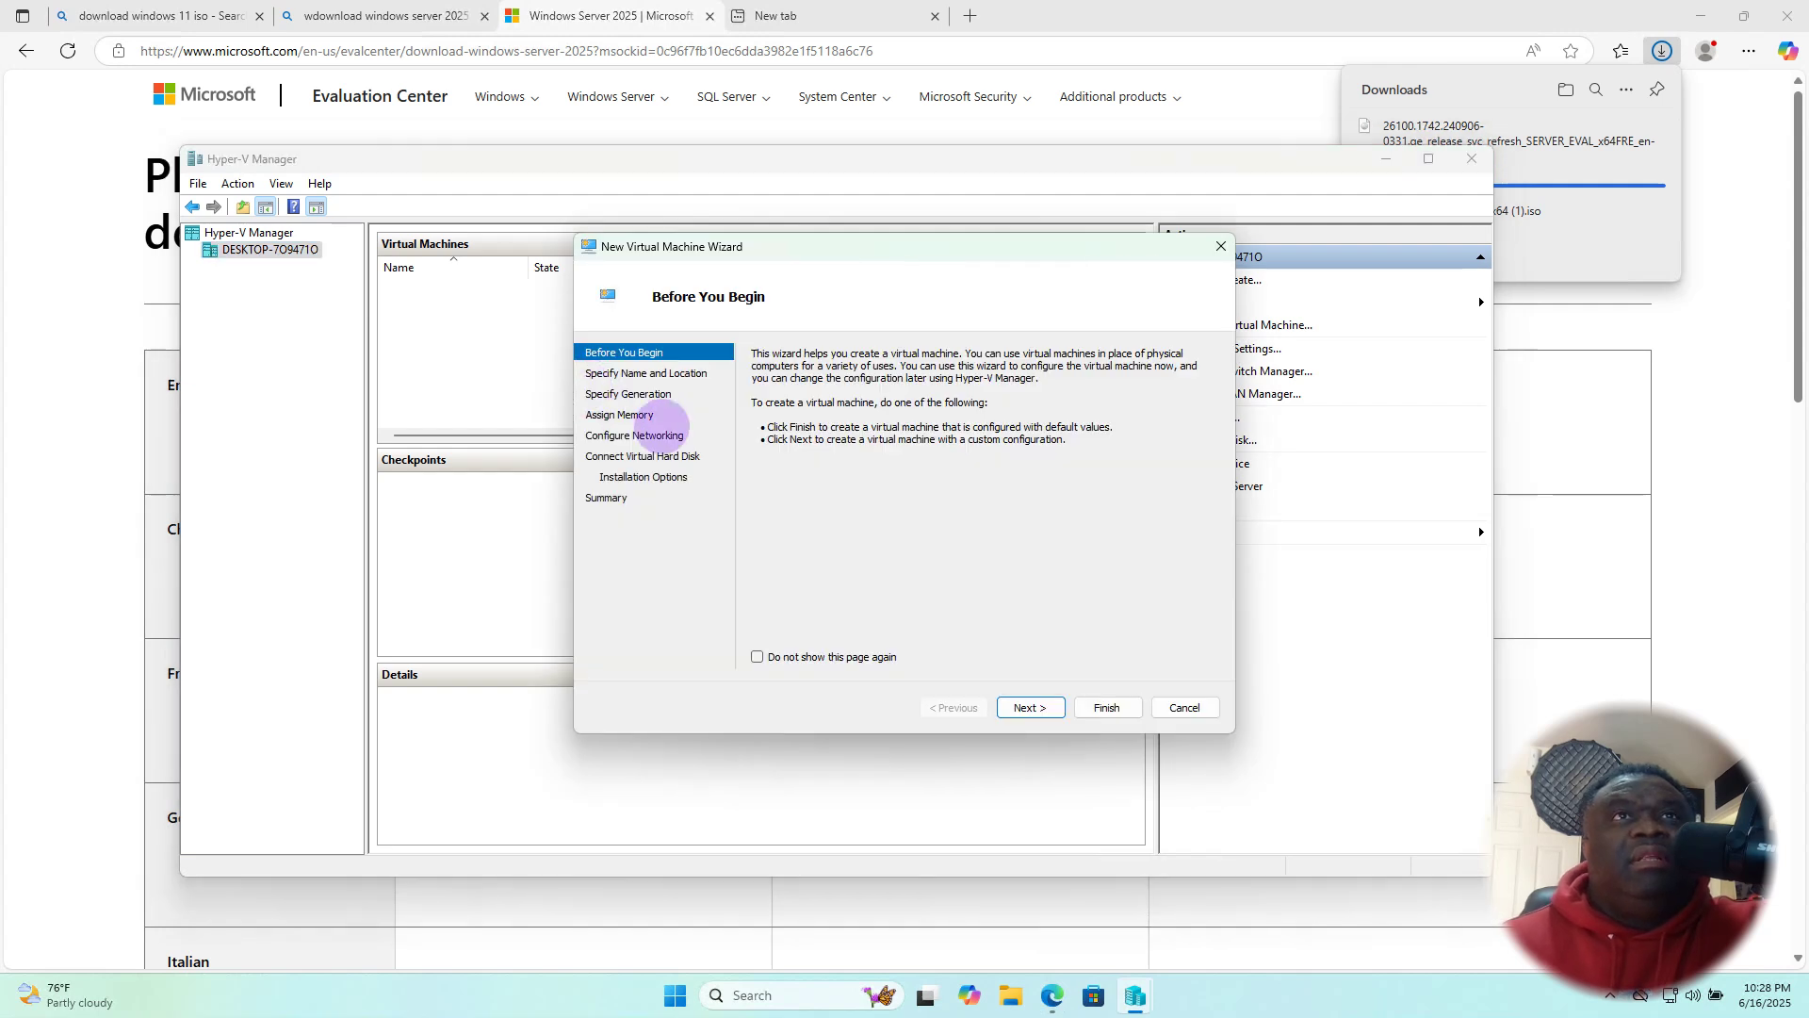
{"action": "left_click", "coordinate": [1030, 708]}
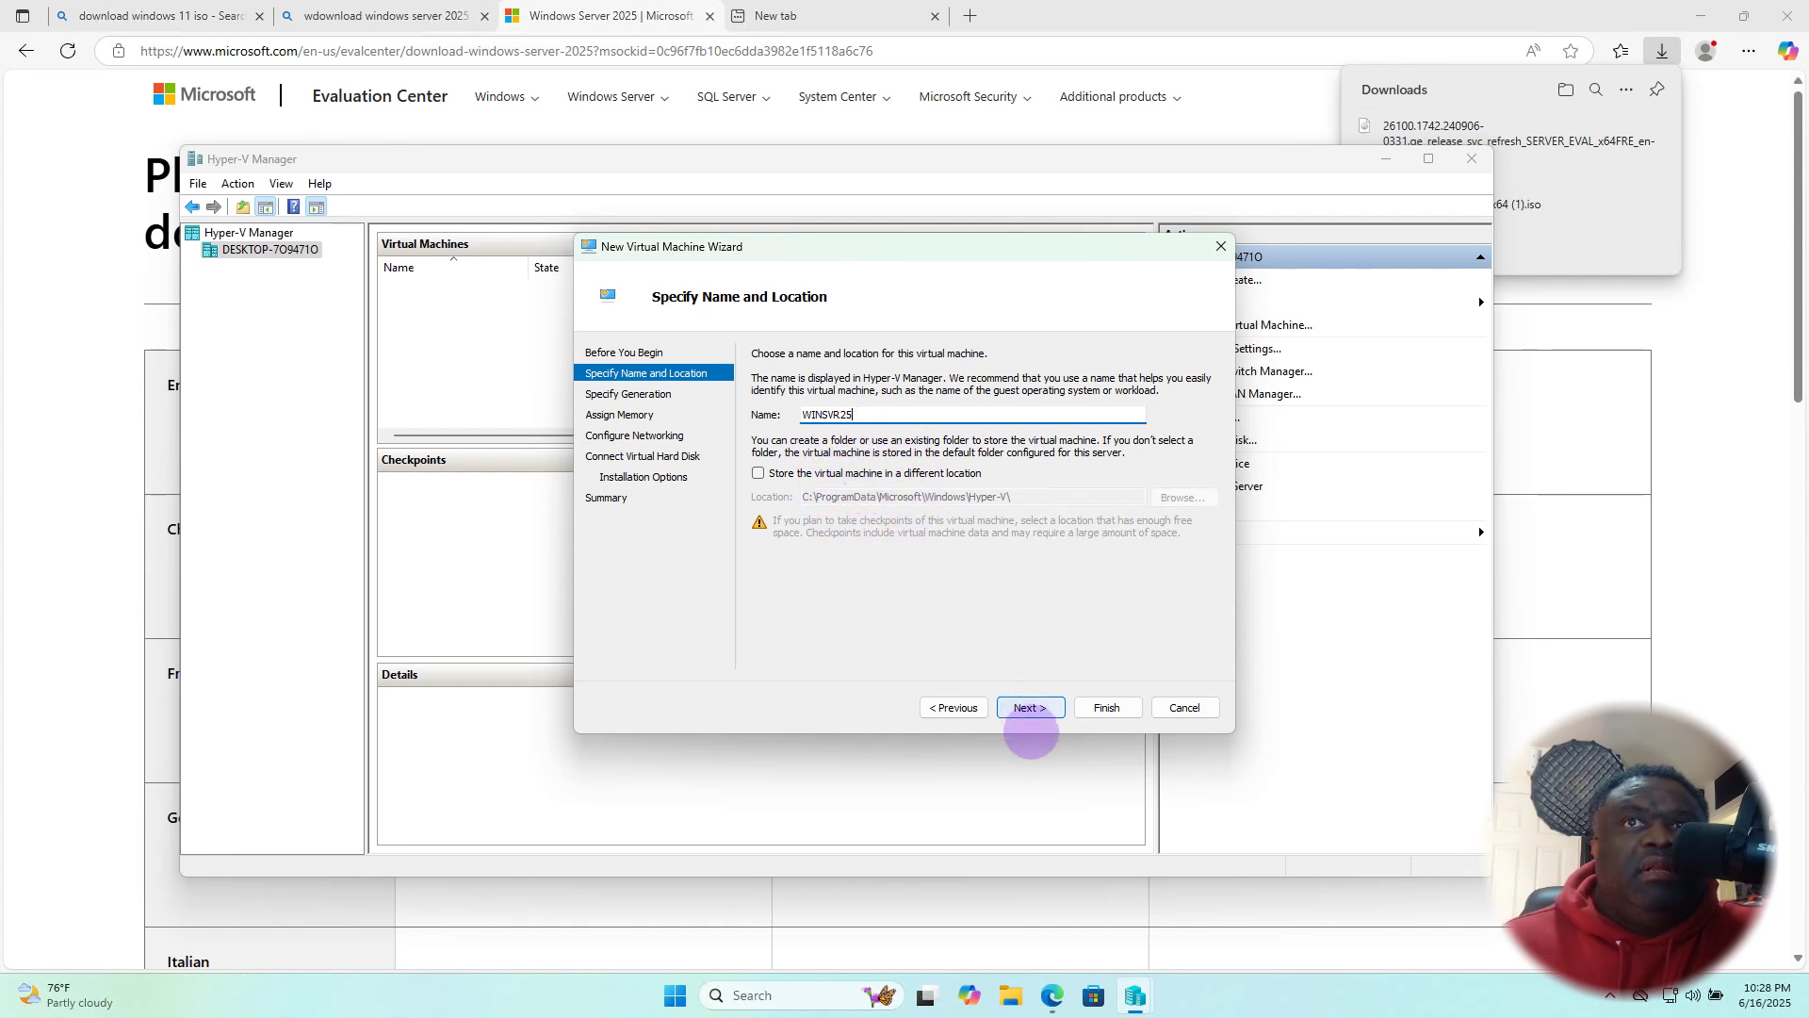
{"action": "left_click", "coordinate": [1030, 707]}
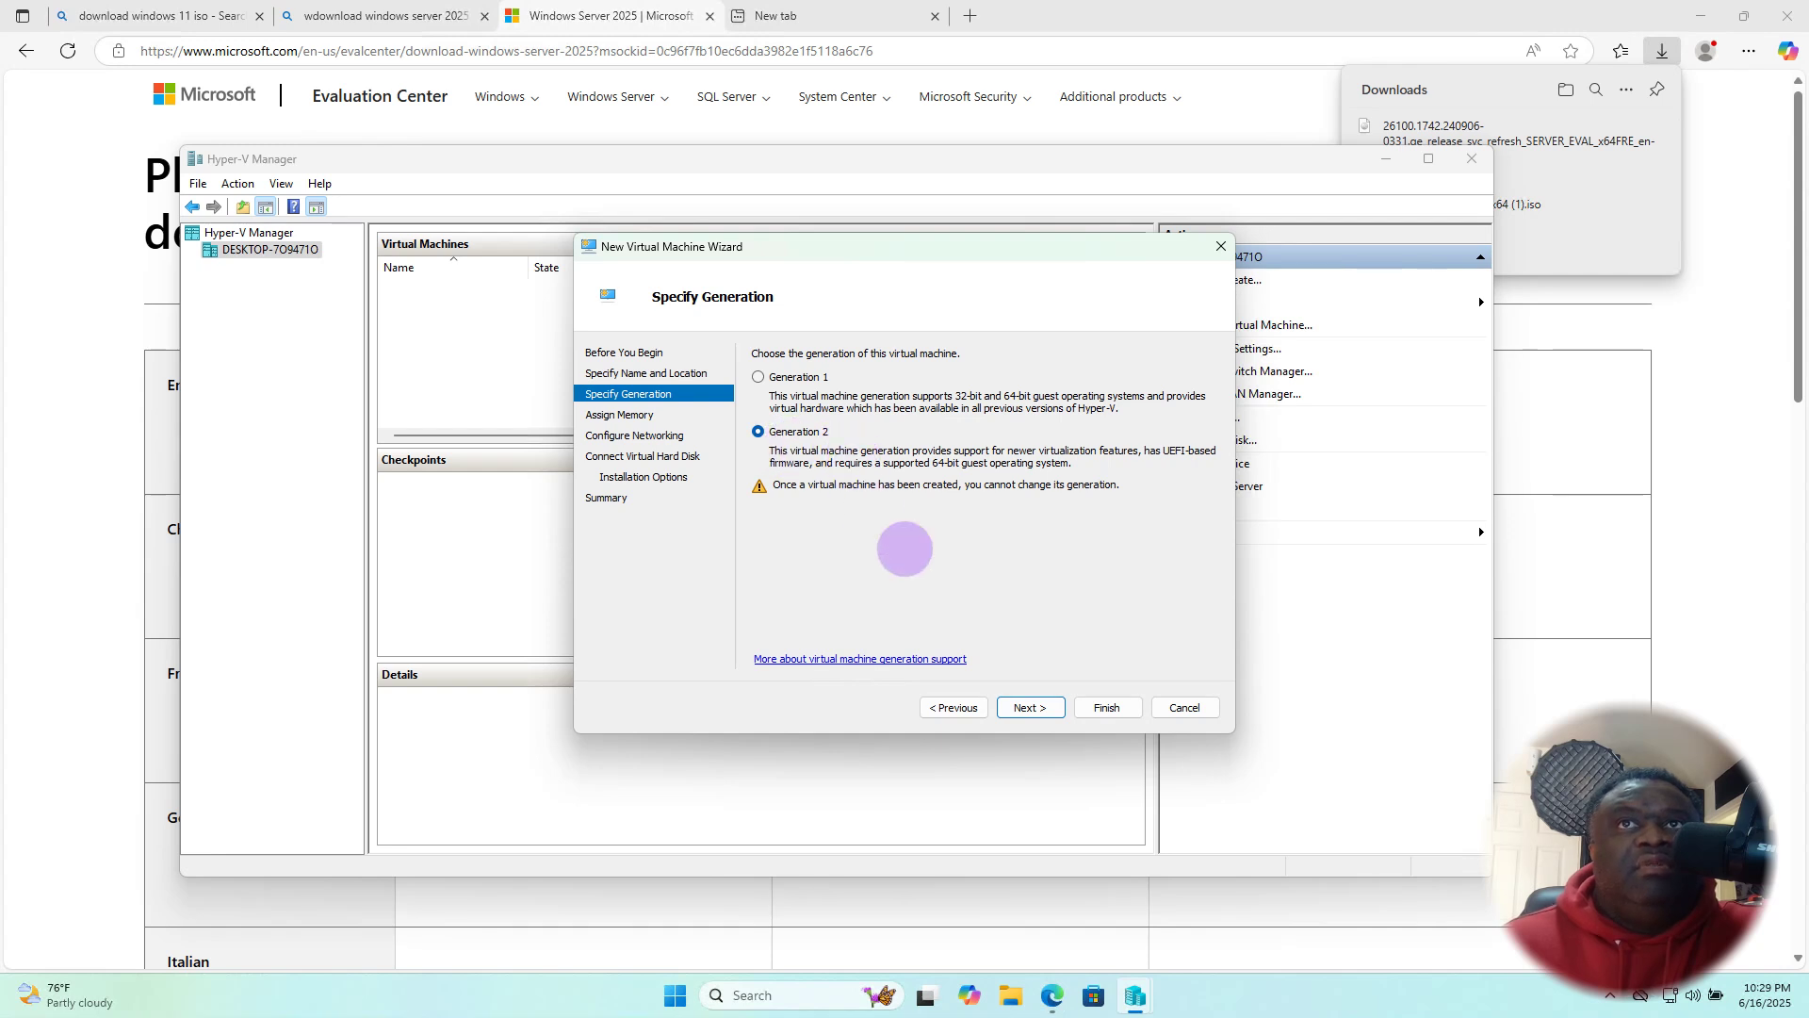
{"action": "left_click", "coordinate": [1028, 706]}
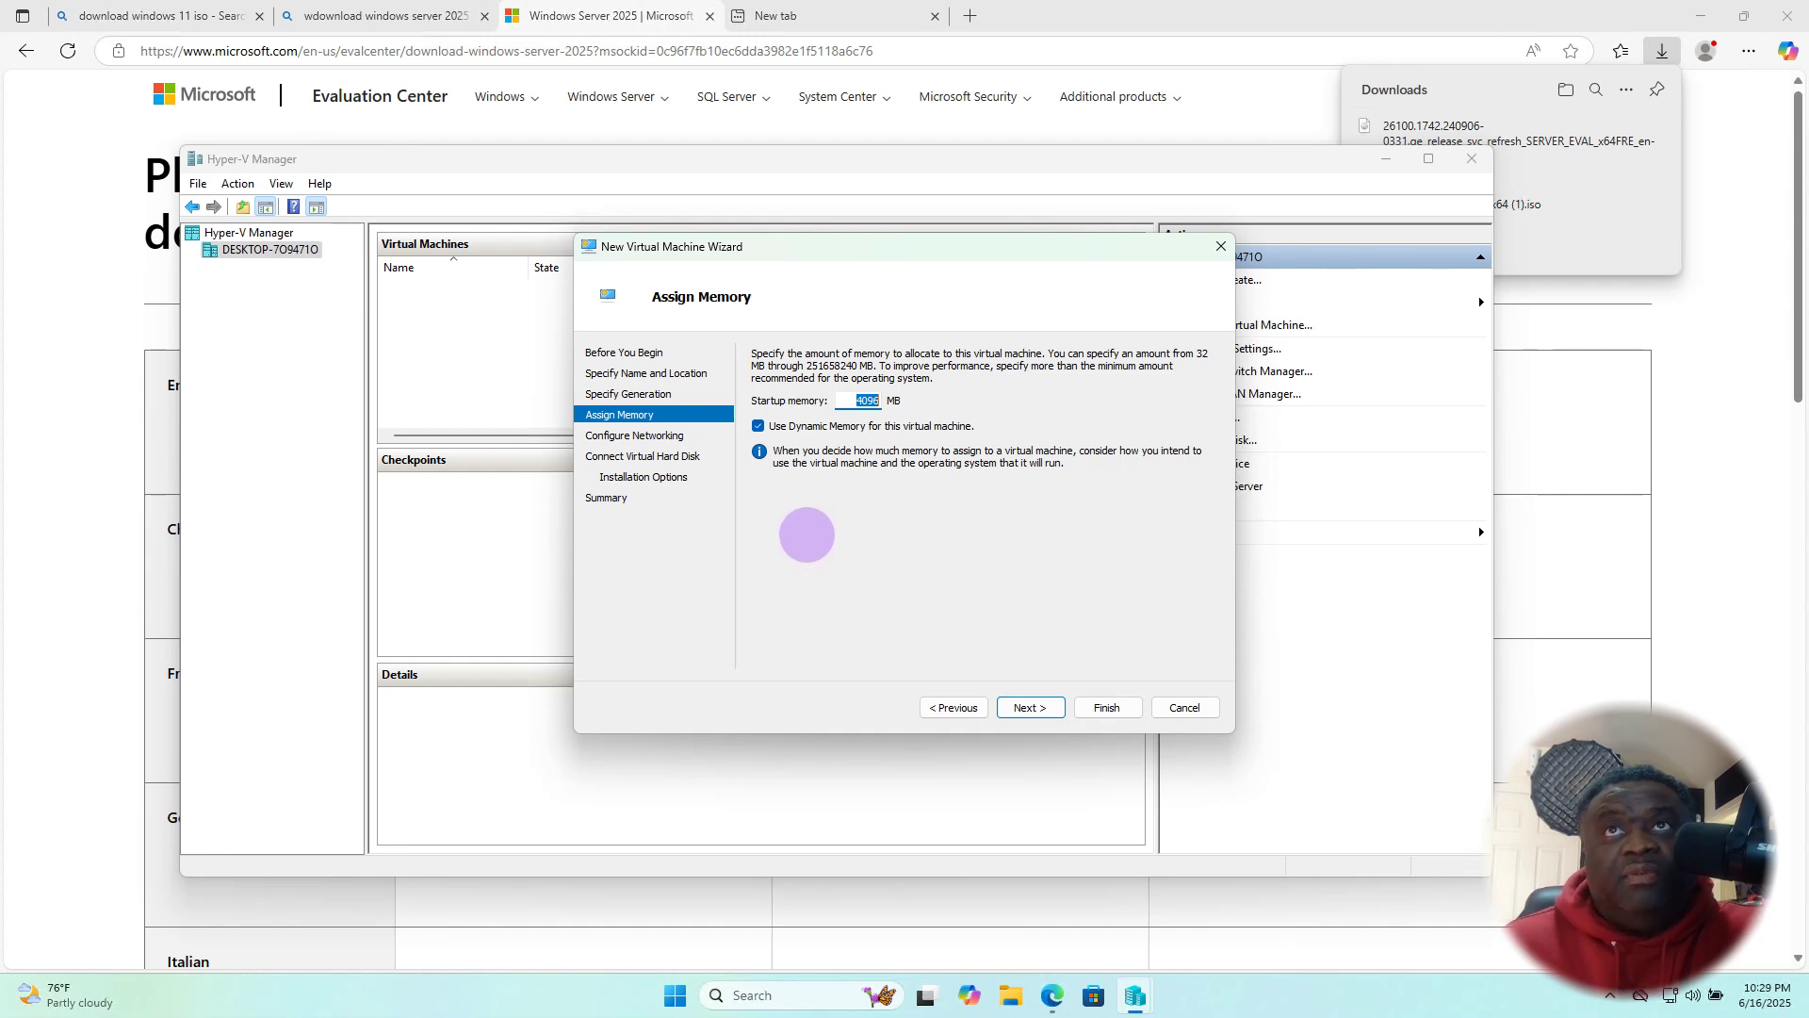
{"action": "left_click", "coordinate": [1029, 707]}
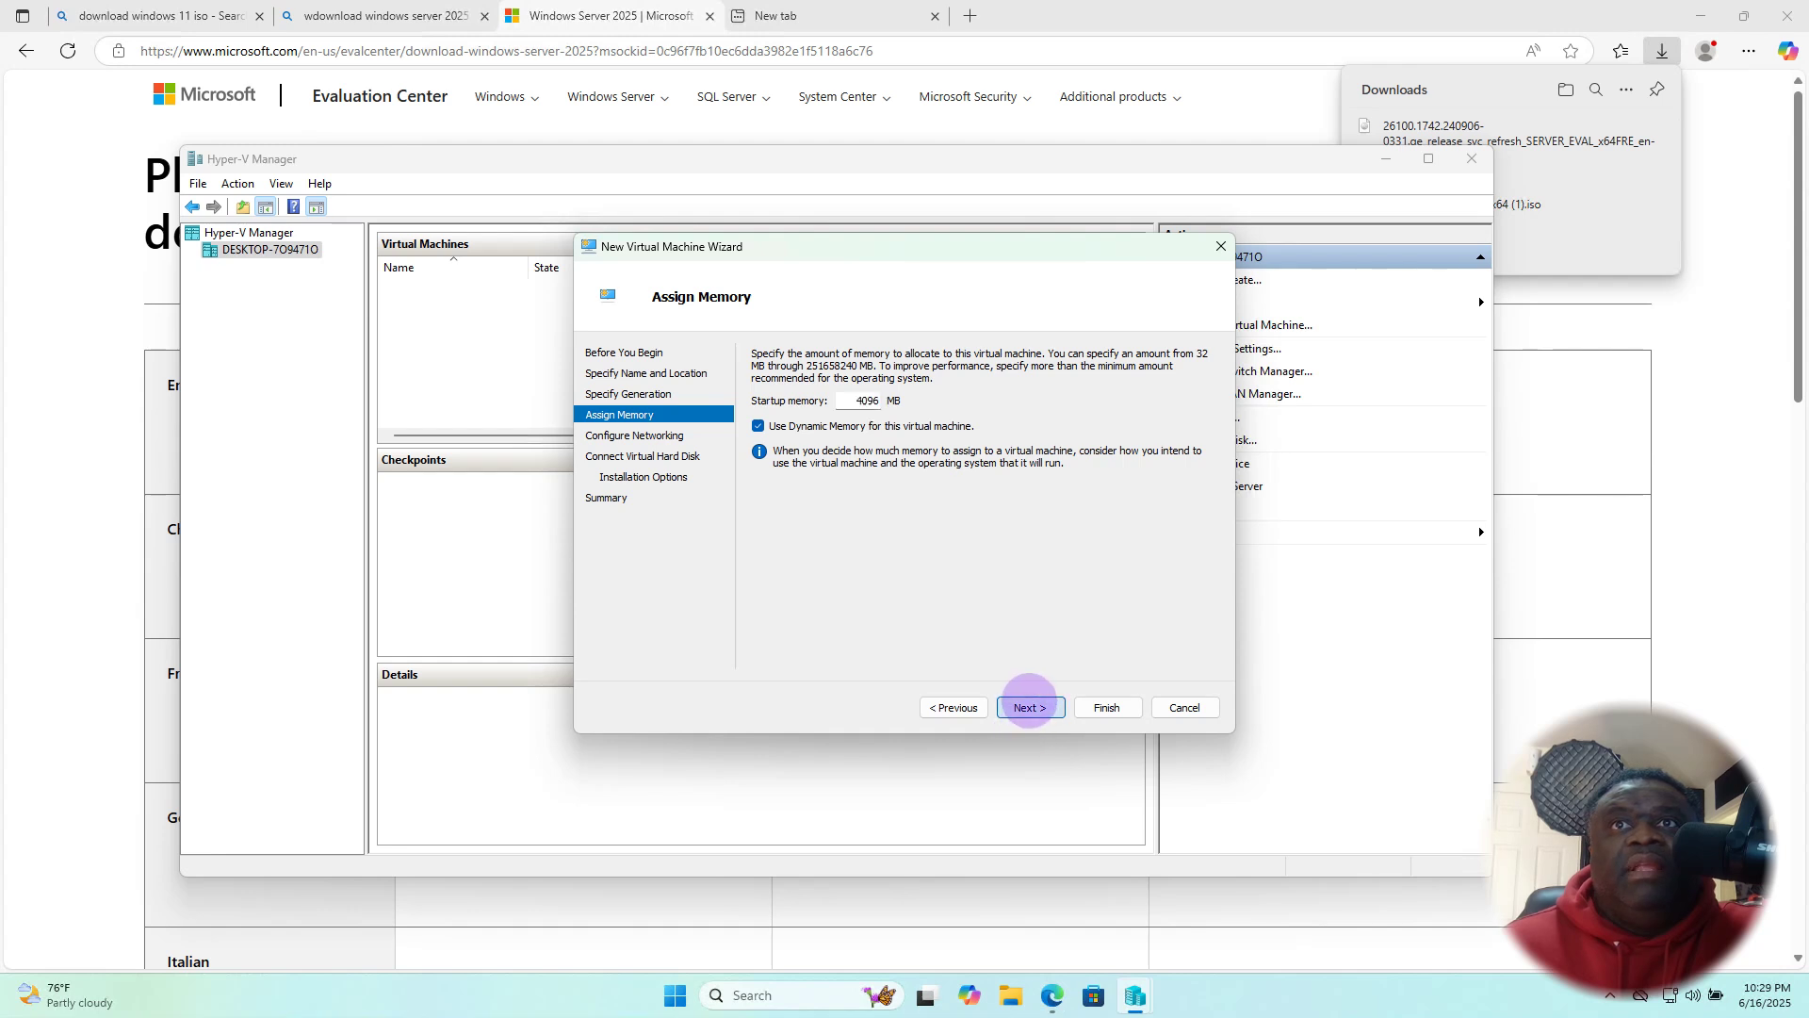
Connect the new virtual machine's network adapter to the Default Switch and continue to the virtual hard disk settings.
{"action": "left_click", "coordinate": [853, 390]}
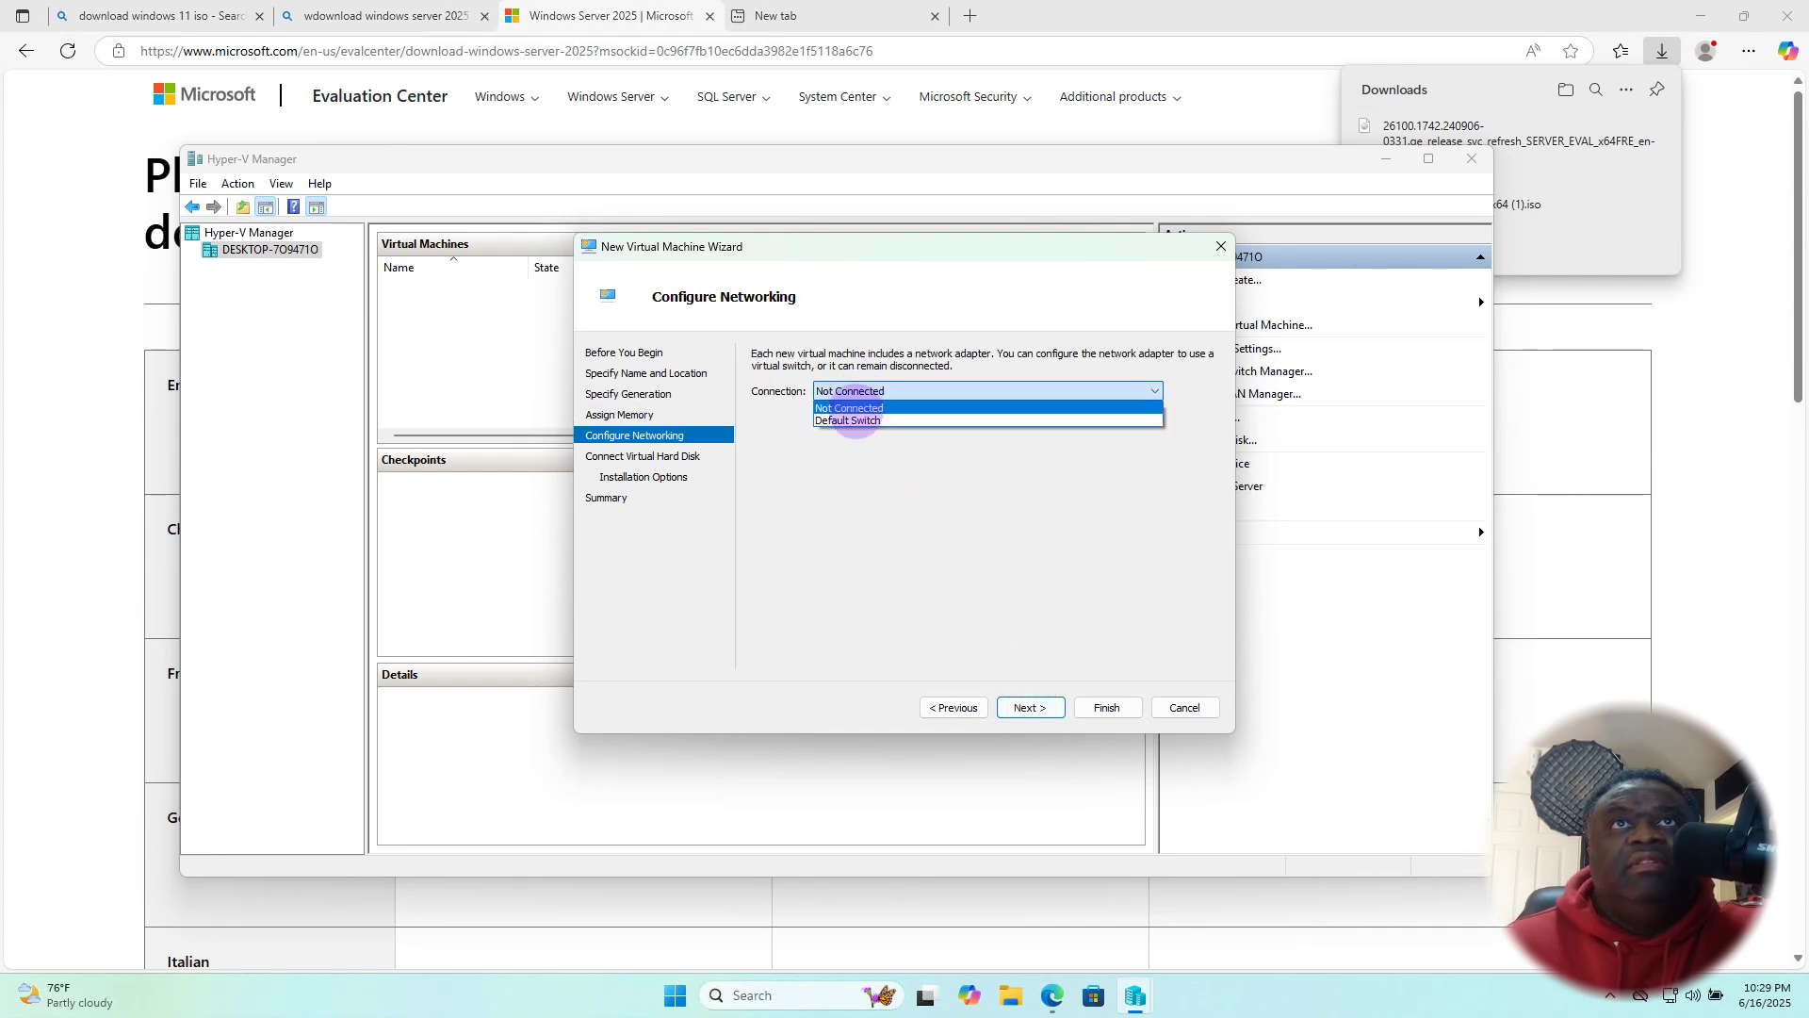
{"action": "left_click", "coordinate": [800, 471]}
{"action": "left_click", "coordinate": [840, 392]}
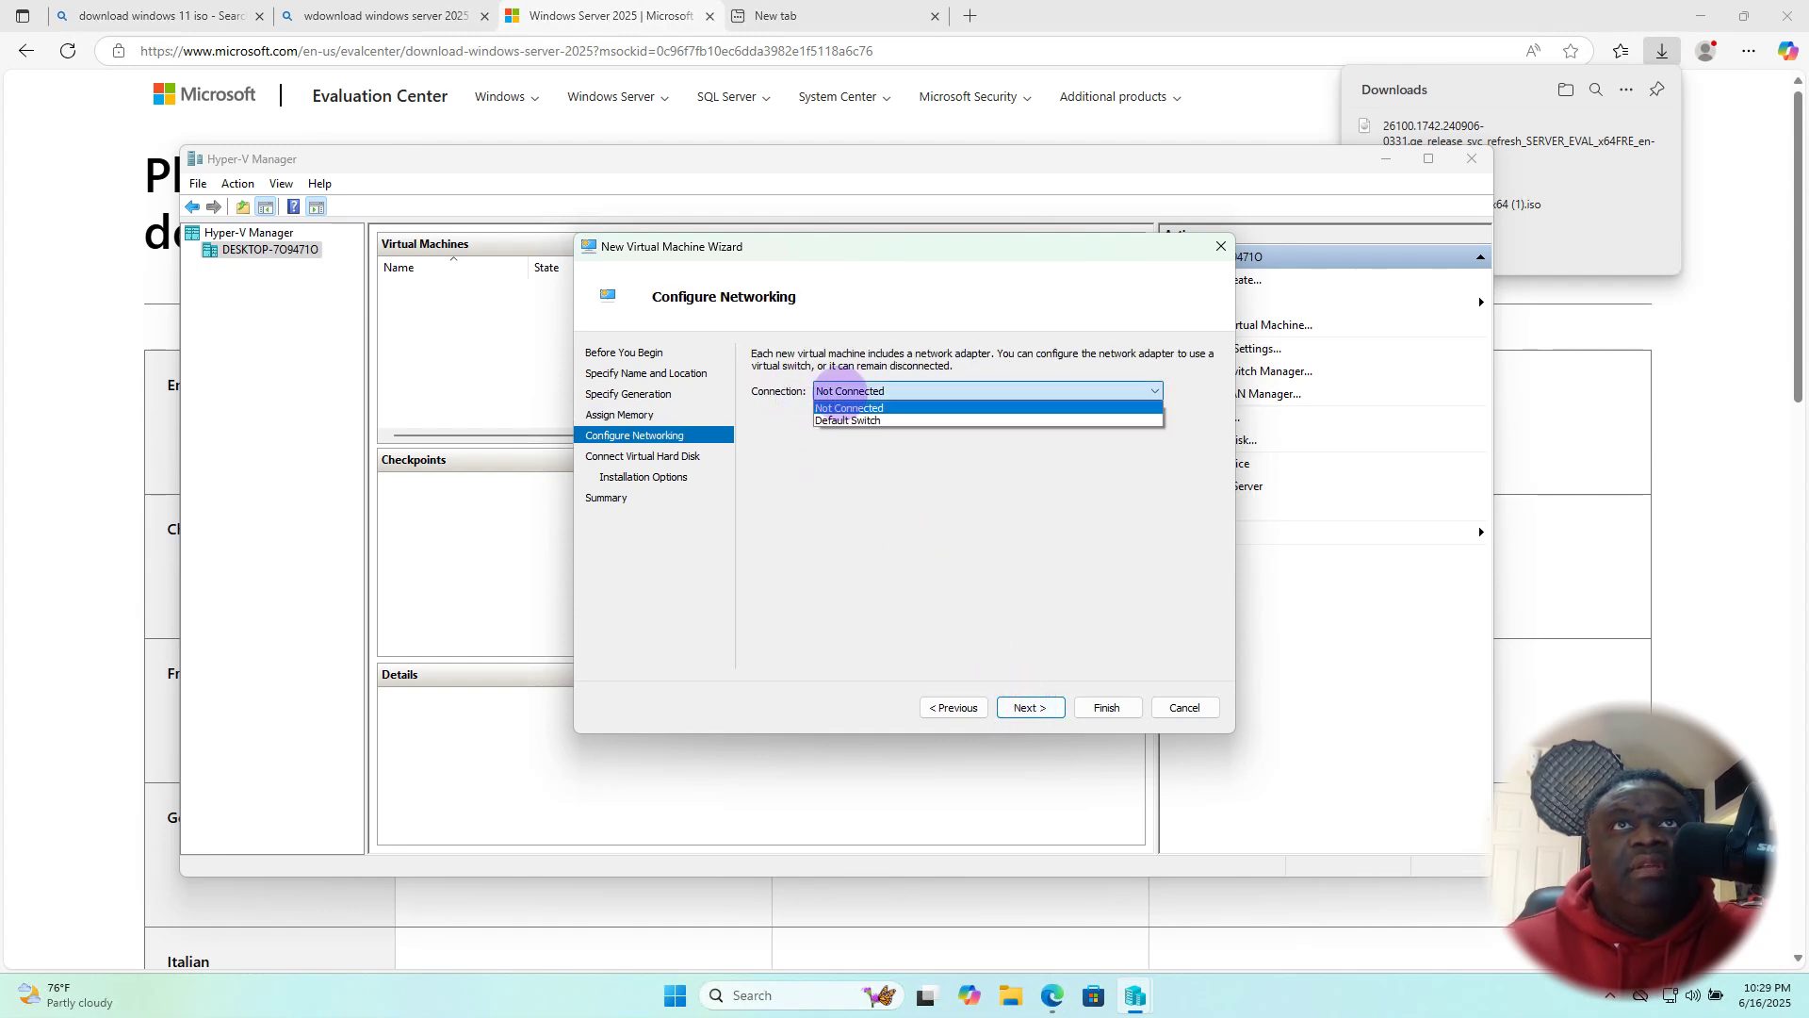
{"action": "left_click", "coordinate": [833, 420]}
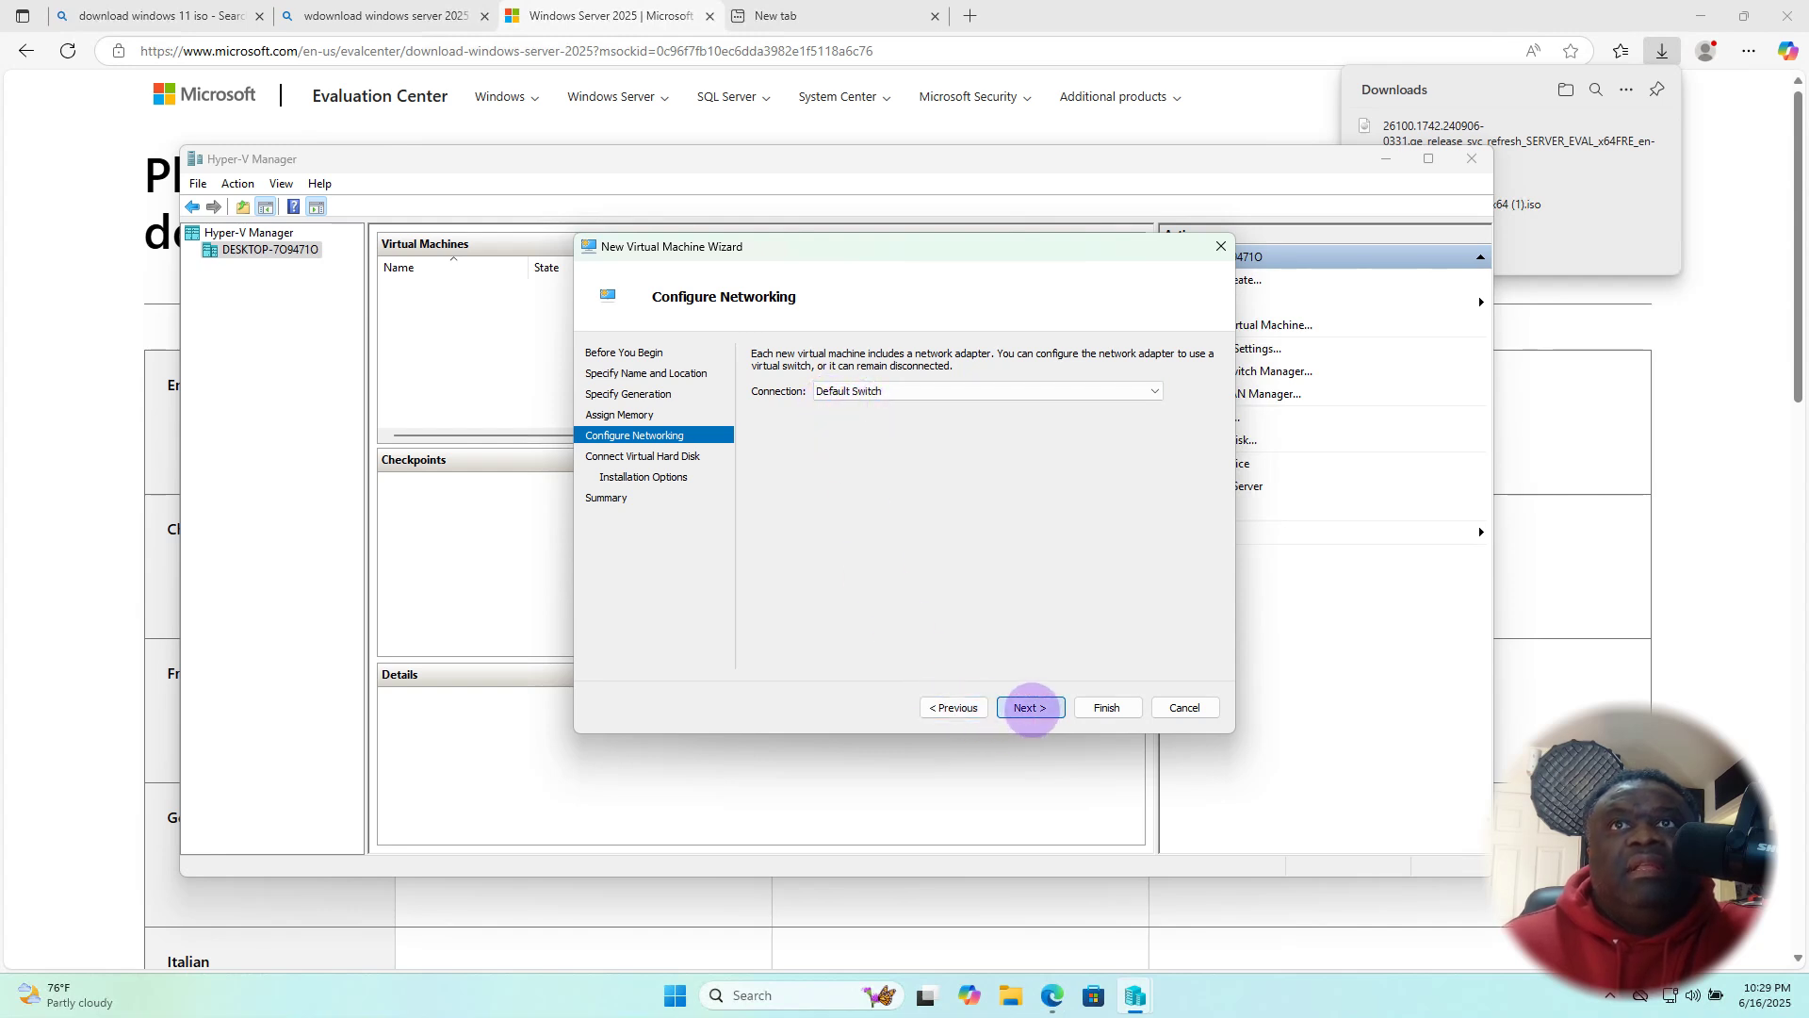
{"action": "left_click", "coordinate": [1029, 707]}
Create the WINSVR25.vhdx virtual hard disk with a size of 50 GB in the default Virtual Hard Disks location.
{"action": "double_click", "coordinate": [860, 486]}
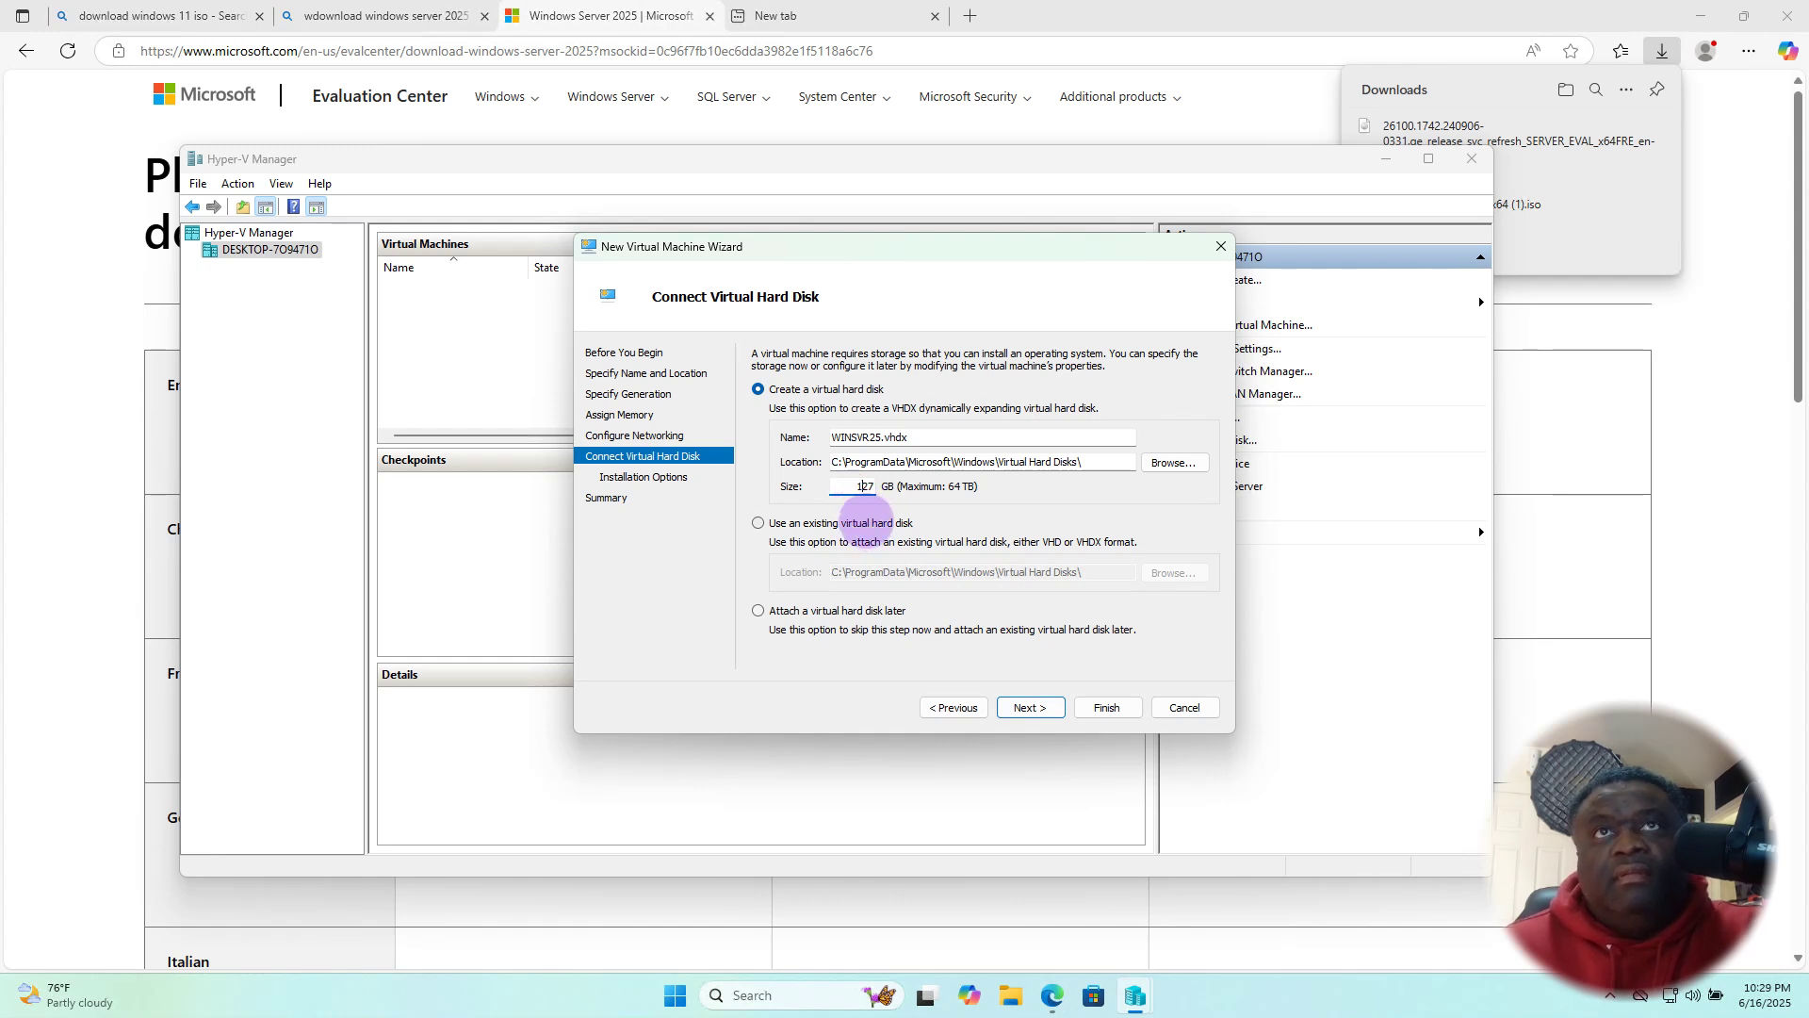
{"action": "left_click_drag", "start_coordinate": [856, 485], "coordinate": [891, 492]}
{"action": "type", "text": "50"}
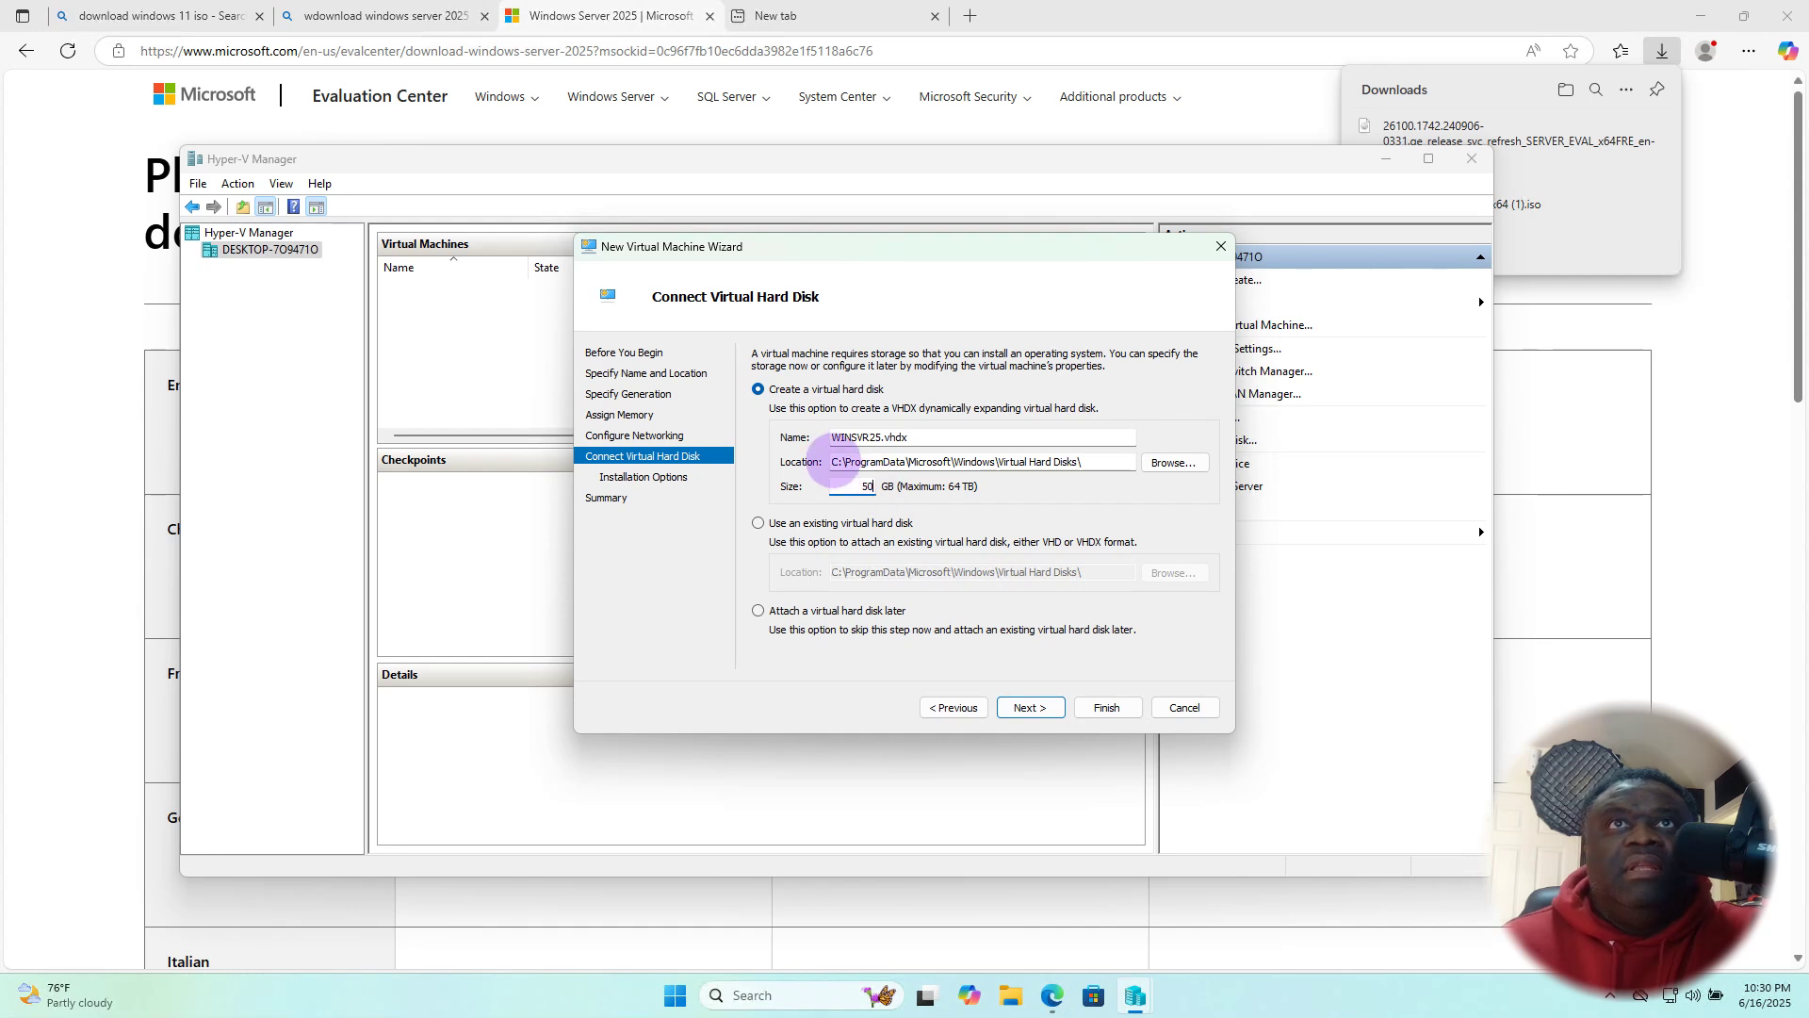
{"action": "left_click_drag", "start_coordinate": [832, 463], "coordinate": [1096, 465]}
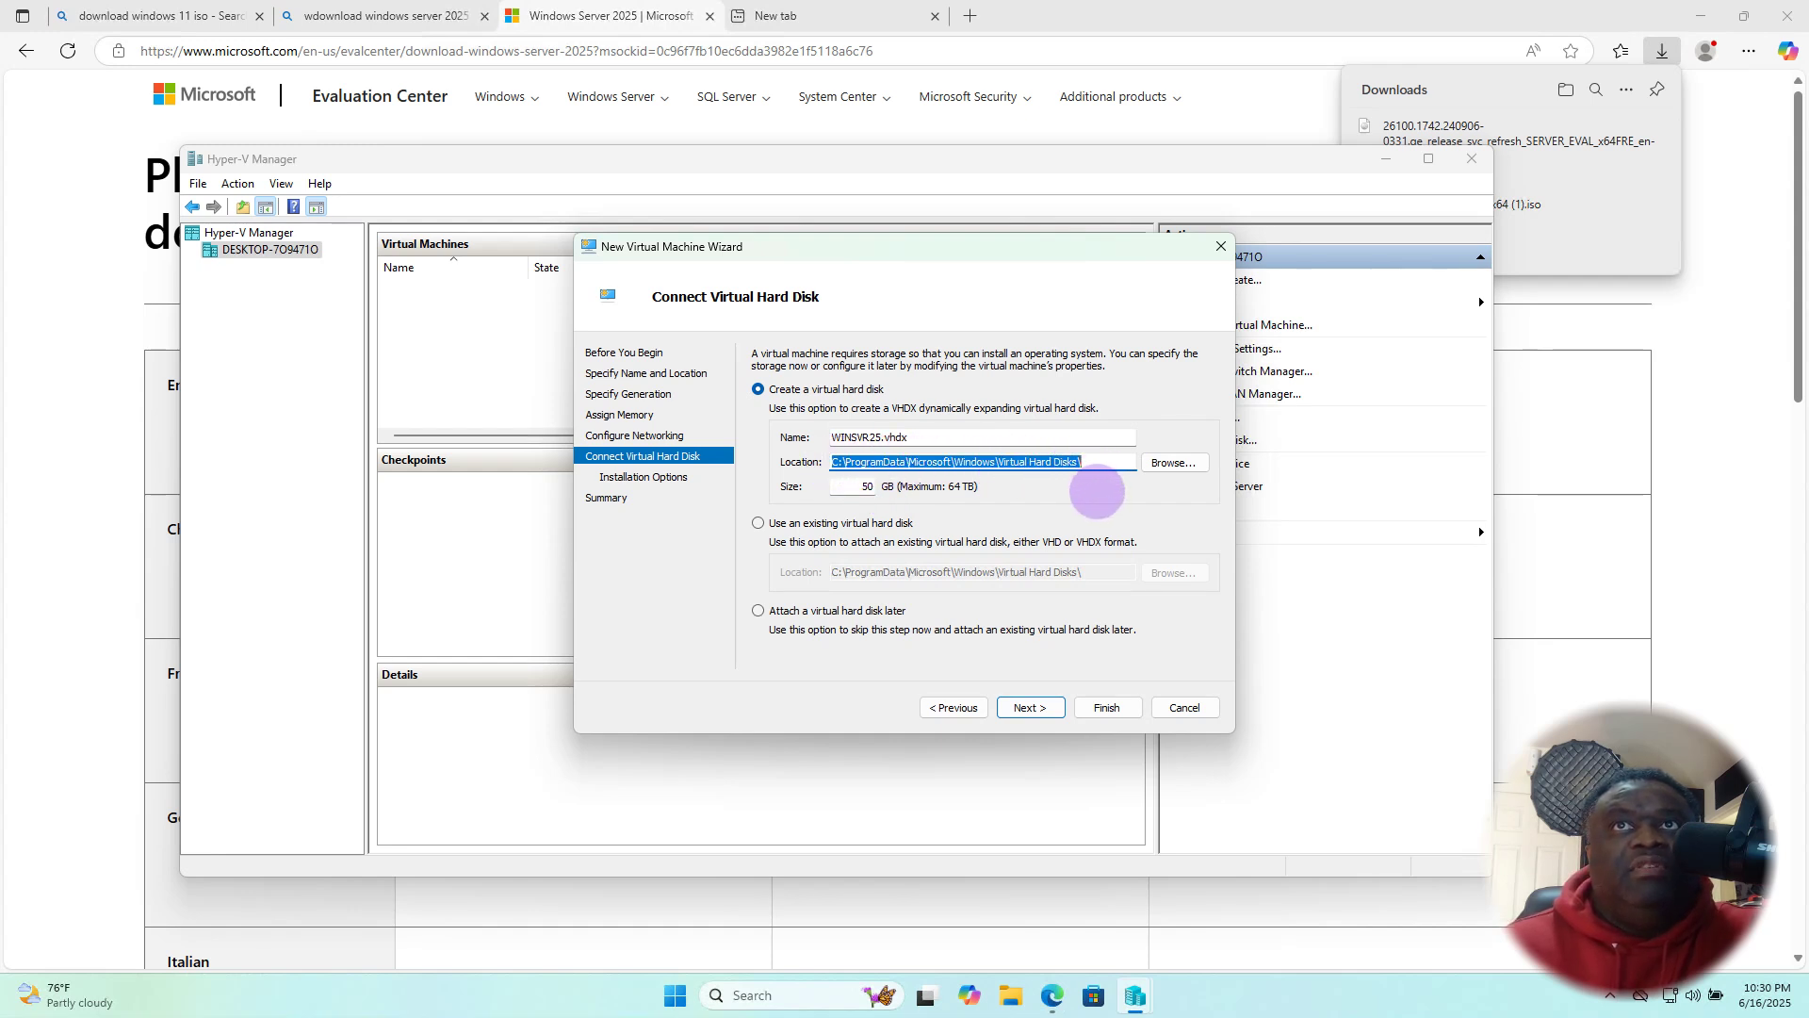
{"action": "left_click", "coordinate": [1094, 464]}
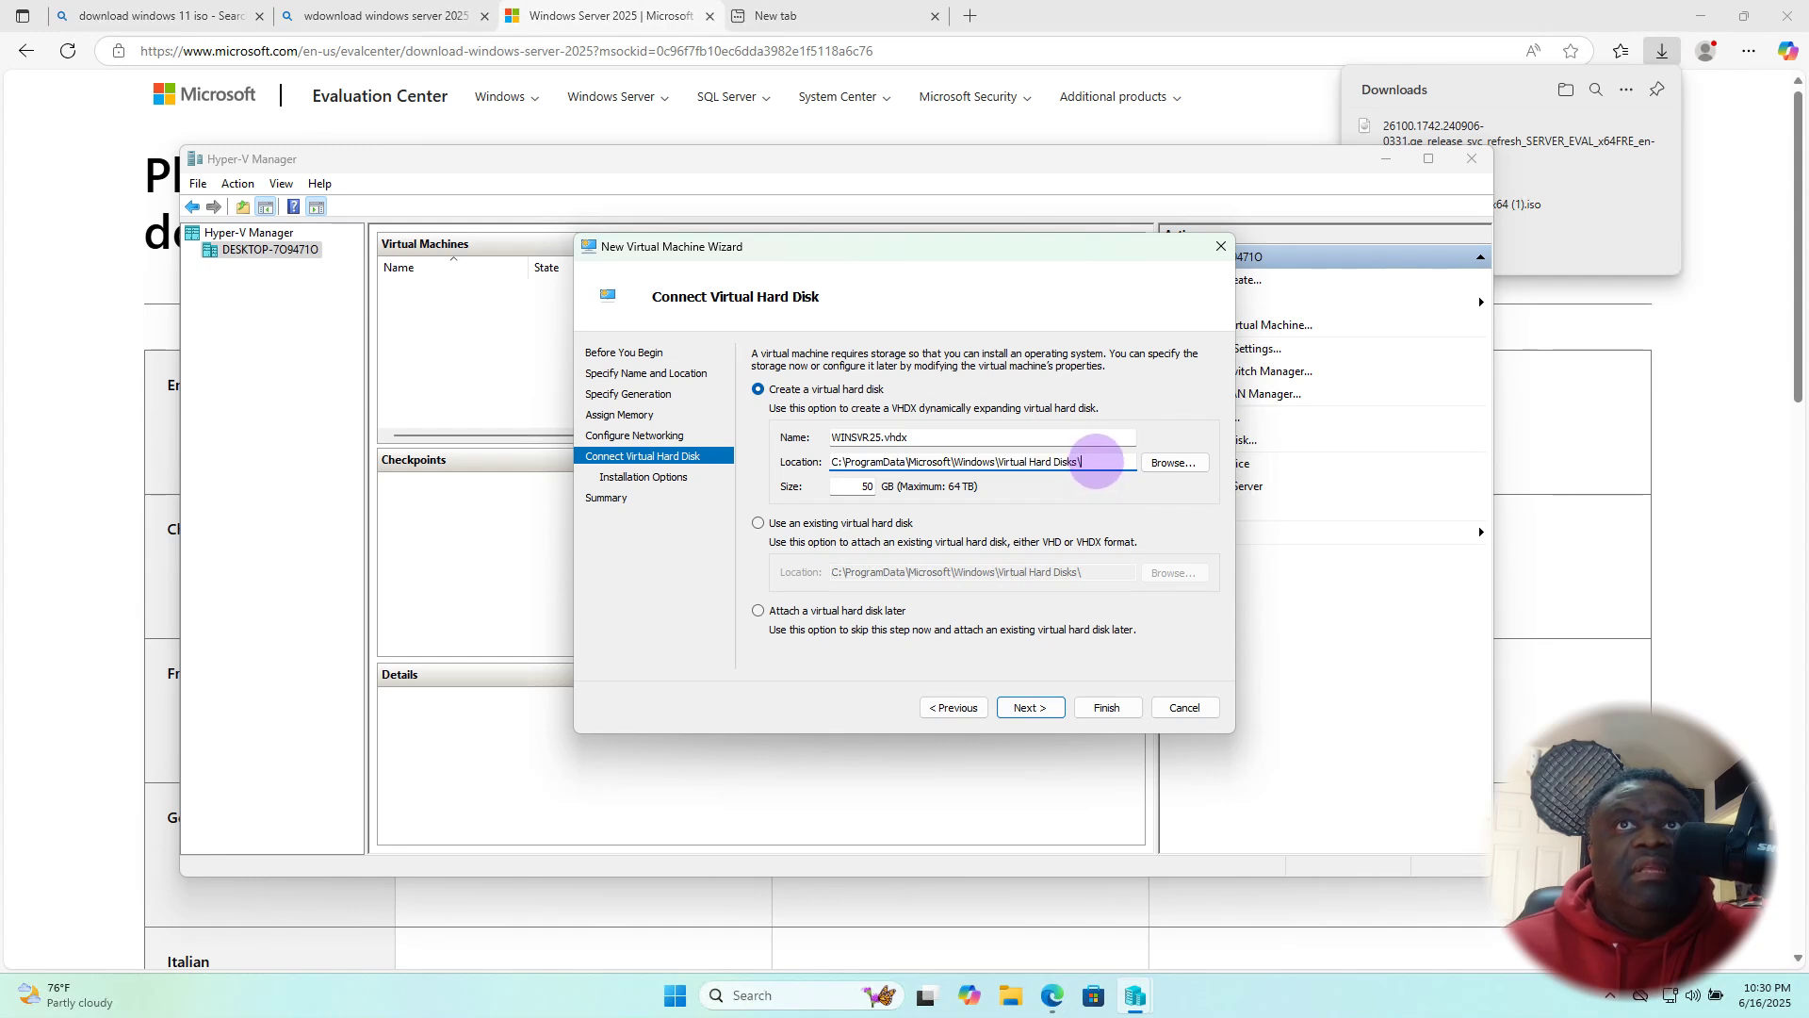
{"action": "left_click_drag", "start_coordinate": [1093, 463], "coordinate": [804, 464]}
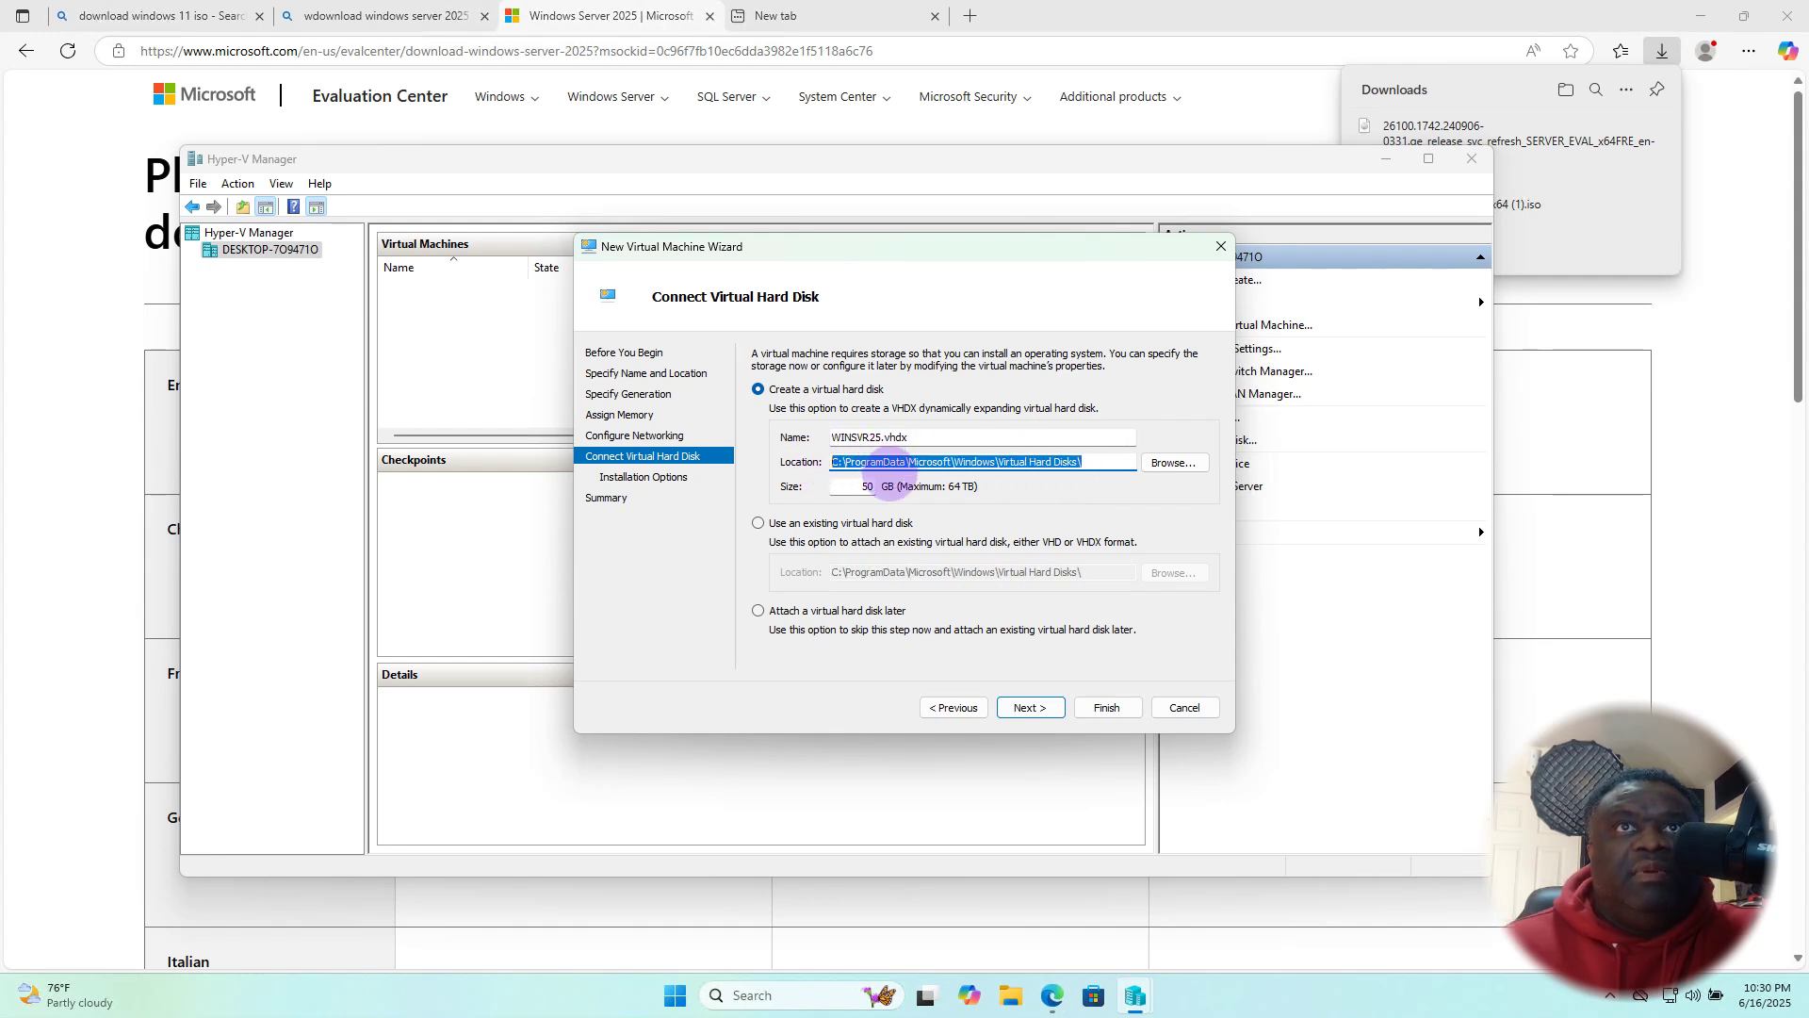
{"action": "left_click", "coordinate": [1027, 708]}
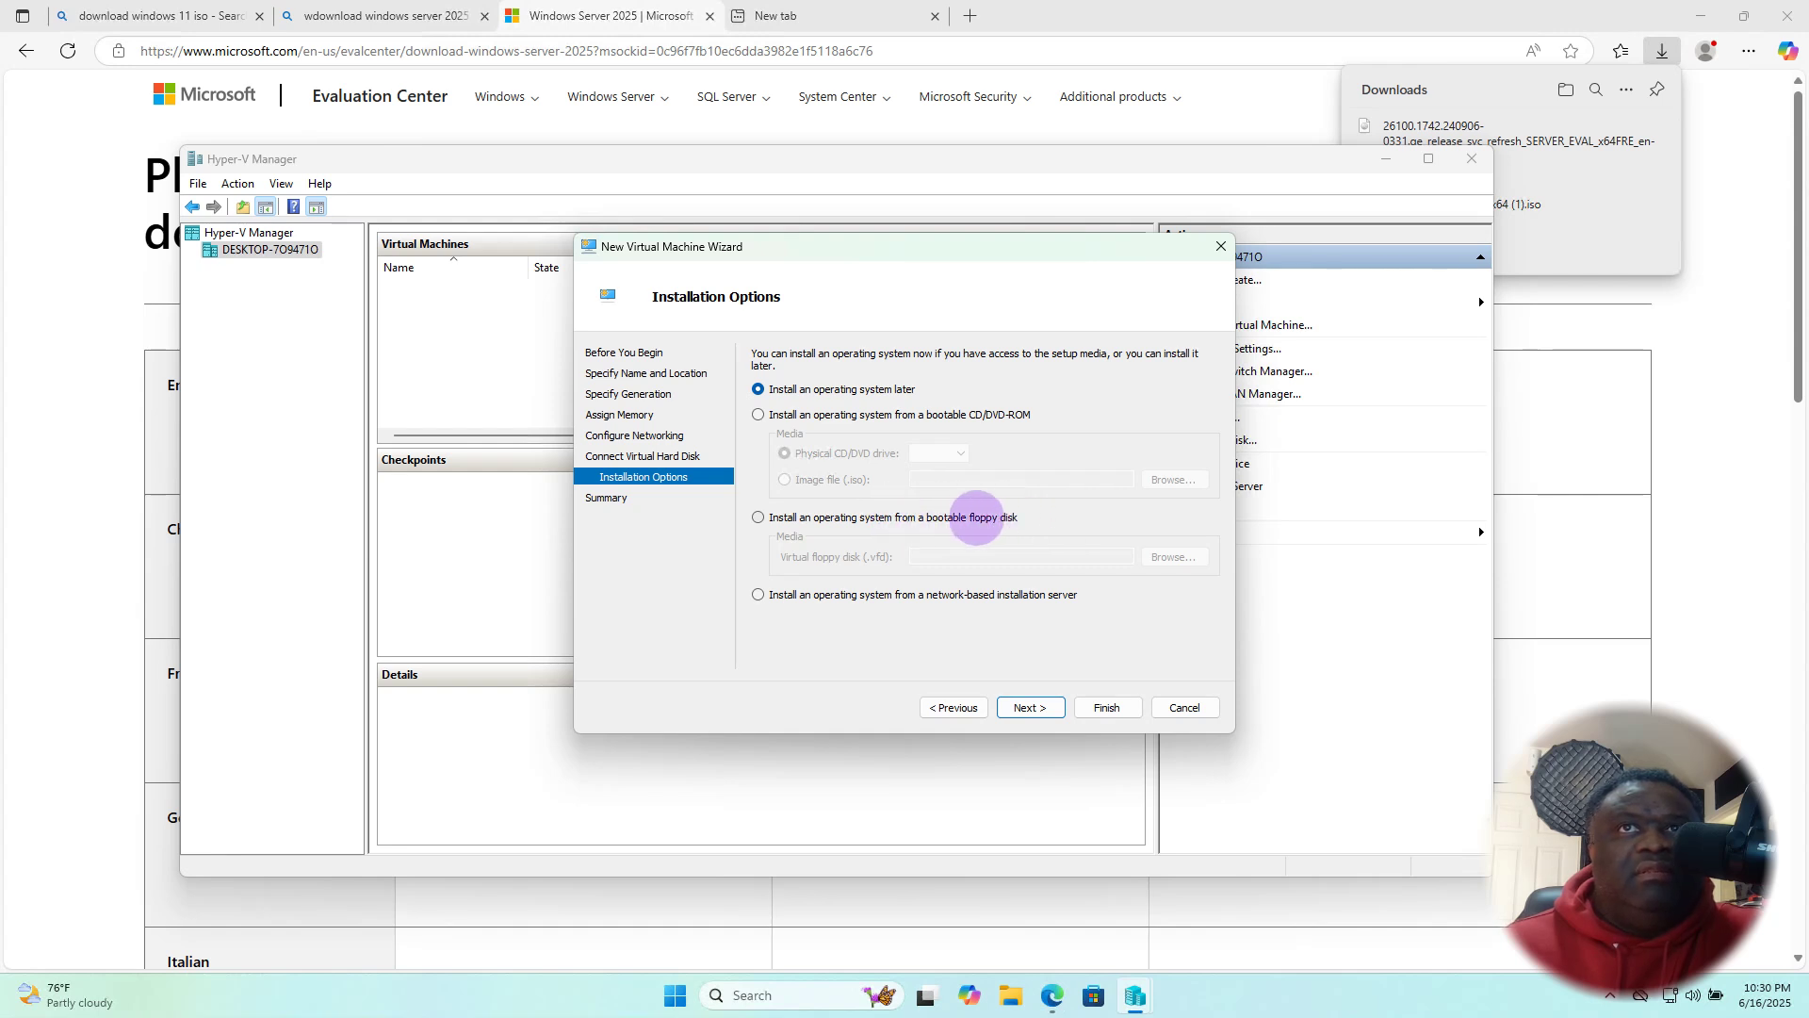
Set installation from the downloaded 26100.1742.240906-0331.ge_release_svc_refresh_SERVER_EVAL_x64FRE_en-us ISO without the (1) suffix and finish creating the virtual machine.
{"action": "left_click", "coordinate": [758, 415]}
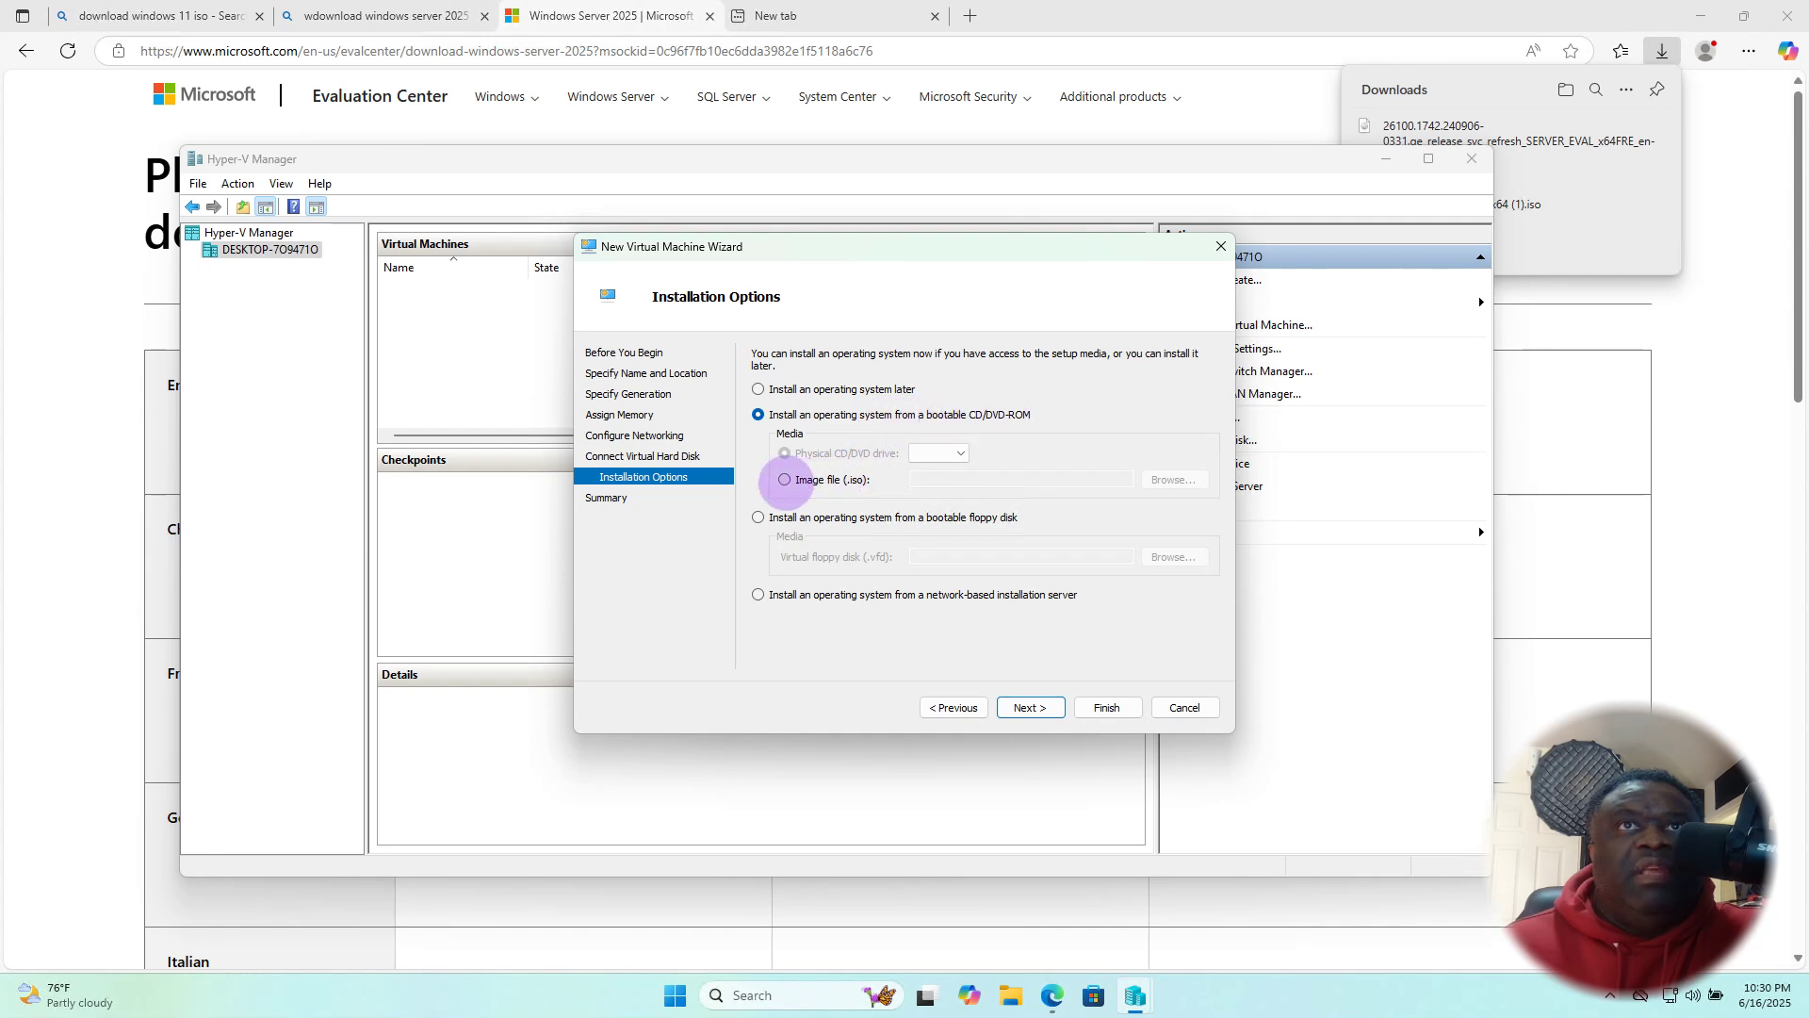
{"action": "left_click", "coordinate": [784, 480]}
{"action": "left_click", "coordinate": [1148, 480]}
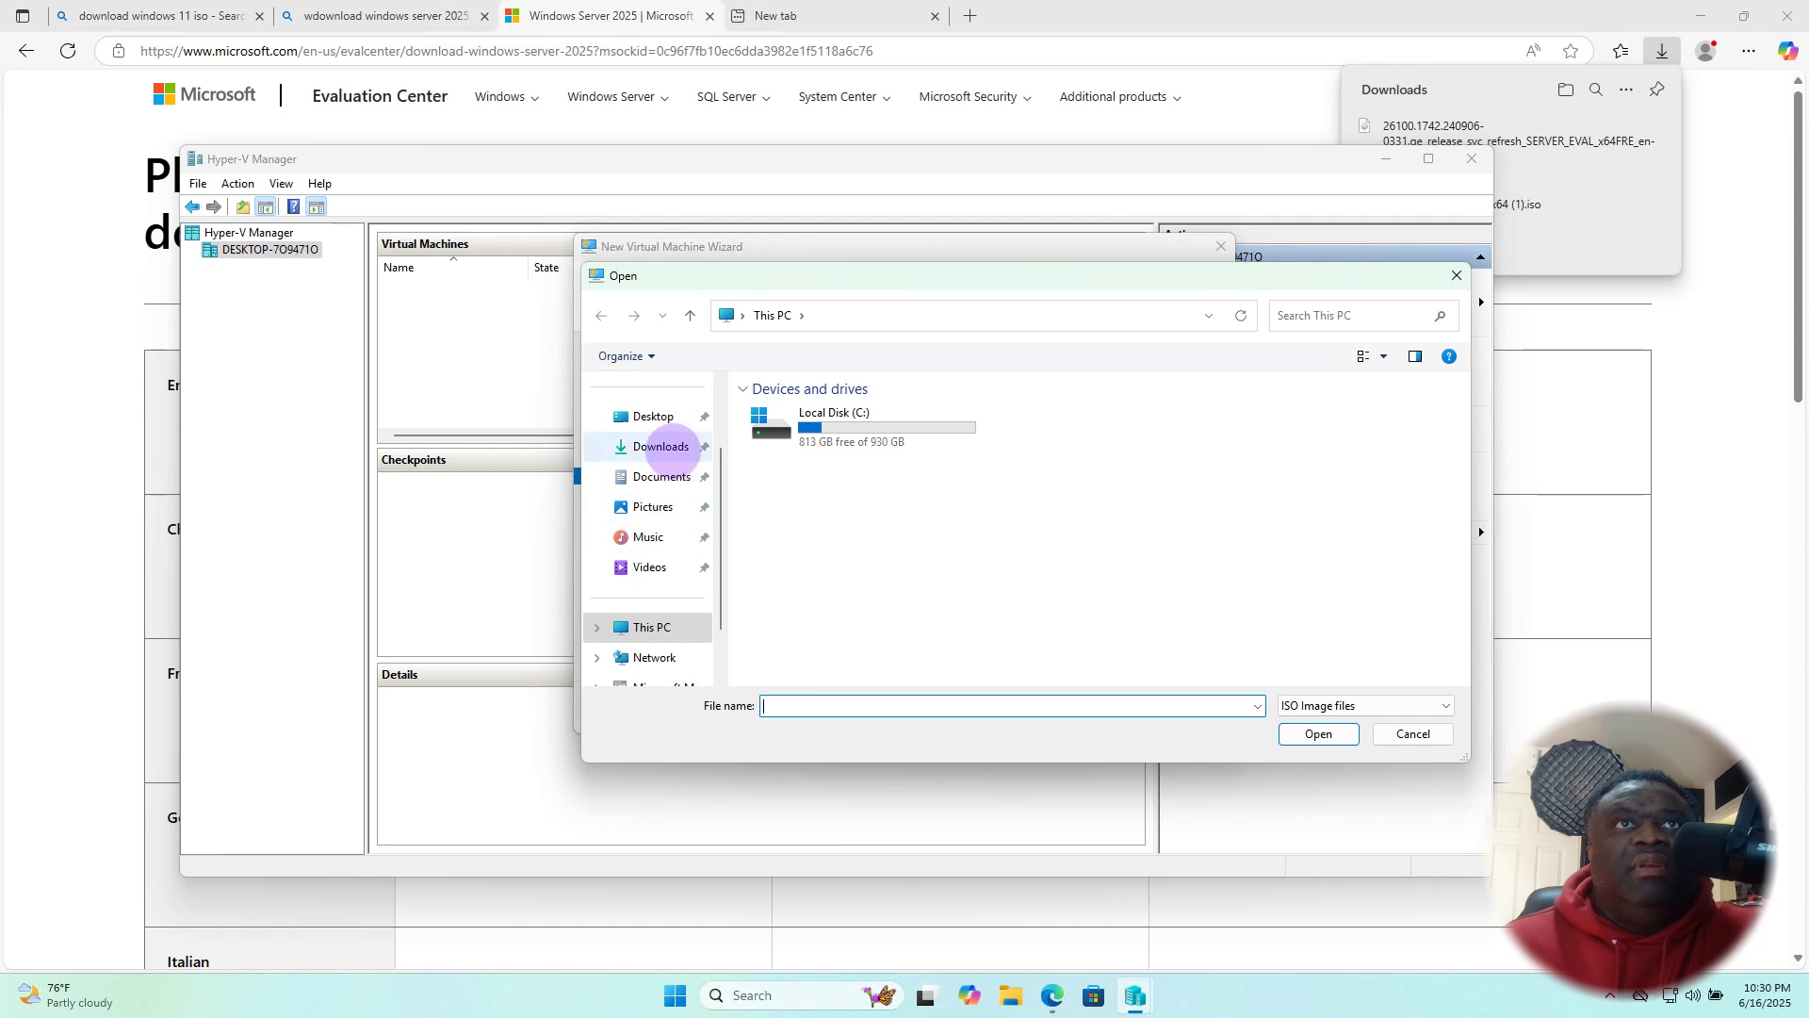
{"action": "left_click", "coordinate": [660, 446]}
{"action": "left_click_drag", "start_coordinate": [992, 383], "coordinate": [1189, 382]}
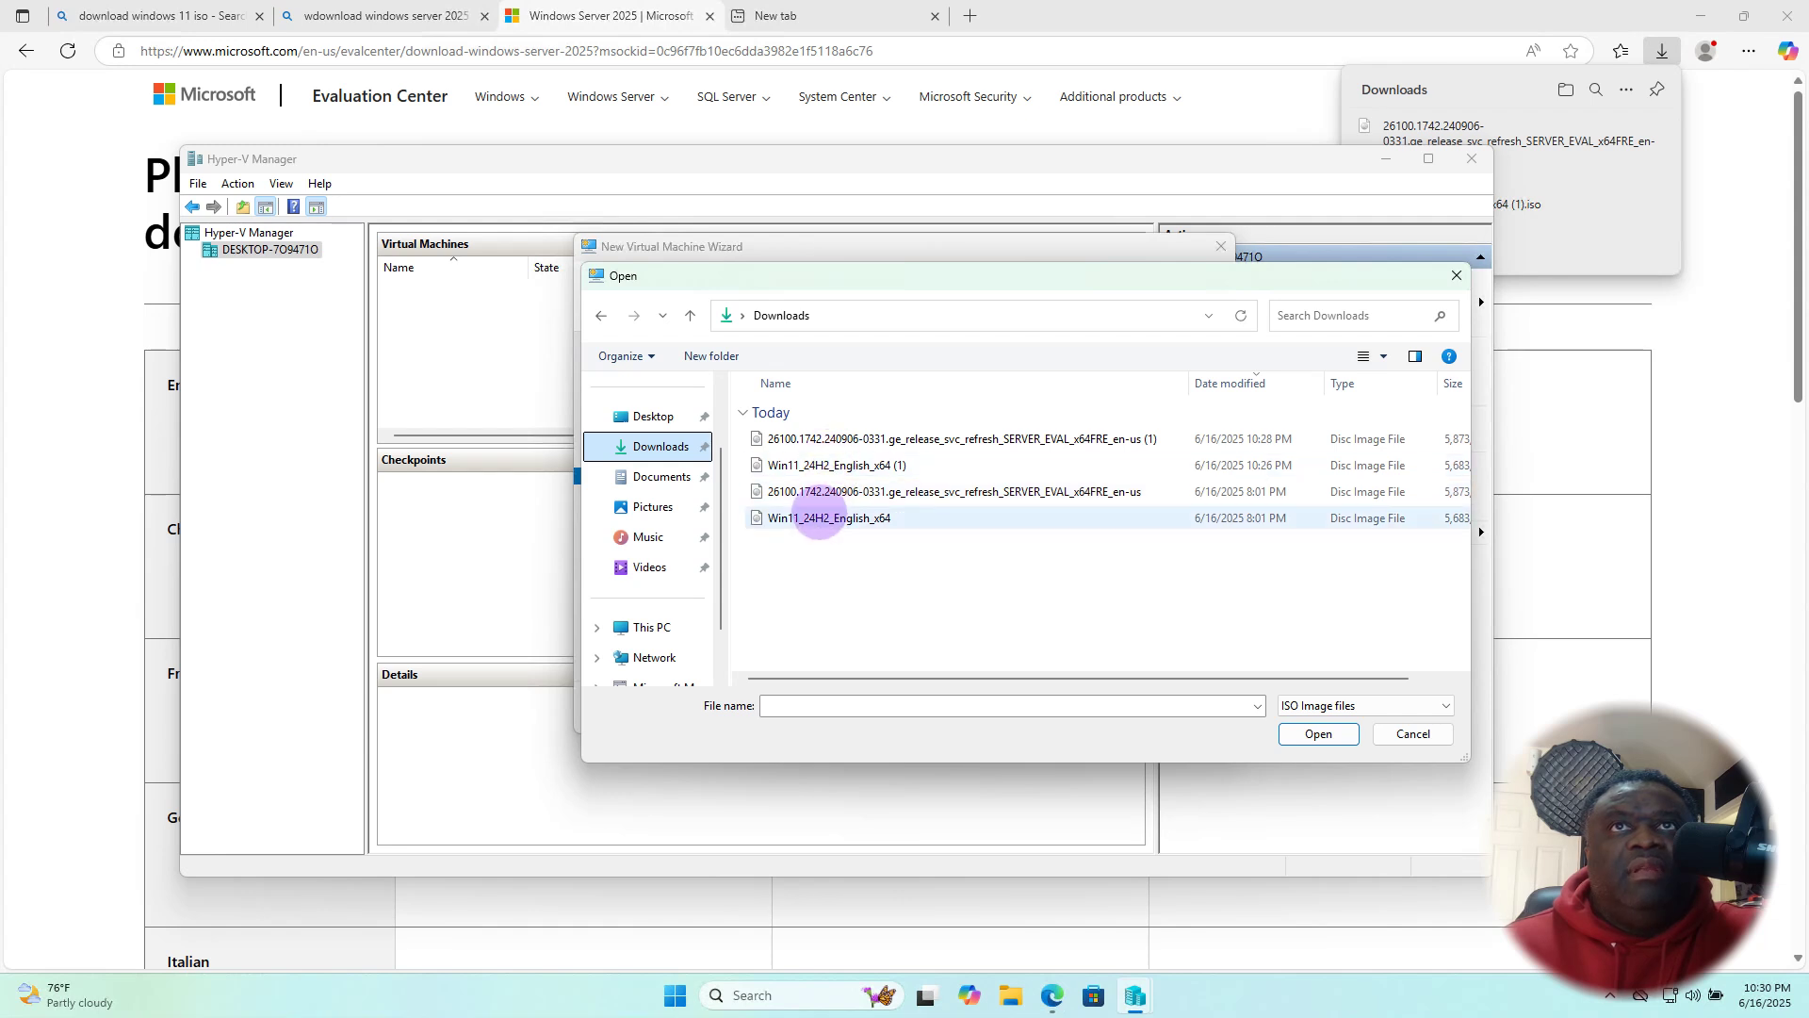
{"action": "left_click", "coordinate": [812, 492]}
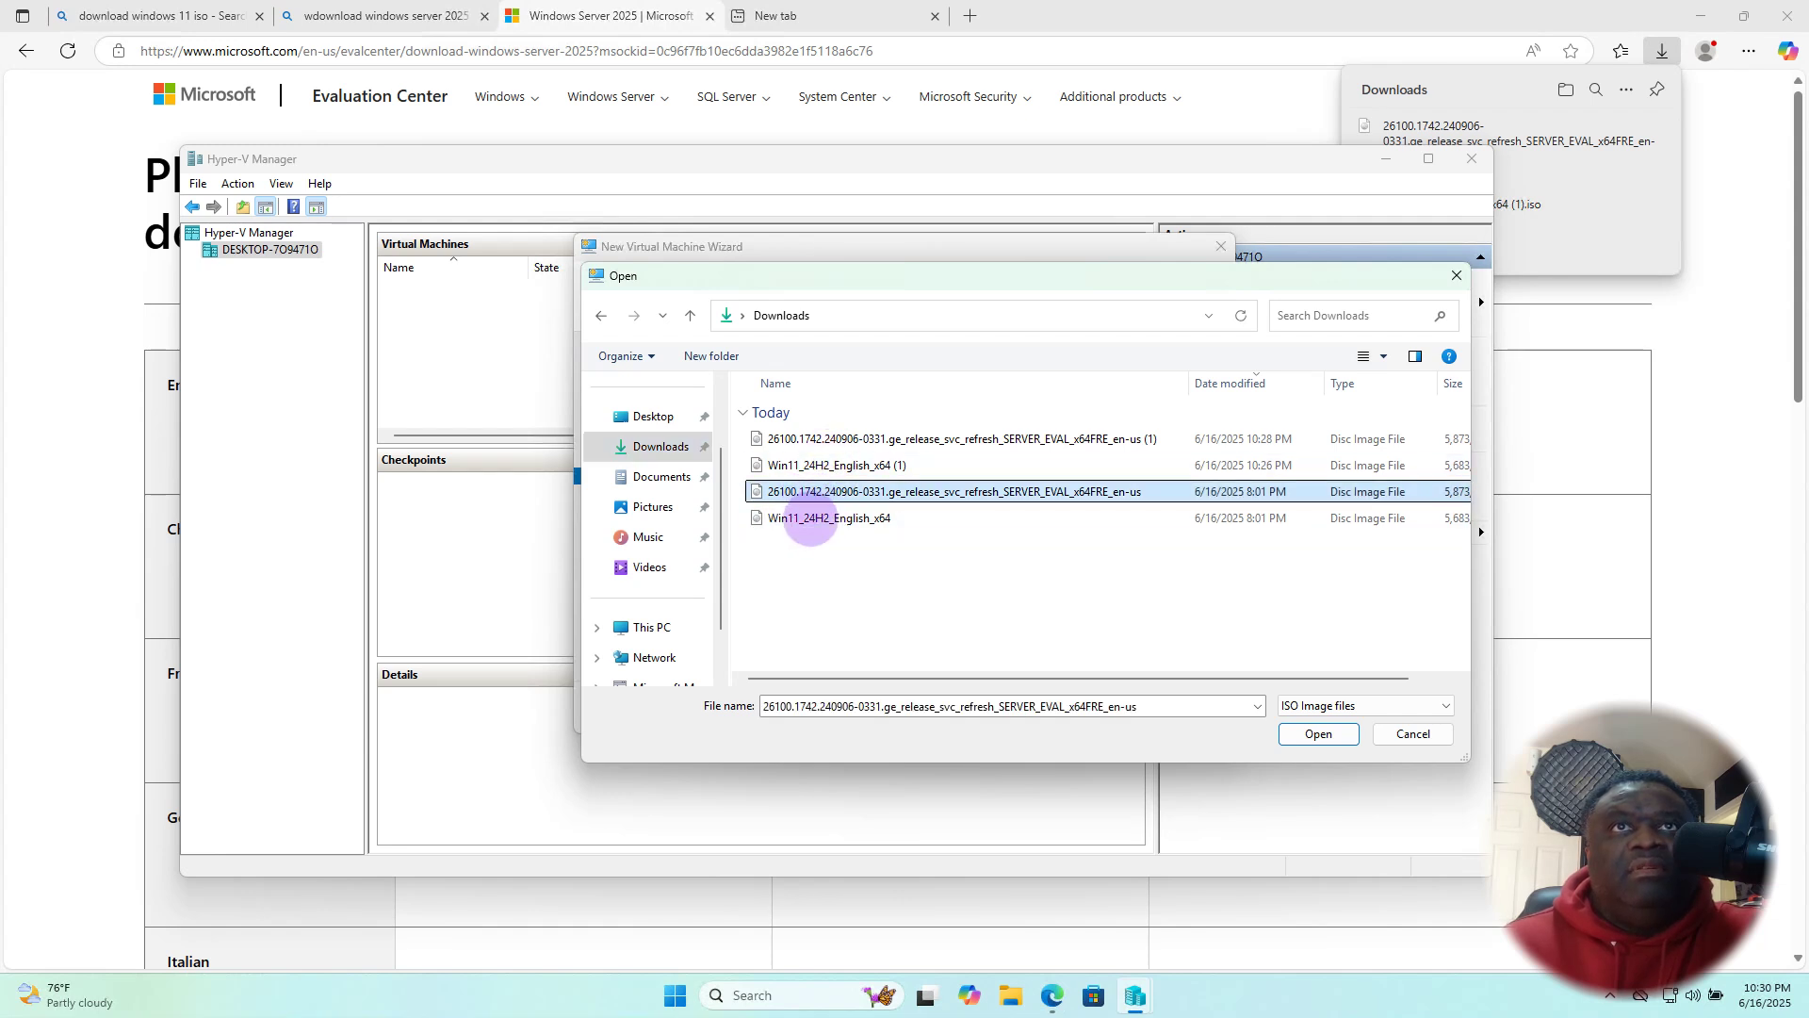
{"action": "left_click", "coordinate": [1318, 735]}
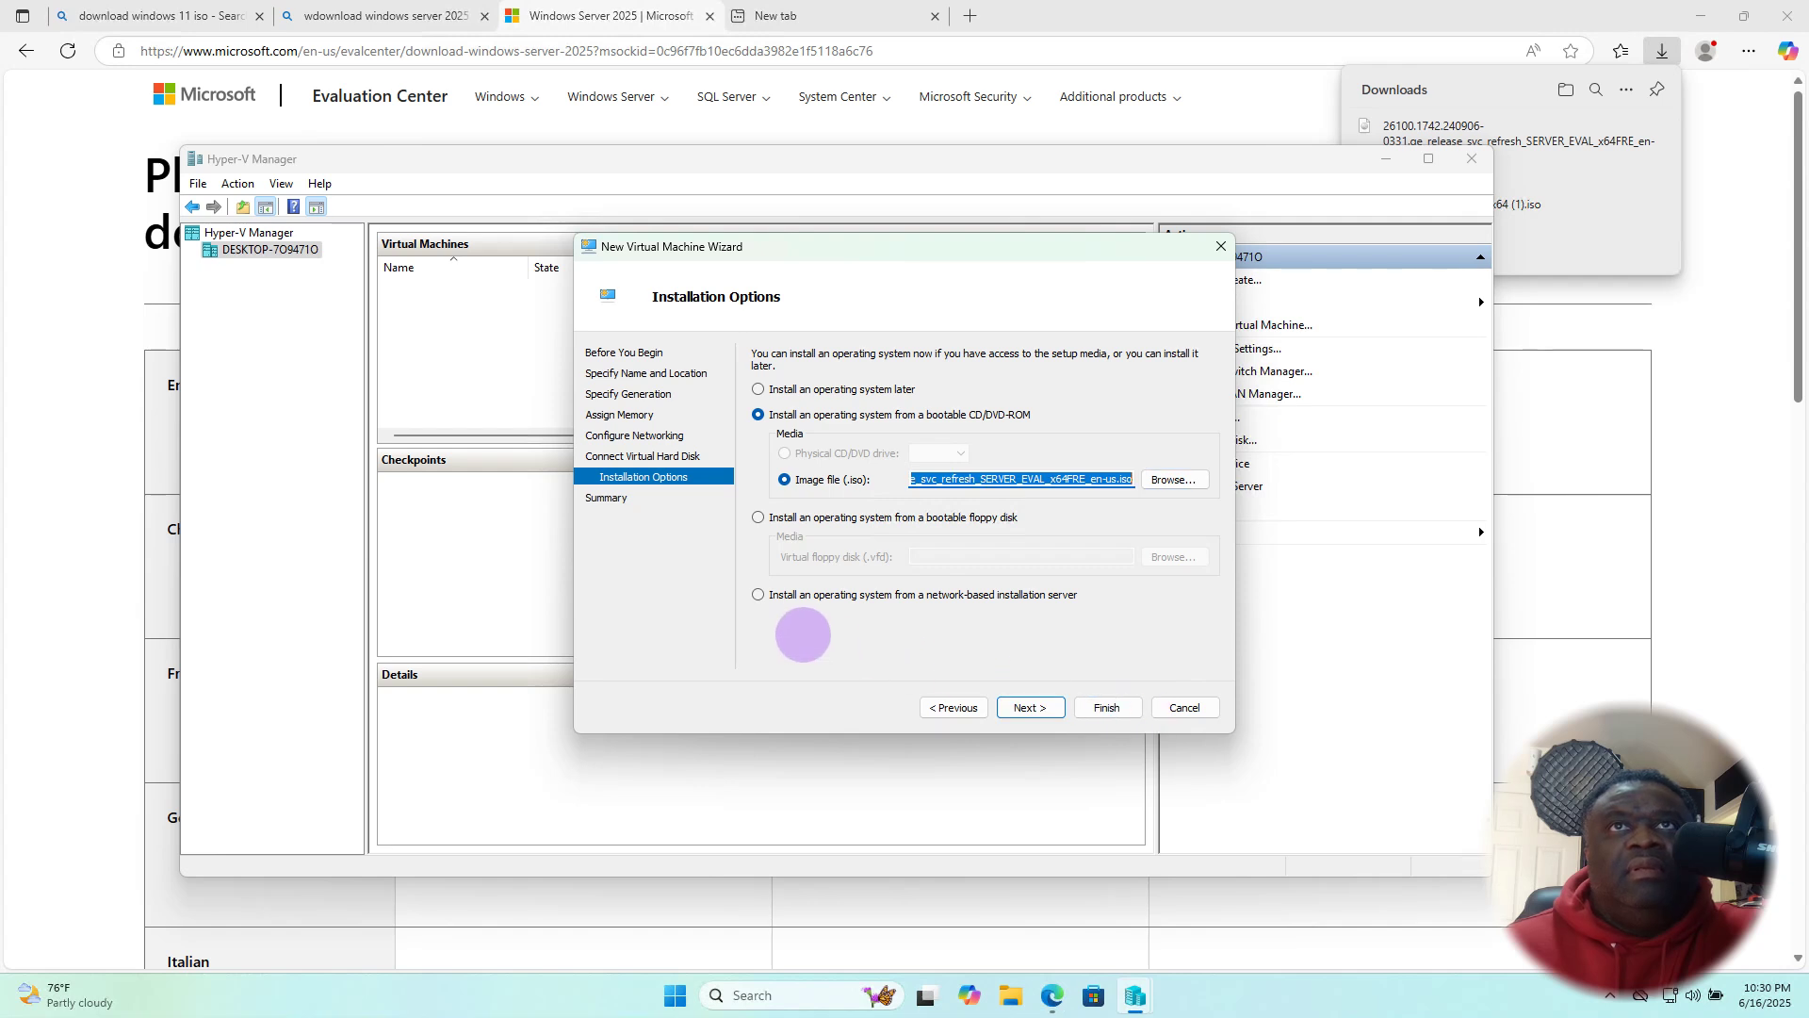
{"action": "left_click", "coordinate": [1027, 707]}
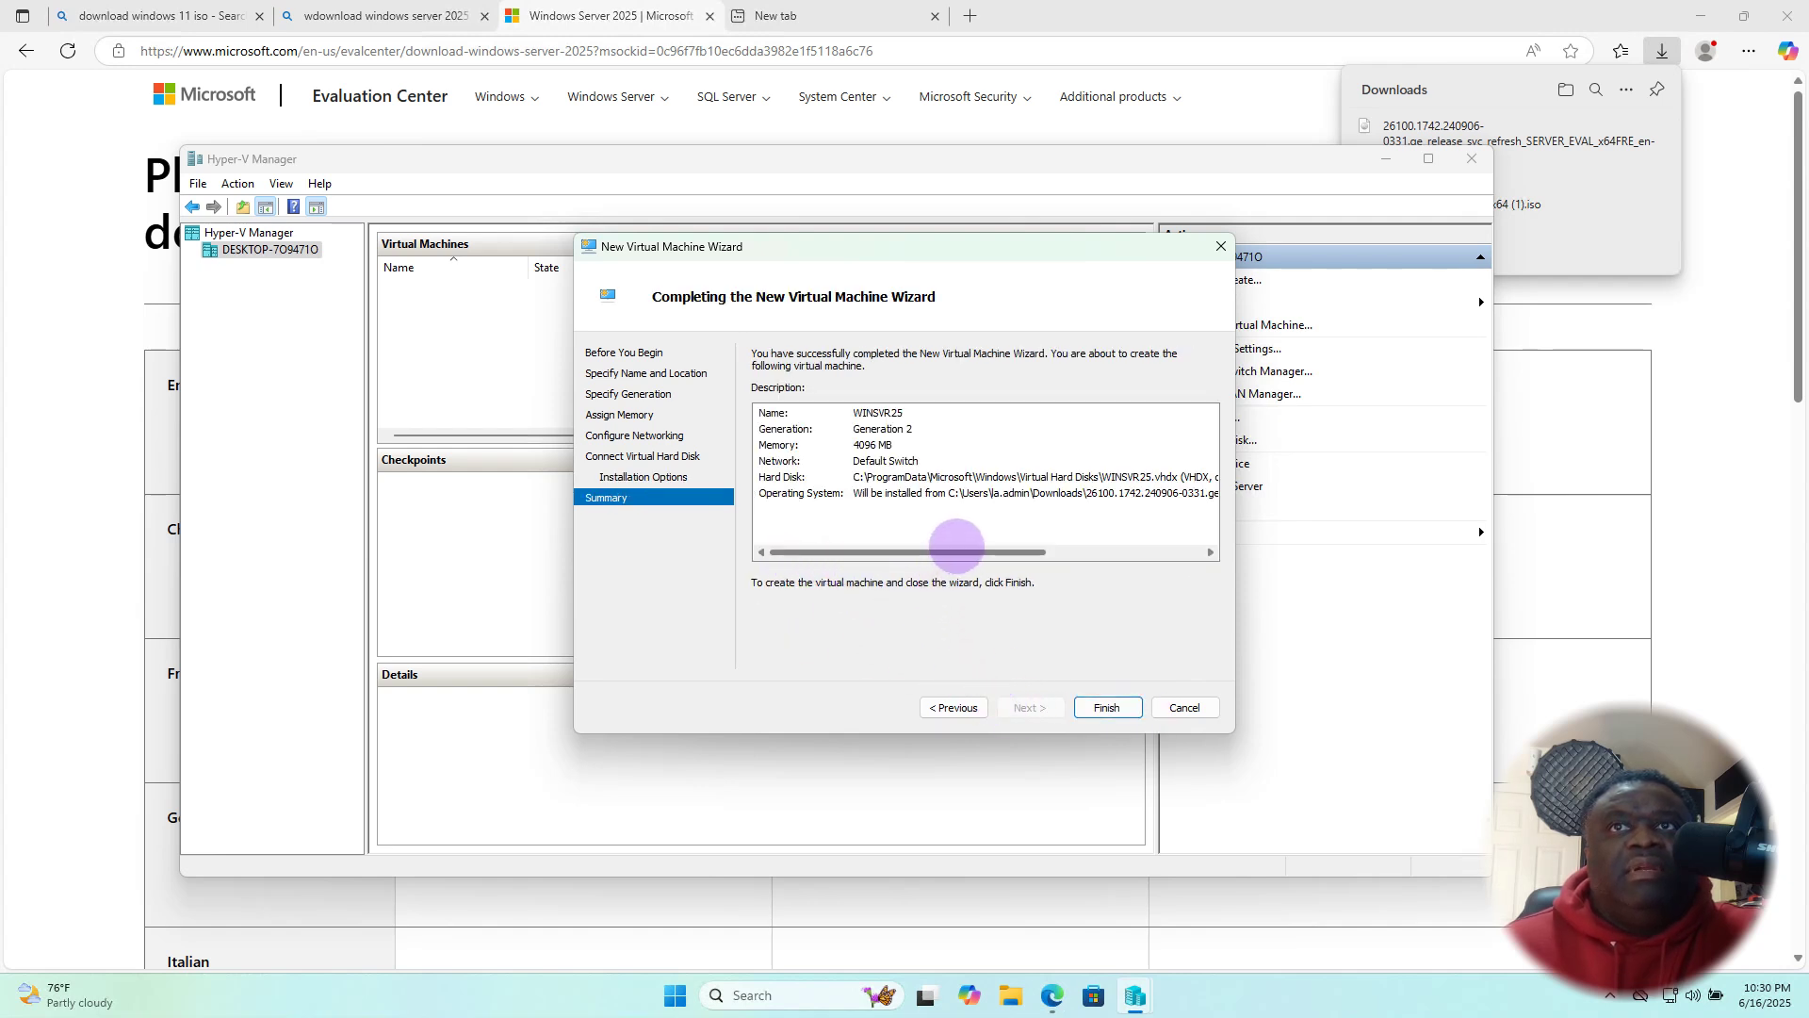
{"action": "left_click_drag", "start_coordinate": [957, 550], "coordinate": [880, 590]}
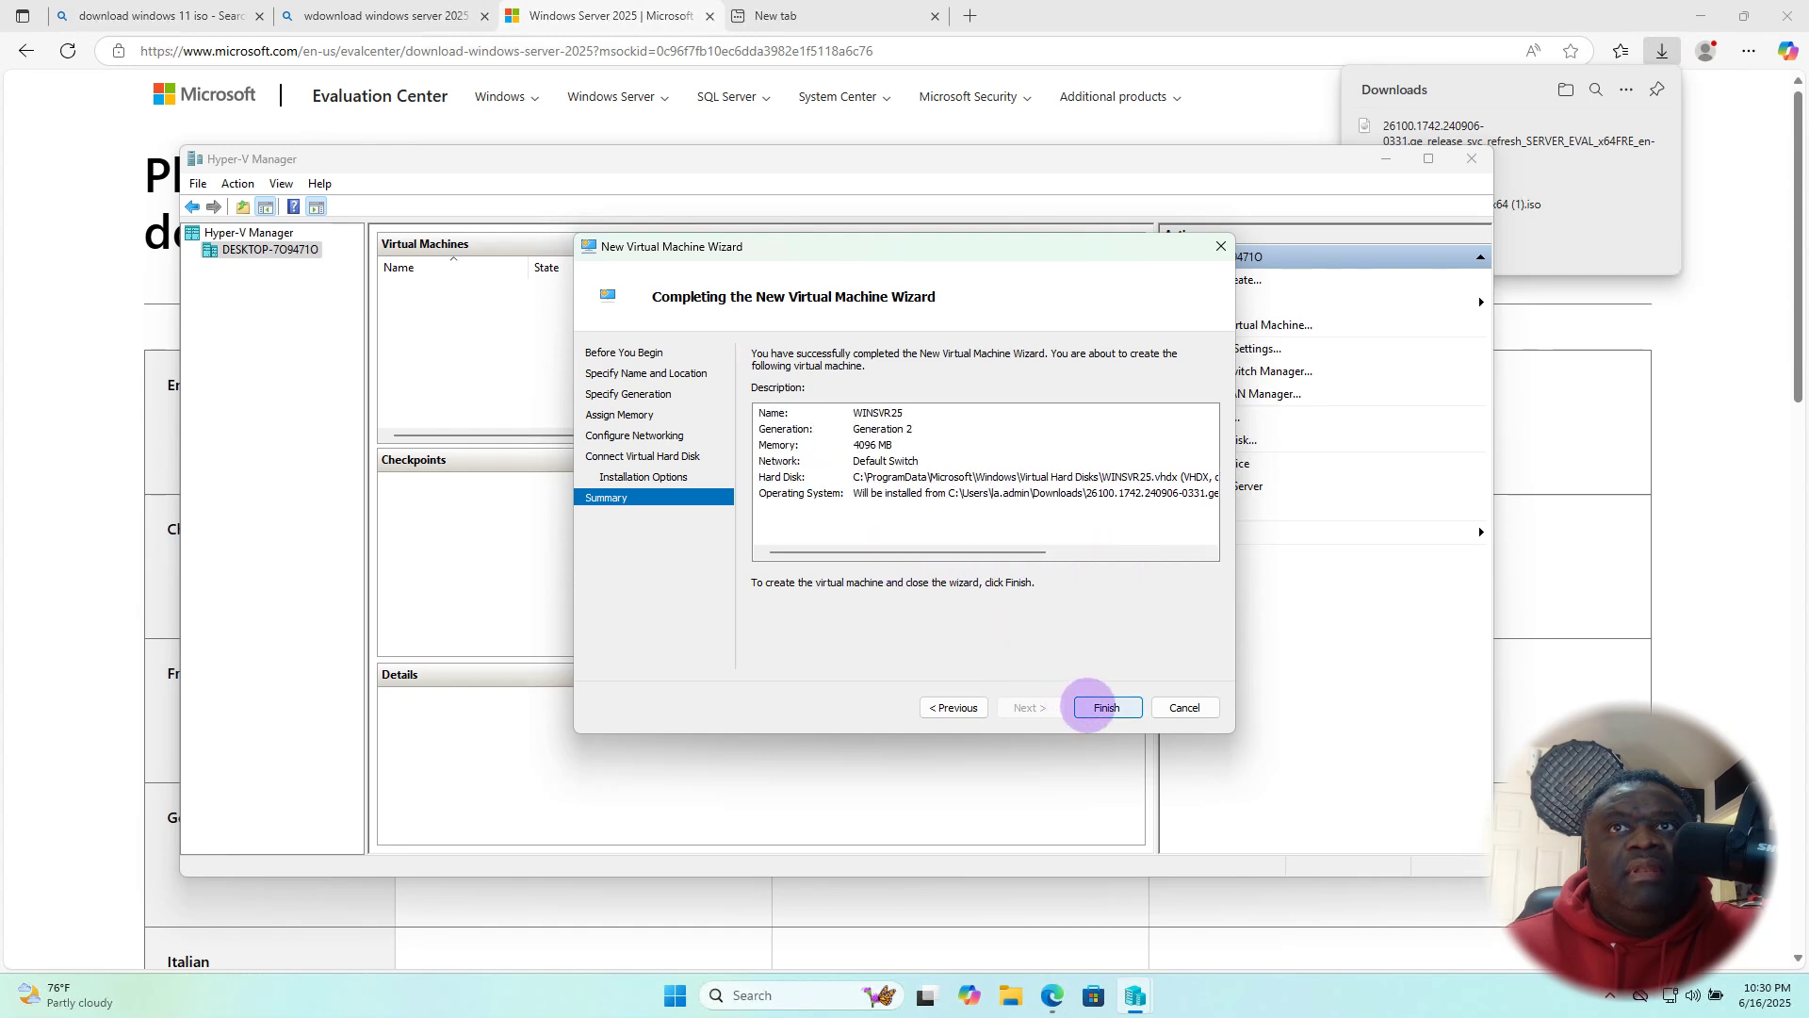
{"action": "left_click", "coordinate": [1084, 705]}
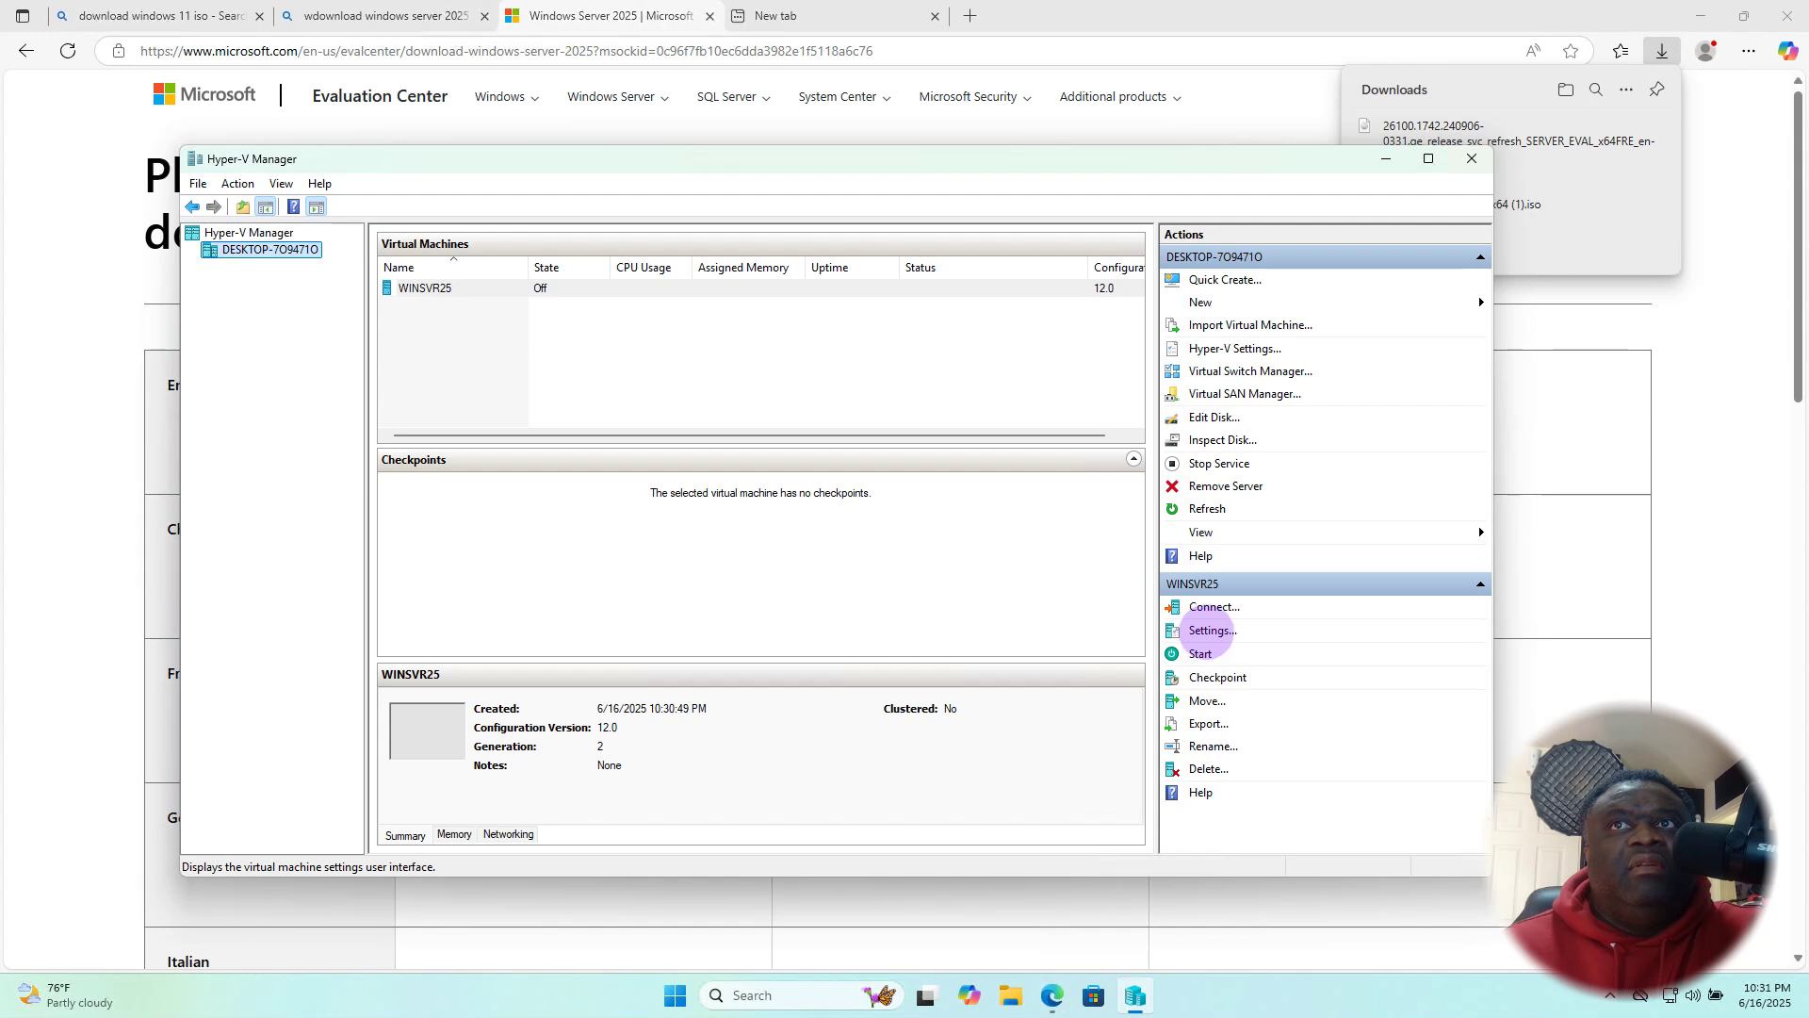
Set WINSVR25 to 1 virtual processor, keep its network adapter on the Default Switch, and save the settings.
{"action": "left_click", "coordinate": [1209, 631]}
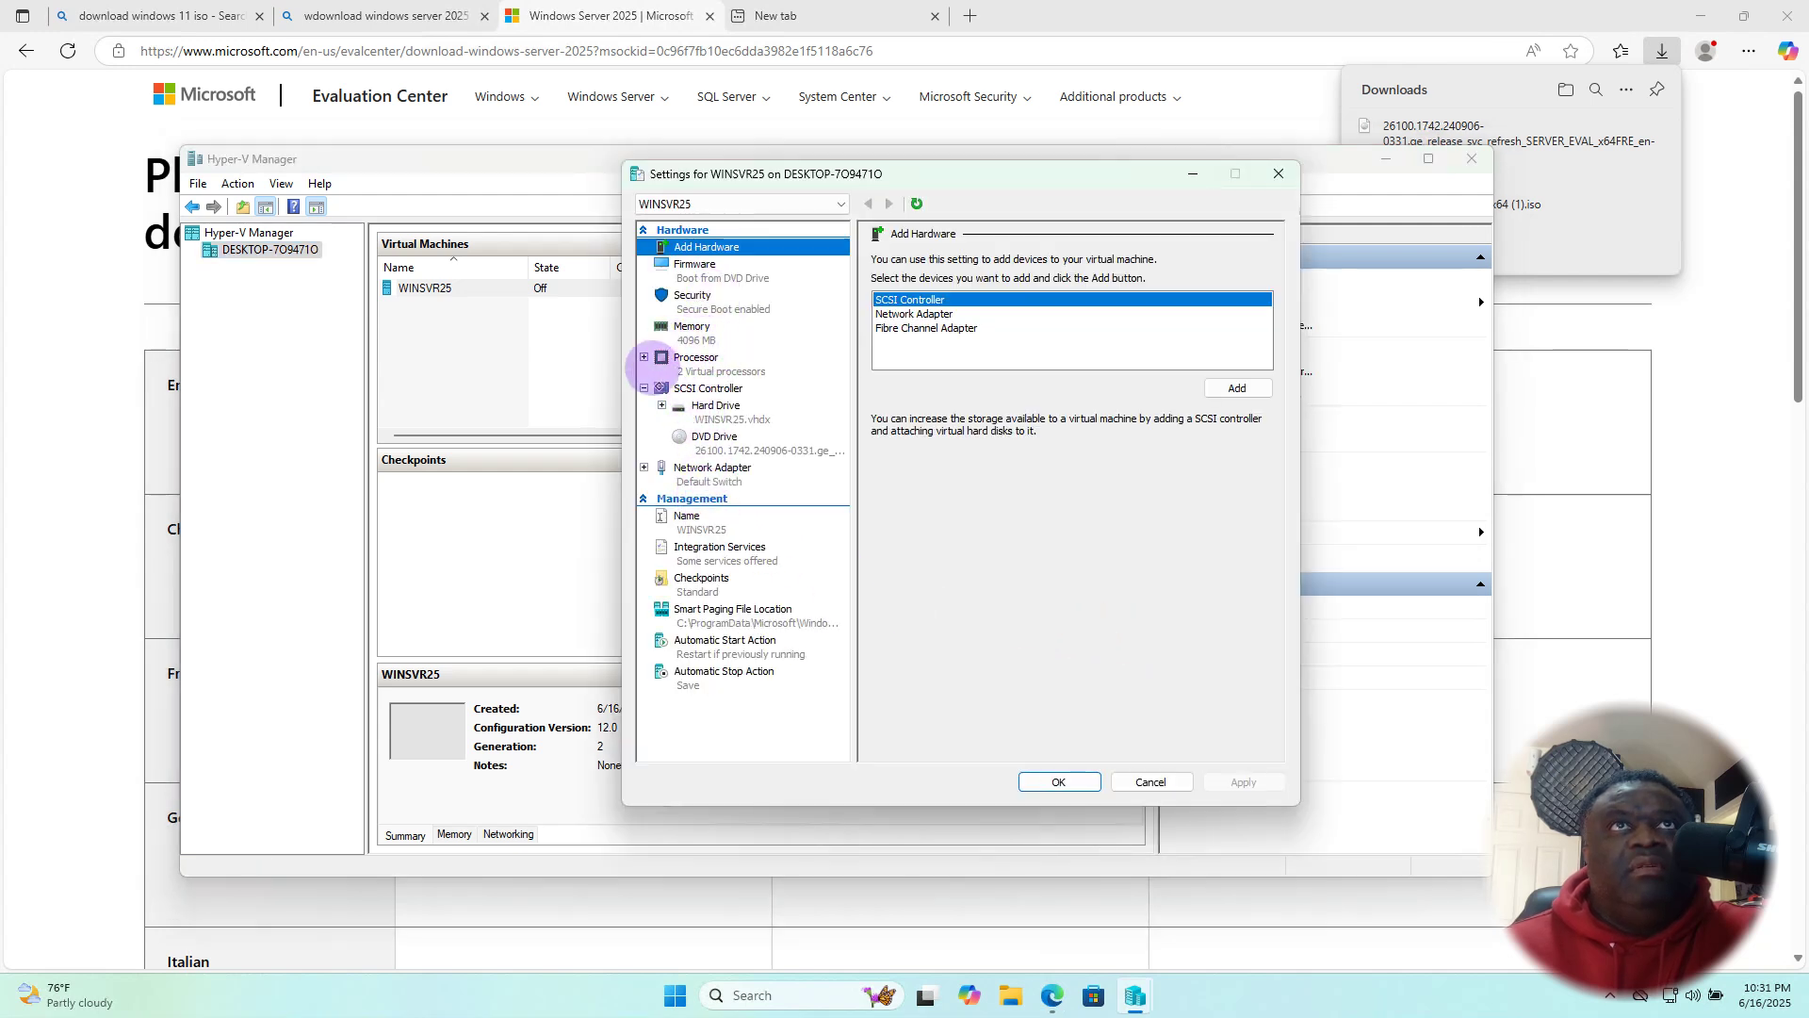
{"action": "left_click", "coordinate": [693, 332]}
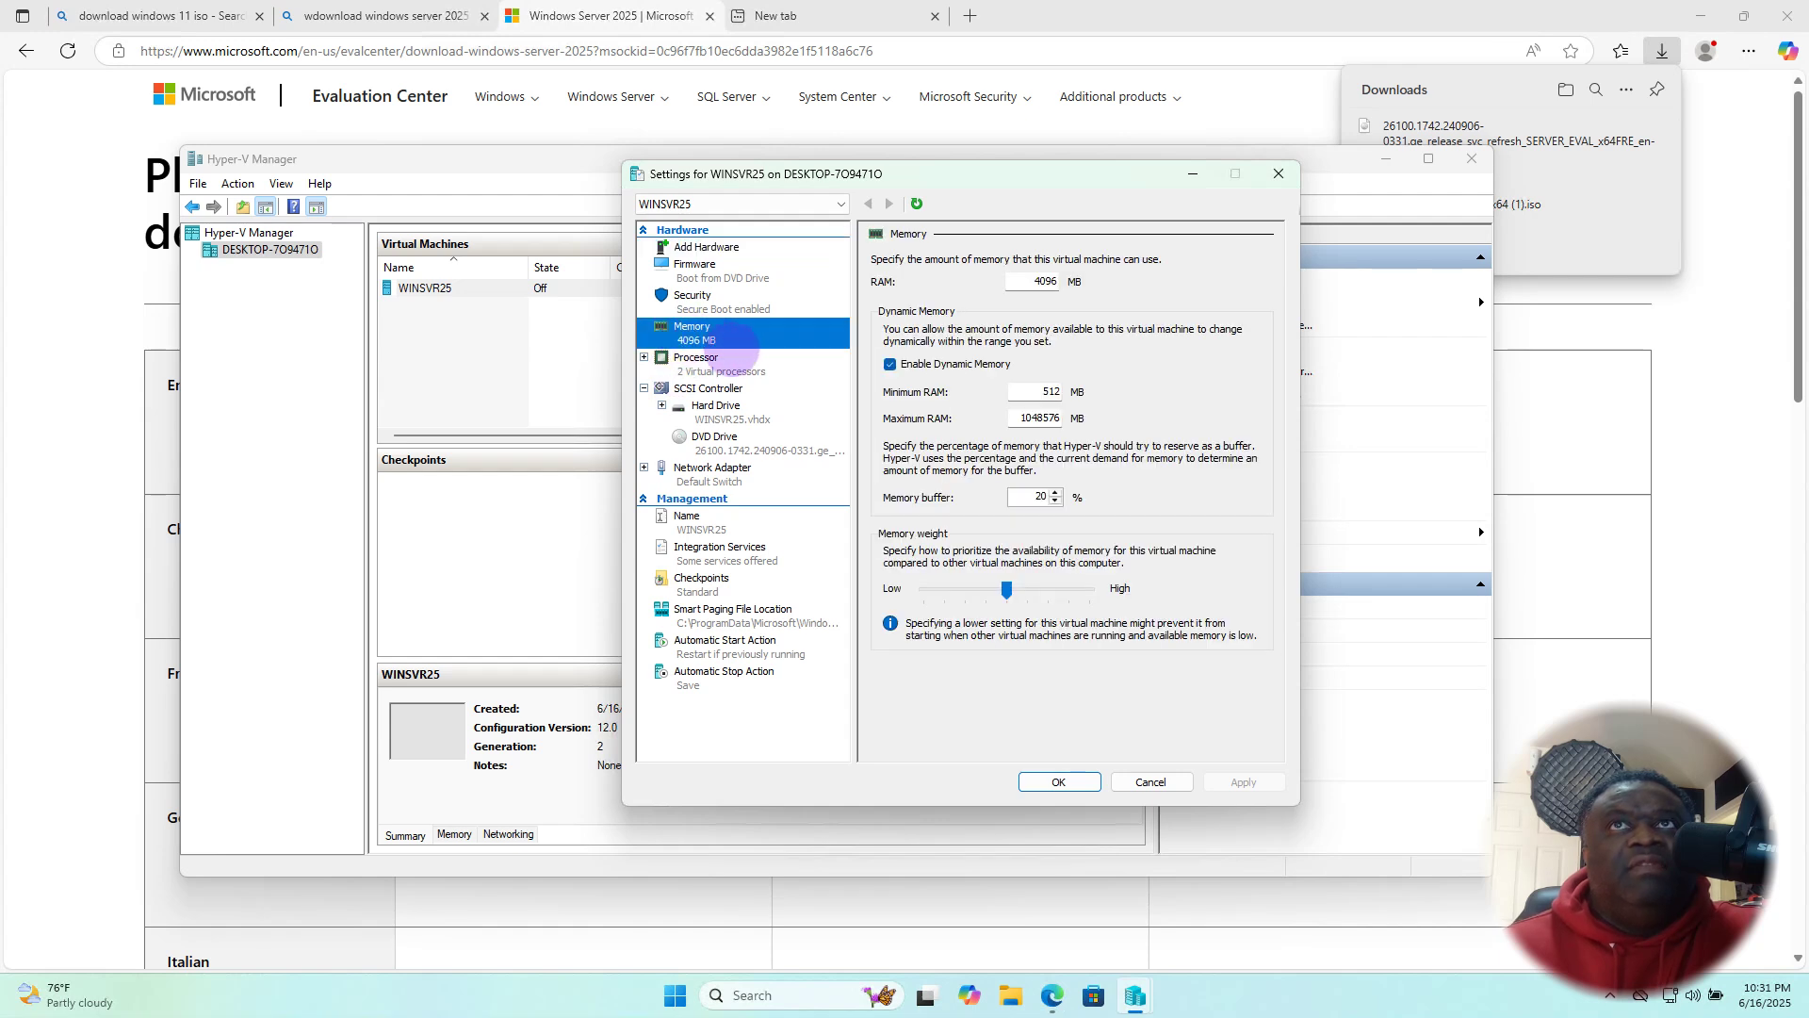
{"action": "left_click", "coordinate": [702, 364]}
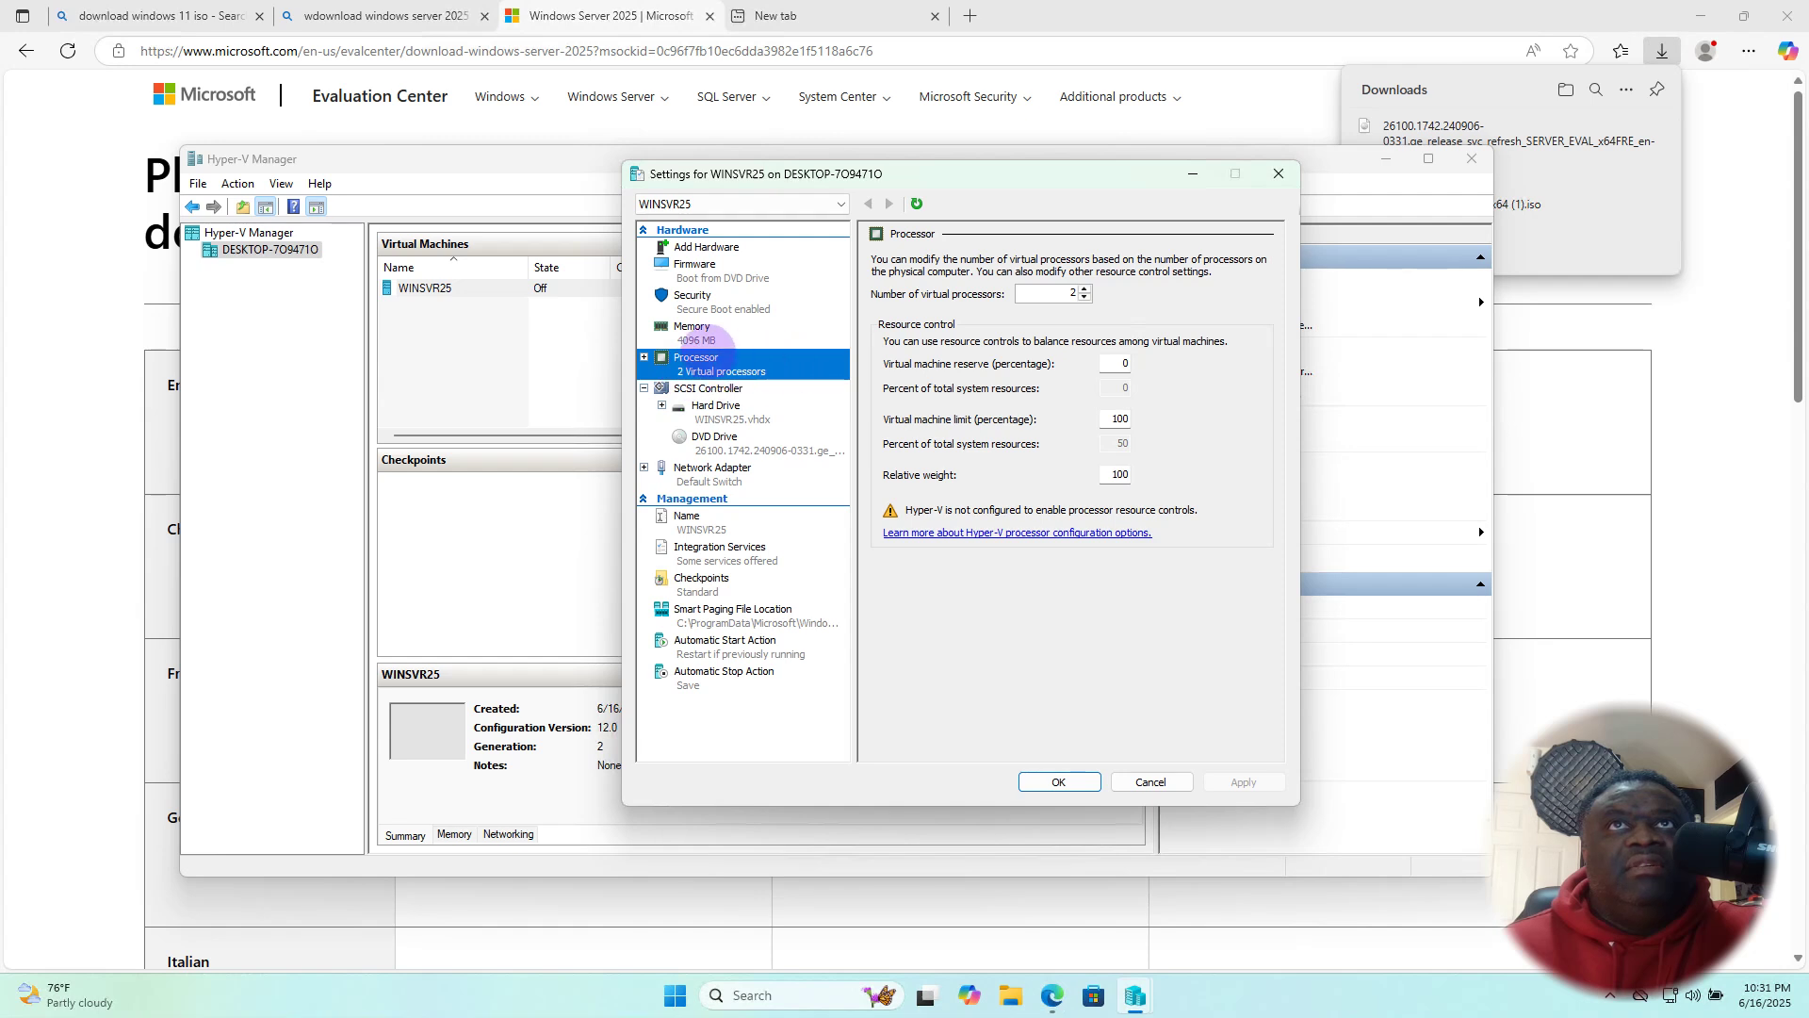
{"action": "left_click", "coordinate": [1084, 298]}
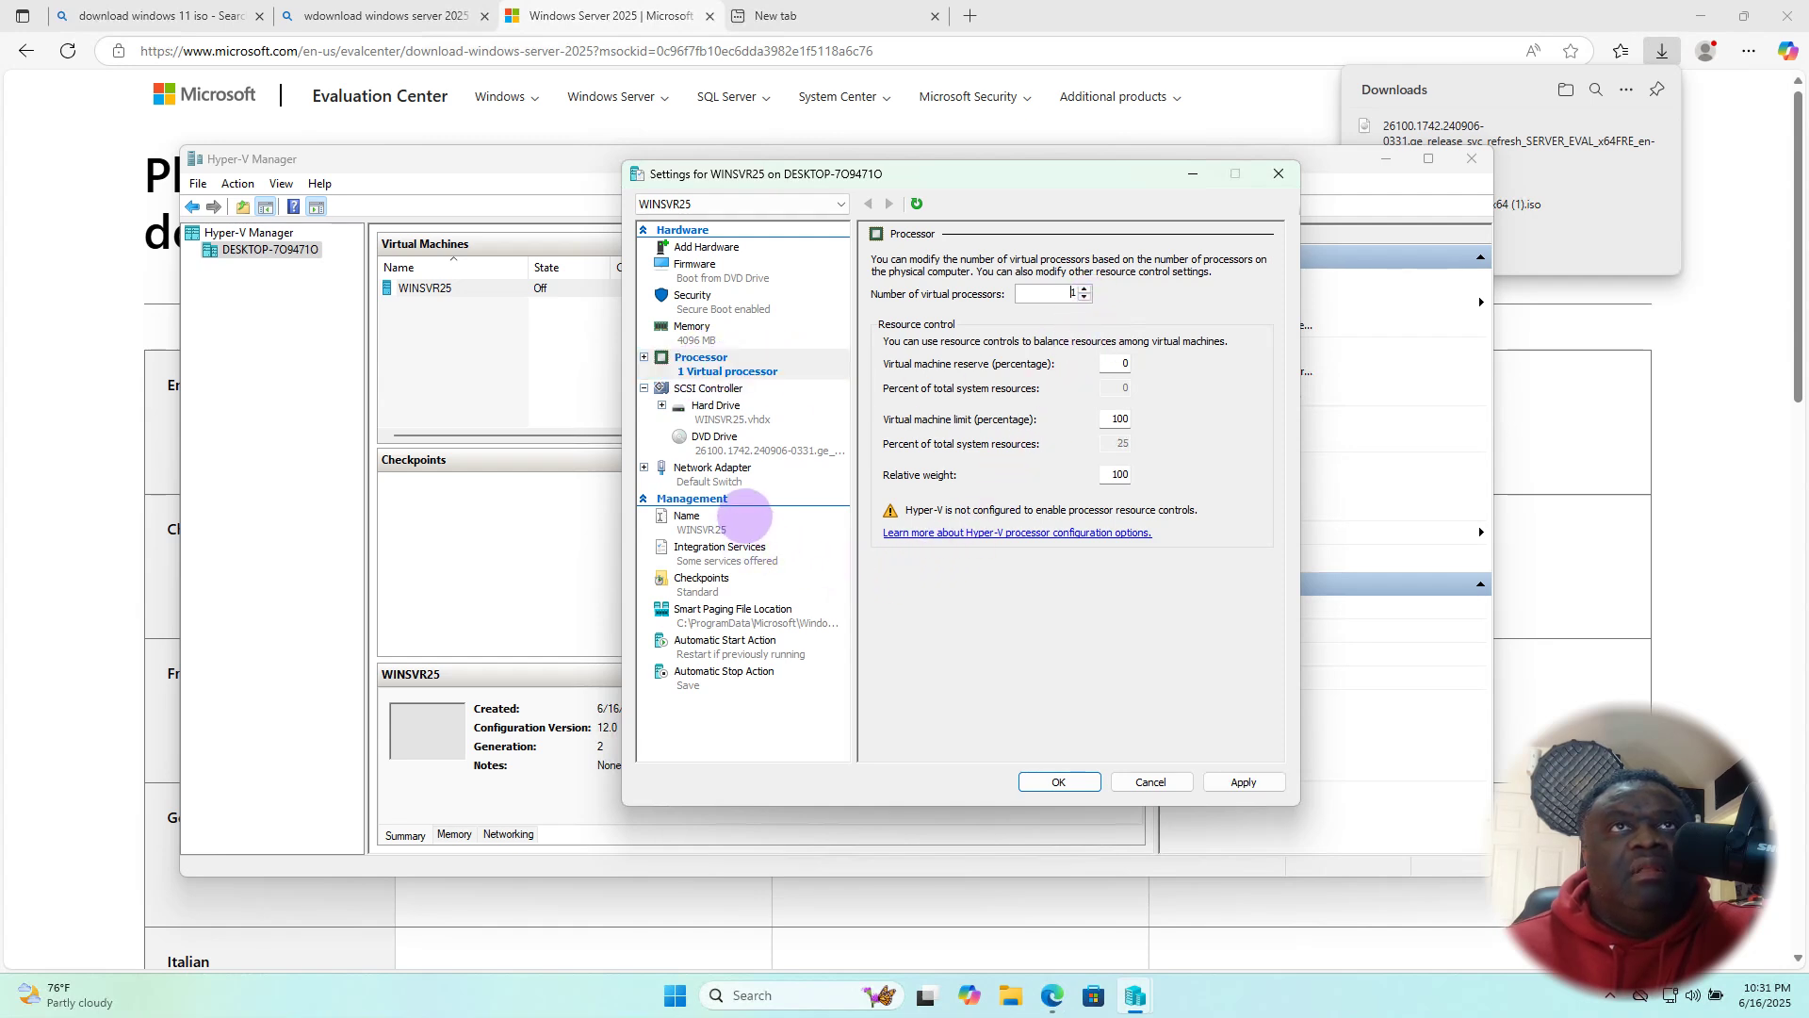
{"action": "left_click", "coordinate": [708, 476]}
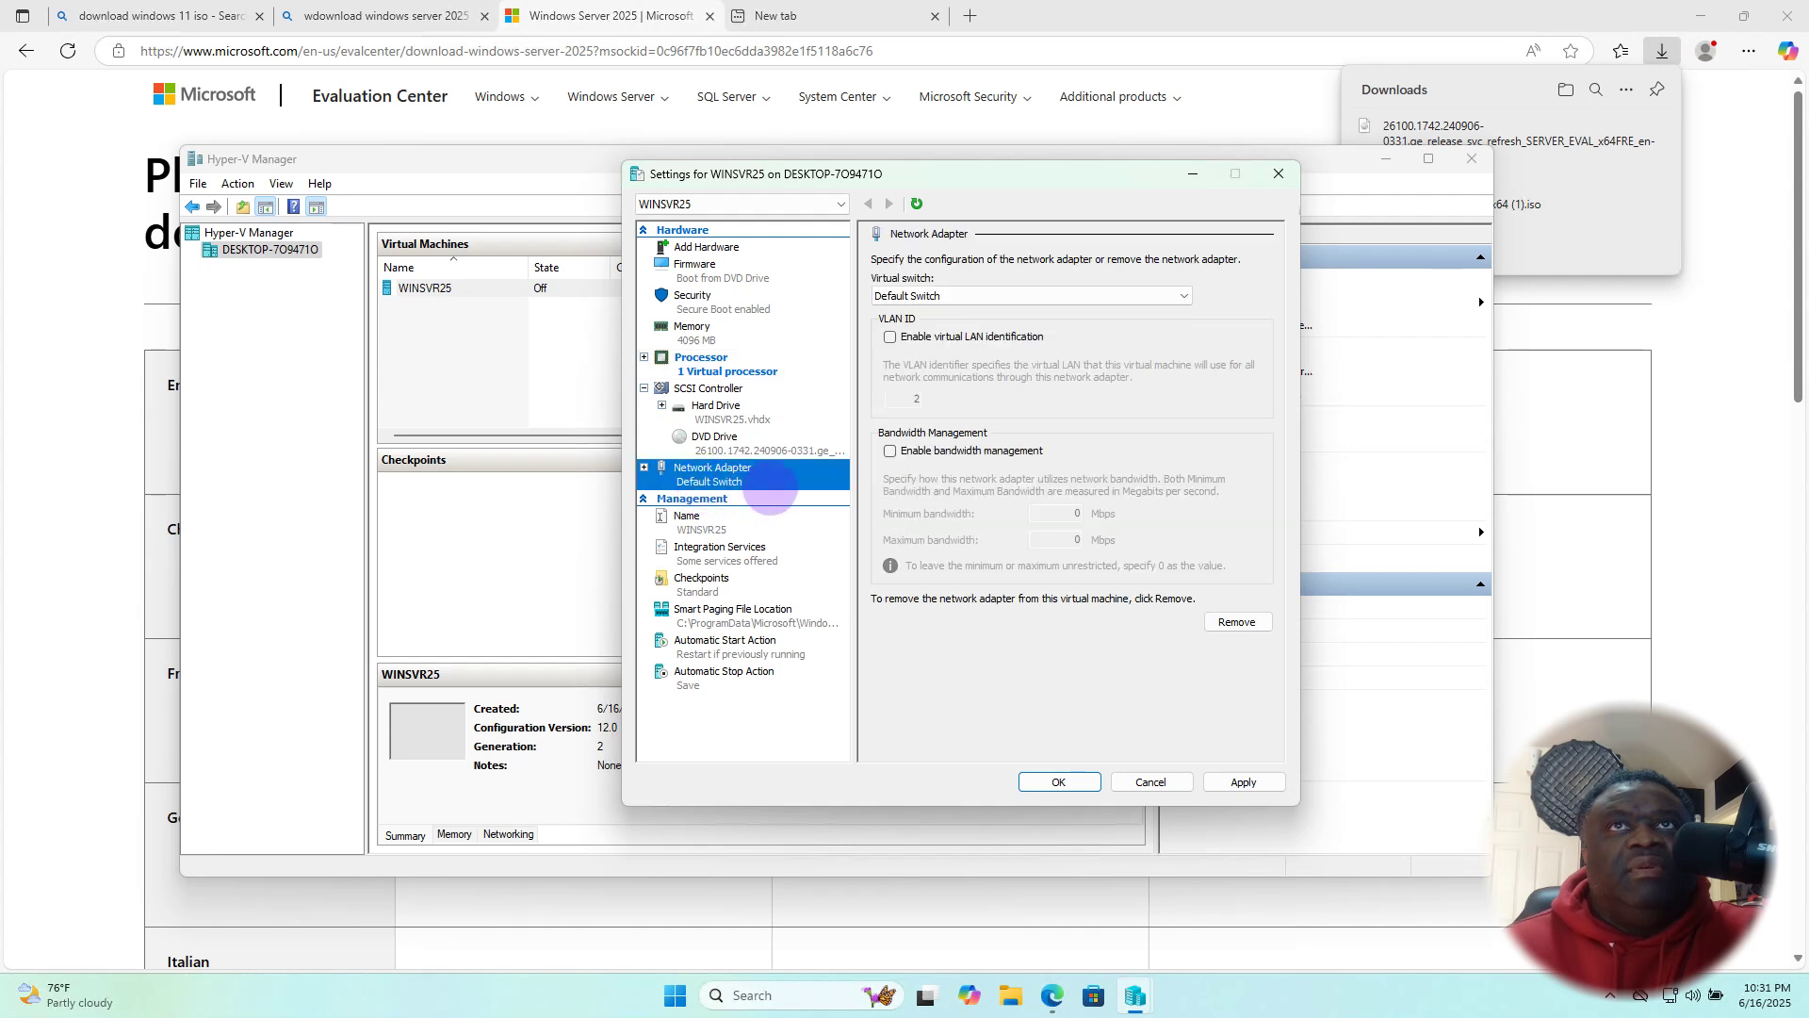
{"action": "left_click", "coordinate": [1018, 296]}
{"action": "left_click", "coordinate": [1060, 407]}
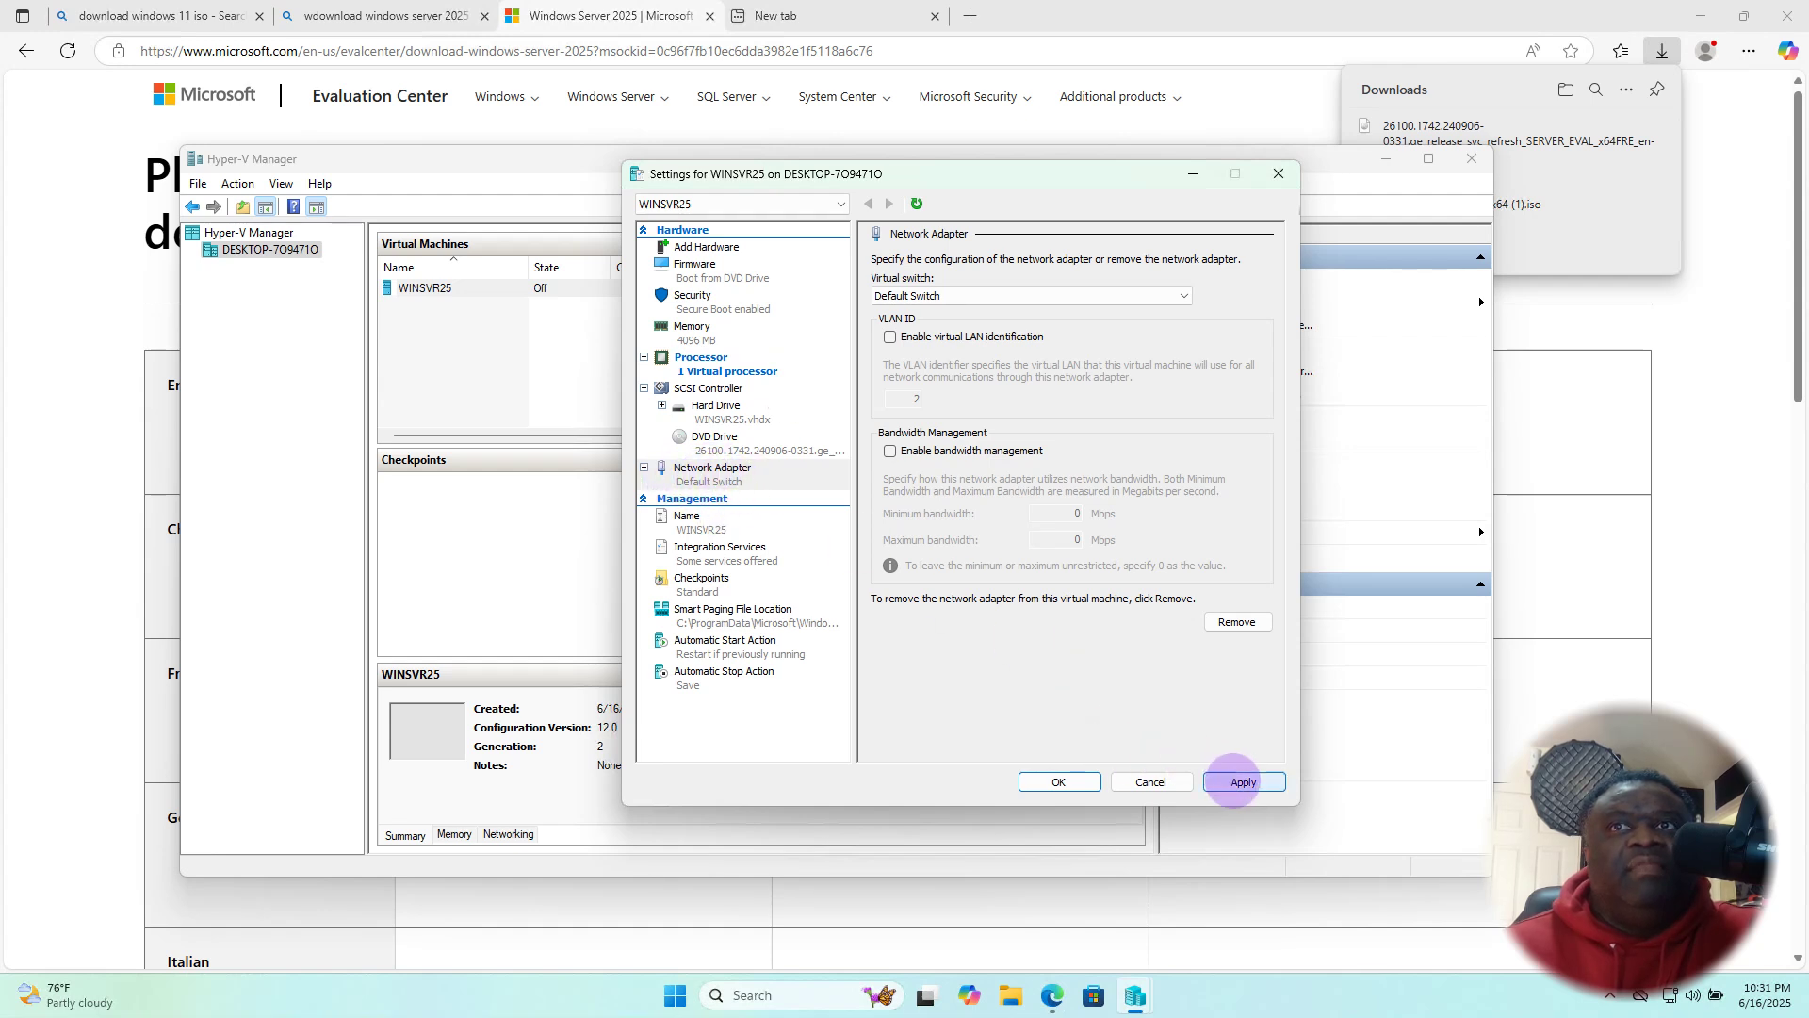
{"action": "left_click", "coordinate": [1059, 783]}
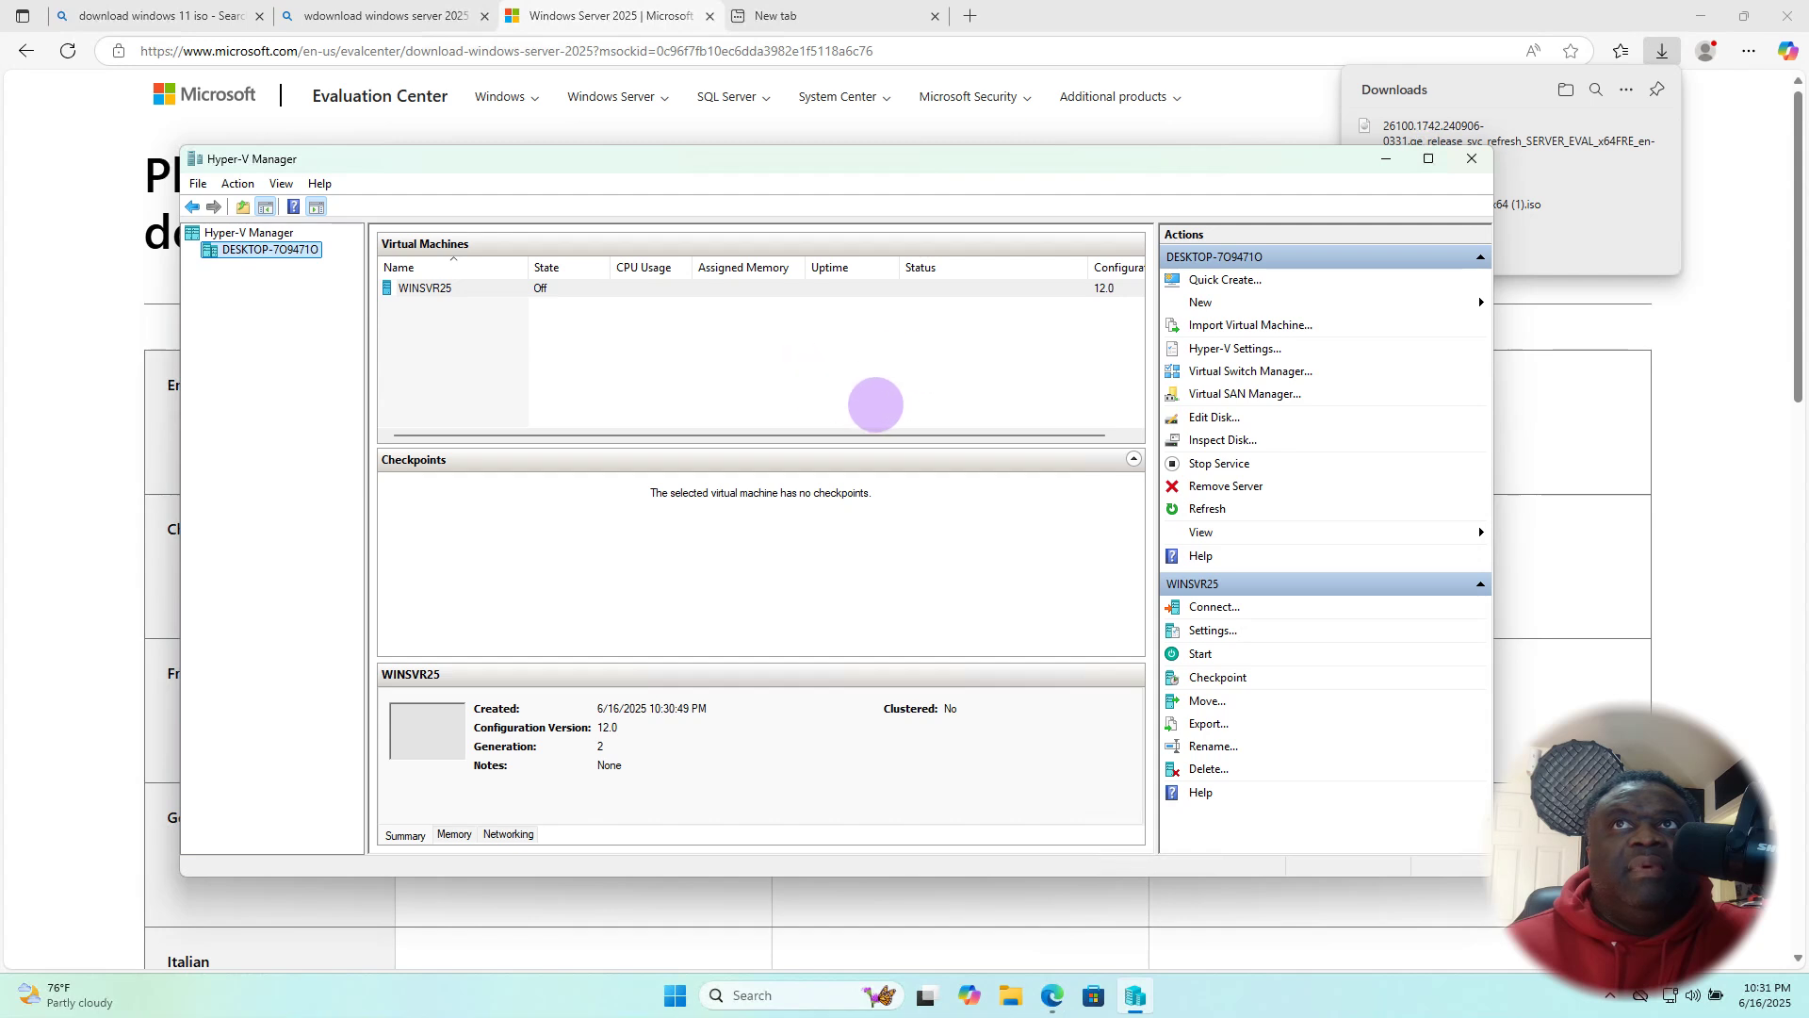
Examine the Default Switch's properties and extensions in the Virtual Switch Manager.
{"action": "left_click", "coordinate": [1218, 370]}
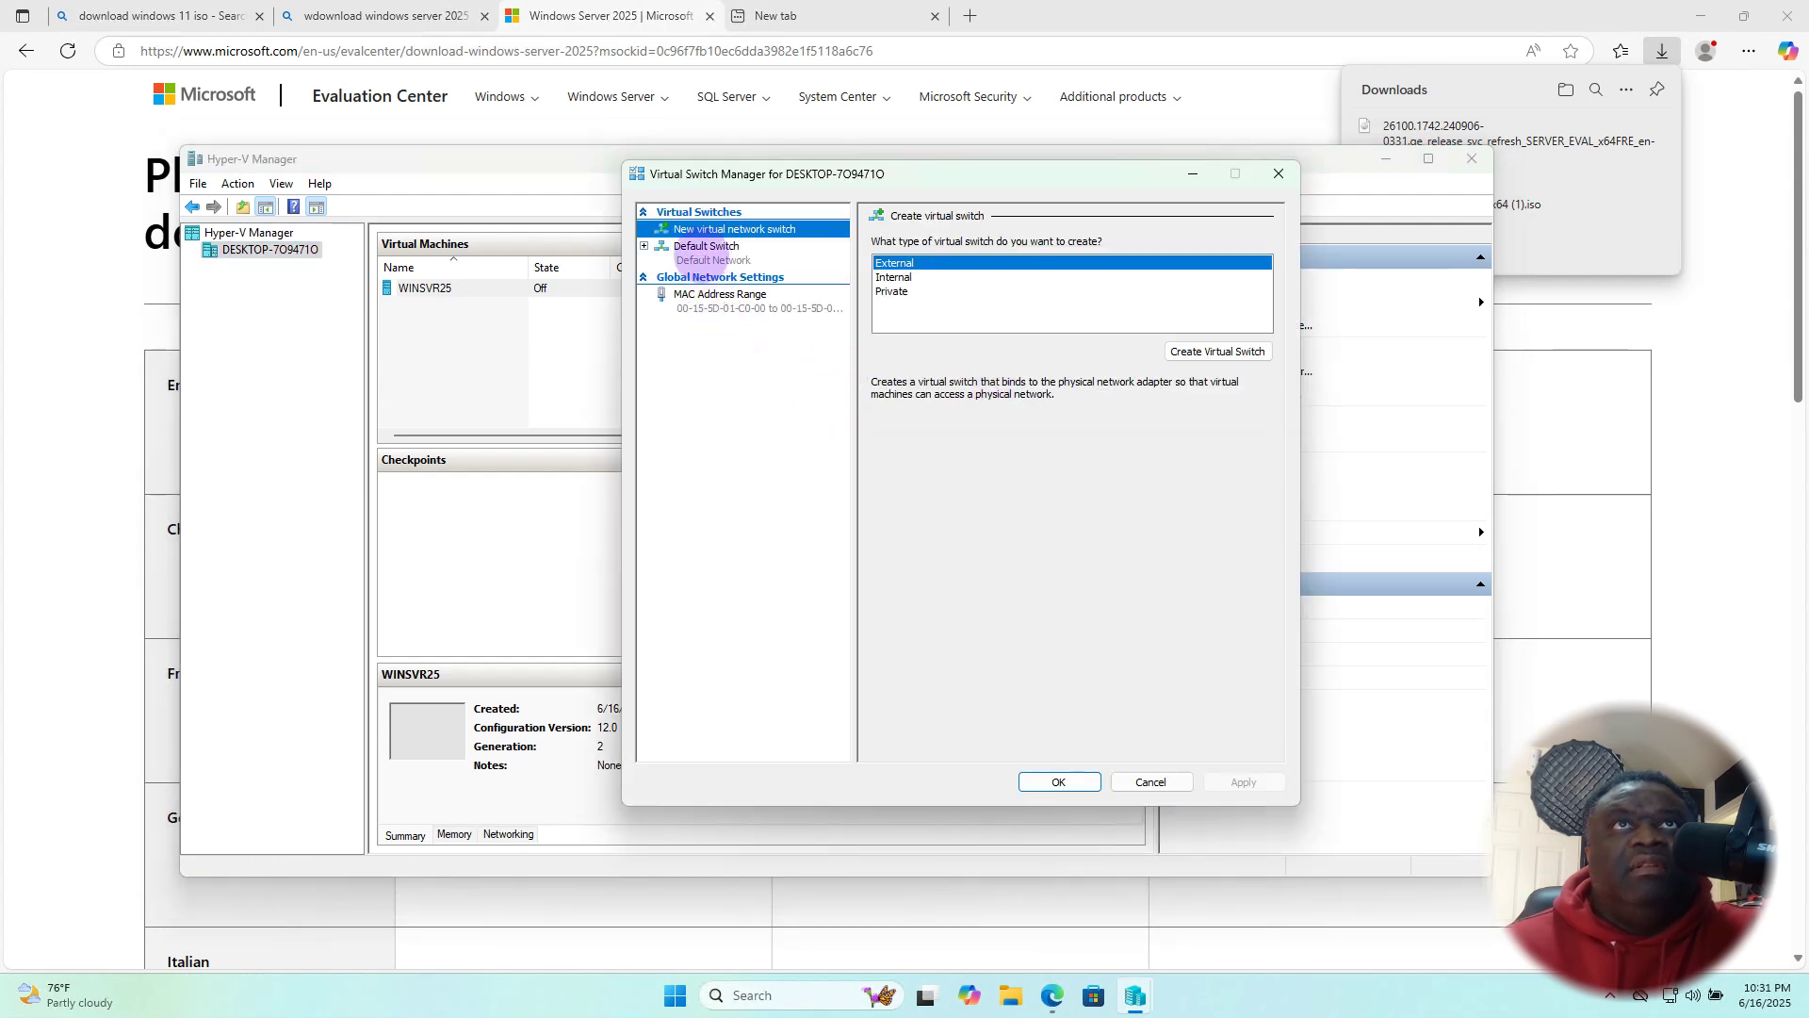
{"action": "left_click", "coordinate": [707, 247]}
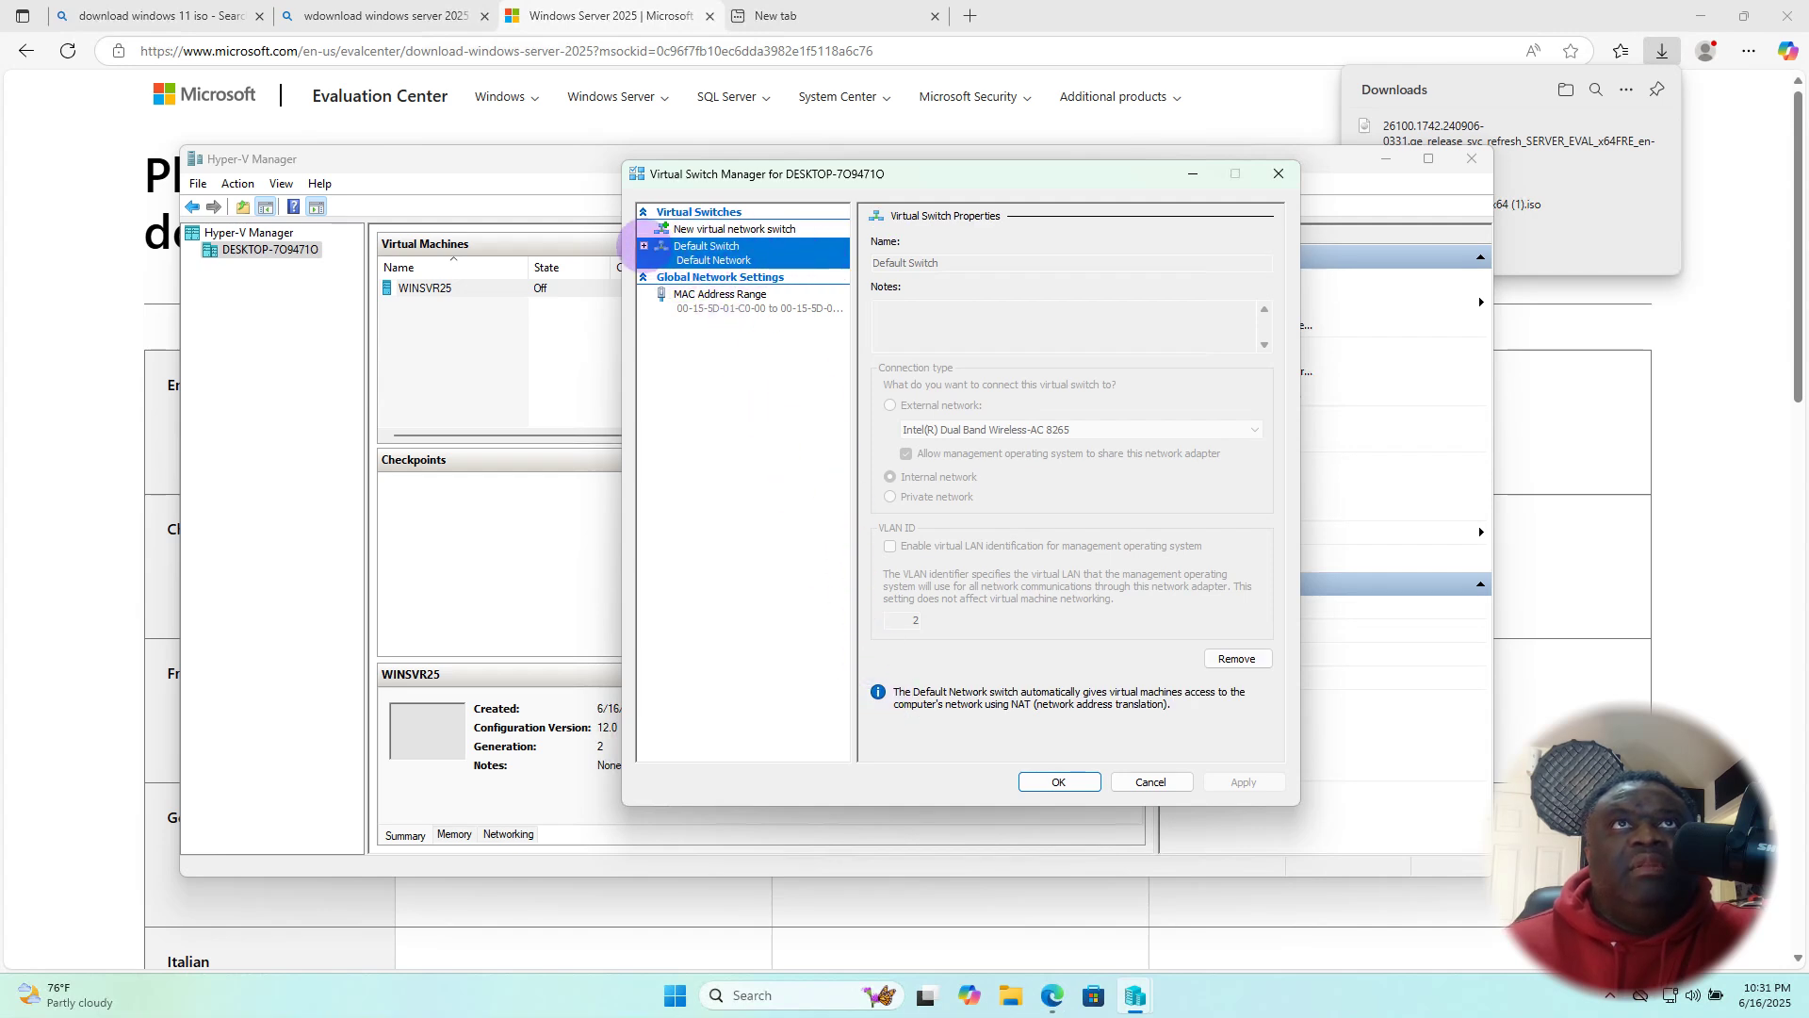
{"action": "left_click", "coordinate": [643, 246]}
{"action": "left_click", "coordinate": [717, 277]}
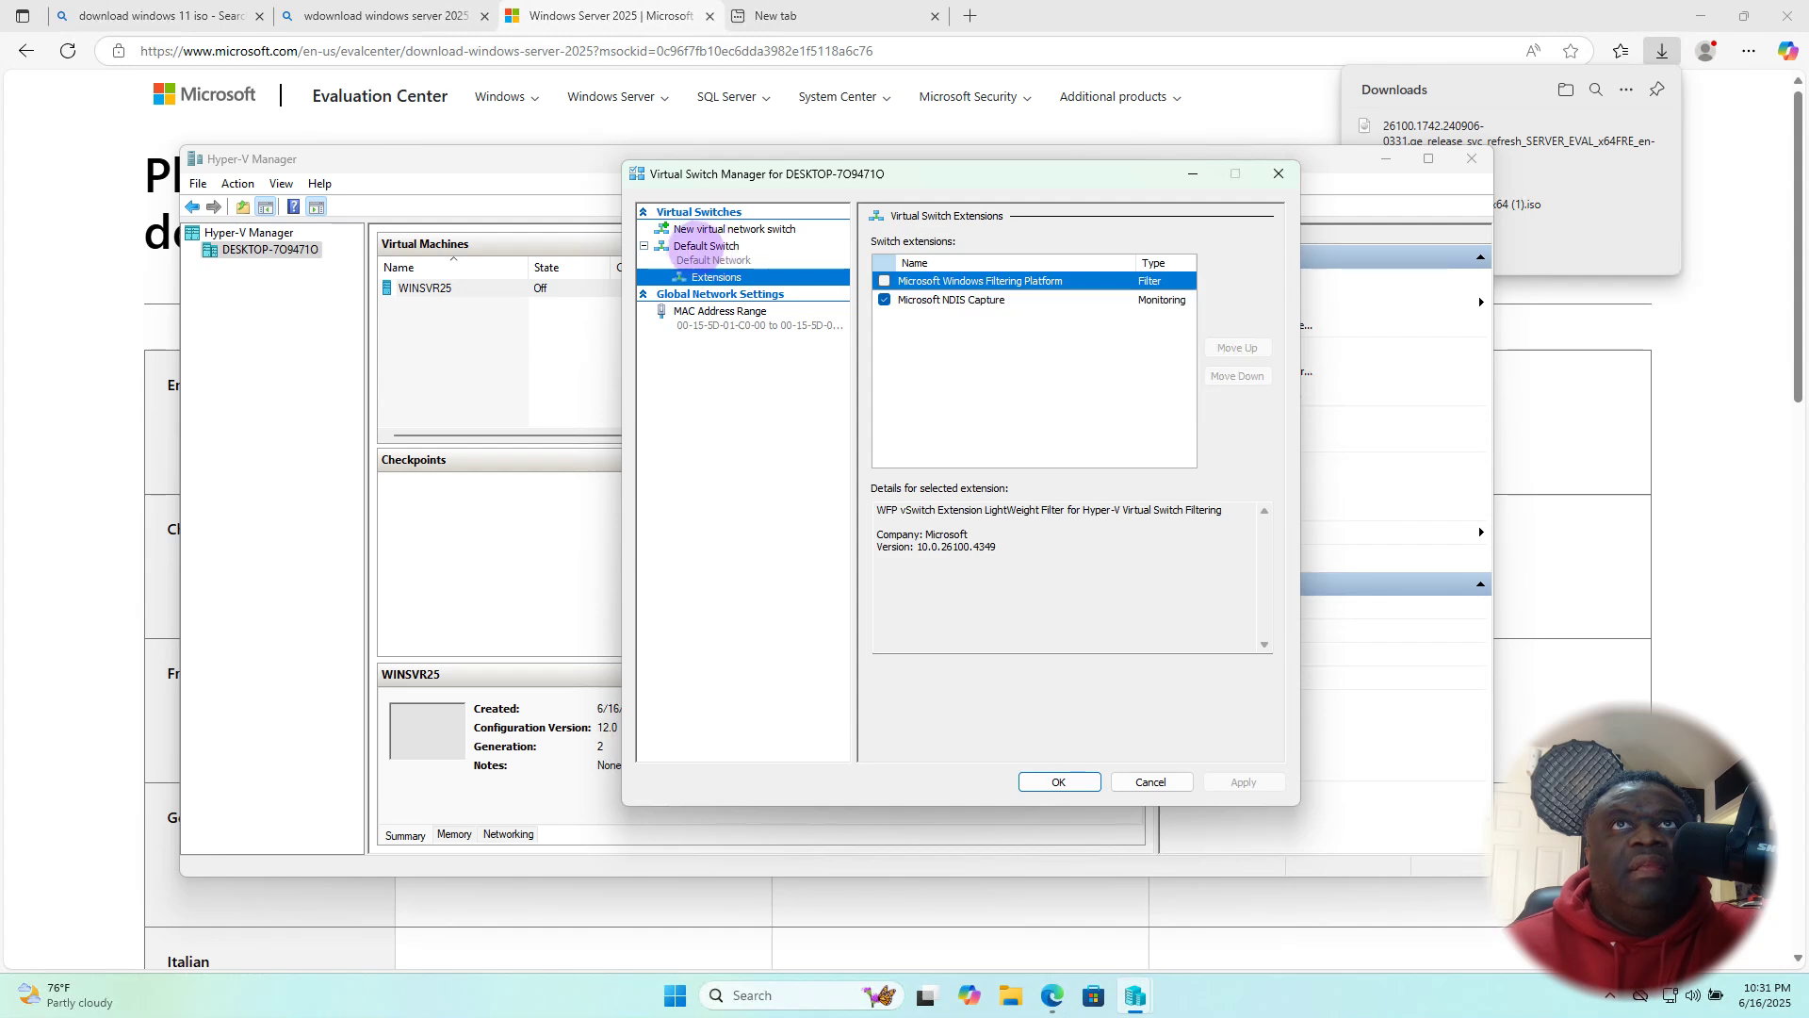
{"action": "left_click", "coordinate": [696, 250]}
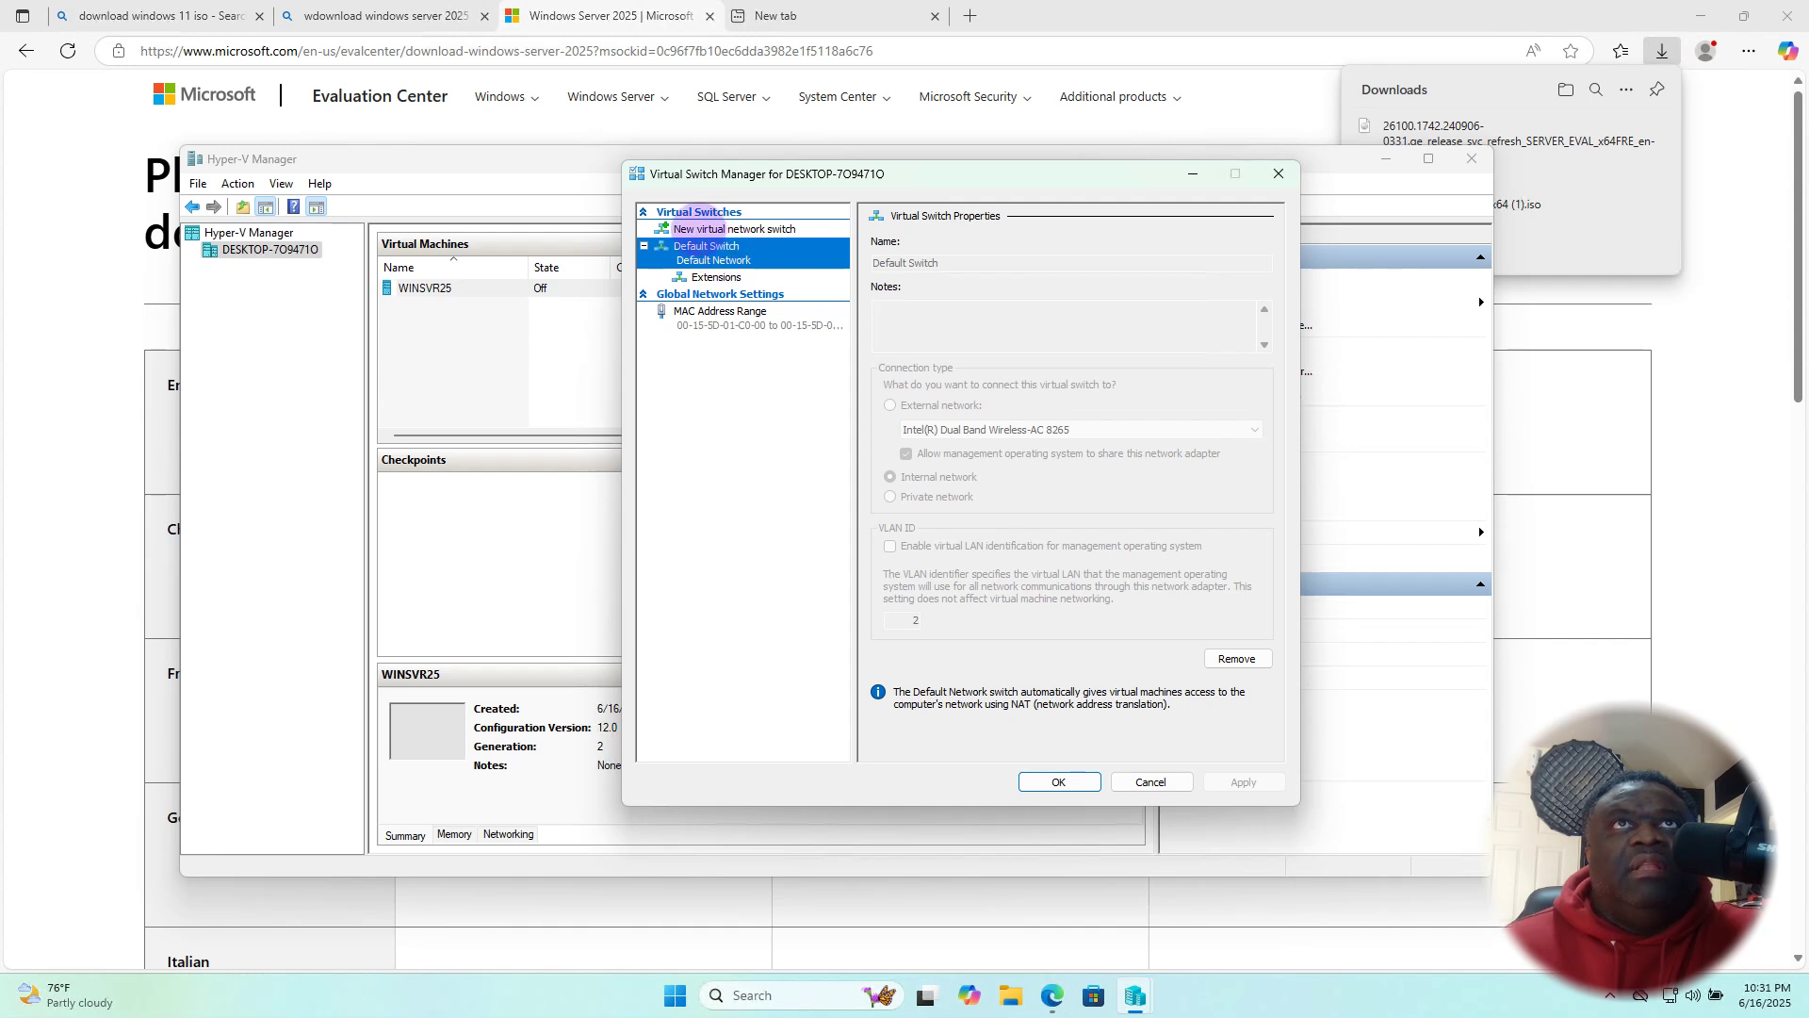
Compare the descriptions of the External, Internal and Private virtual switch types, and leave the Virtual Switch Manager without creating a switch.
{"action": "left_click", "coordinate": [744, 229]}
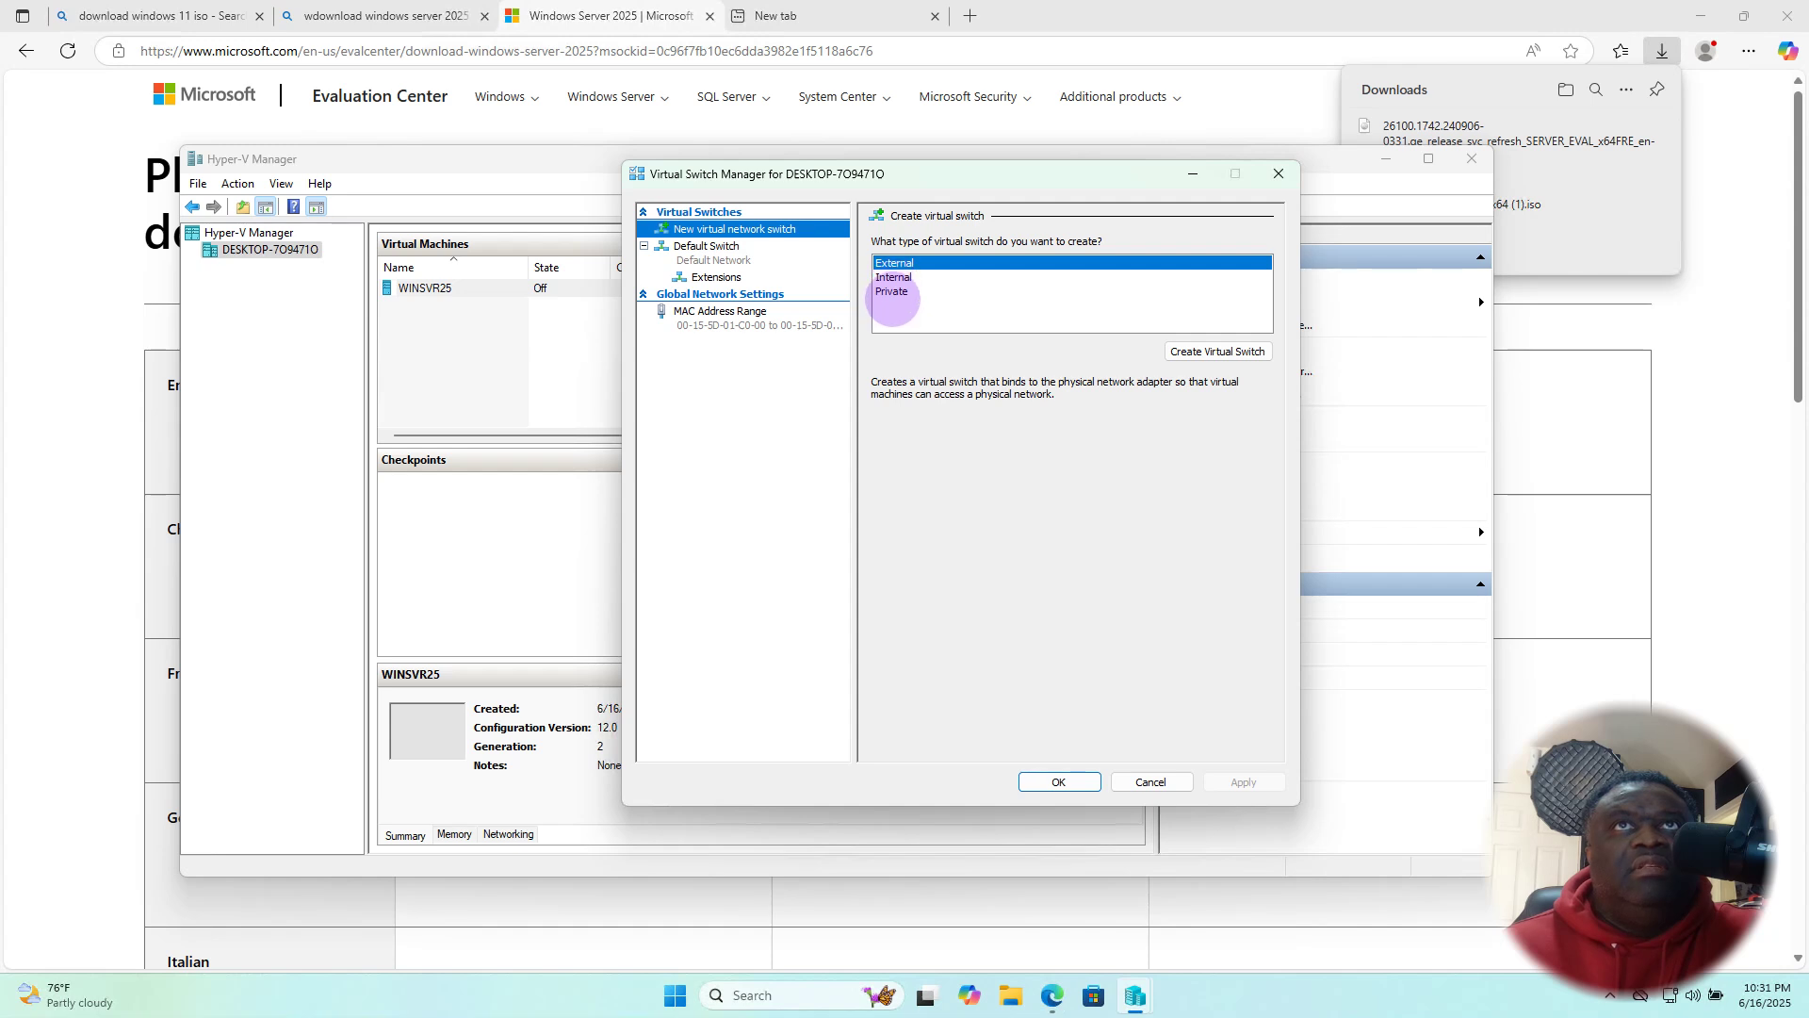
{"action": "left_click", "coordinate": [893, 292]}
{"action": "left_click", "coordinate": [893, 277]}
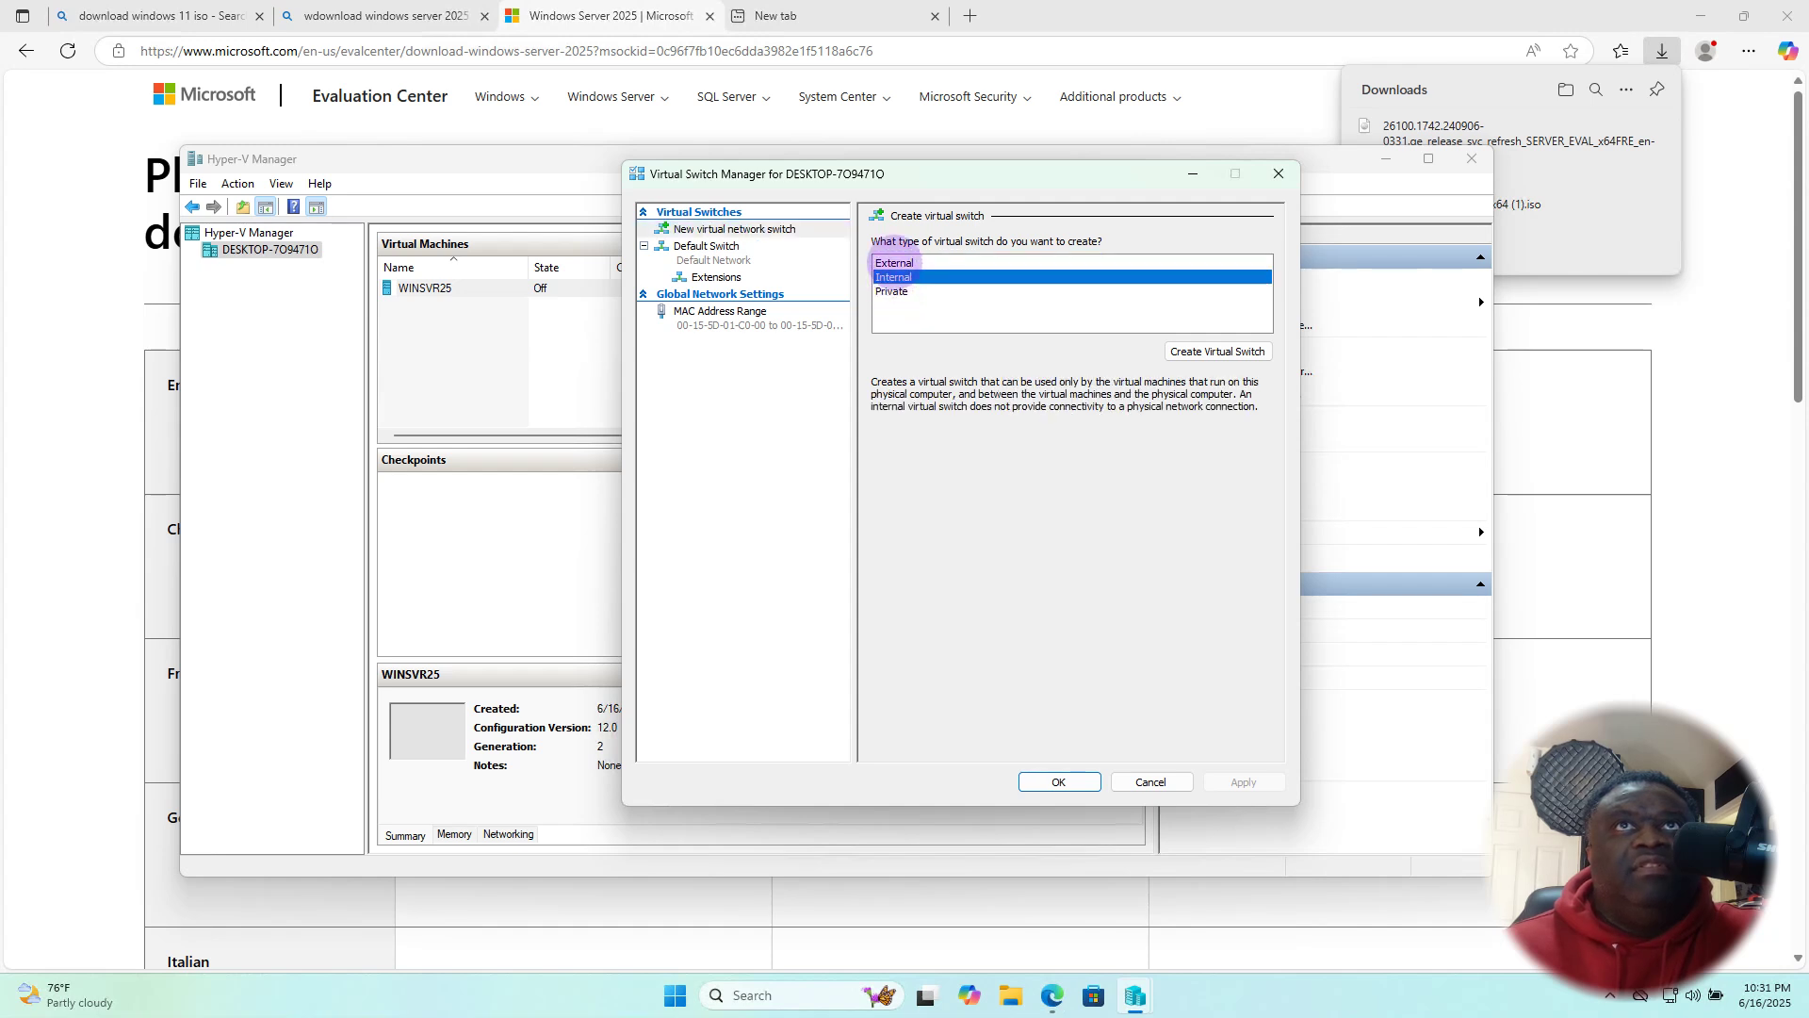
{"action": "left_click", "coordinate": [894, 263]}
{"action": "left_click", "coordinate": [894, 277]}
{"action": "left_click", "coordinate": [892, 292]}
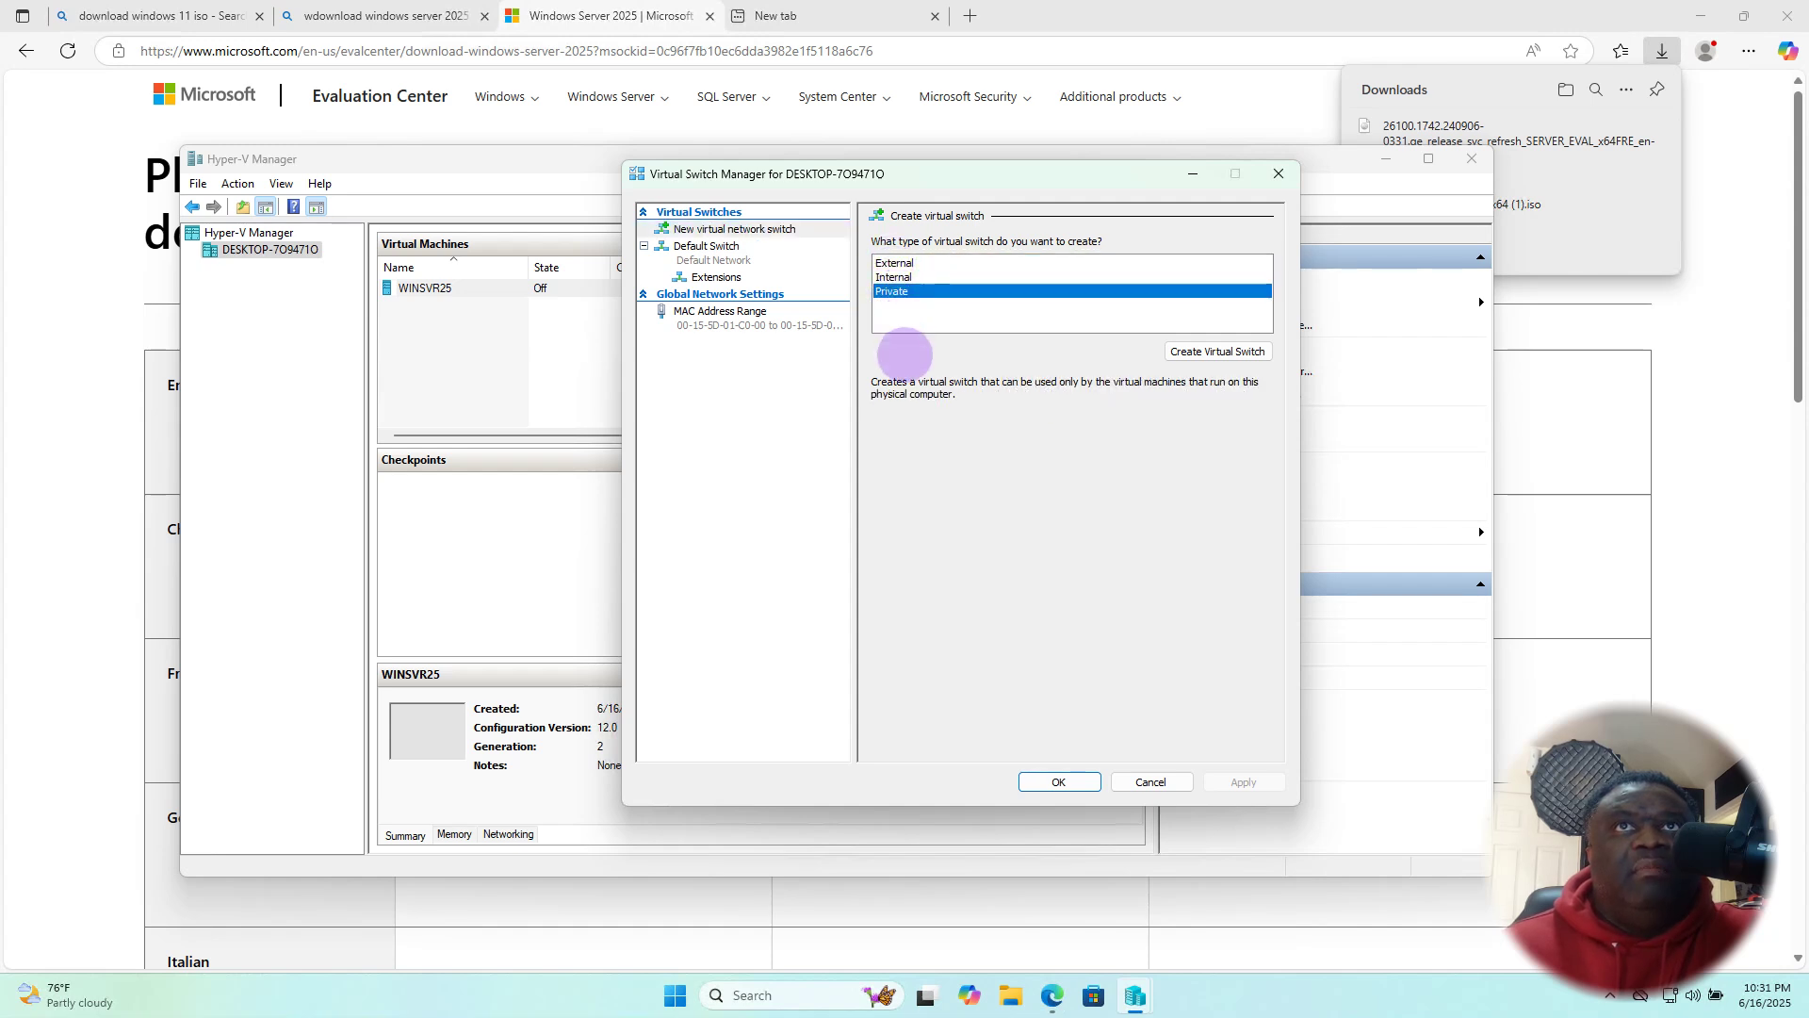
{"action": "left_click", "coordinate": [895, 278]}
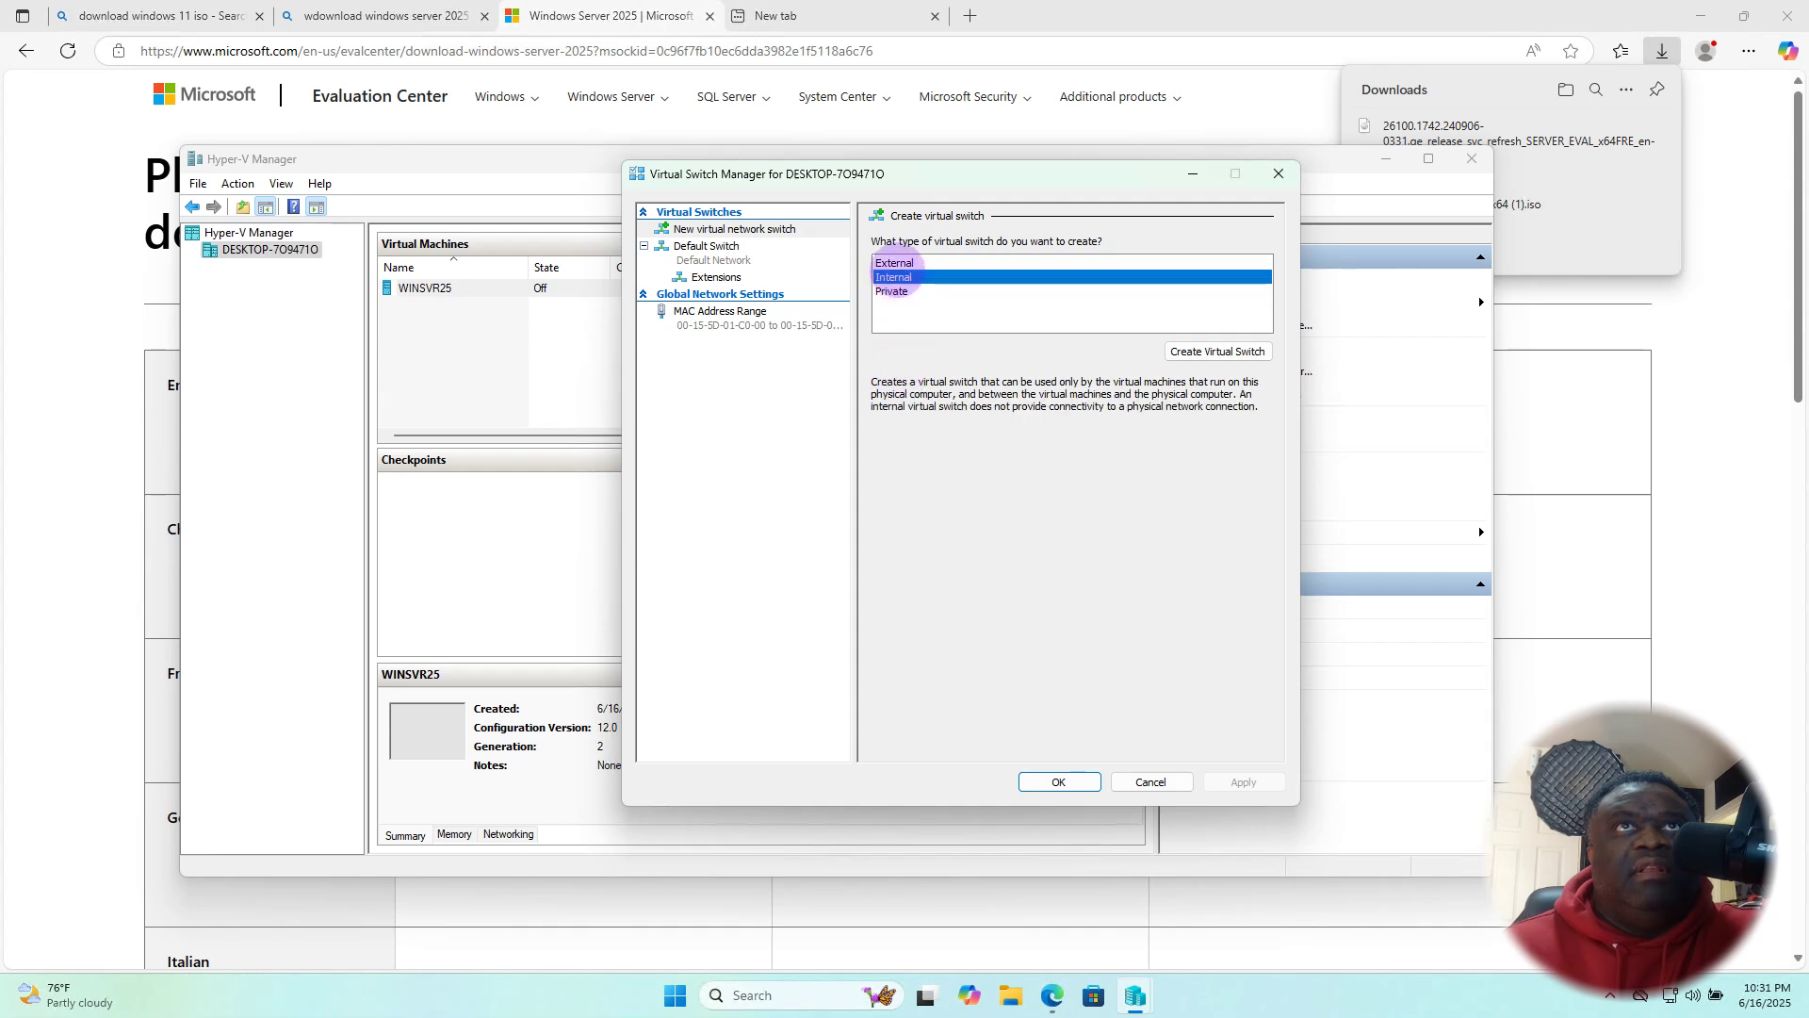
{"action": "left_click", "coordinate": [895, 262]}
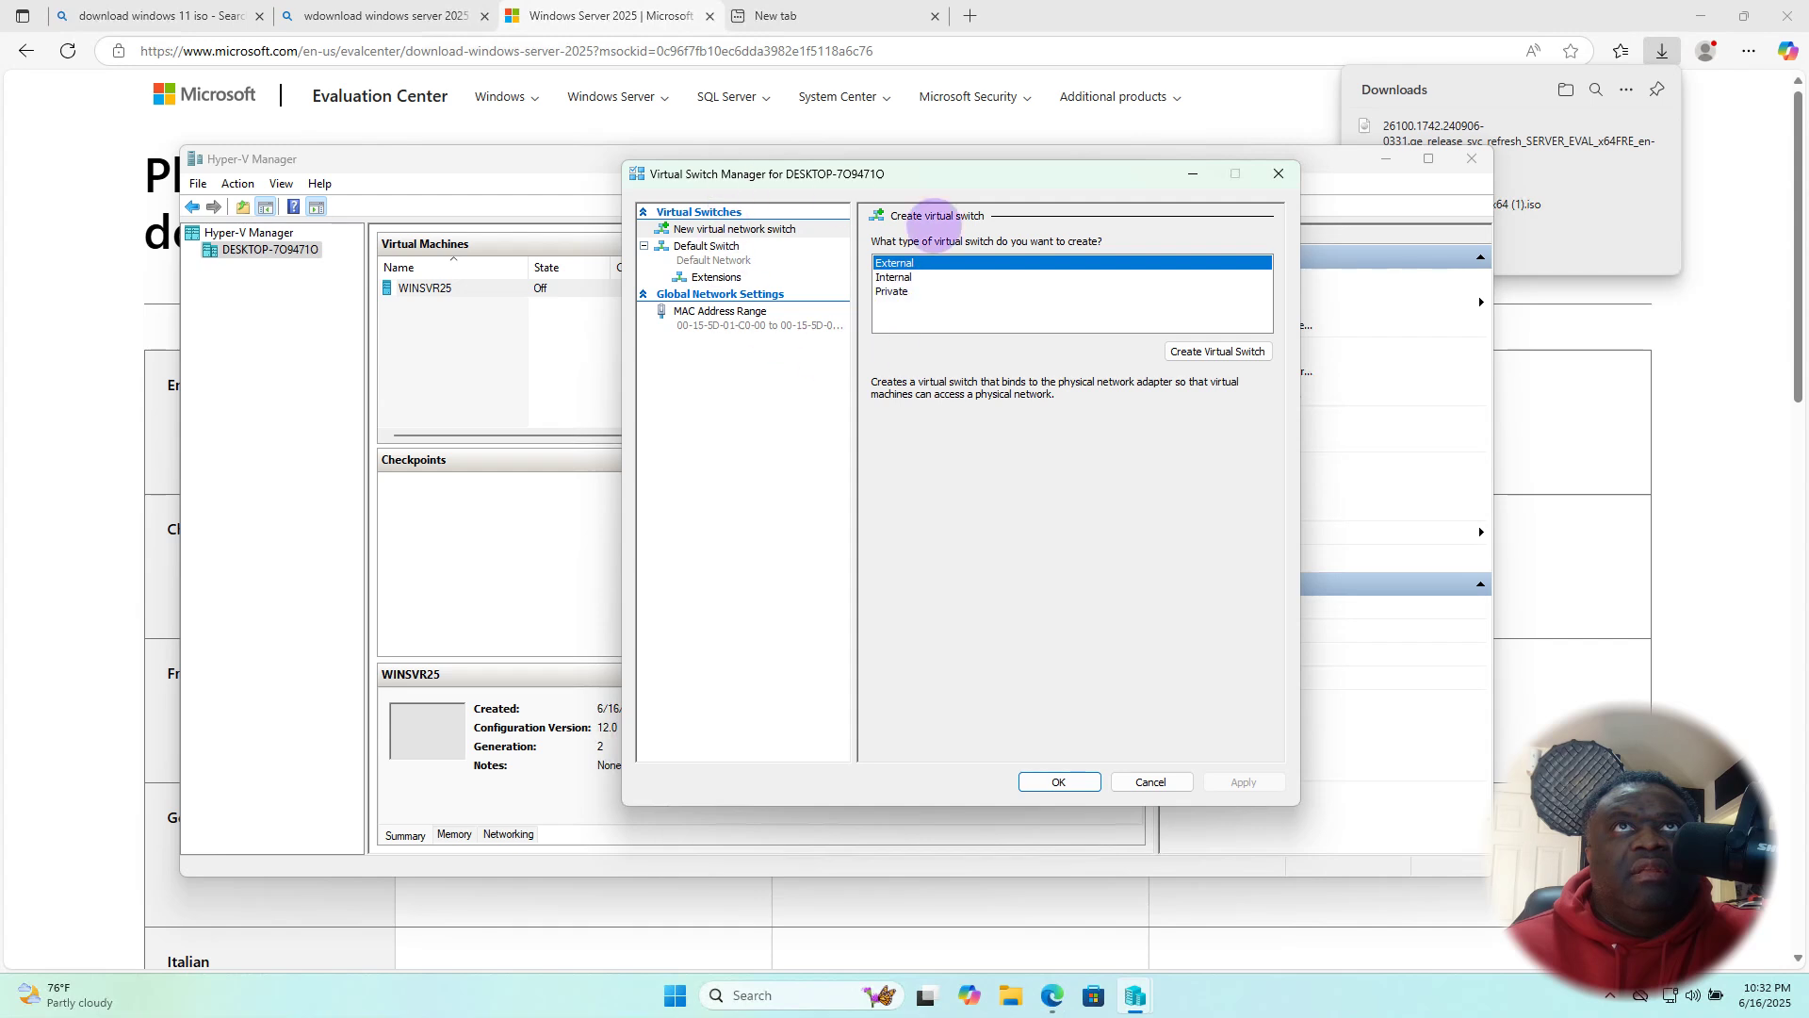
{"action": "left_click", "coordinate": [892, 291]}
{"action": "left_click", "coordinate": [894, 277]}
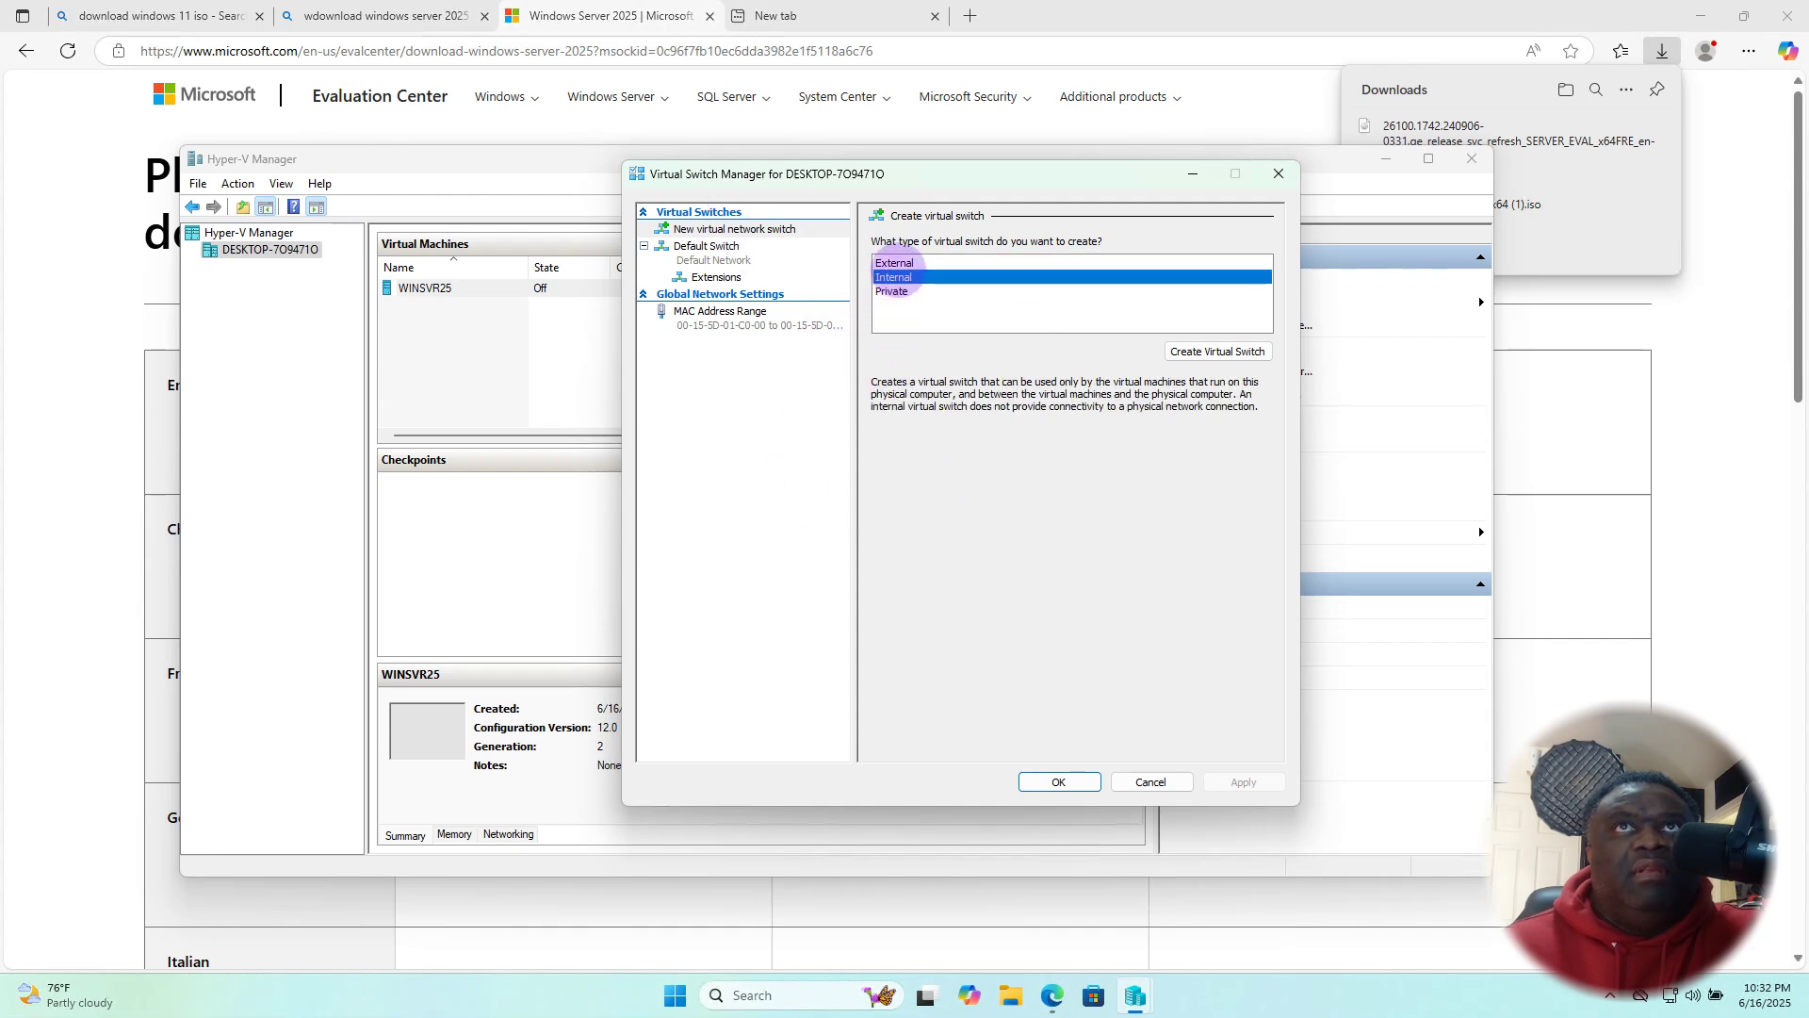
{"action": "left_click", "coordinate": [895, 263]}
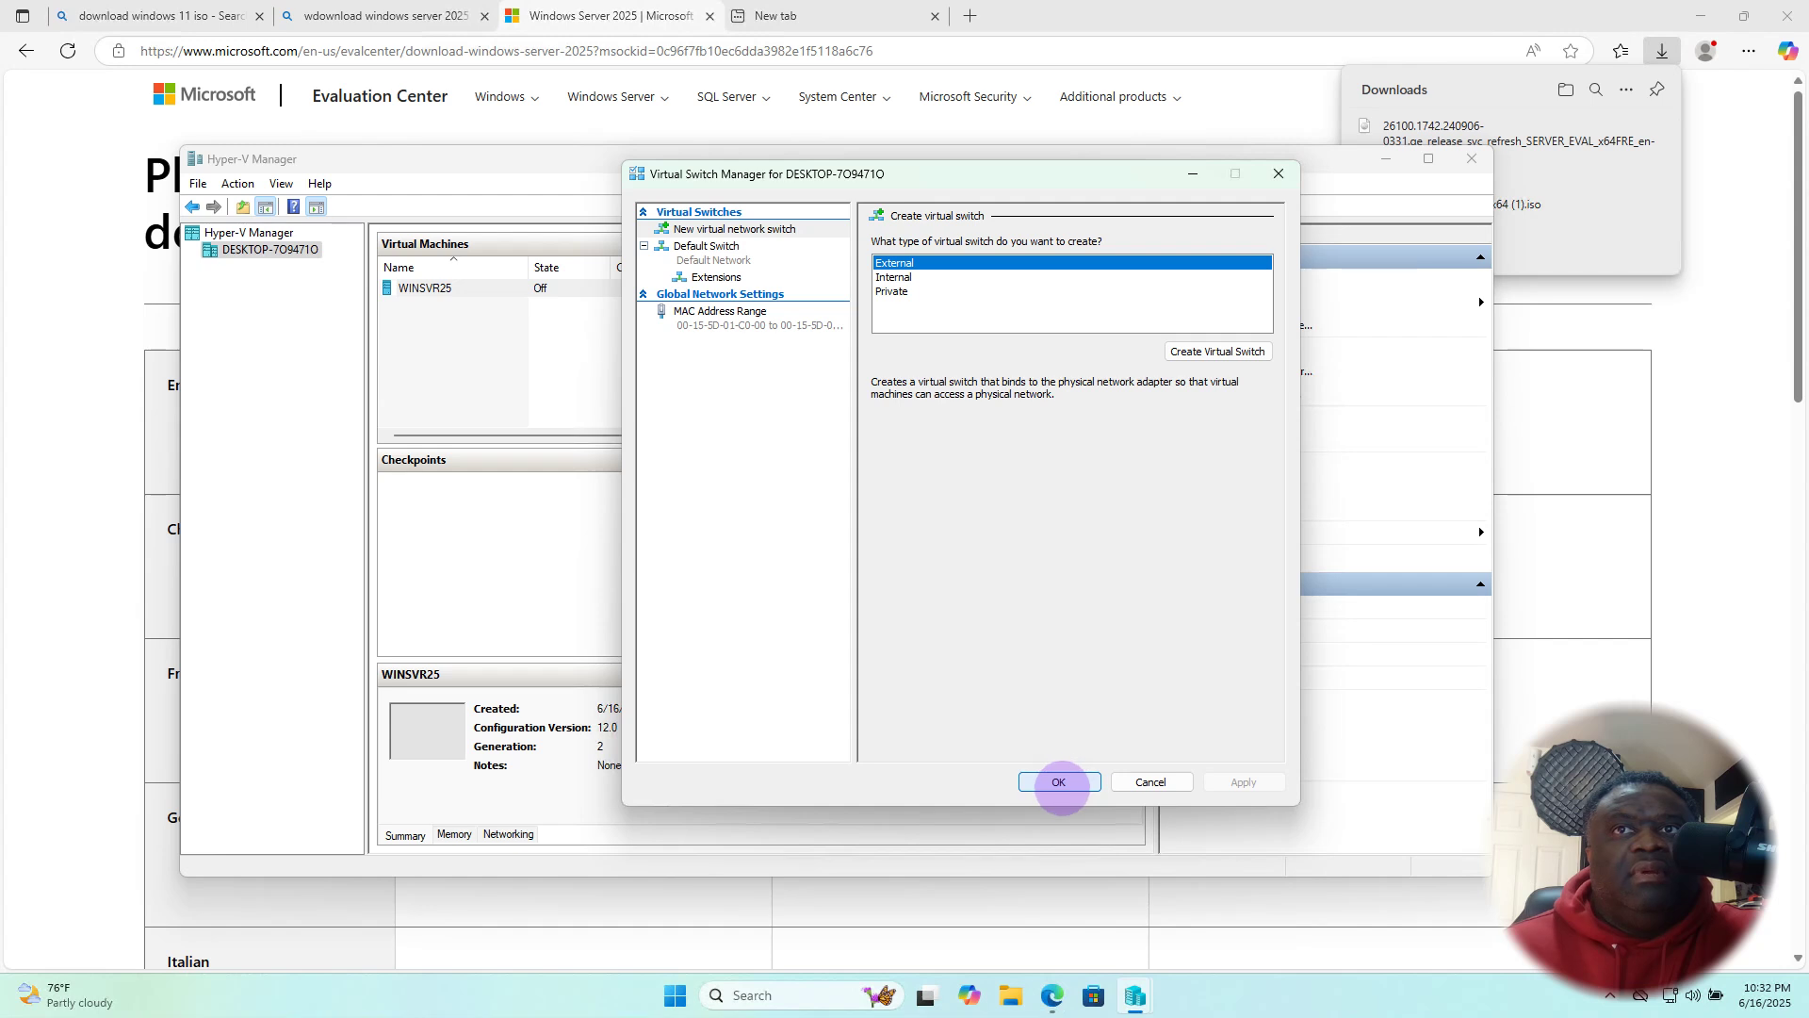
{"action": "left_click", "coordinate": [1151, 782]}
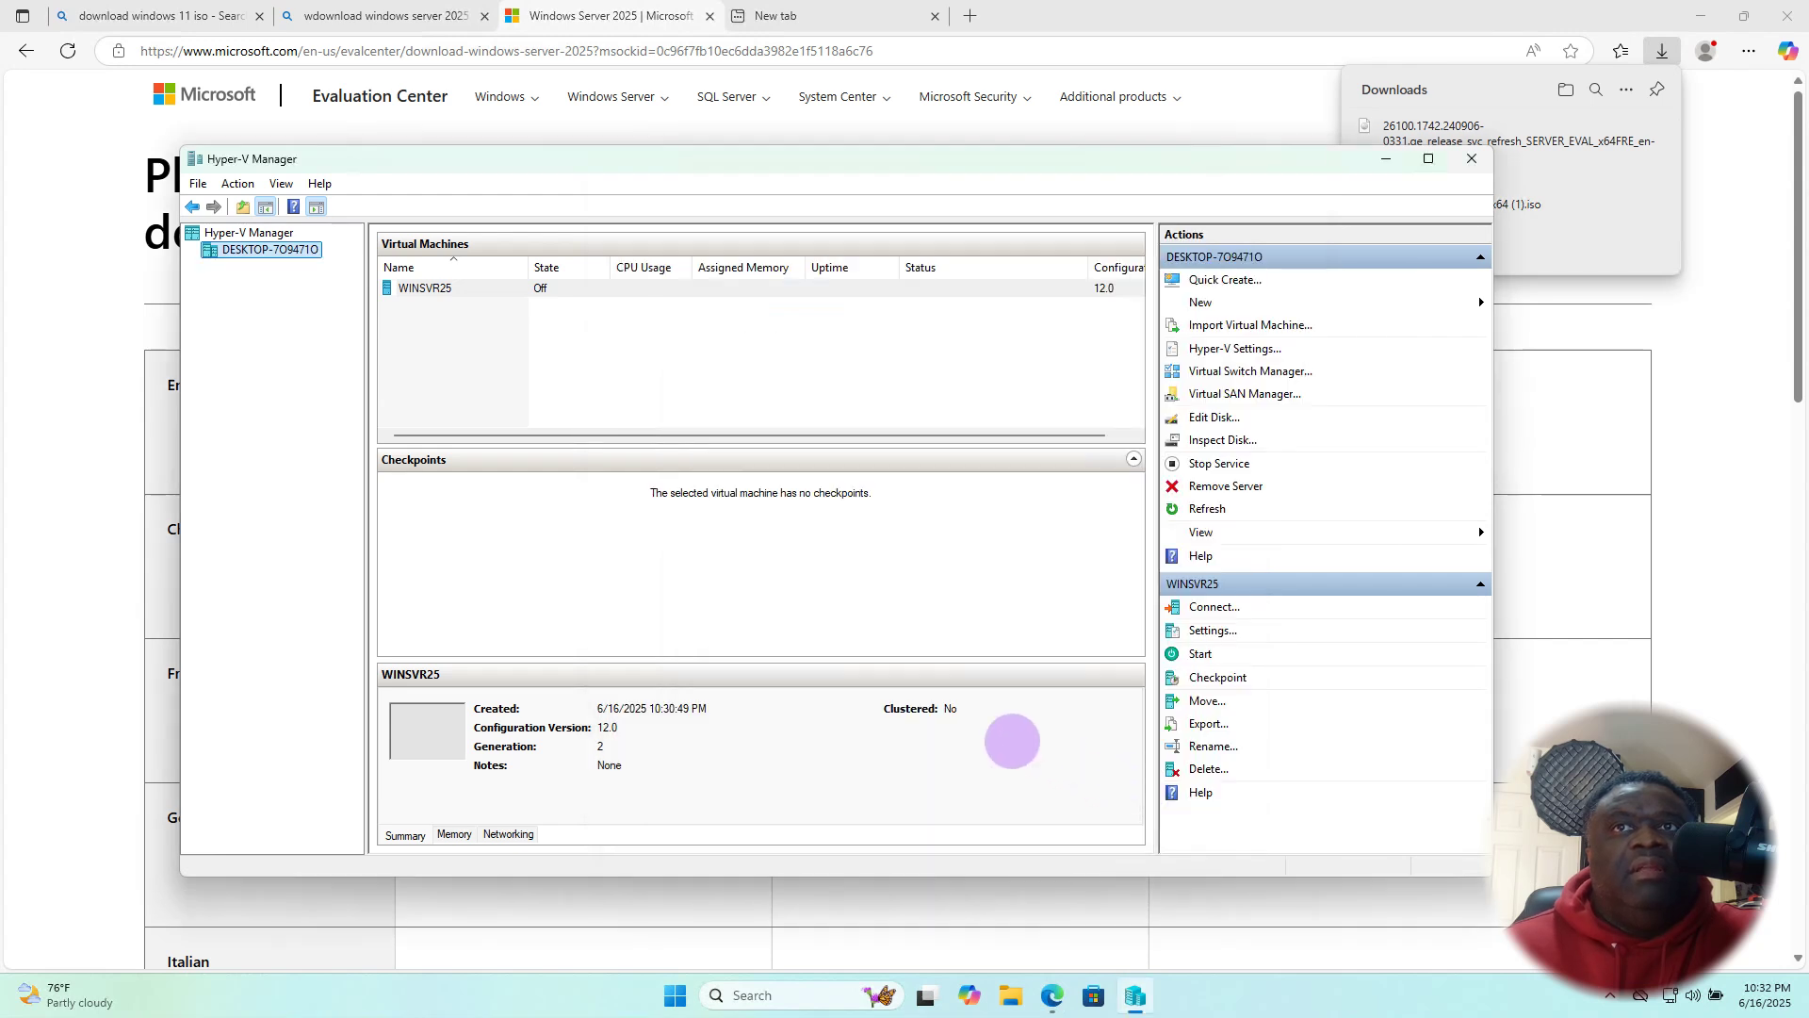
Connect to the WINSVR25 virtual machine, start it and boot it from the installation DVD.
{"action": "left_click", "coordinate": [458, 288]}
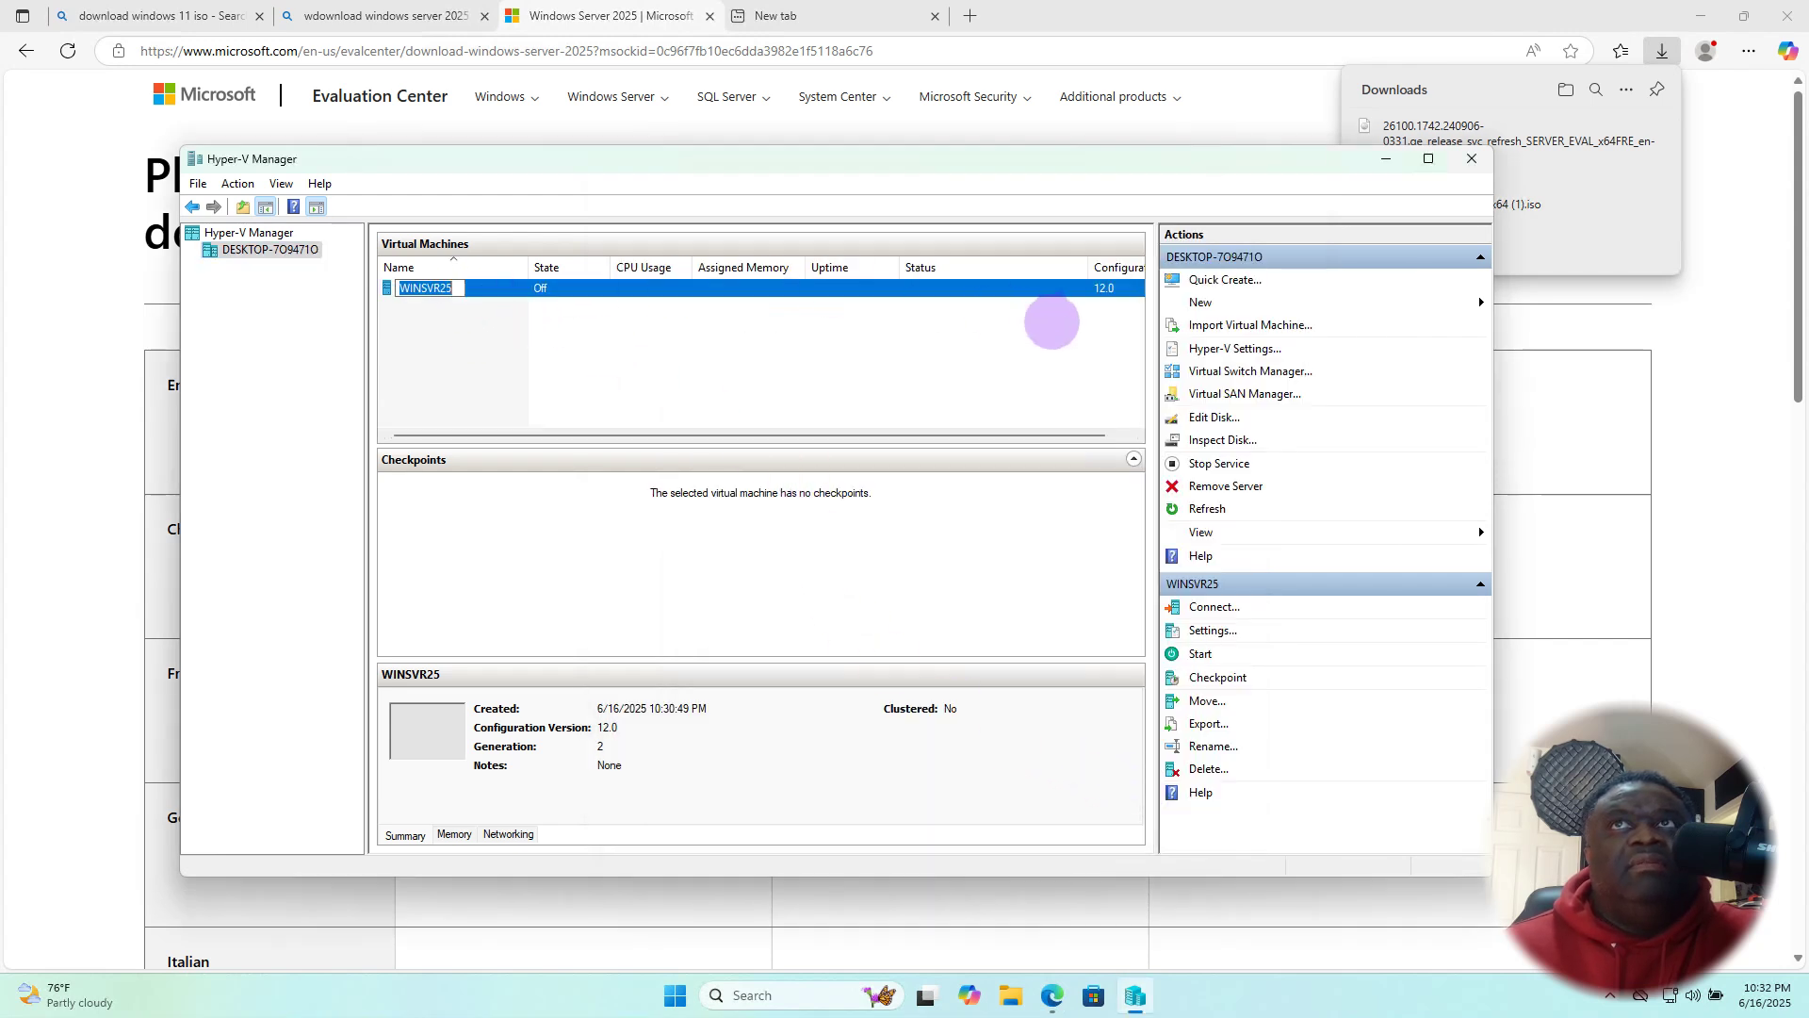
{"action": "left_click", "coordinate": [474, 348]}
{"action": "left_click", "coordinate": [482, 286]}
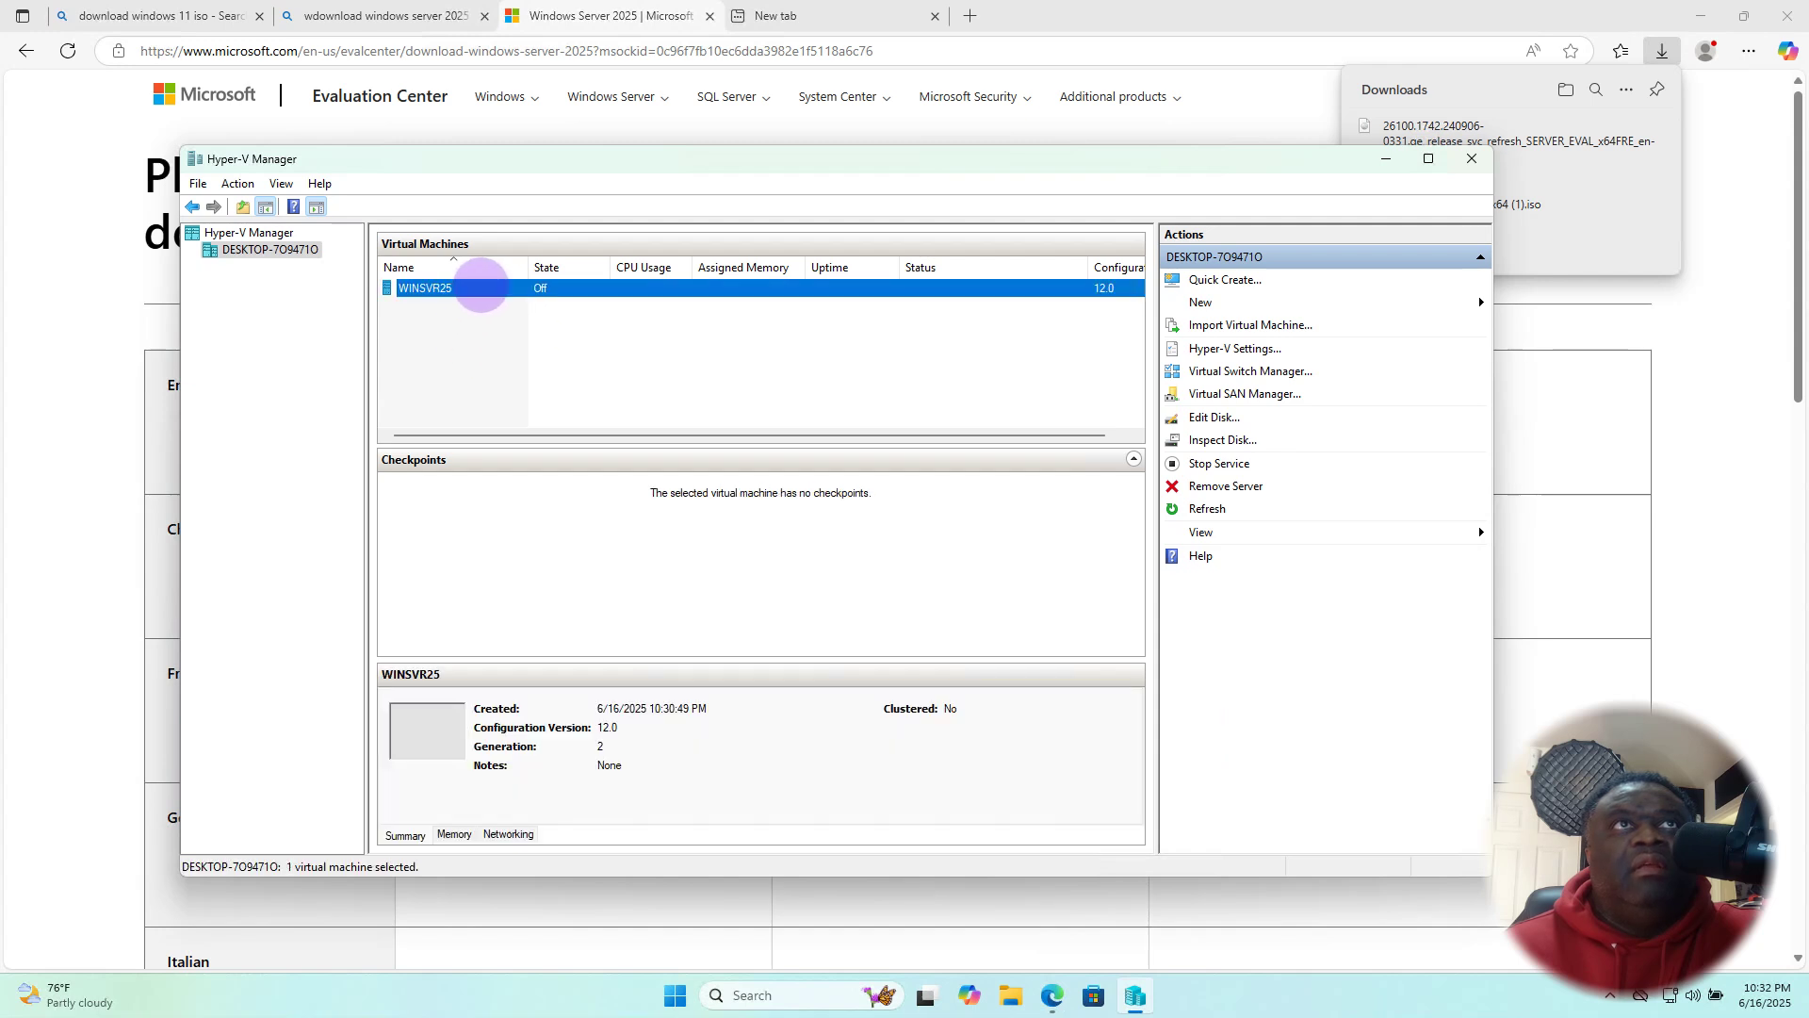
{"action": "double_click", "coordinate": [482, 286]}
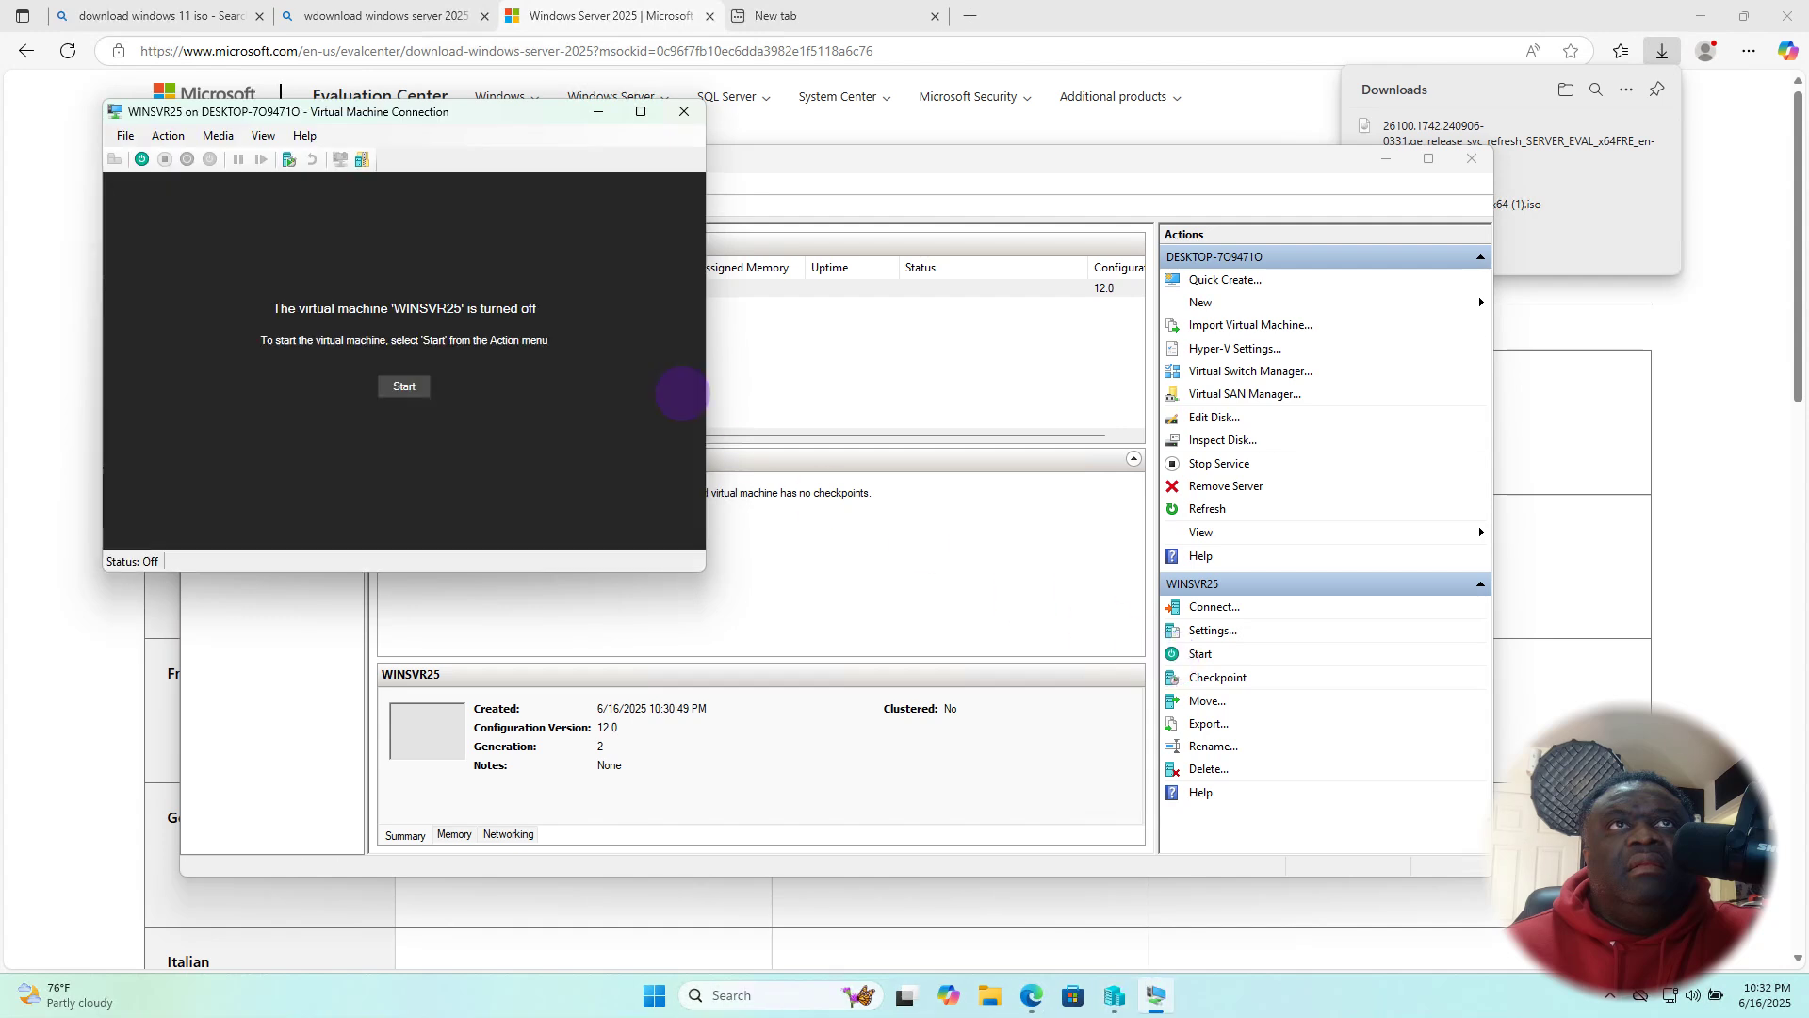
{"action": "left_click", "coordinate": [405, 386]}
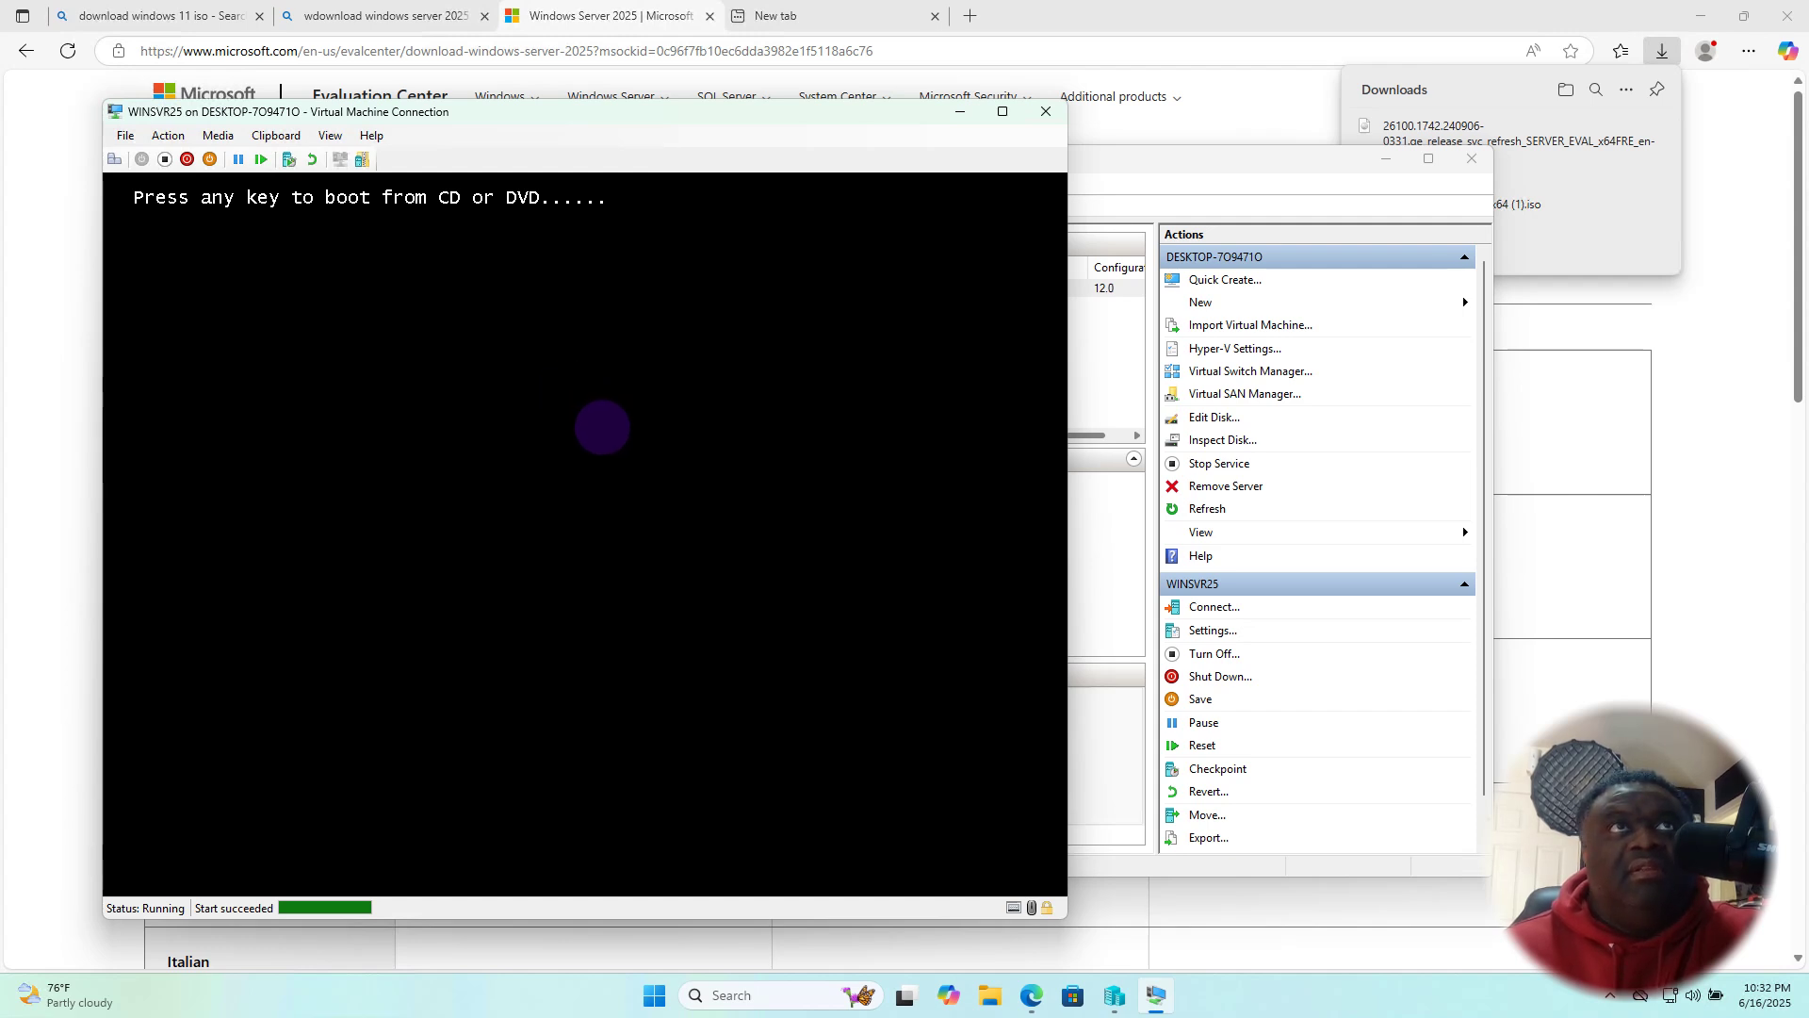
{"action": "key", "text": "Return"}
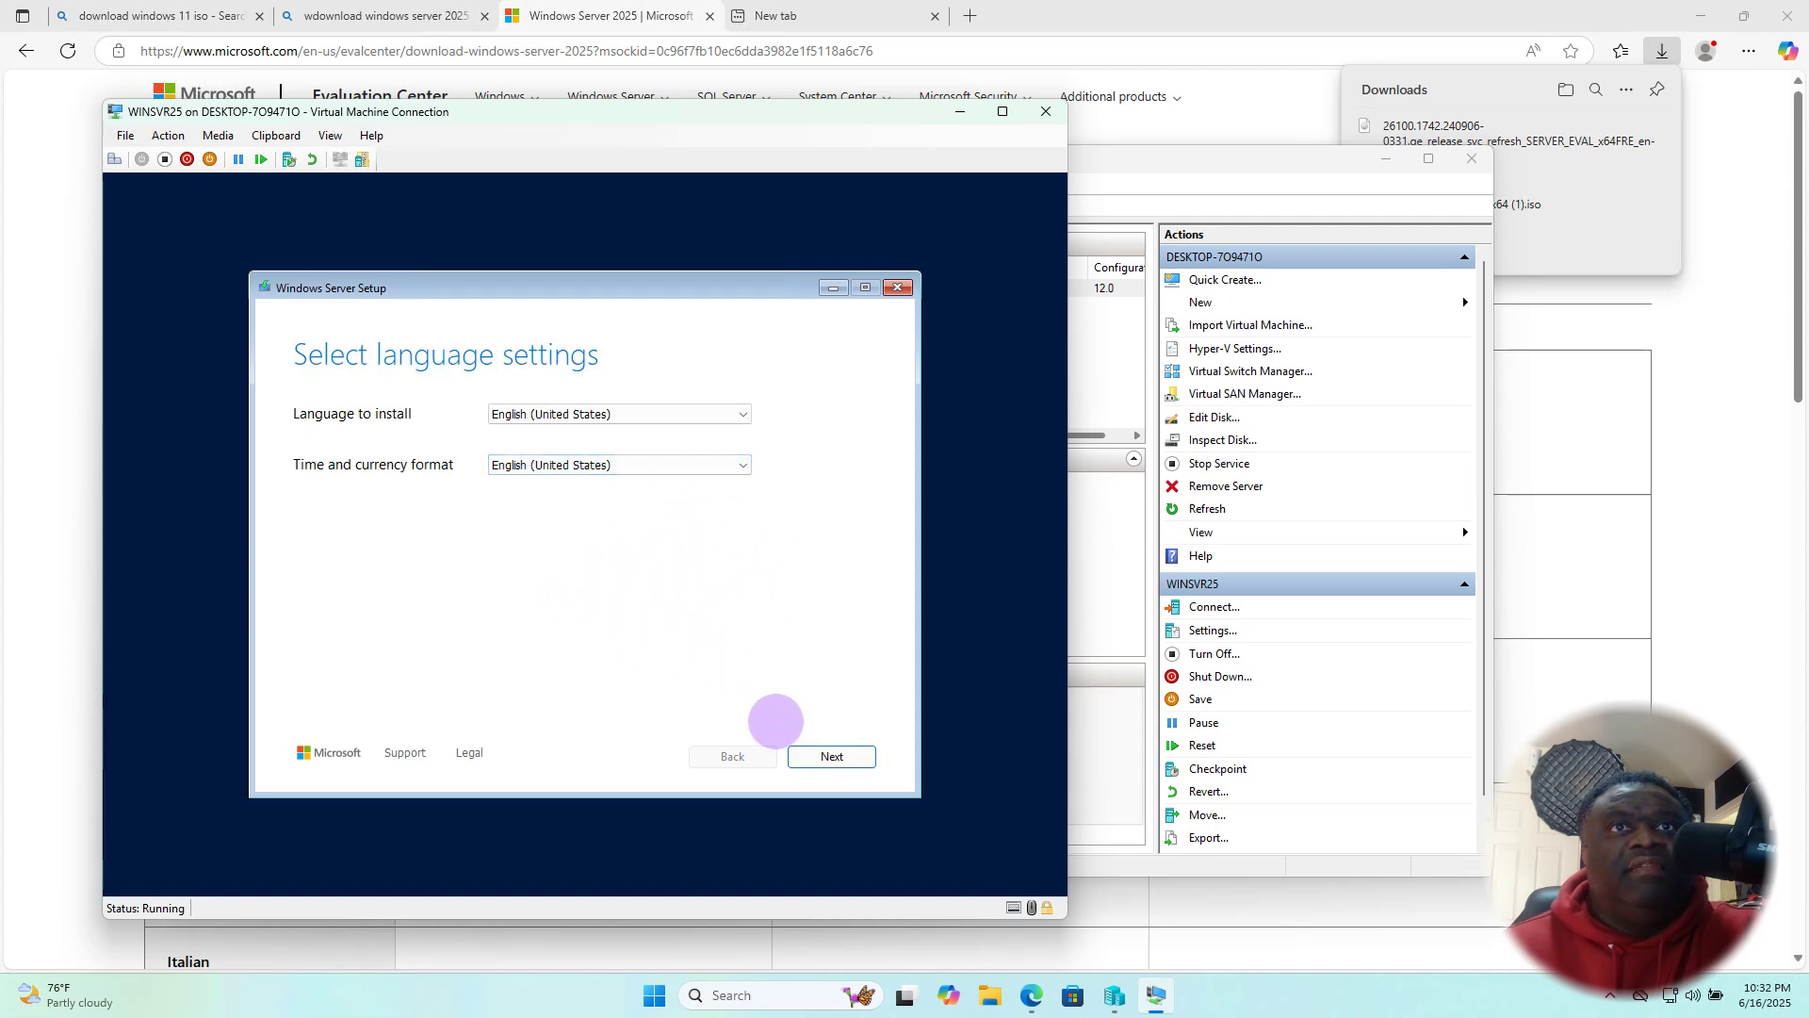
Accept English (United States) and the US keyboard, and choose Install Windows Server with agreement to delete all files, apps and settings.
{"action": "left_click", "coordinate": [812, 756]}
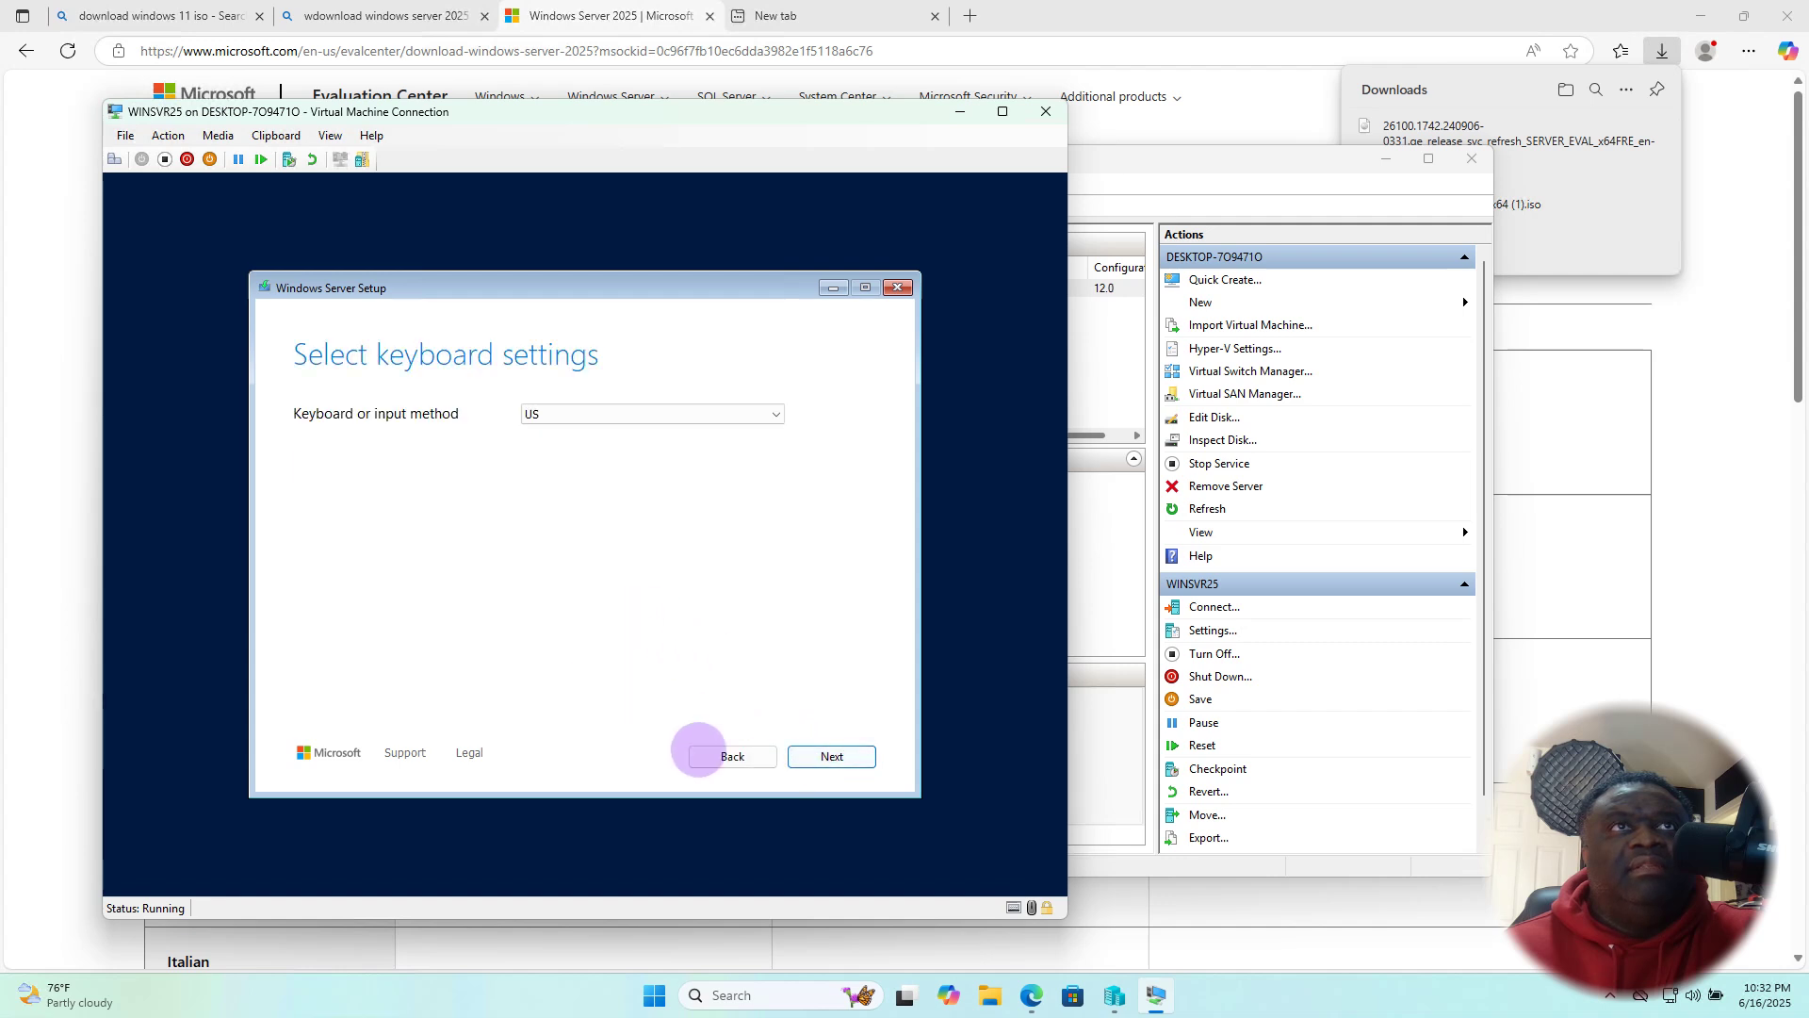
{"action": "left_click", "coordinate": [818, 756]}
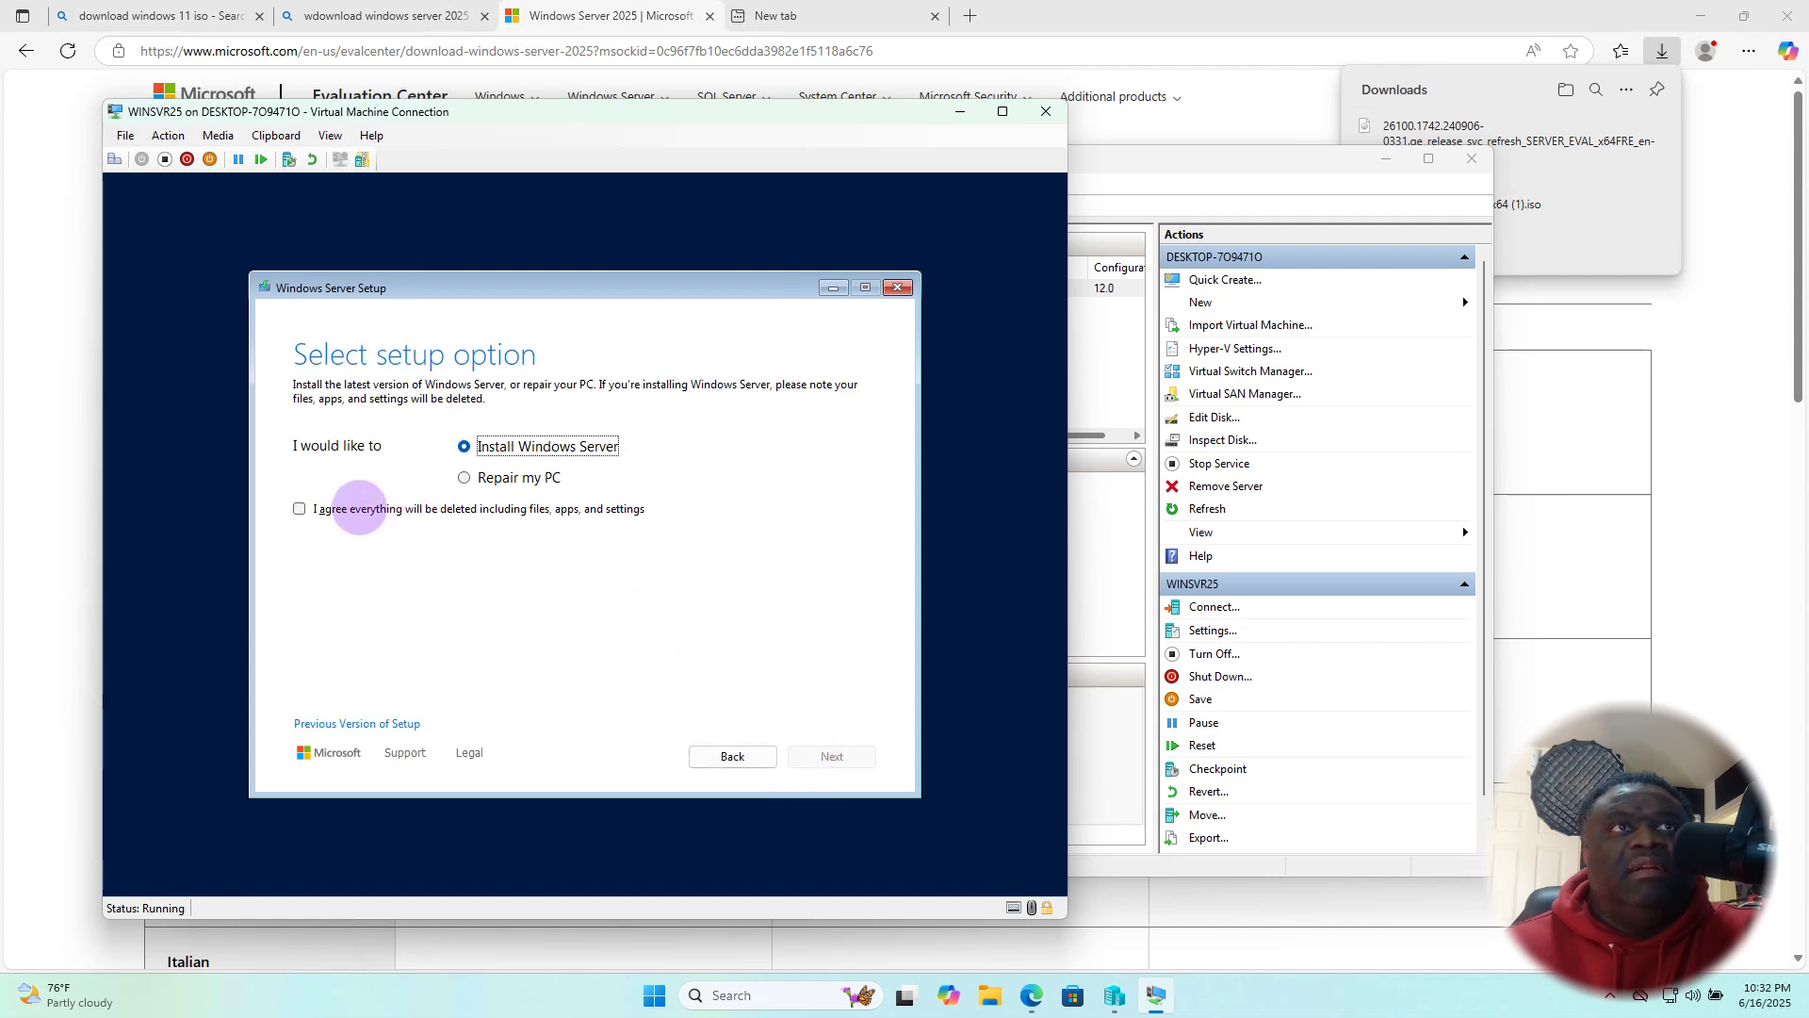
{"action": "left_click", "coordinate": [350, 510]}
{"action": "left_click", "coordinate": [819, 757]}
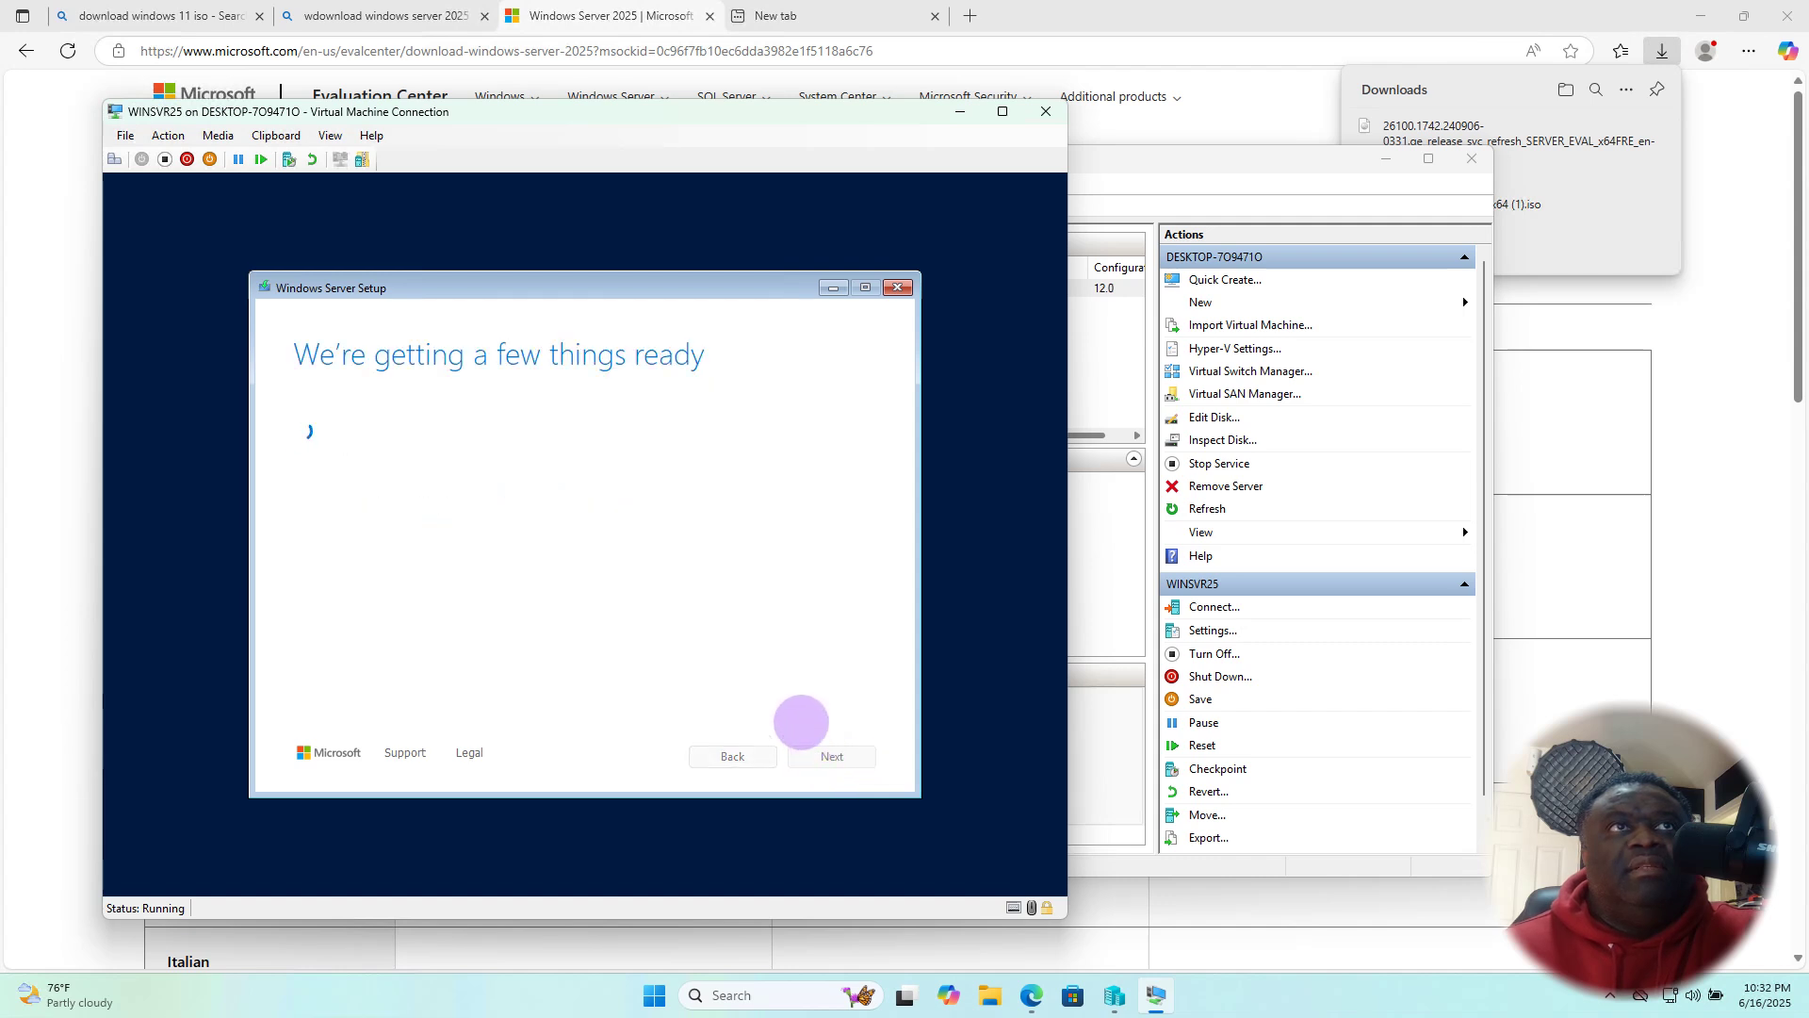
Choose the Windows Server 2025 Datacenter Evaluation (Desktop Experience) image and accept the license terms.
{"action": "left_click", "coordinate": [474, 514]}
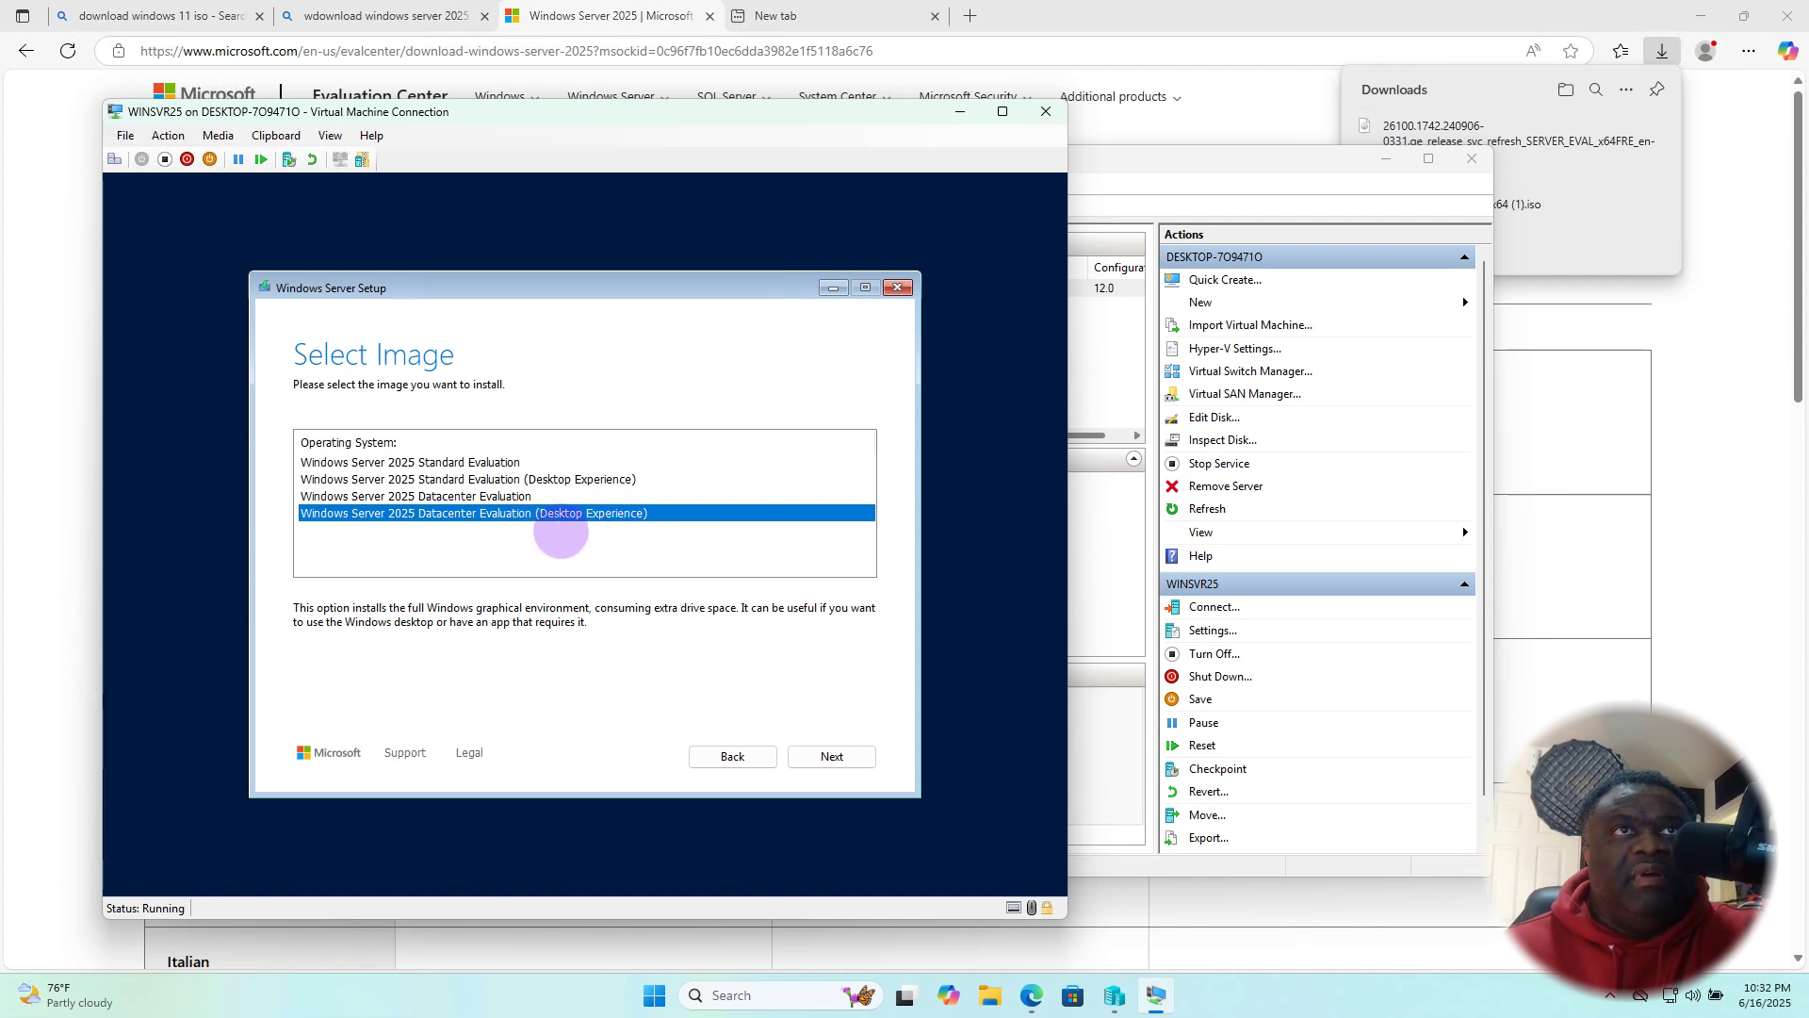
{"action": "left_click", "coordinate": [450, 479]}
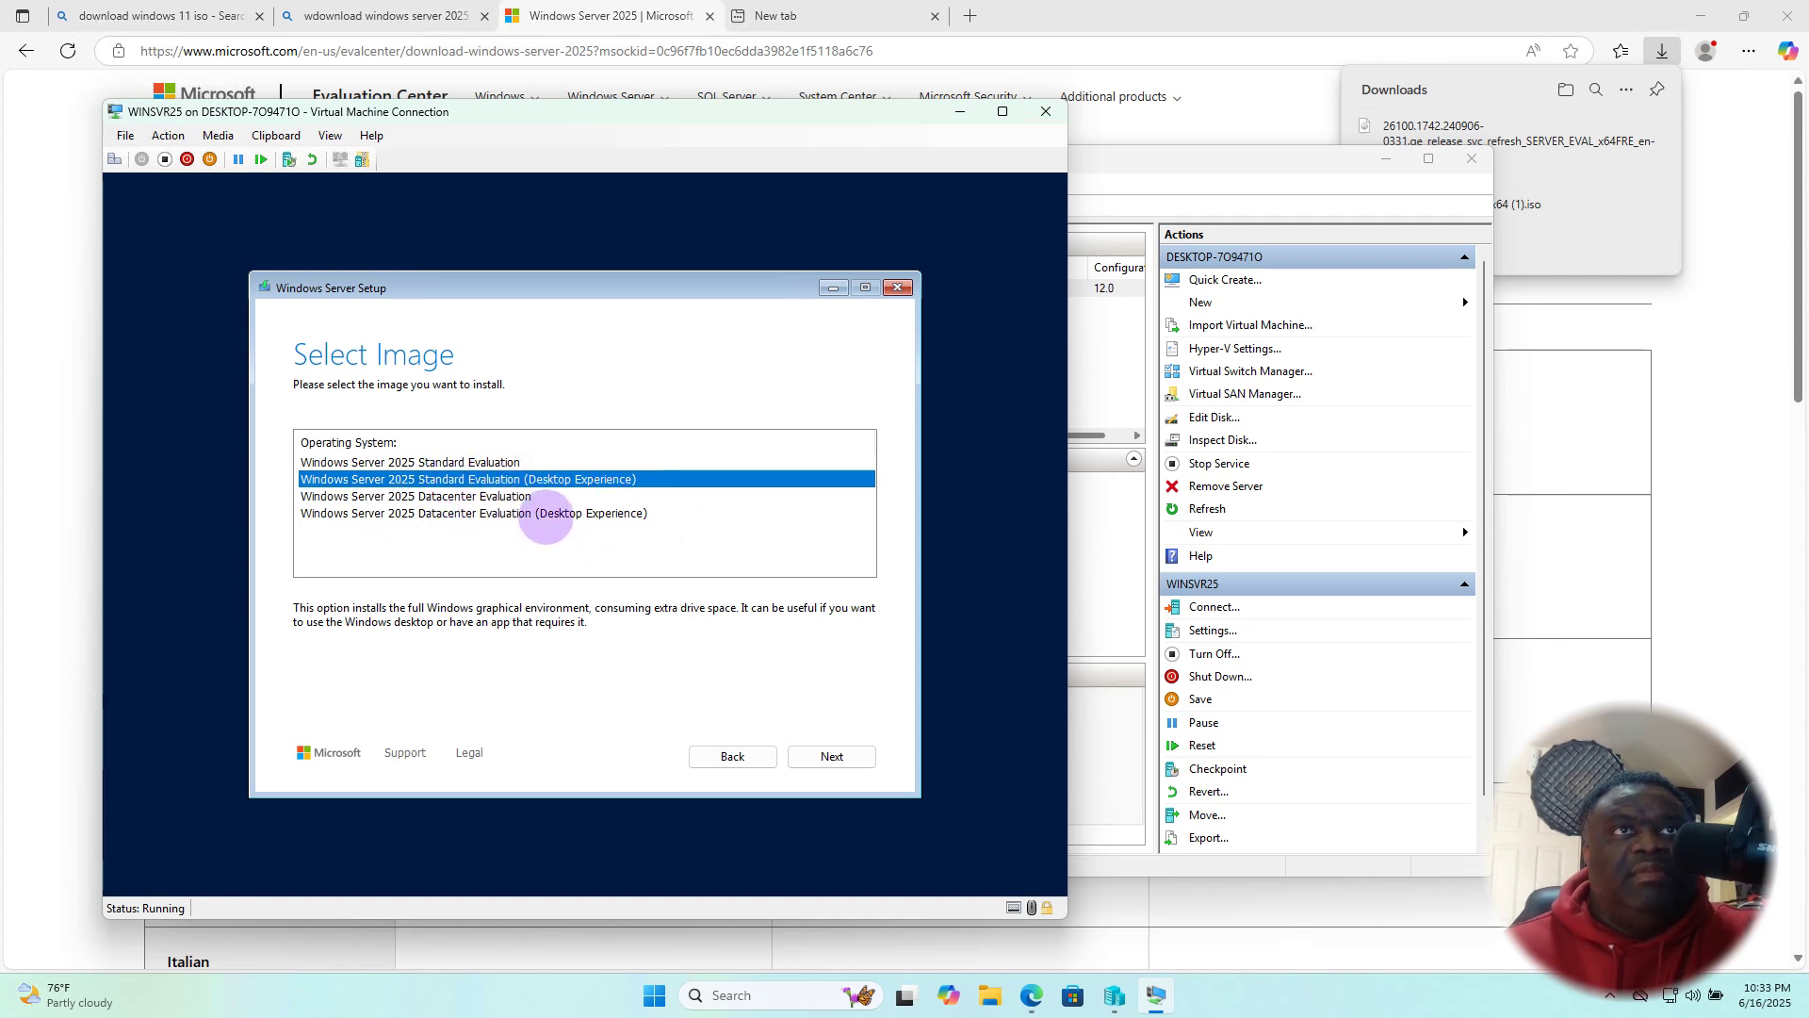
{"action": "left_click", "coordinate": [545, 515]}
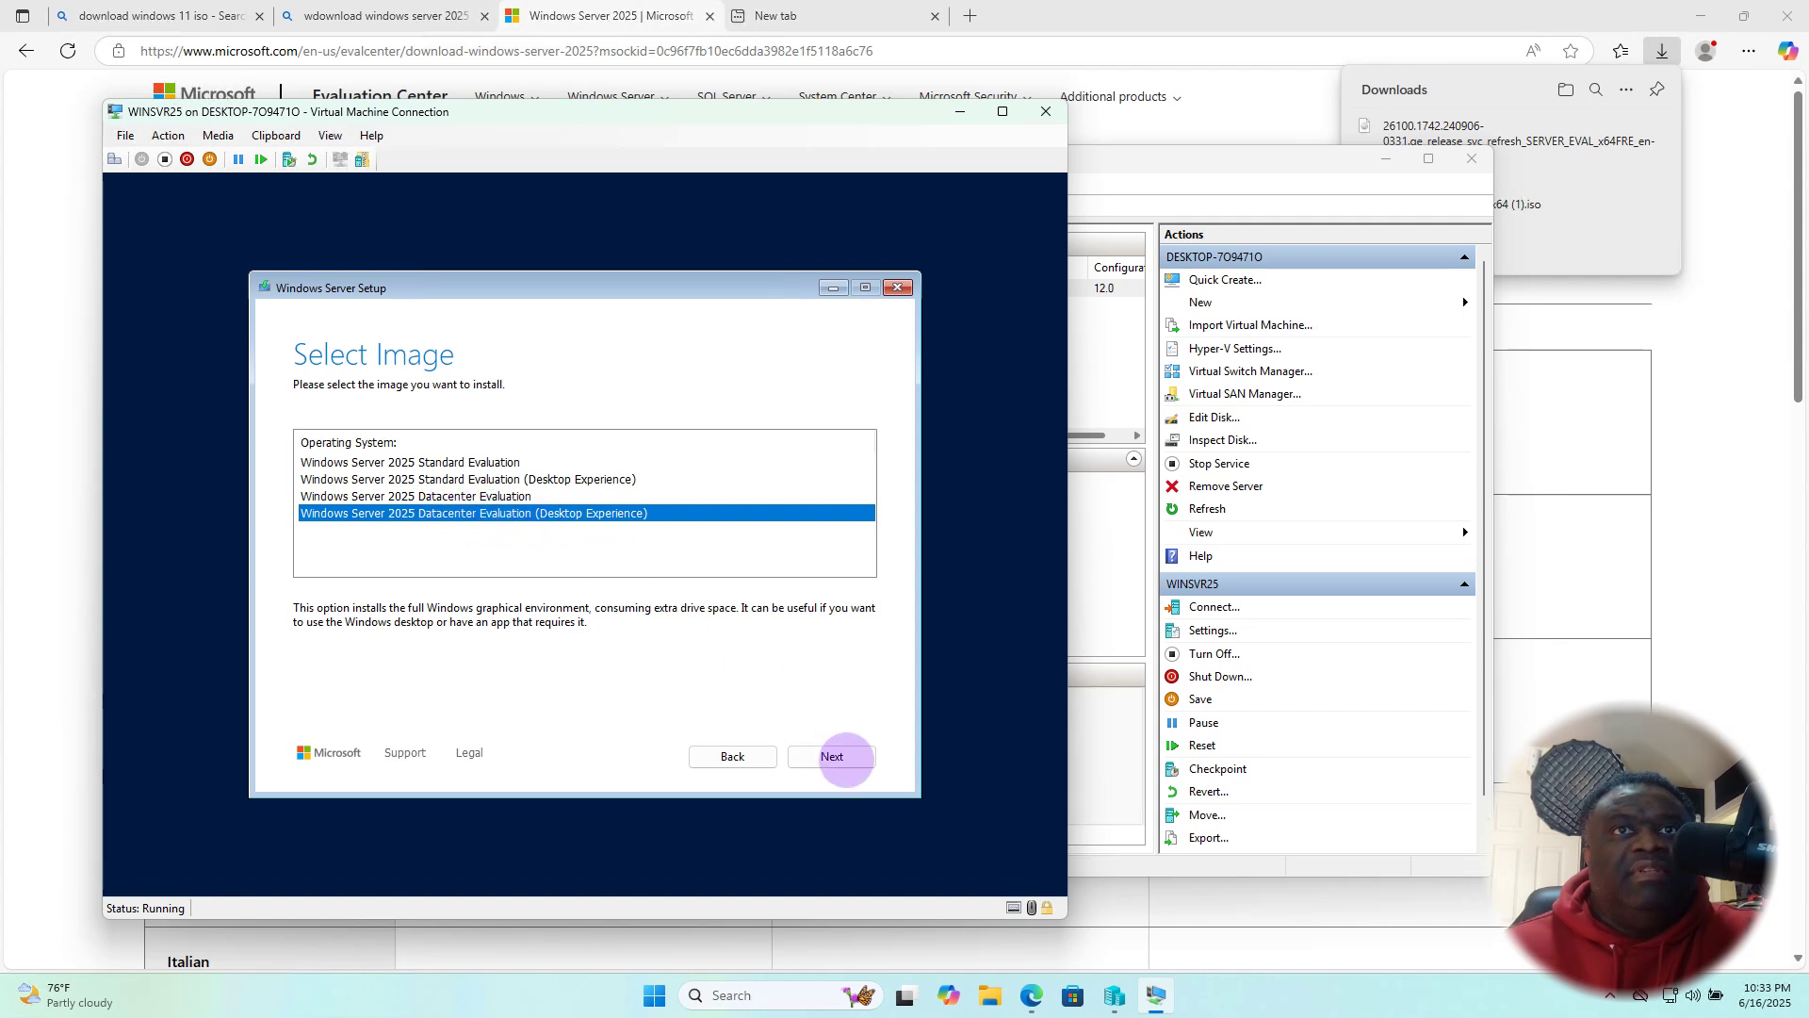
{"action": "left_click", "coordinate": [831, 756]}
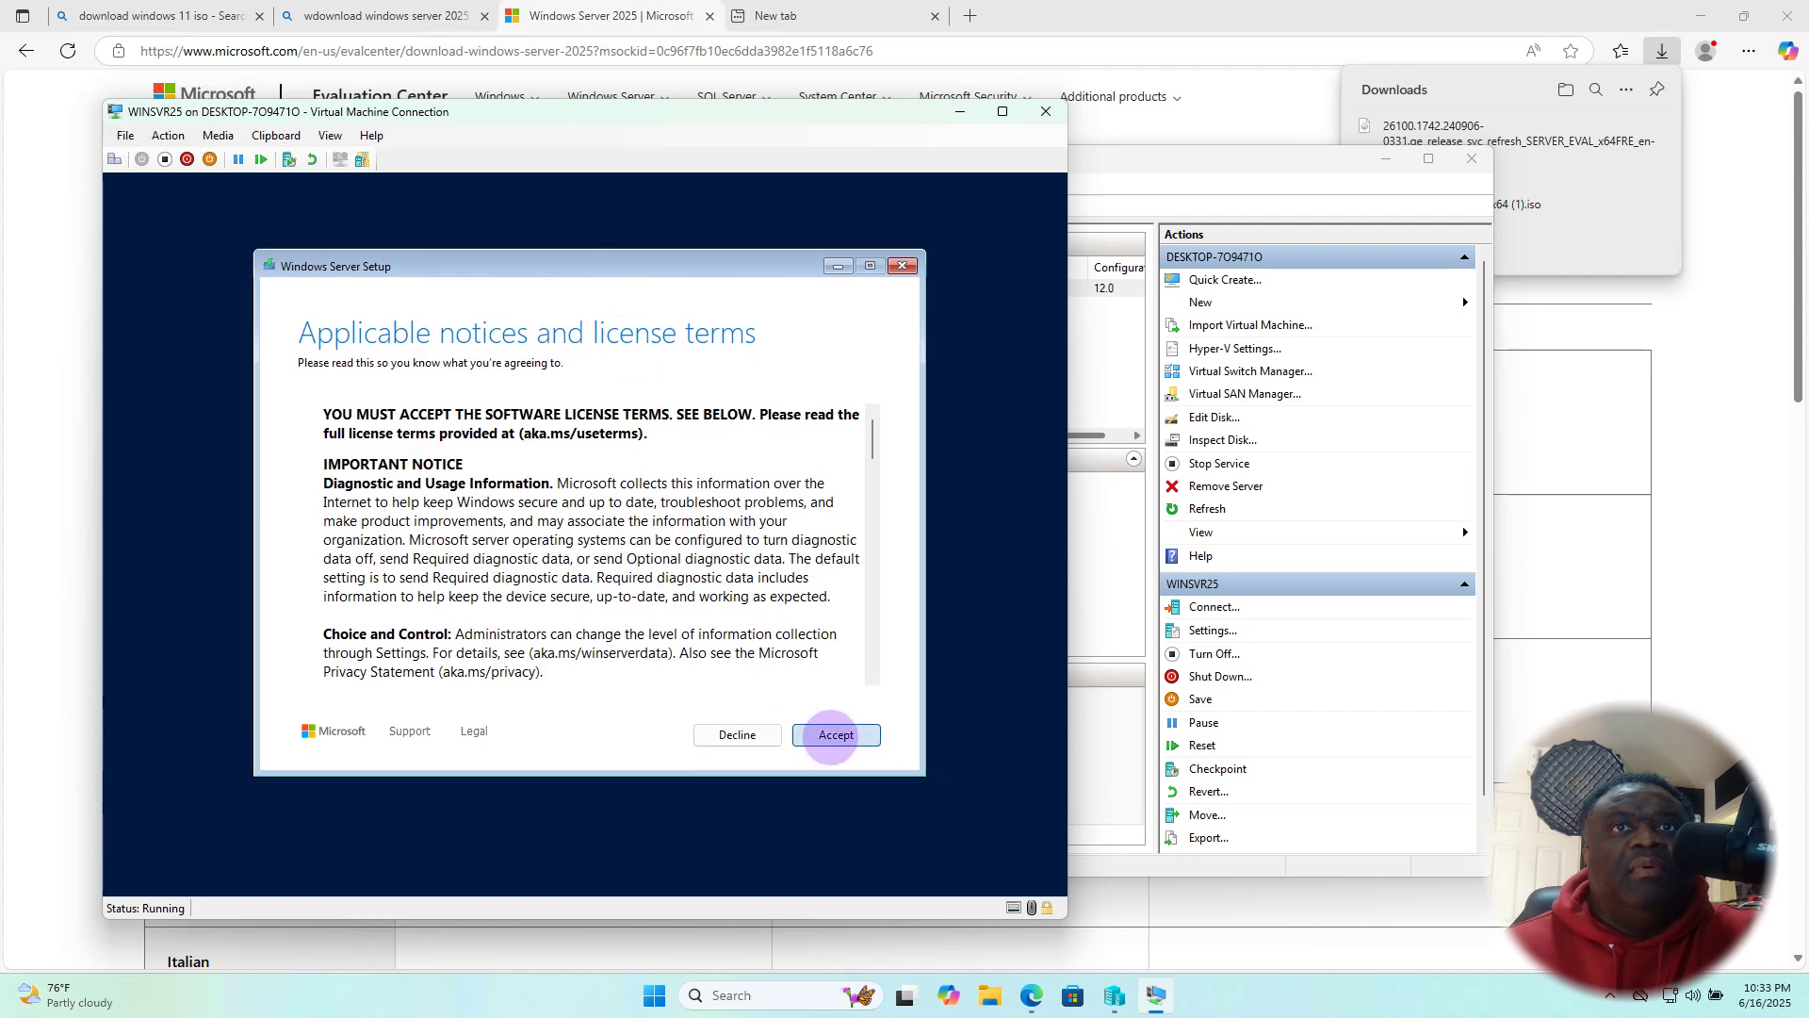
{"action": "left_click", "coordinate": [835, 735]}
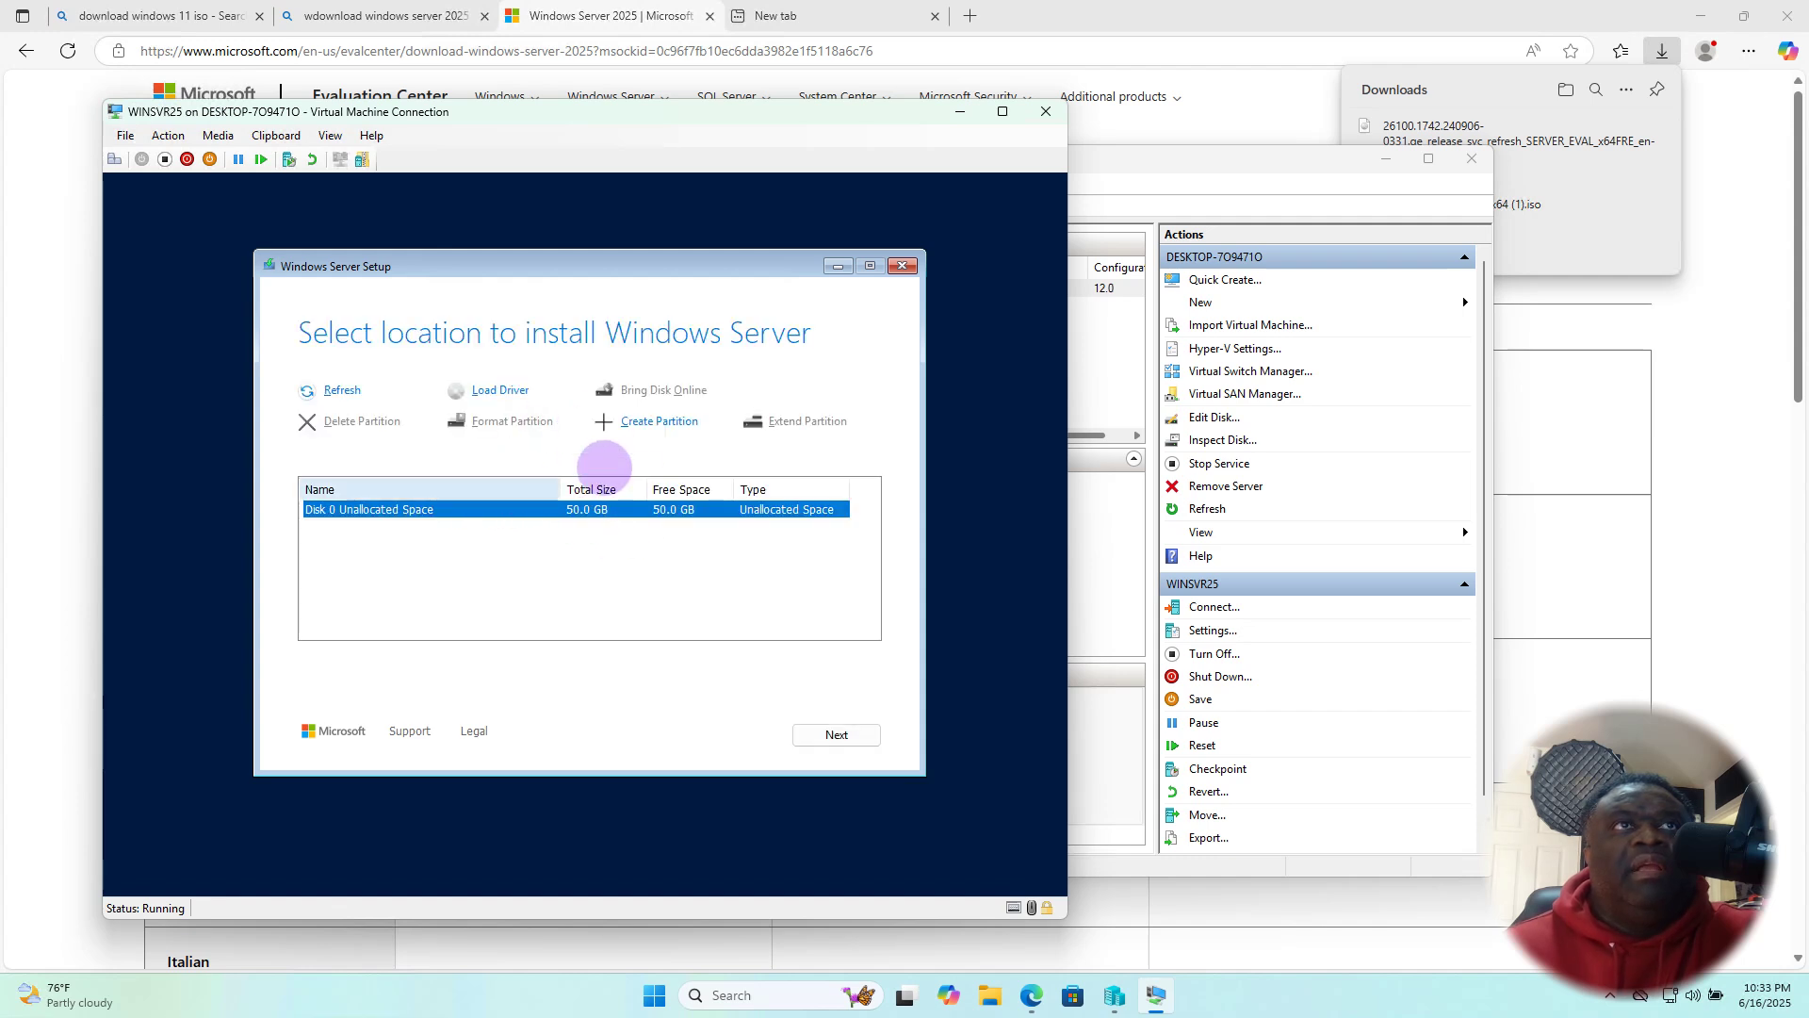
Create a partition on Disk 0's unallocated space and start the Windows Server installation.
{"action": "left_click", "coordinate": [639, 421]}
{"action": "left_click", "coordinate": [602, 455]}
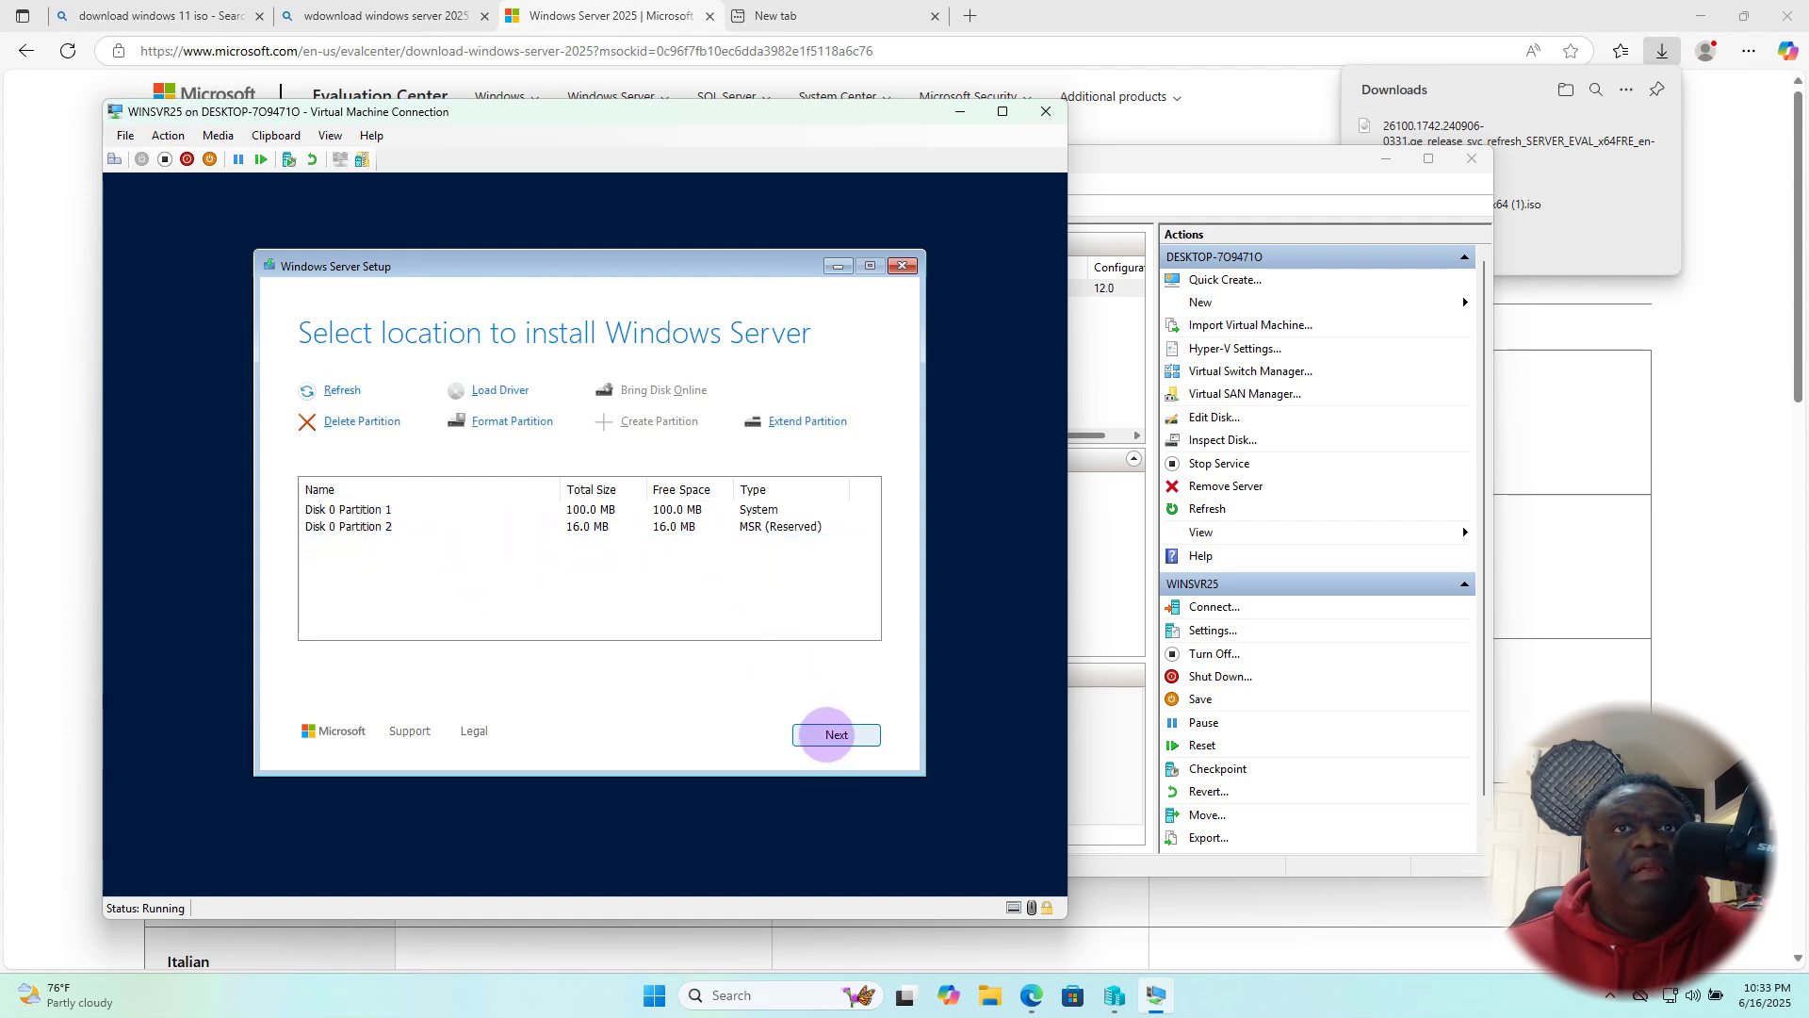
{"action": "left_click", "coordinate": [836, 734]}
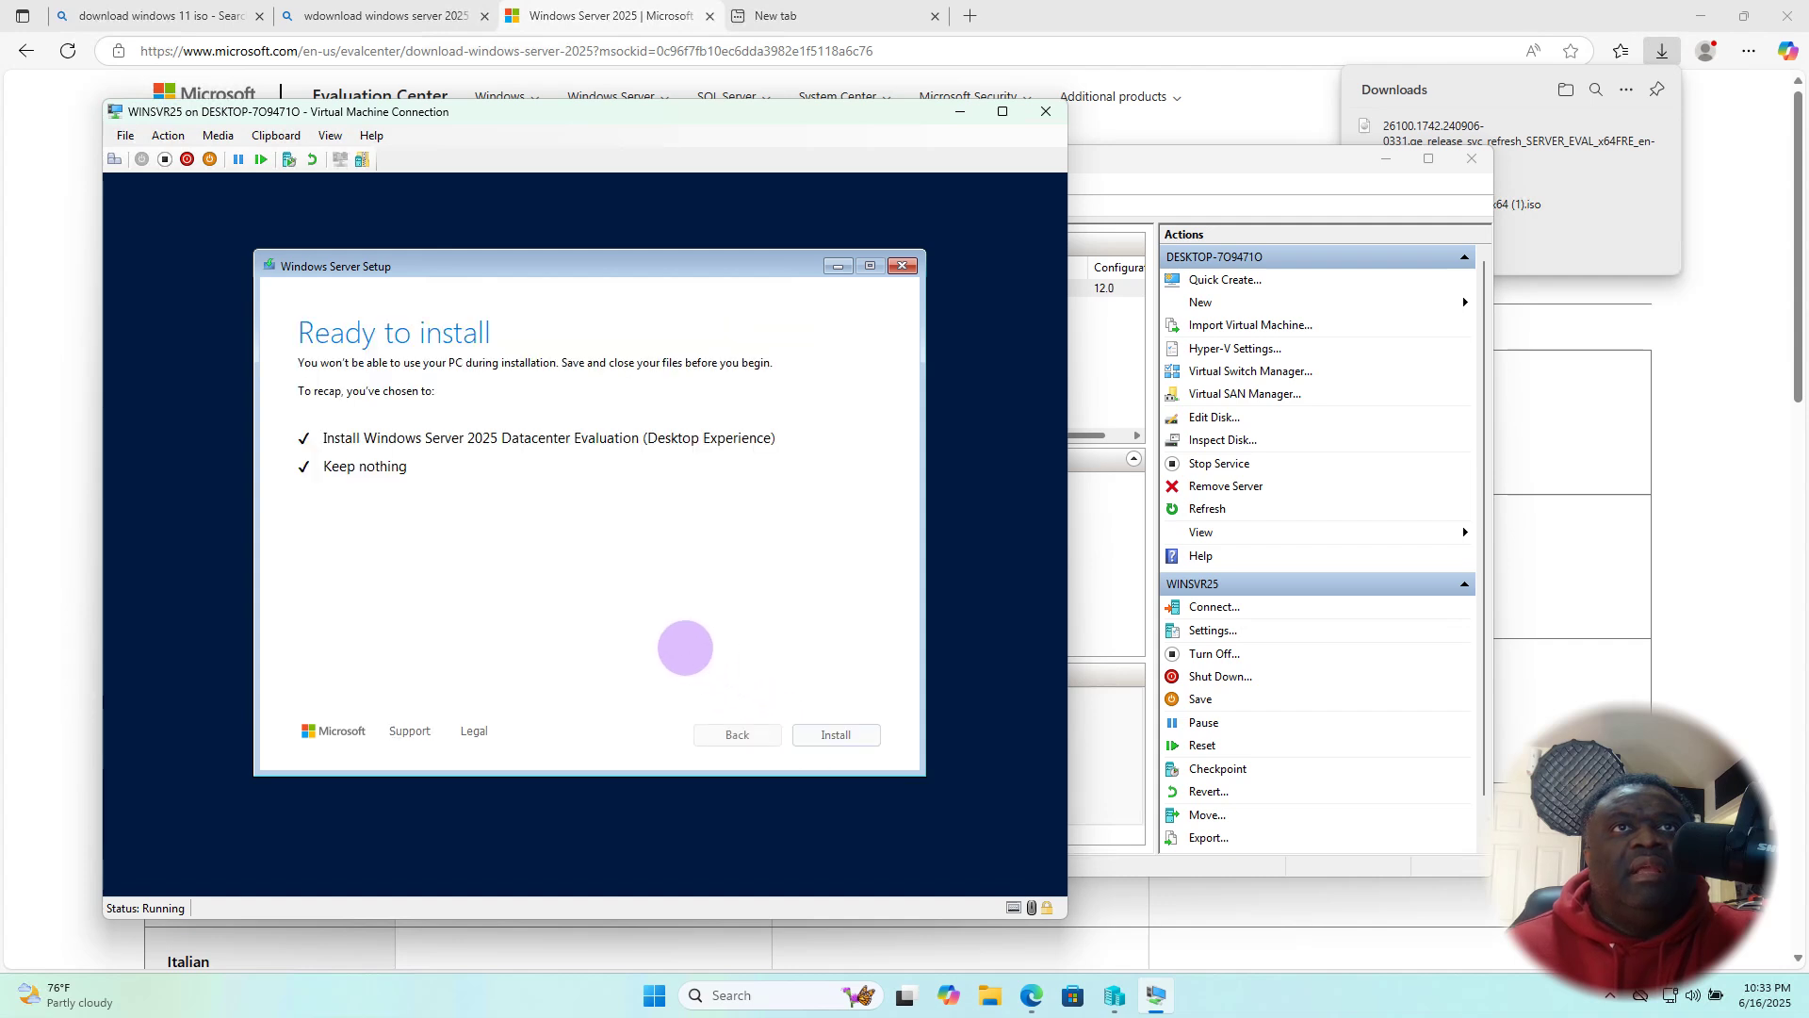
{"action": "left_click", "coordinate": [836, 734]}
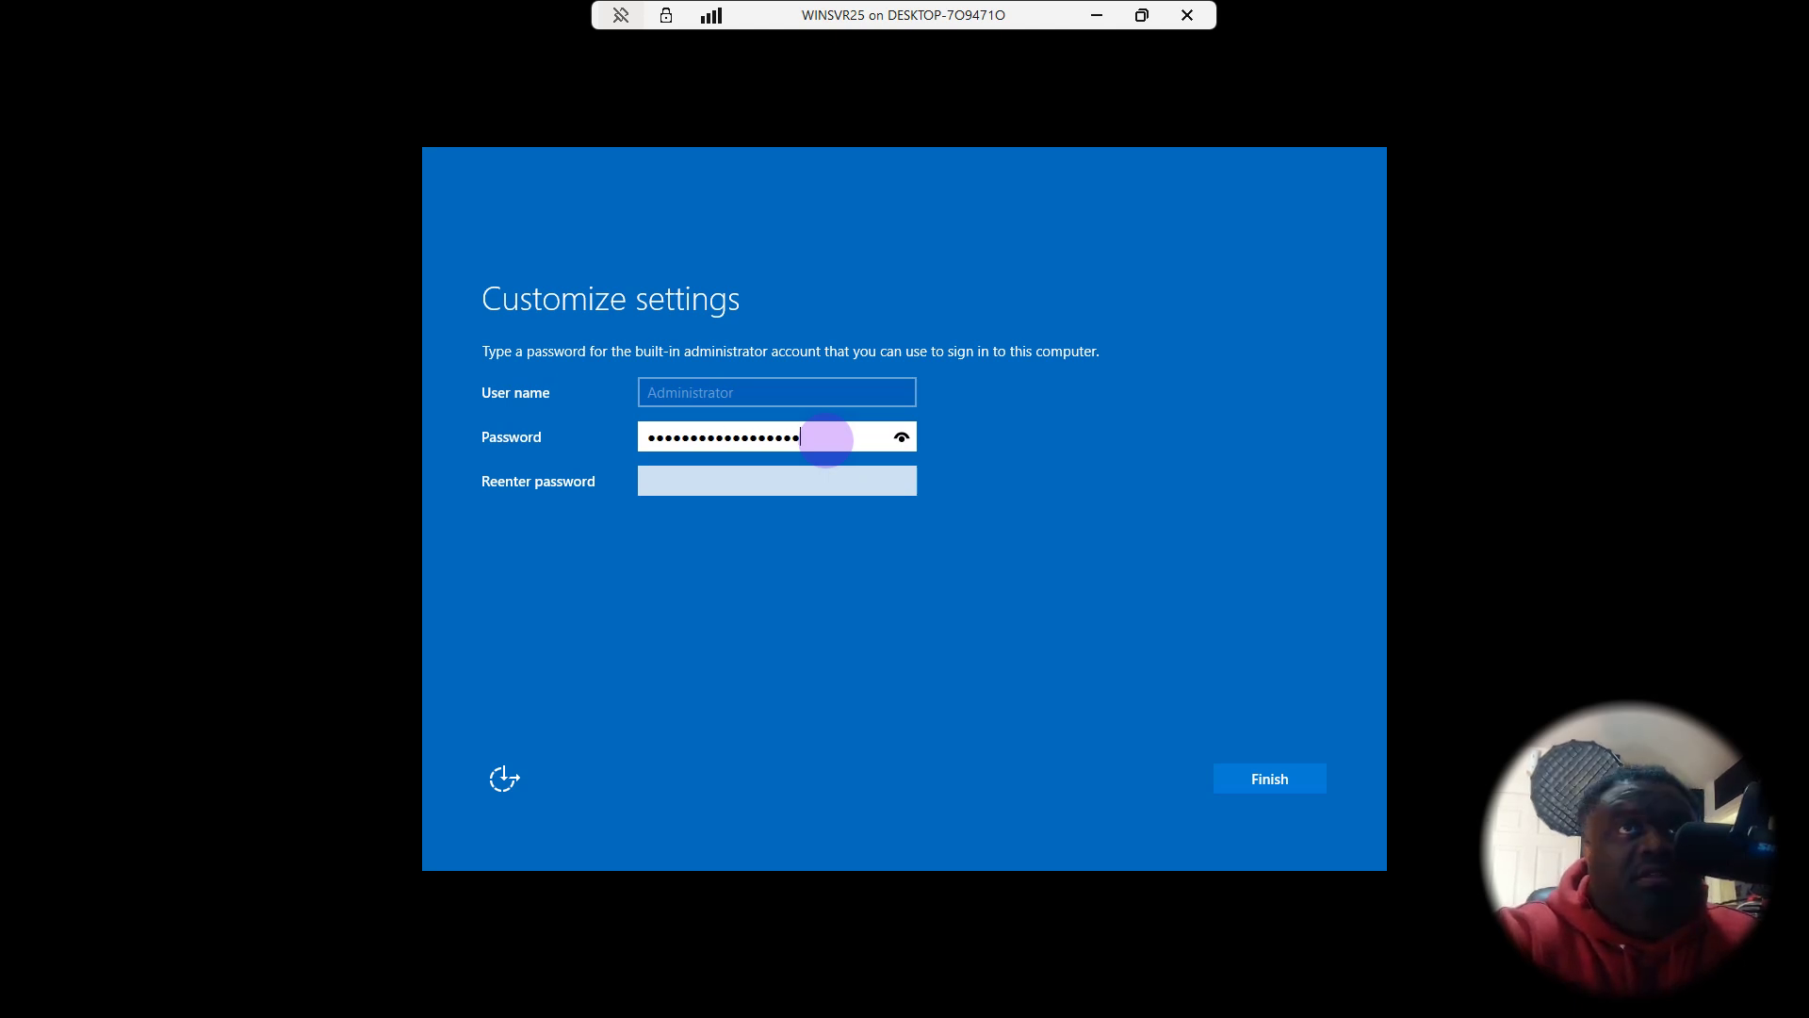
Enter and re-enter the built-in administrator account password, and finish customizing the server's settings.
{"action": "key", "text": "Tab"}
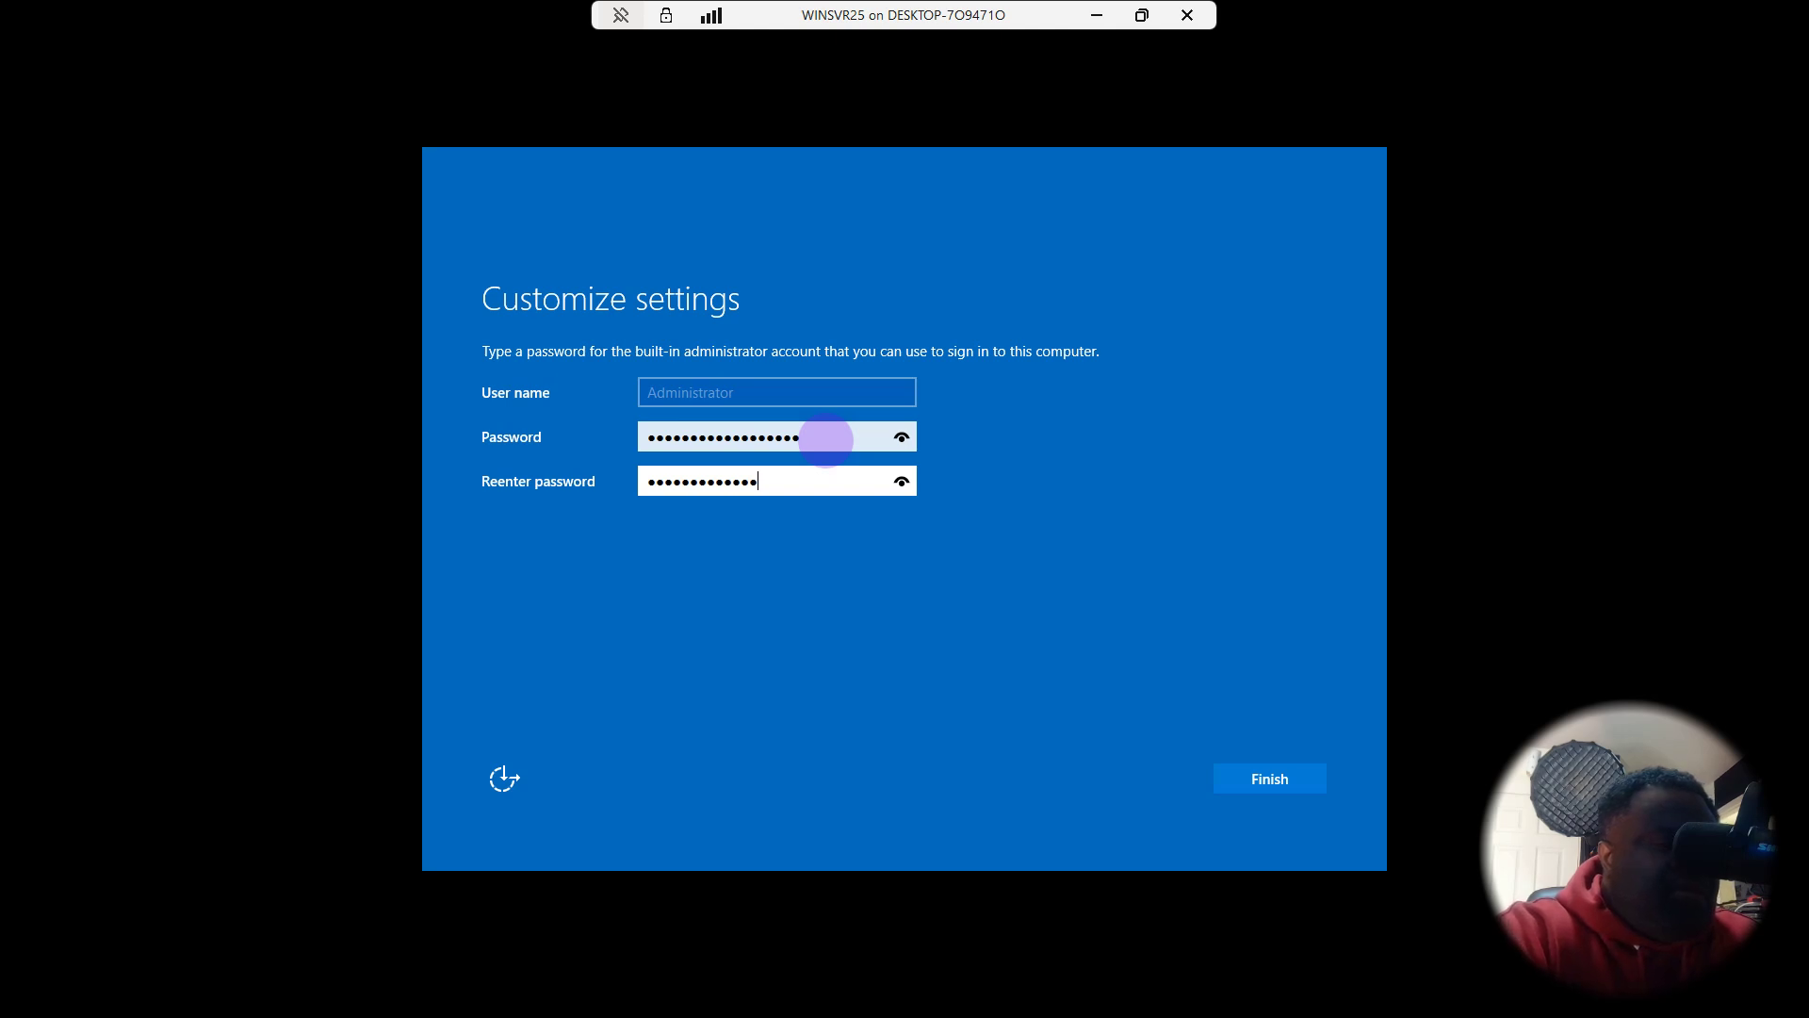
{"action": "key", "text": "Return"}
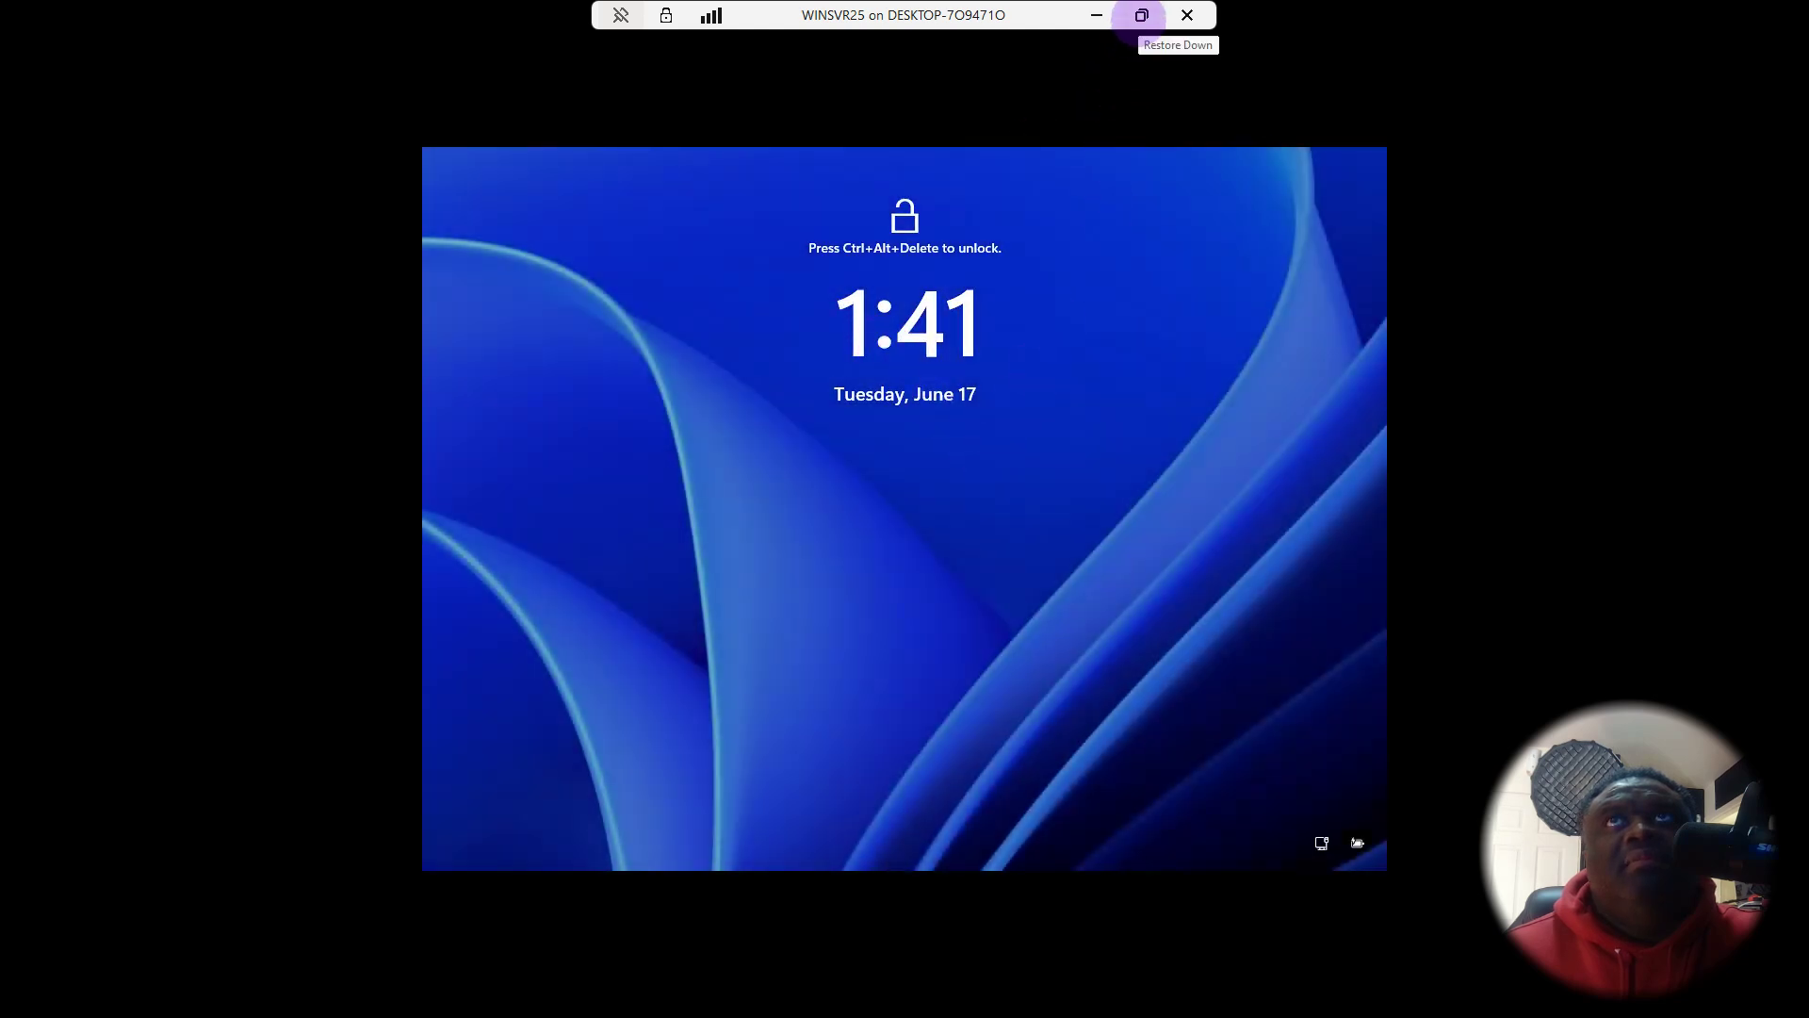
Switch the WINSVR25 session out of full screen, move its window aside and connect with a 1366 by 768 display.
{"action": "left_click", "coordinate": [1142, 15]}
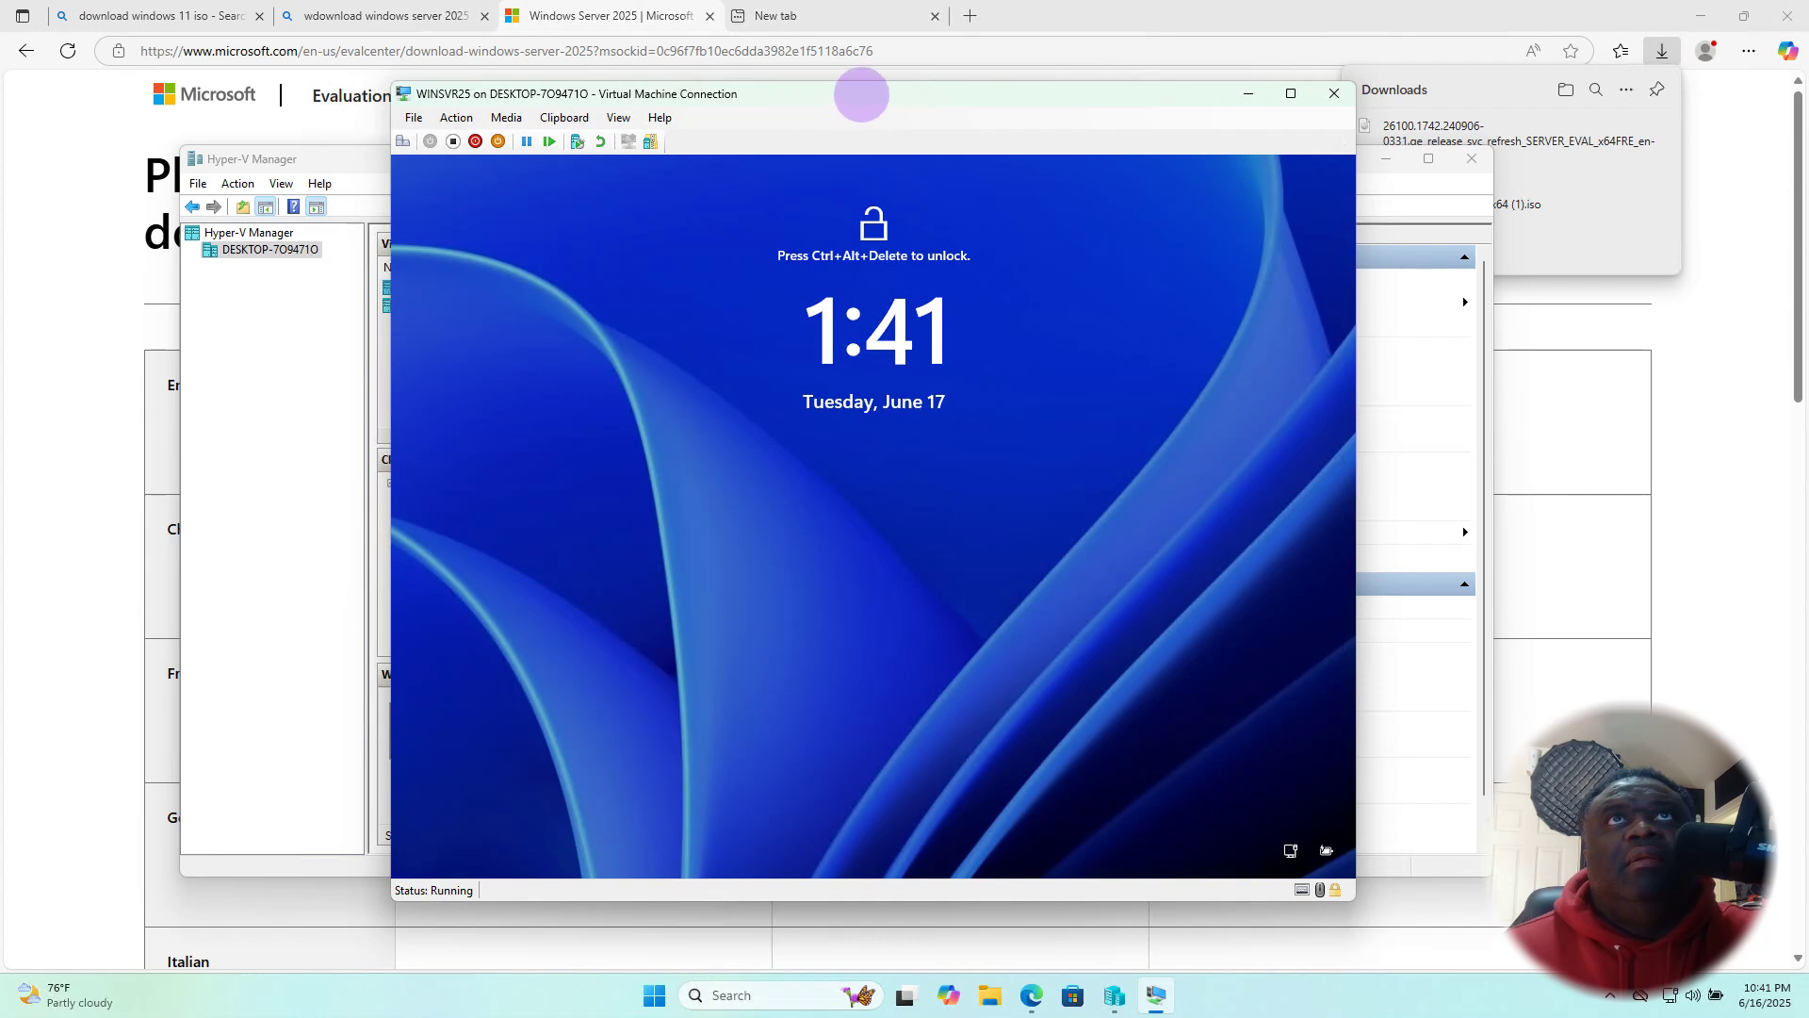
{"action": "left_click_drag", "start_coordinate": [861, 94], "coordinate": [559, 129]}
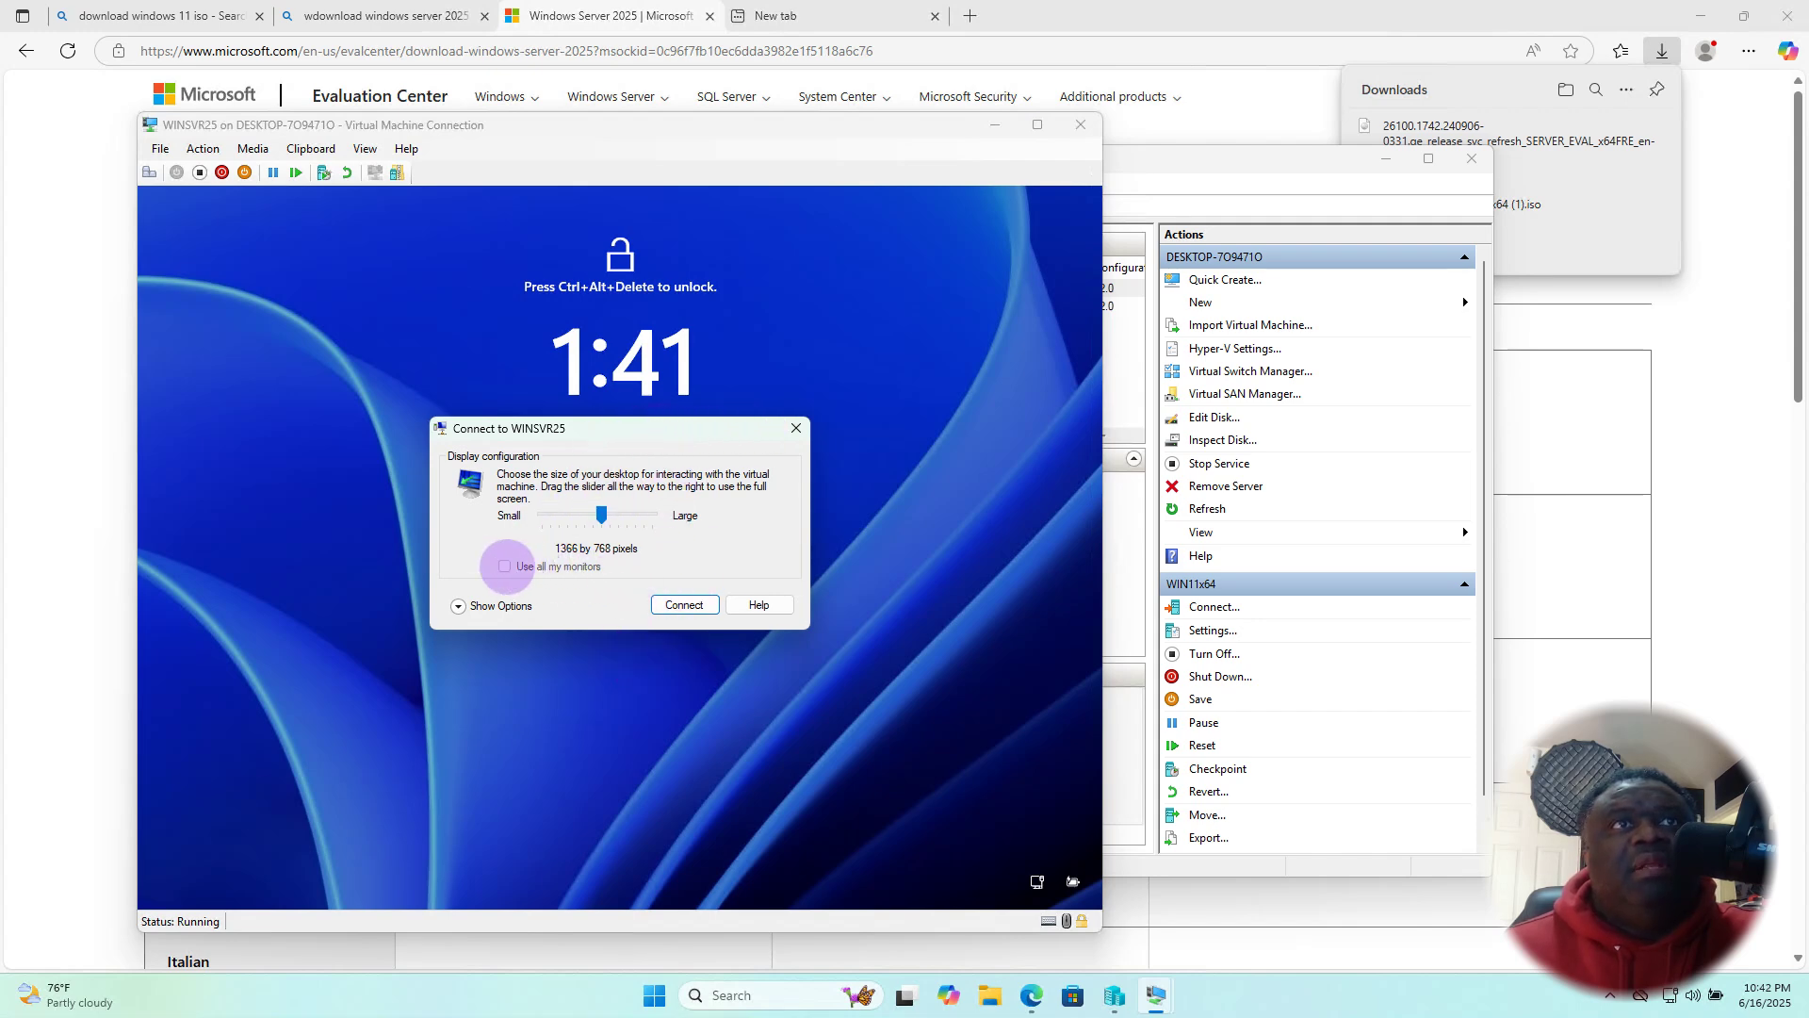
{"action": "left_click", "coordinate": [684, 604]}
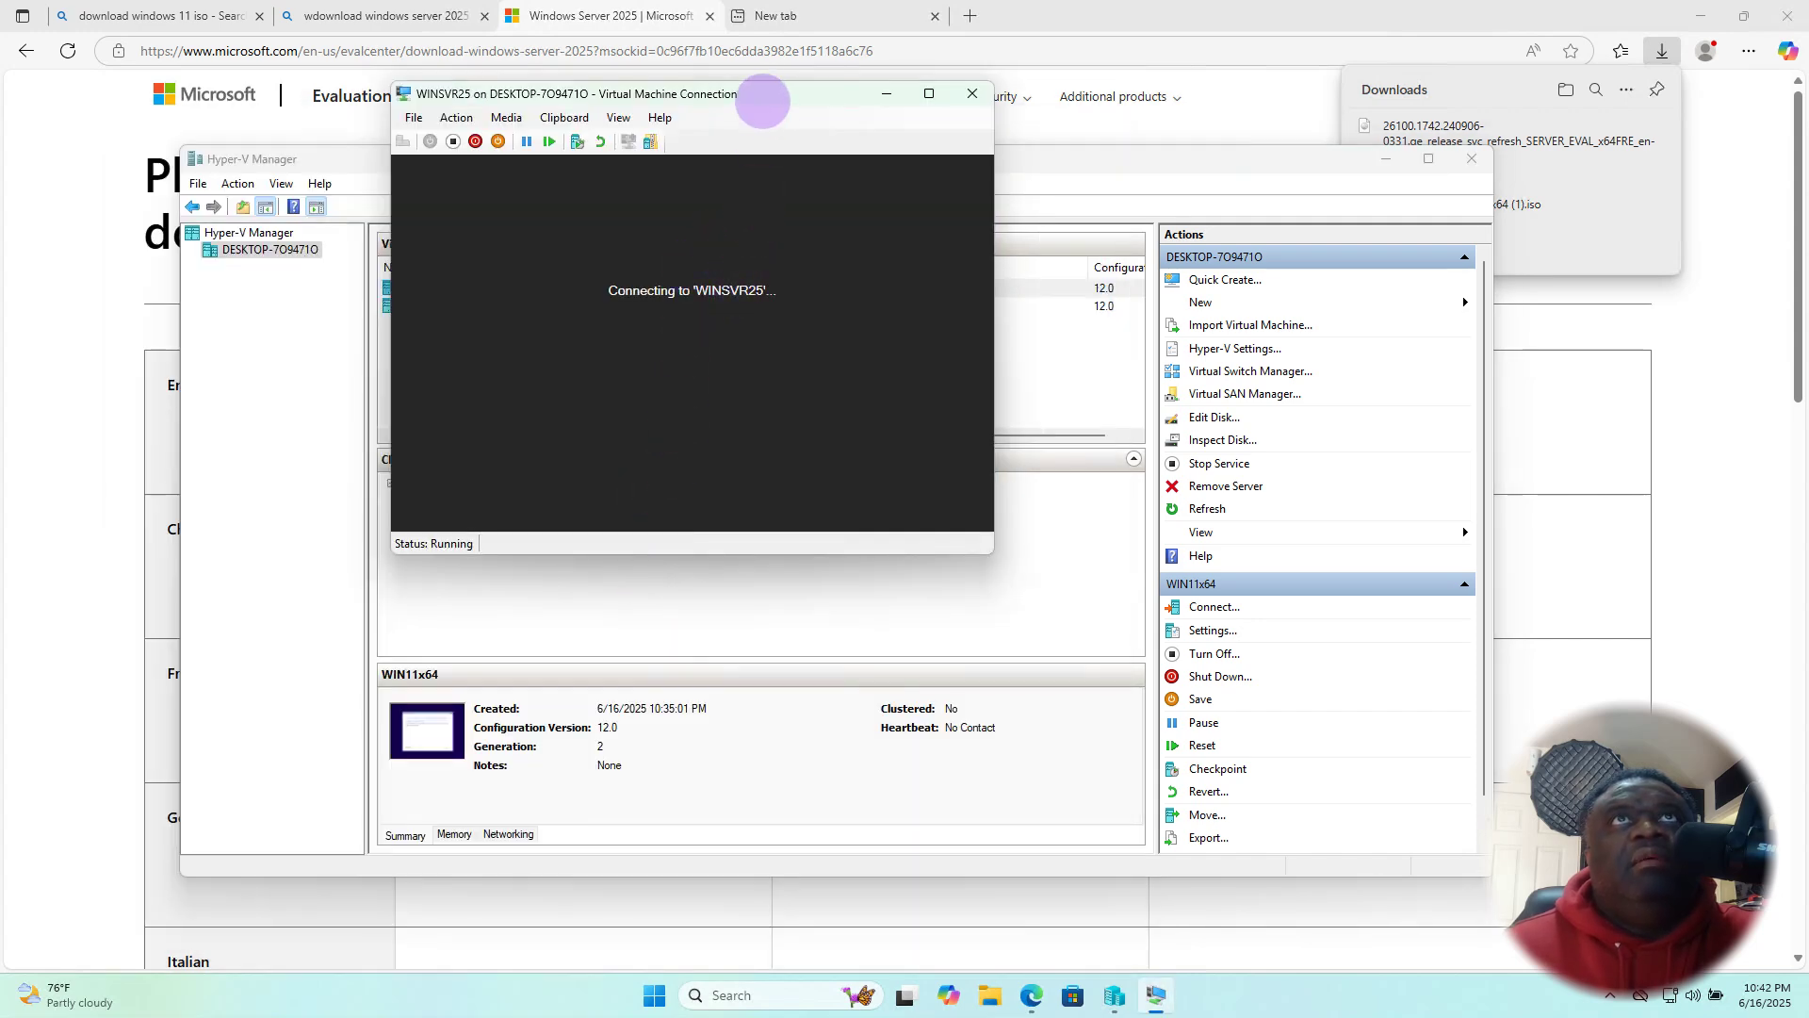
Reposition the WINSVR25 connection and Hyper-V Manager windows so they overlap less, and bring the WINSVR25 connection to the front.
{"action": "left_click_drag", "start_coordinate": [654, 88], "coordinate": [481, 151]}
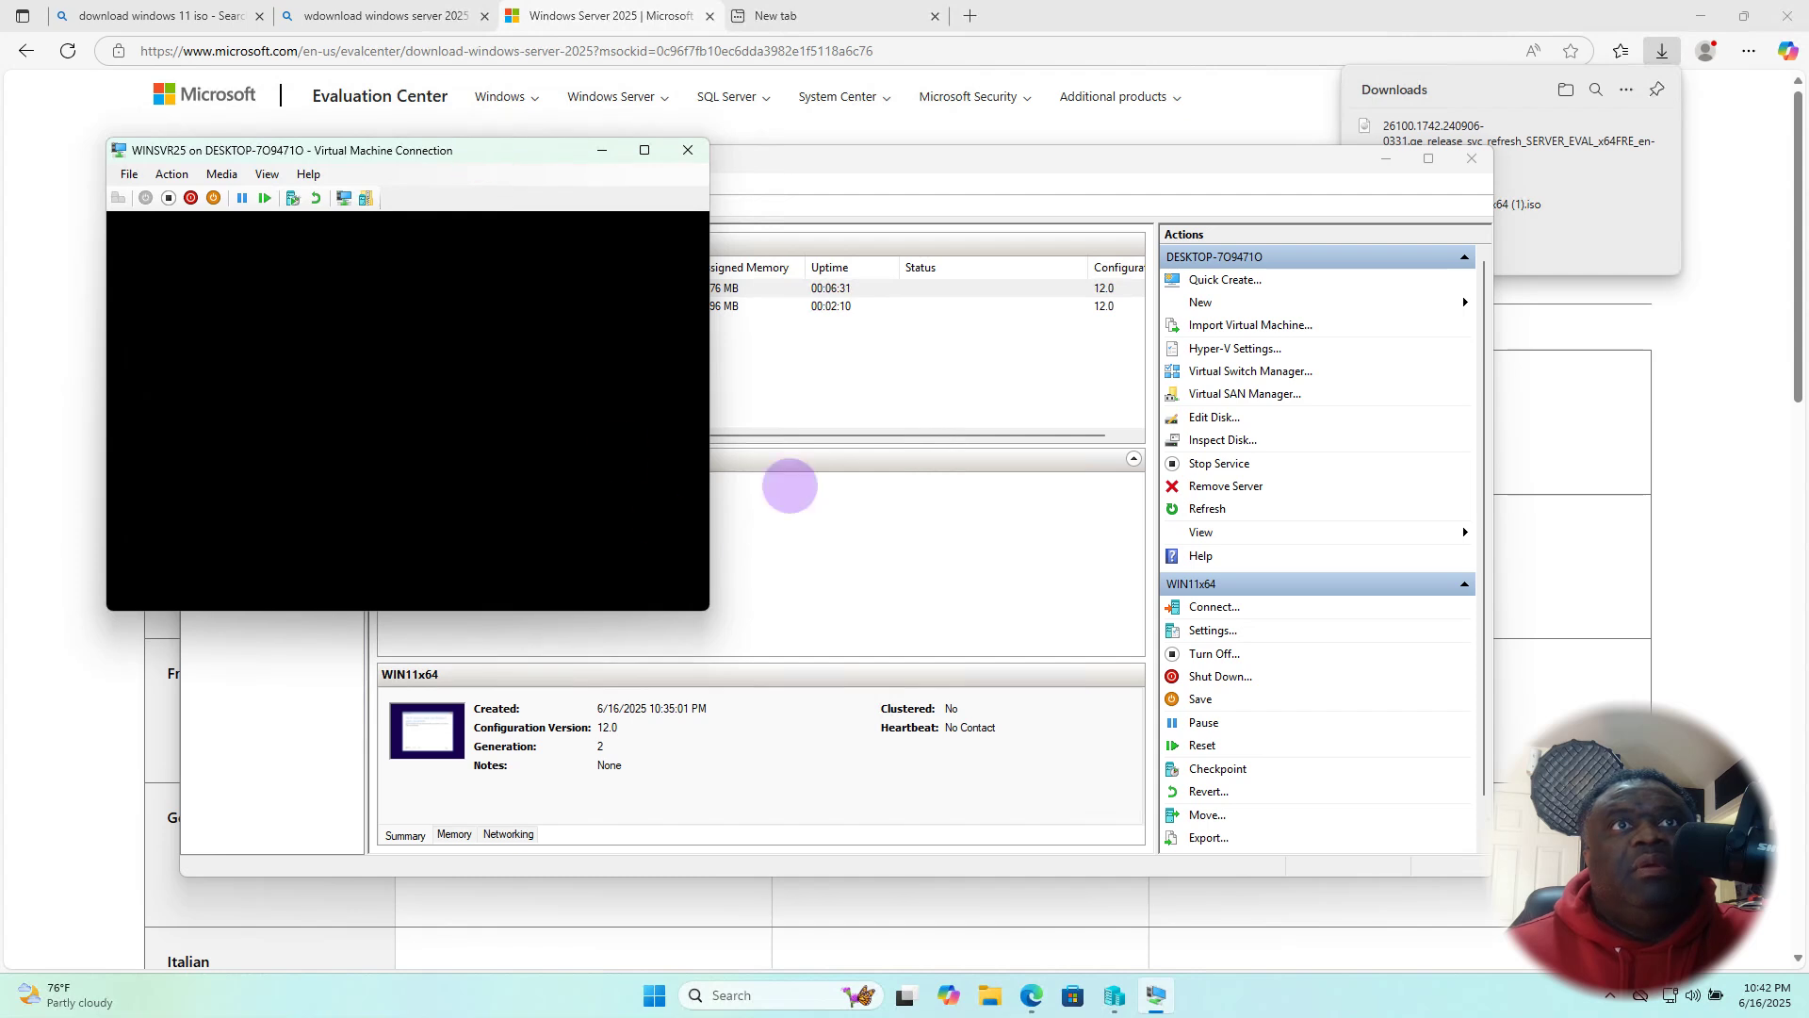
{"action": "left_click", "coordinate": [933, 154]}
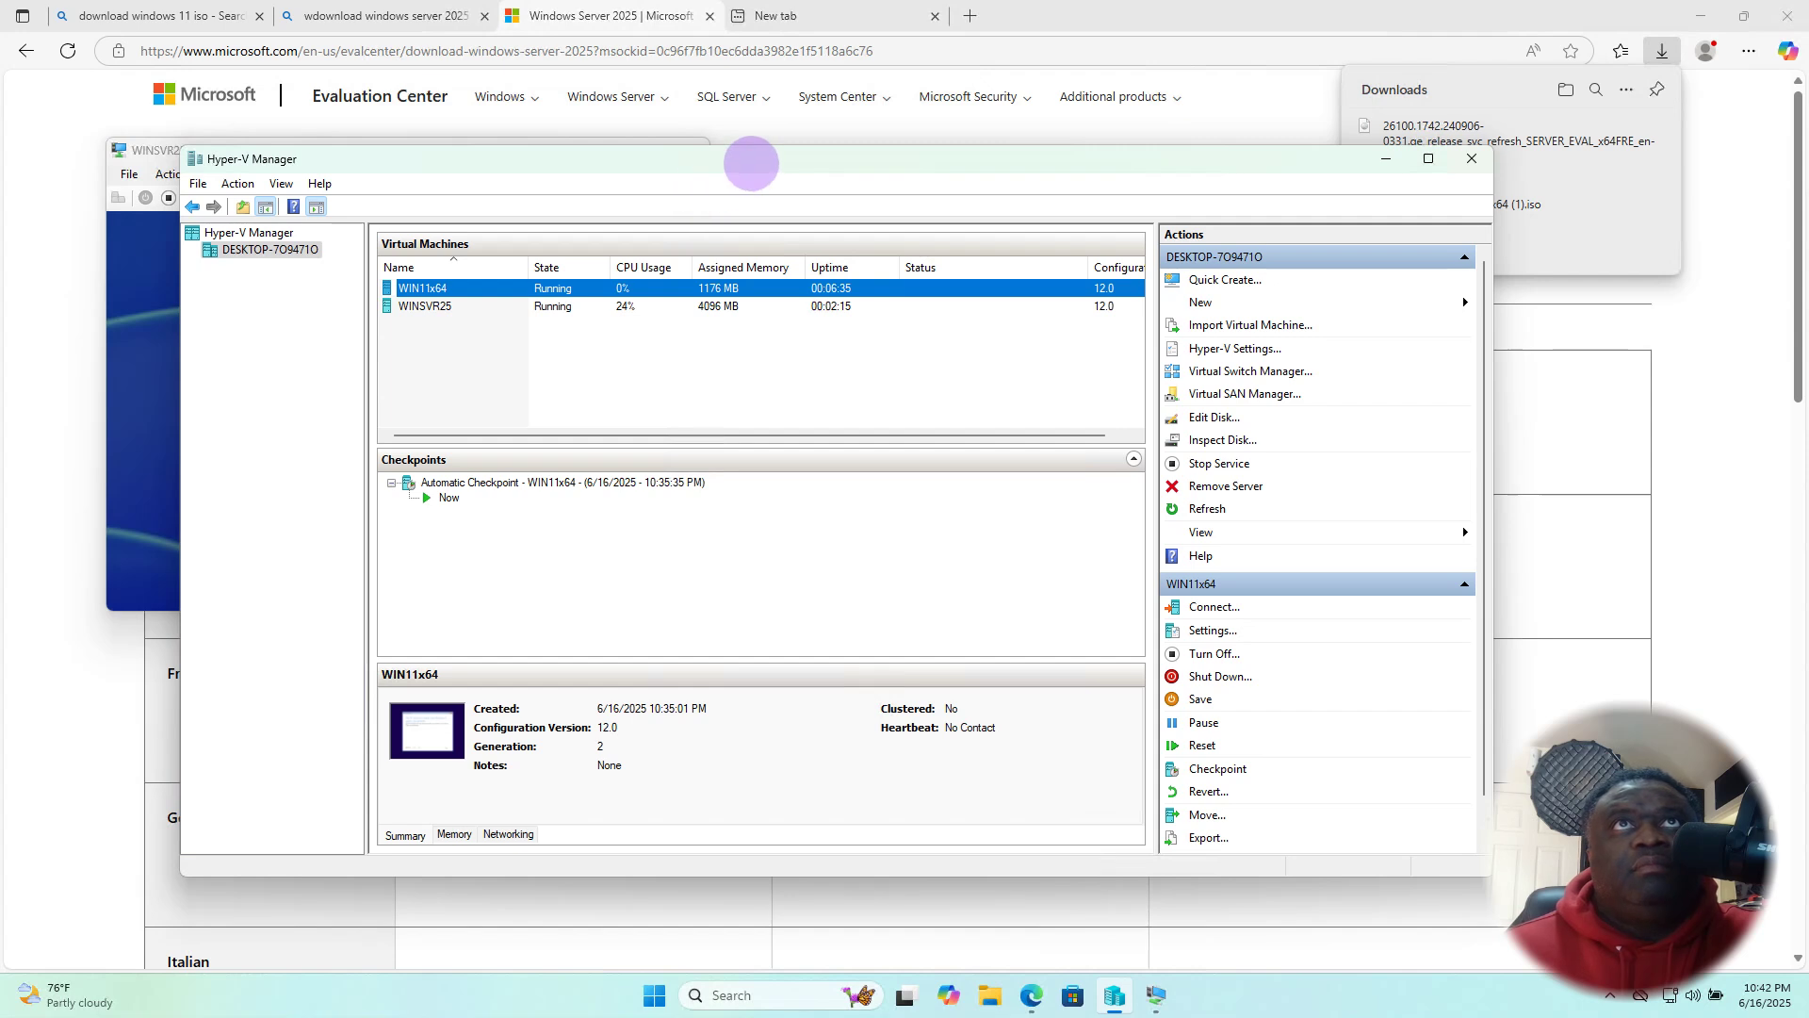
{"action": "left_click_drag", "start_coordinate": [747, 162], "coordinate": [928, 92]}
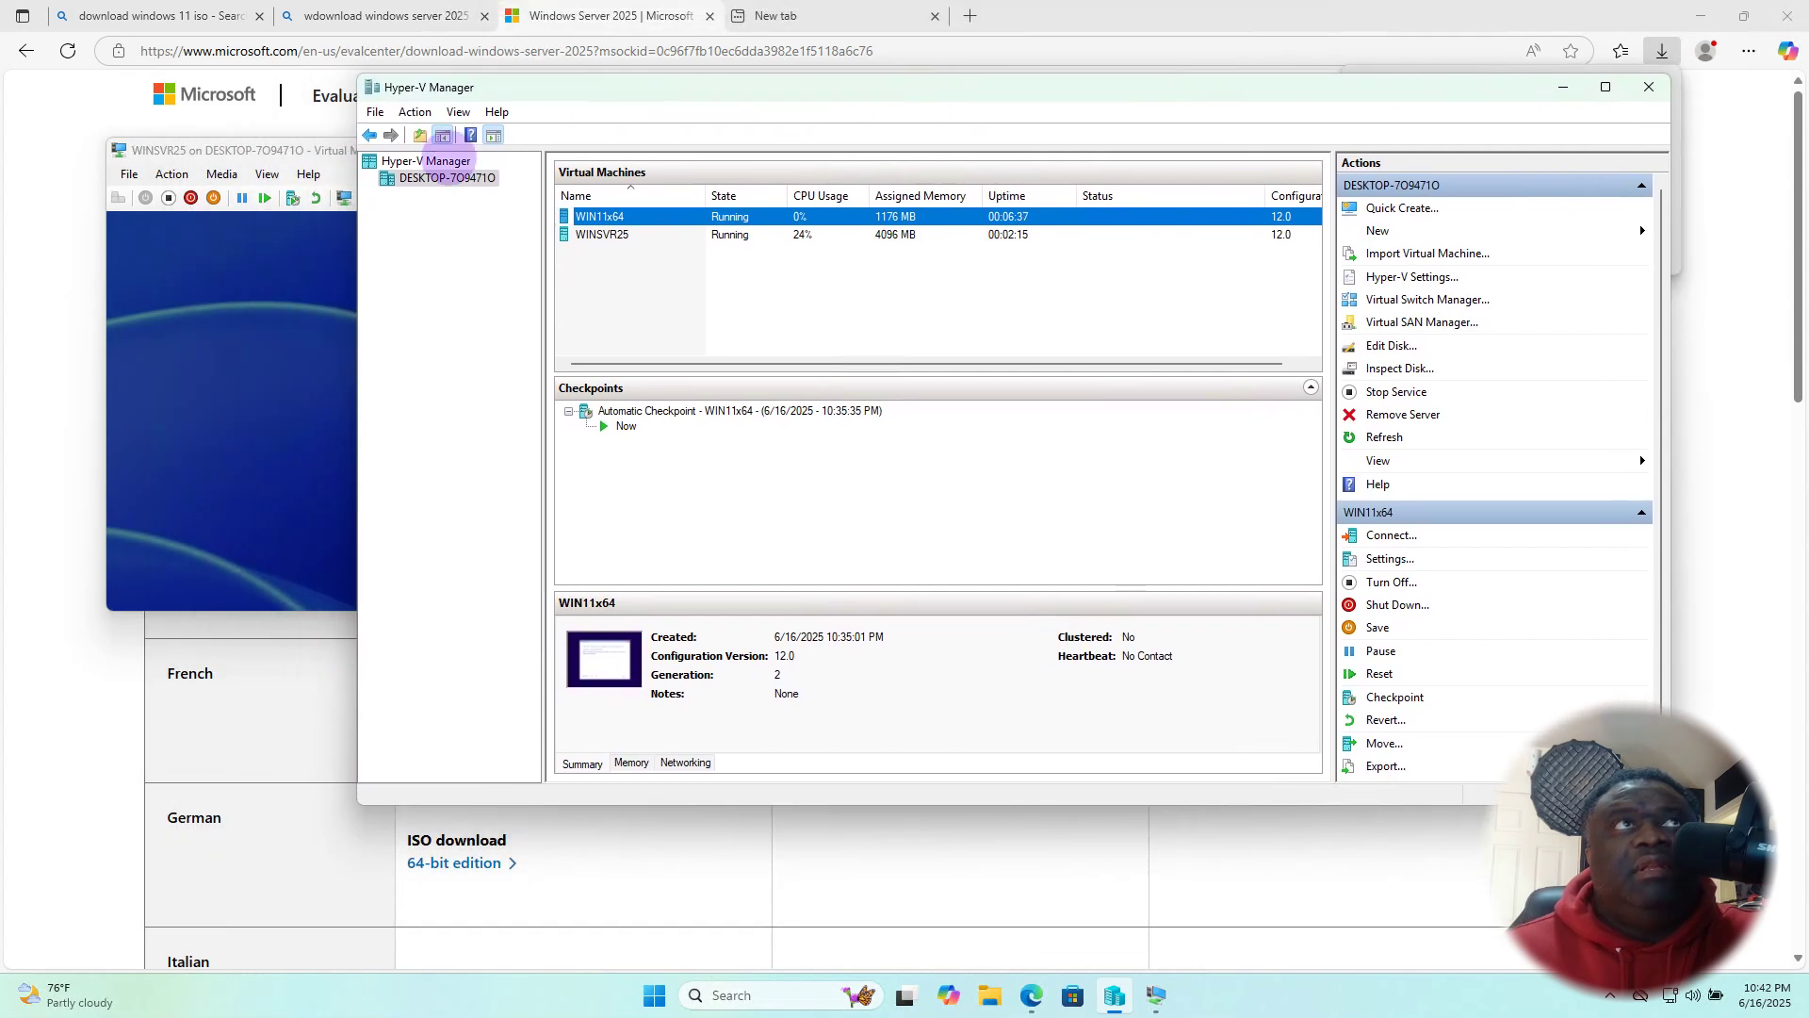
{"action": "left_click", "coordinate": [242, 152]}
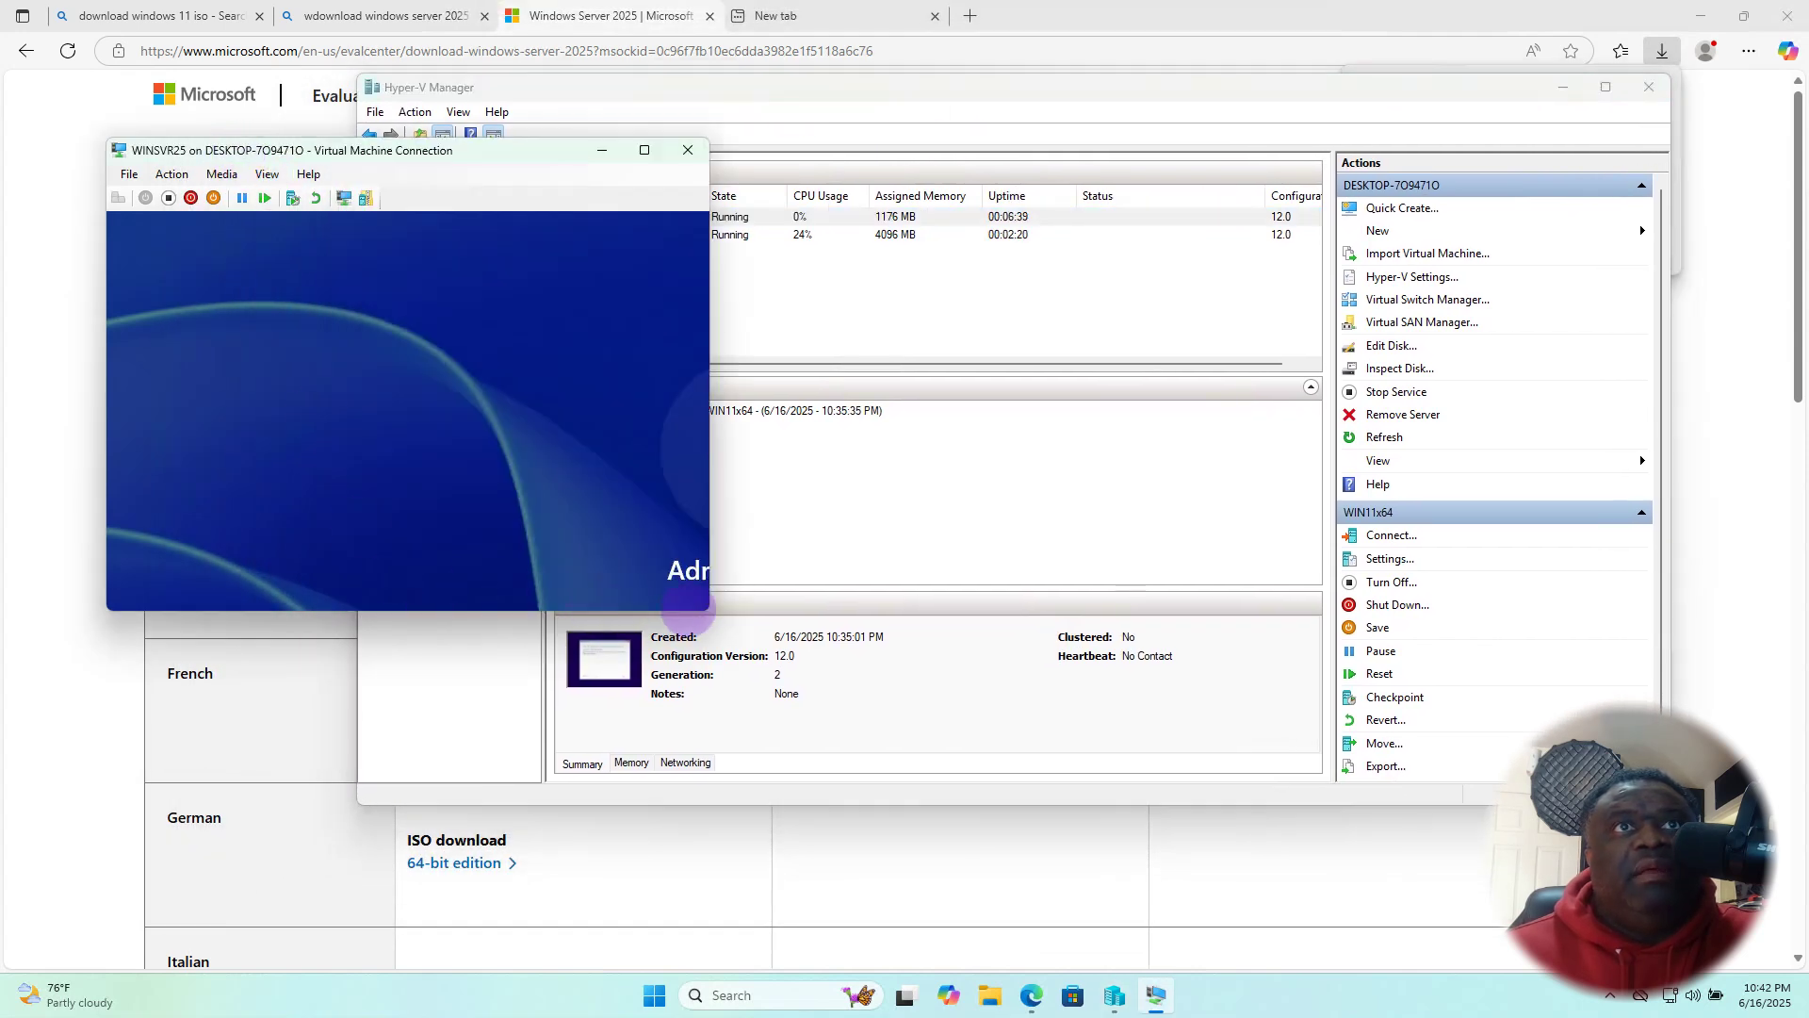